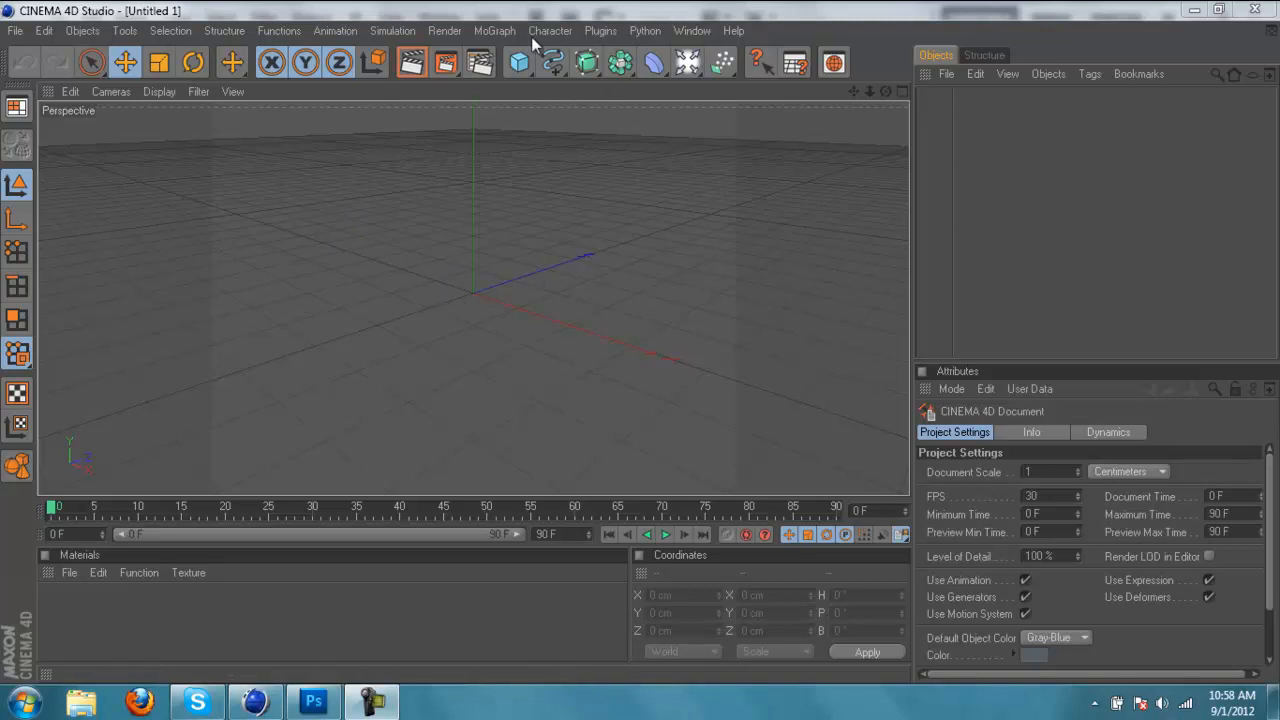
Add a MoText object to the scene and set its text to "Kembatron".
{"action": "left_click", "coordinate": [504, 31]}
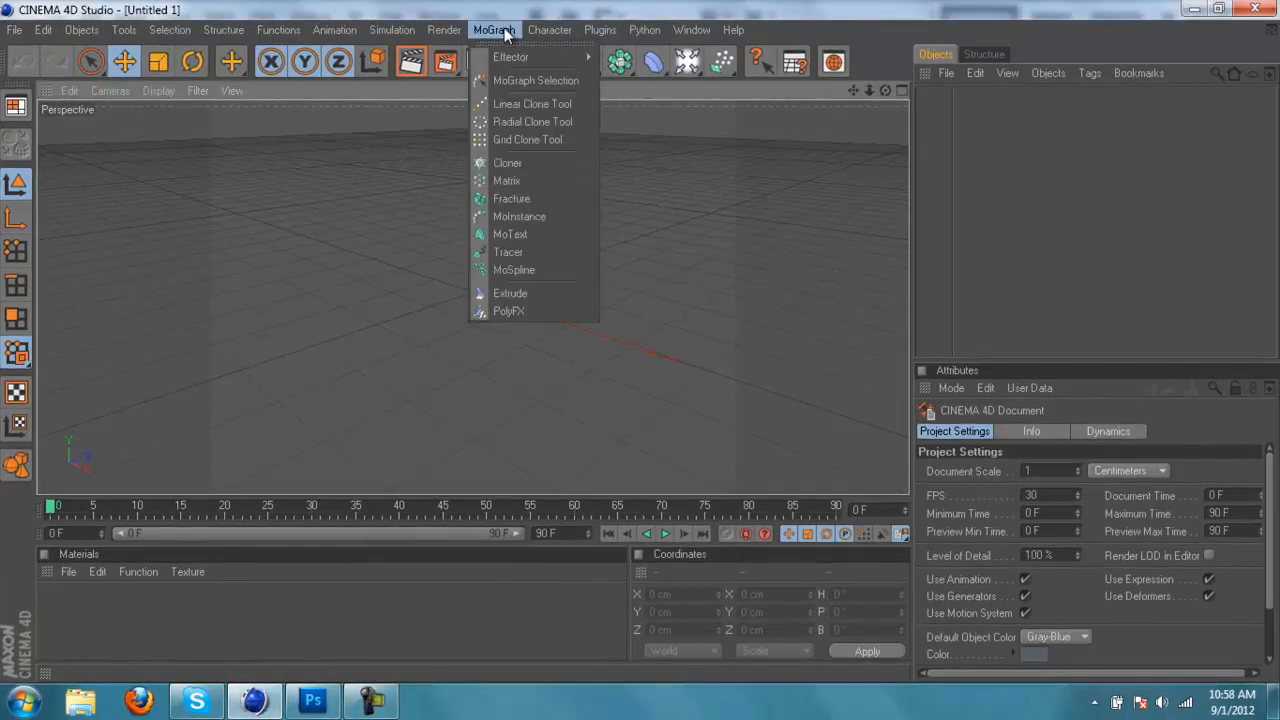
{"action": "left_click", "coordinate": [533, 235]}
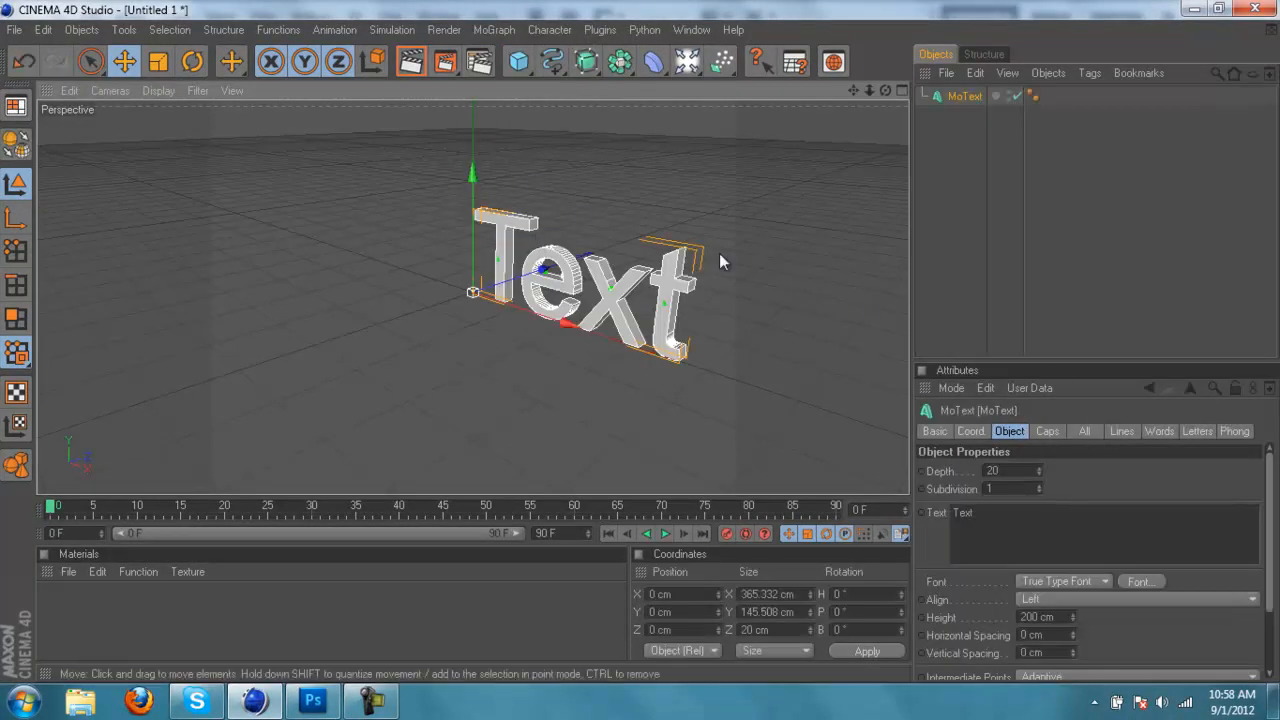
{"action": "left_click_drag", "start_coordinate": [1086, 511], "coordinate": [574, 511]}
{"action": "key", "text": "BackSpace"}
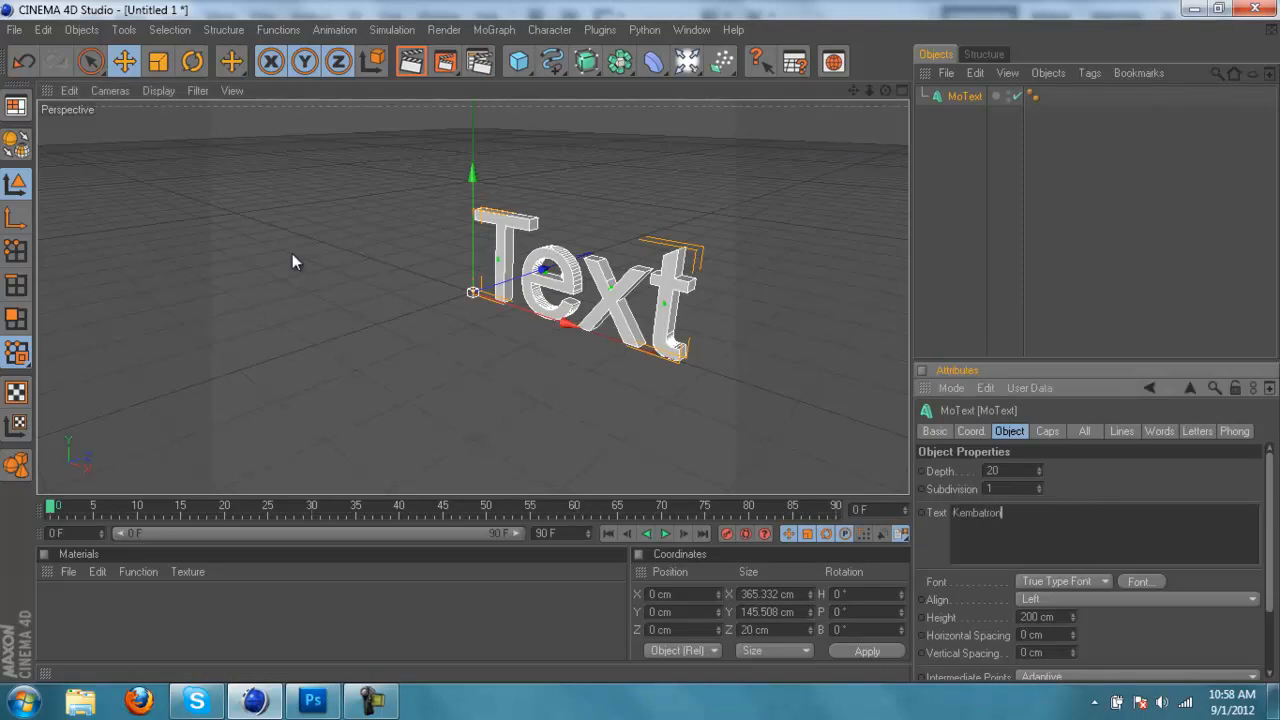
{"action": "left_click", "coordinate": [886, 92]}
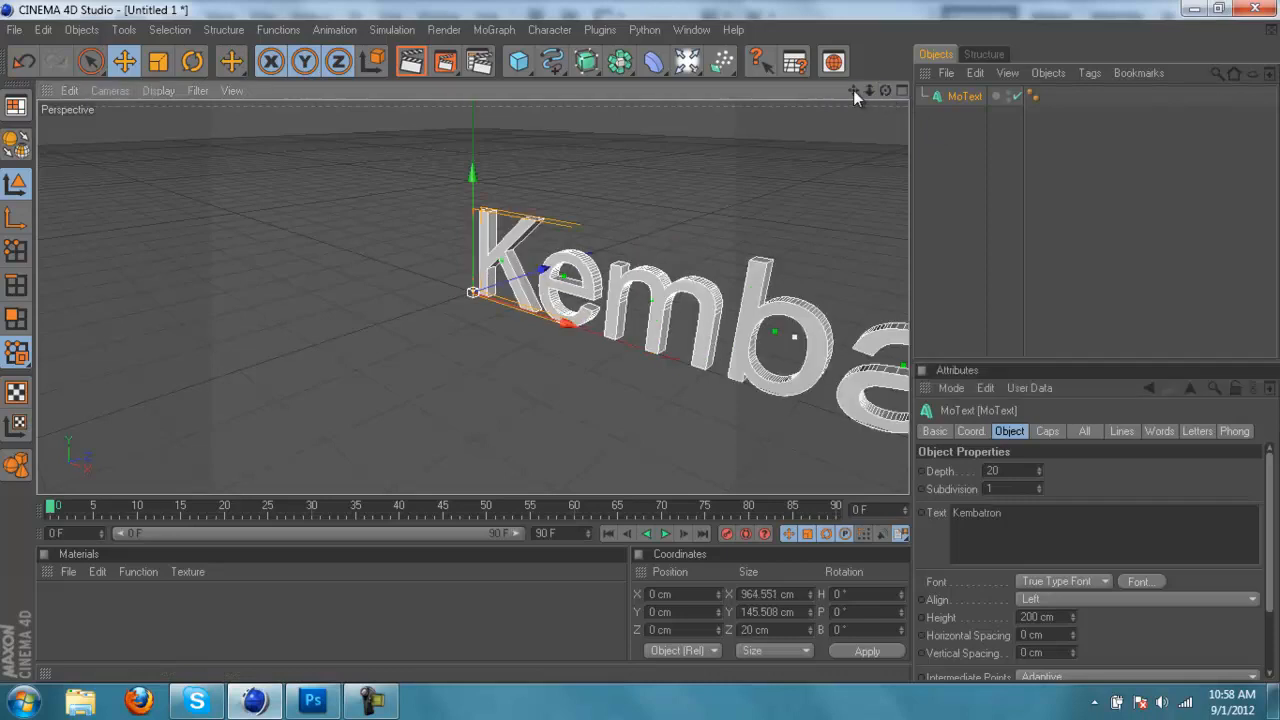
Frame the whole Kembatron text in the perspective view and render a preview of it.
{"action": "left_click_drag", "start_coordinate": [854, 89], "coordinate": [760, 162]}
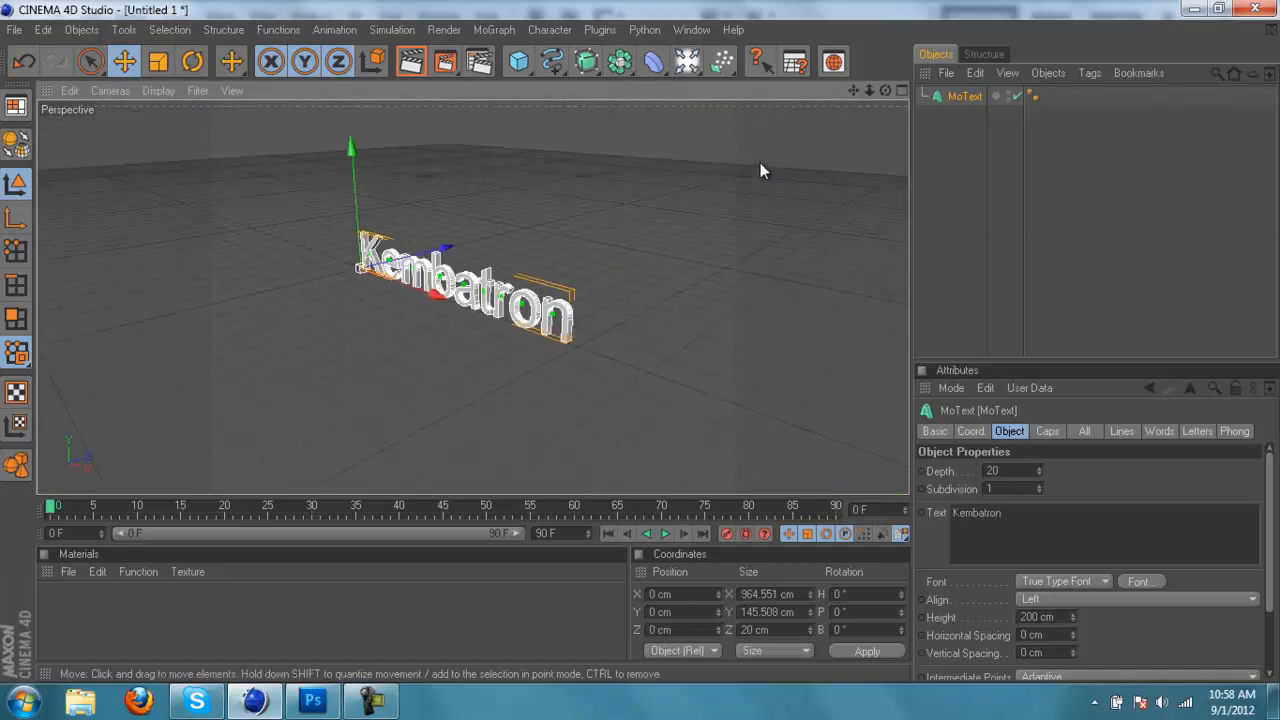
{"action": "left_click_drag", "start_coordinate": [887, 92], "coordinate": [640, 341]}
{"action": "scroll", "coordinate": [805, 268], "scroll_direction": "up", "scroll_amount": 4}
{"action": "scroll", "coordinate": [809, 271], "scroll_direction": "down", "scroll_amount": 2}
{"action": "left_click_drag", "start_coordinate": [854, 92], "coordinate": [640, 342]}
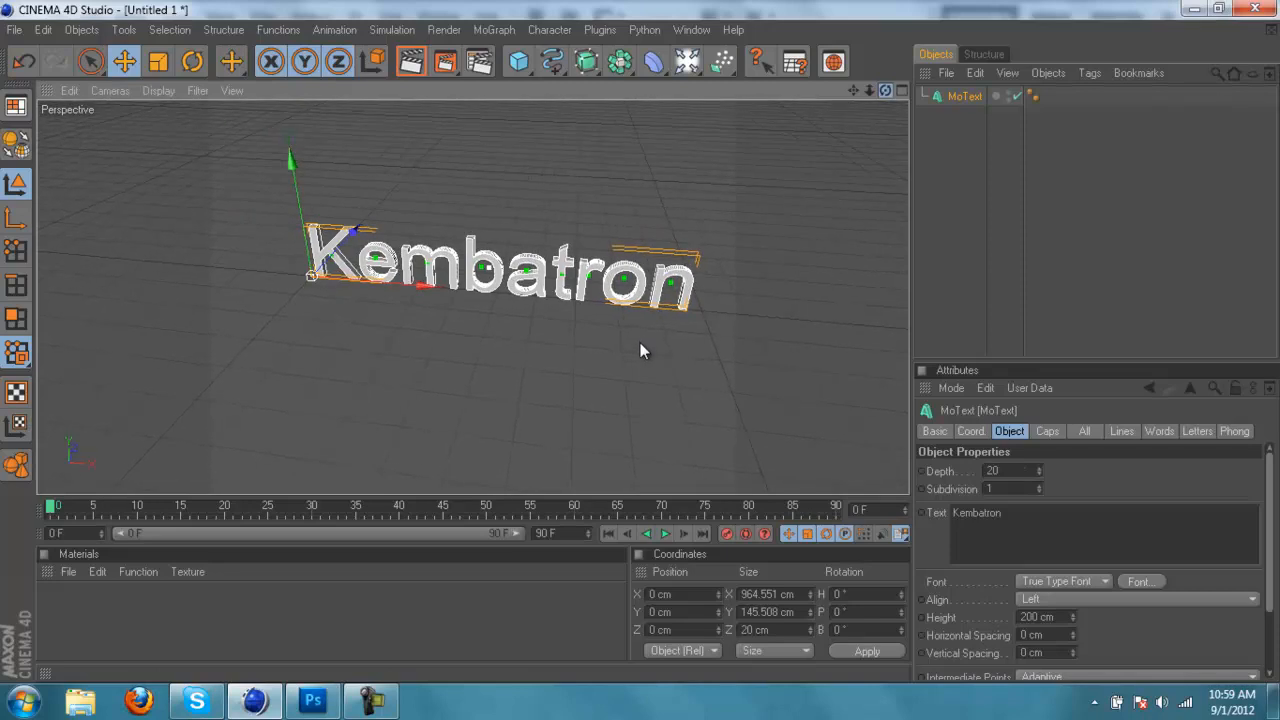
{"action": "left_click", "coordinate": [410, 61]}
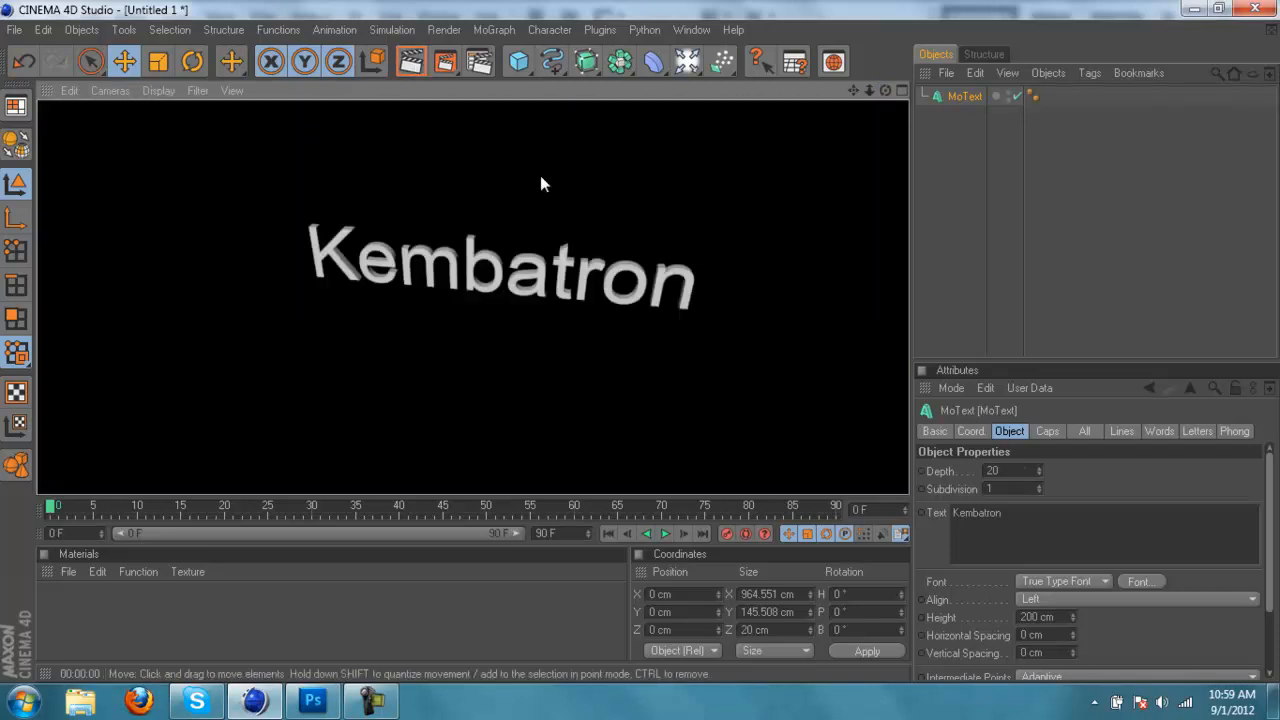
{"action": "left_click", "coordinate": [884, 91]}
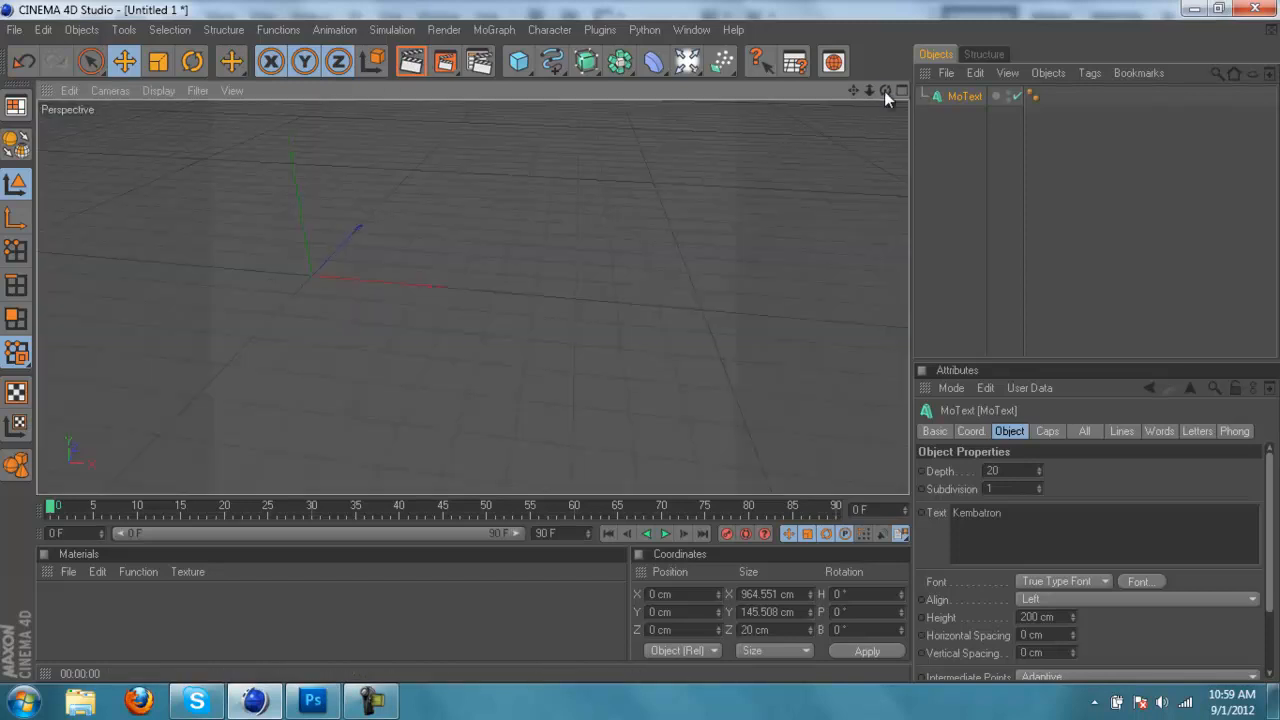
Set the extrusion depth of the MoText object to 160.
{"action": "left_click", "coordinate": [1030, 470]}
{"action": "type", "text": "160"}
{"action": "key", "text": "Return"}
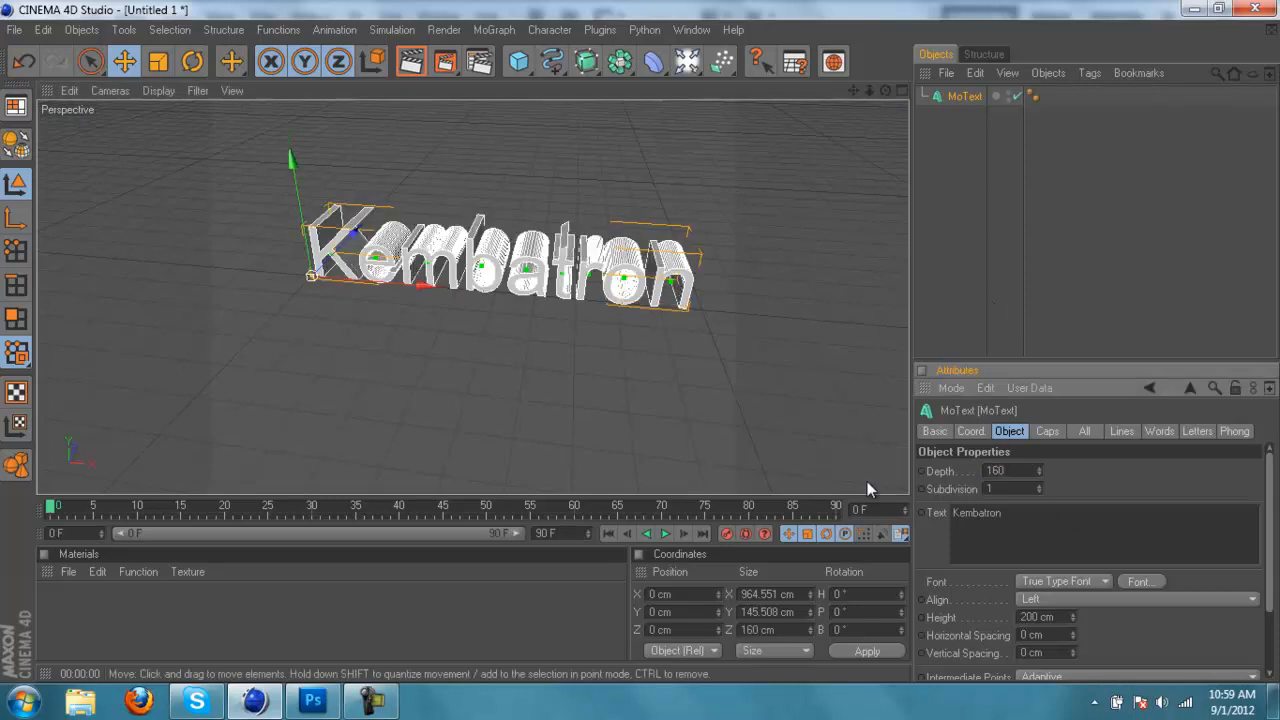
Render previews of the deepened text from nearly frontal angles to check its extrusion.
{"action": "left_click", "coordinate": [411, 62]}
{"action": "left_click_drag", "start_coordinate": [638, 344], "coordinate": [641, 341], "text": "alt"}
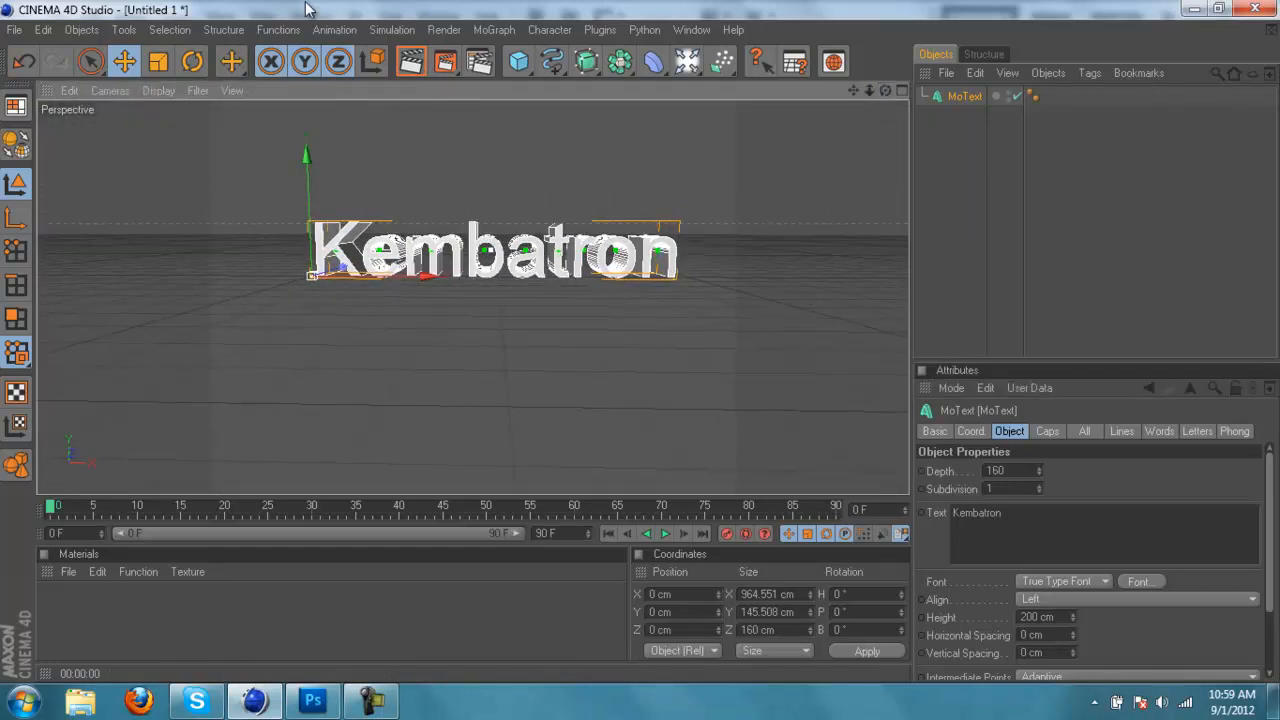
{"action": "left_click", "coordinate": [411, 62]}
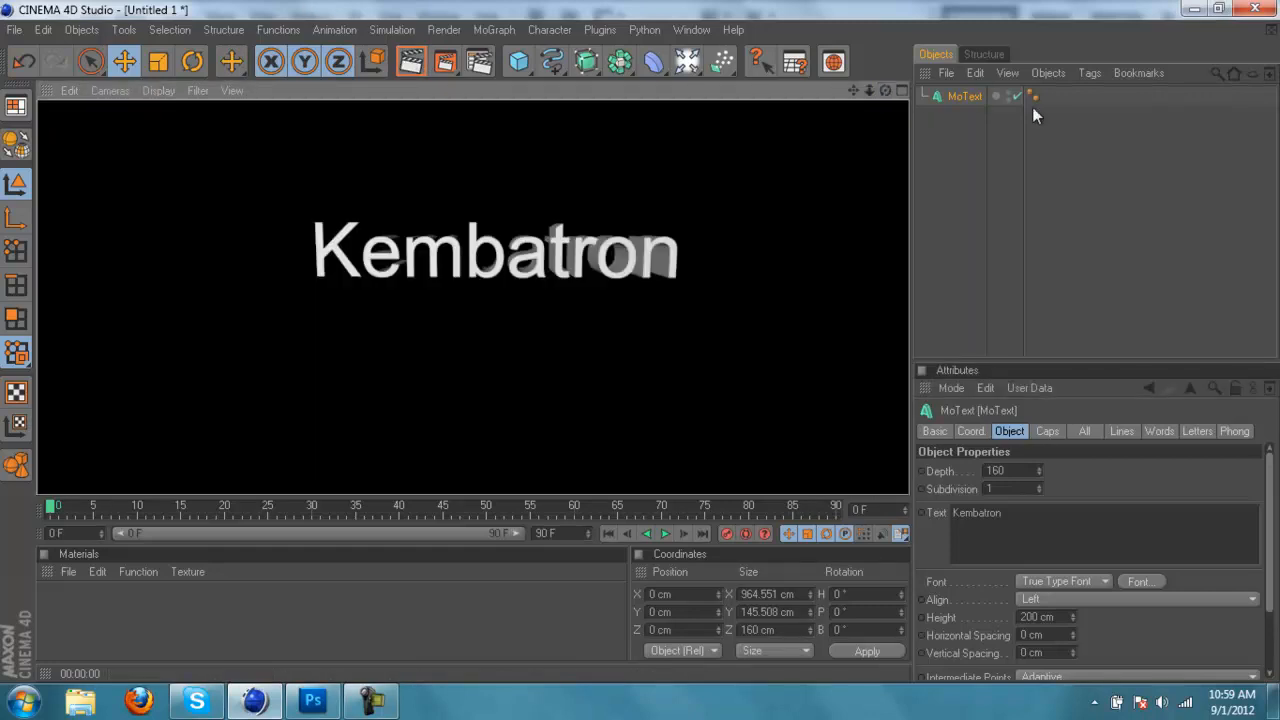
{"action": "left_click_drag", "start_coordinate": [641, 343], "coordinate": [640, 344], "text": "alt"}
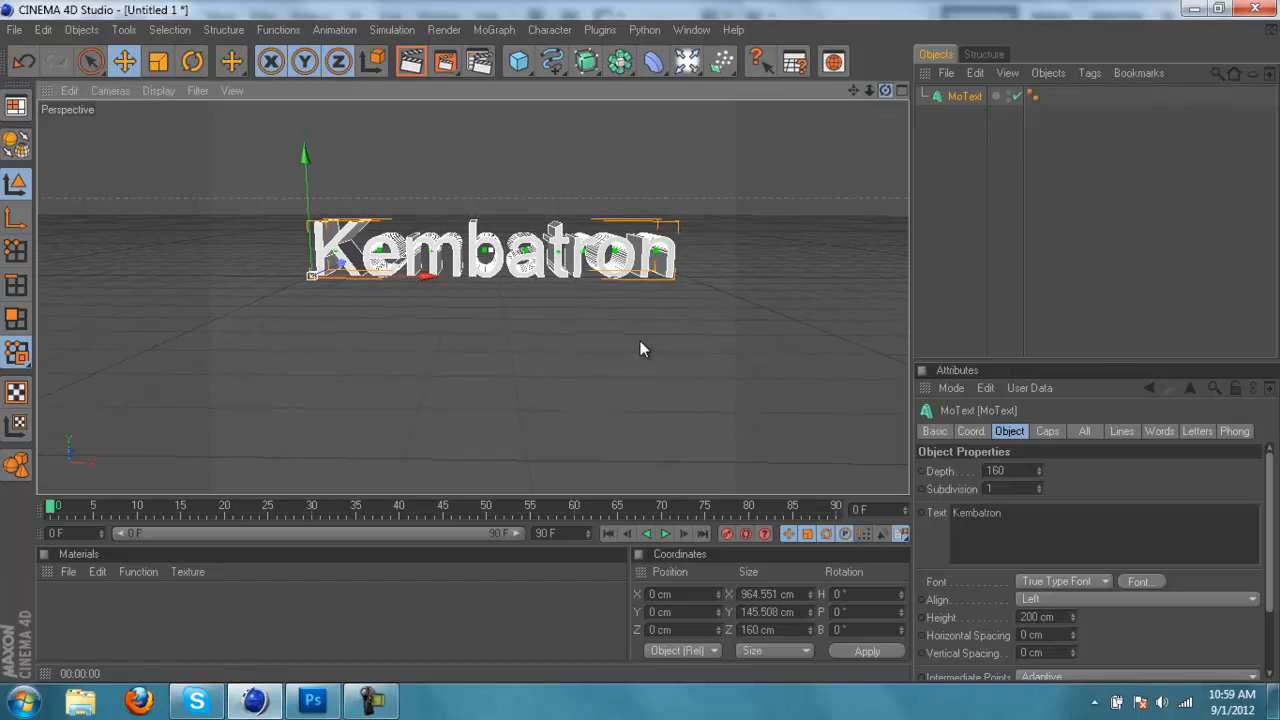
{"action": "left_click", "coordinate": [411, 62]}
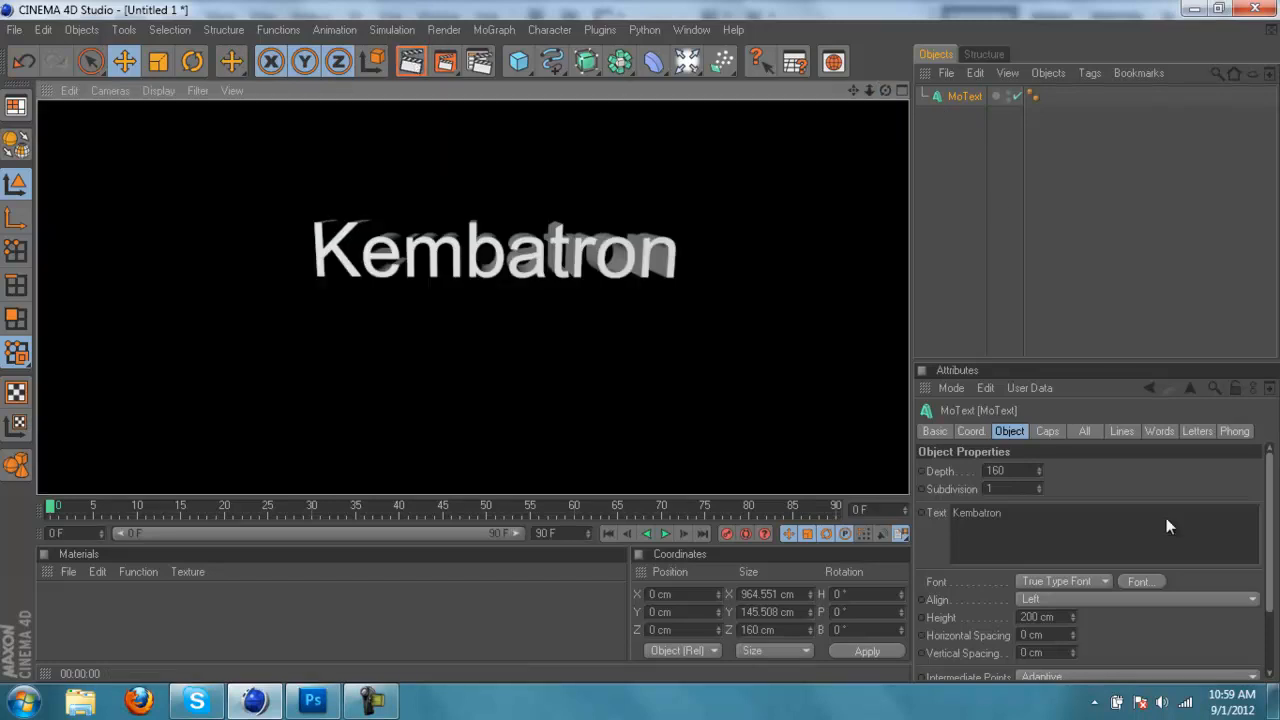
{"action": "left_click", "coordinate": [1105, 512]}
{"action": "left_click", "coordinate": [888, 93]}
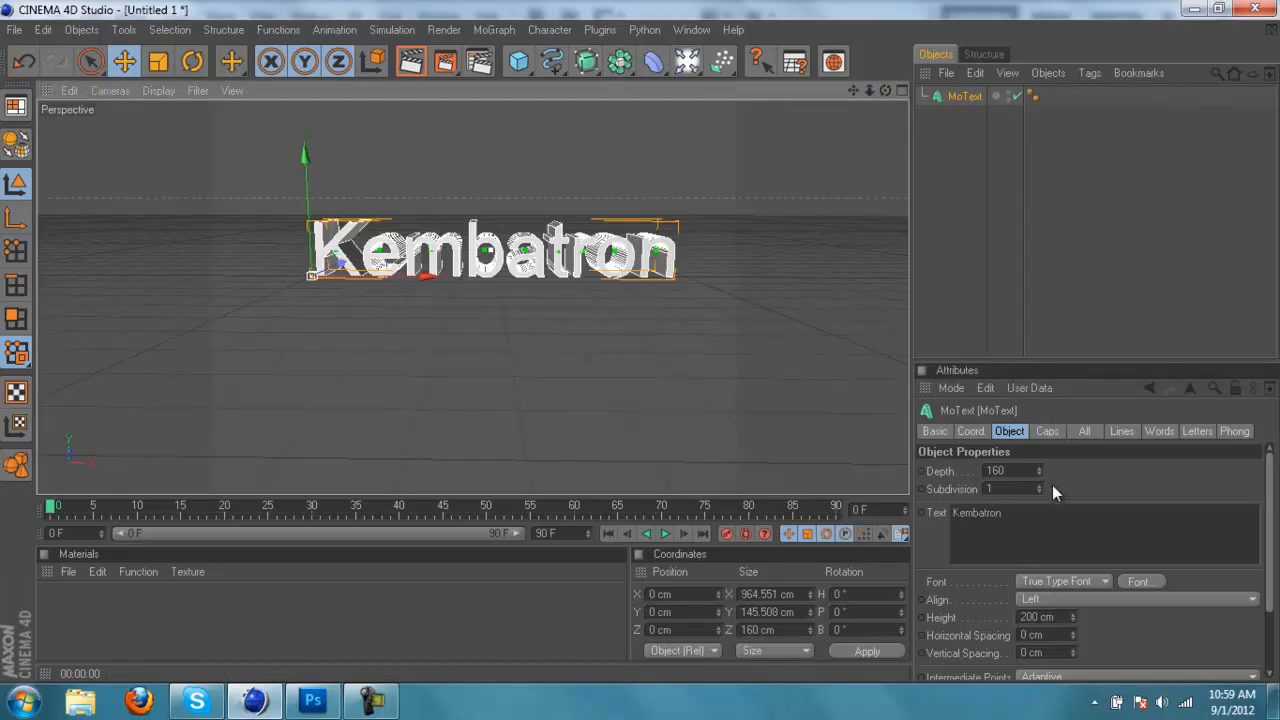
Change the MoText font to BankGothic in the Regular style and centre the wider text in the view.
{"action": "left_click", "coordinate": [1139, 581]}
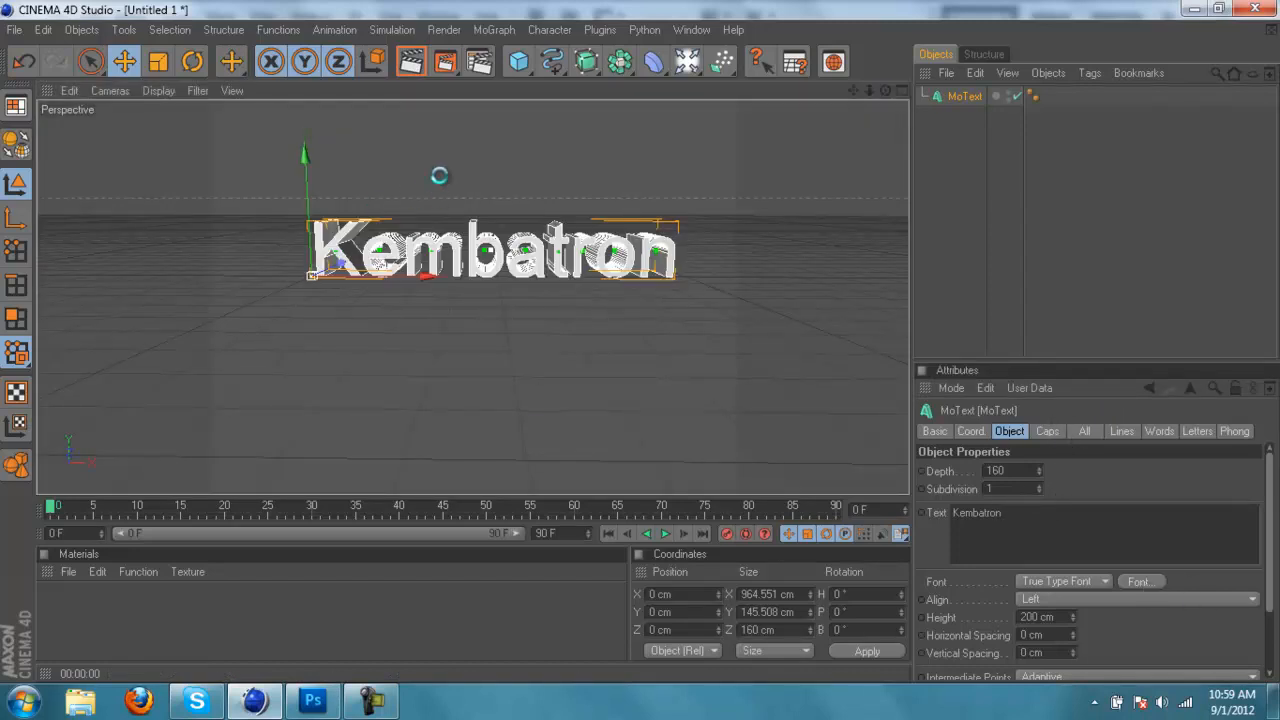
{"action": "left_click_drag", "start_coordinate": [245, 133], "coordinate": [1010, 112]}
{"action": "left_click", "coordinate": [870, 212]}
{"action": "scroll", "coordinate": [880, 252], "scroll_direction": "down", "scroll_amount": 3}
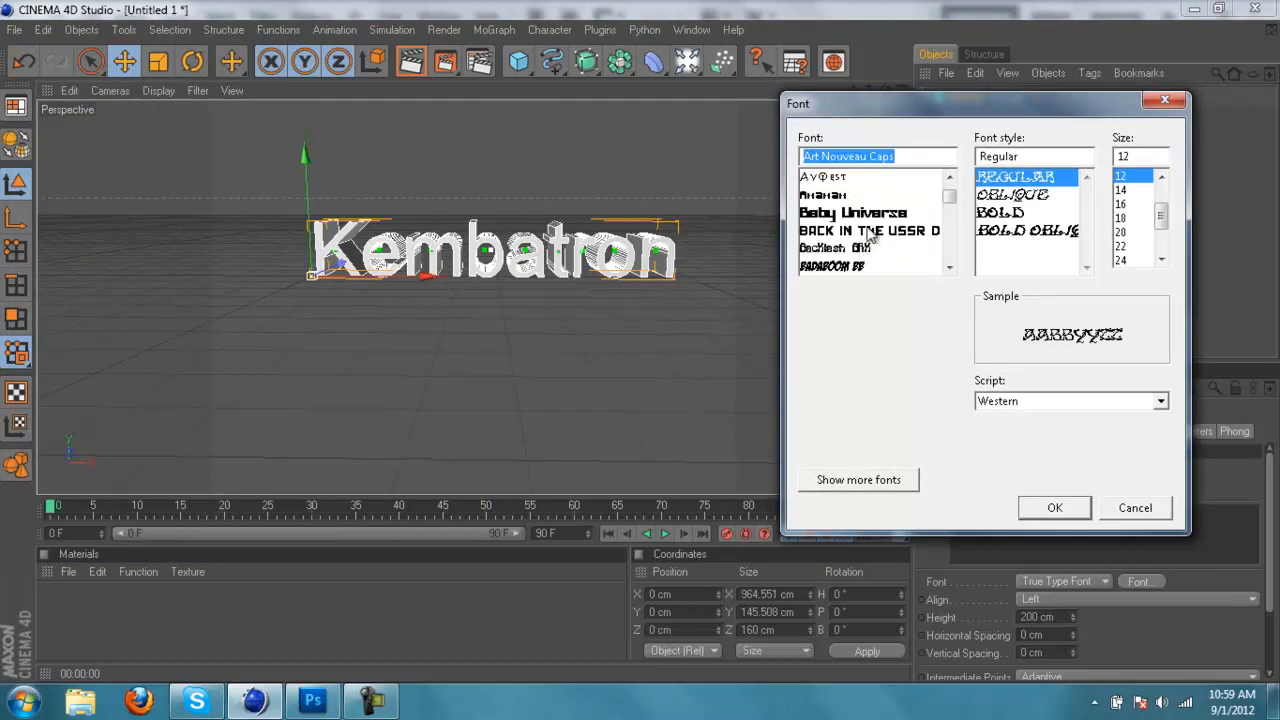
{"action": "left_click", "coordinate": [870, 230]}
{"action": "scroll", "coordinate": [874, 234], "scroll_direction": "down", "scroll_amount": 3}
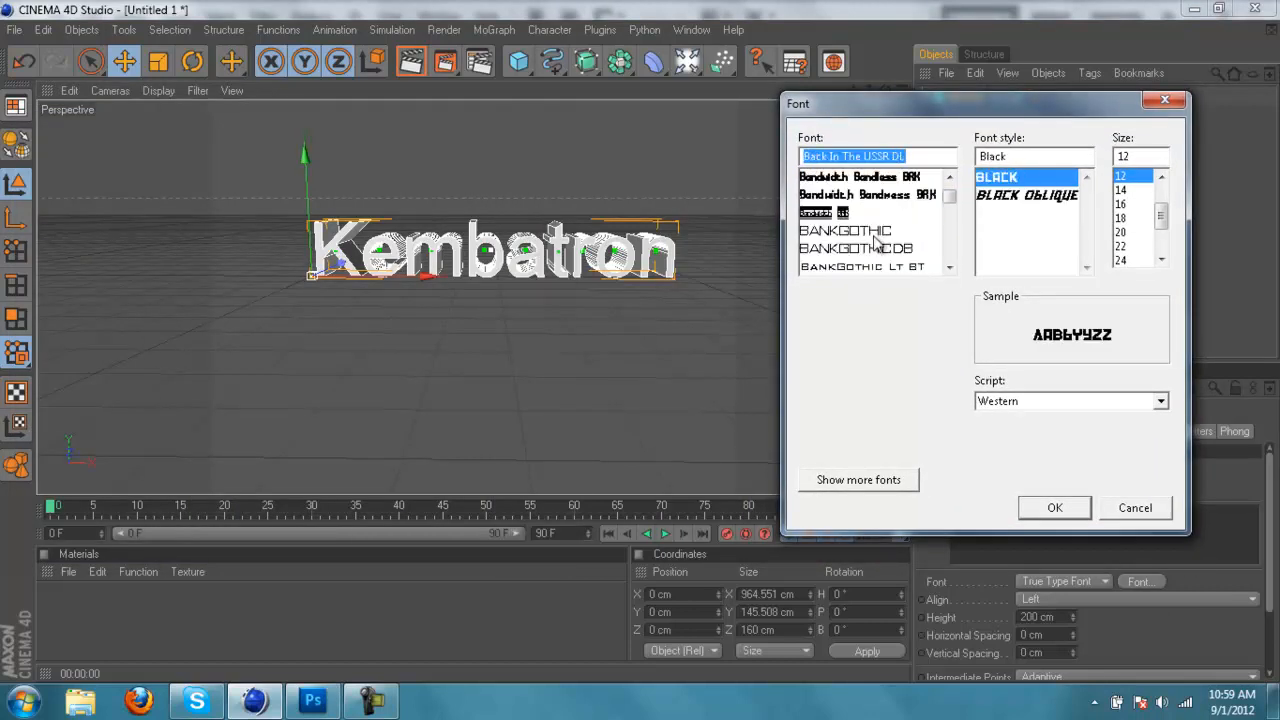
{"action": "left_click", "coordinate": [872, 232]}
{"action": "scroll", "coordinate": [874, 232], "scroll_direction": "down", "scroll_amount": 5}
{"action": "scroll", "coordinate": [878, 229], "scroll_direction": "up", "scroll_amount": 5}
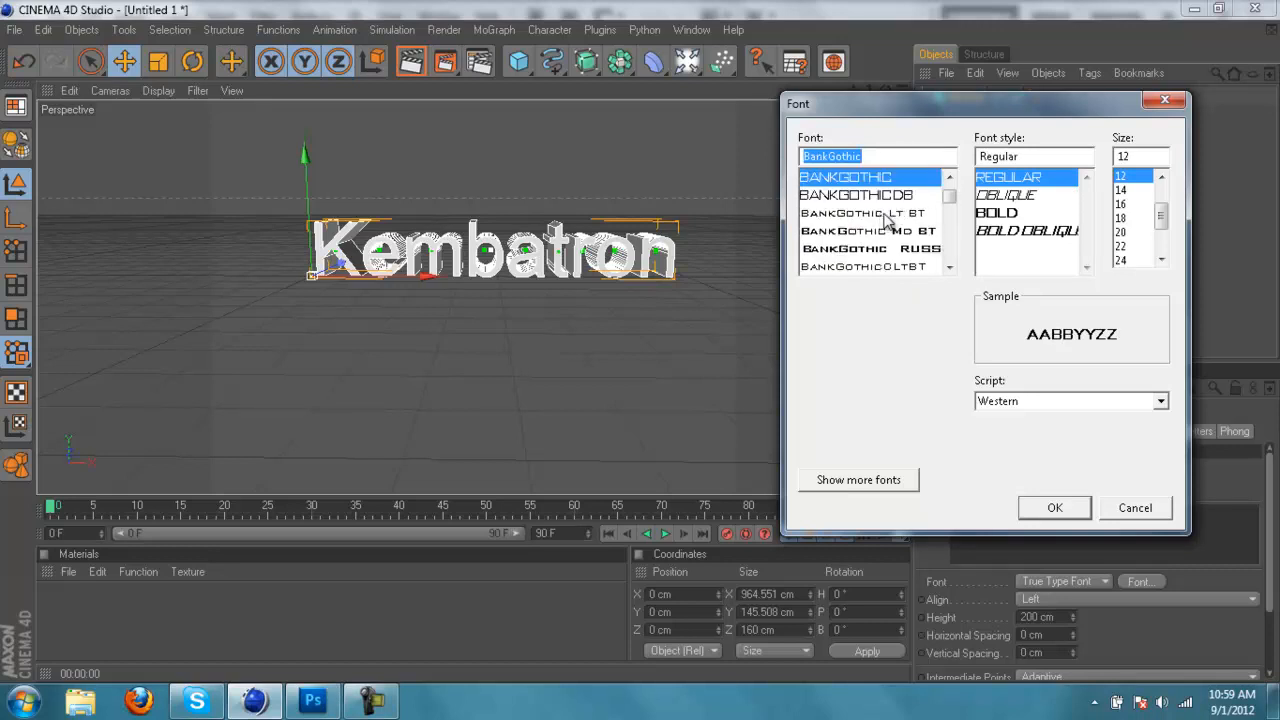
{"action": "left_click", "coordinate": [1048, 508]}
{"action": "left_click_drag", "start_coordinate": [853, 91], "coordinate": [640, 342]}
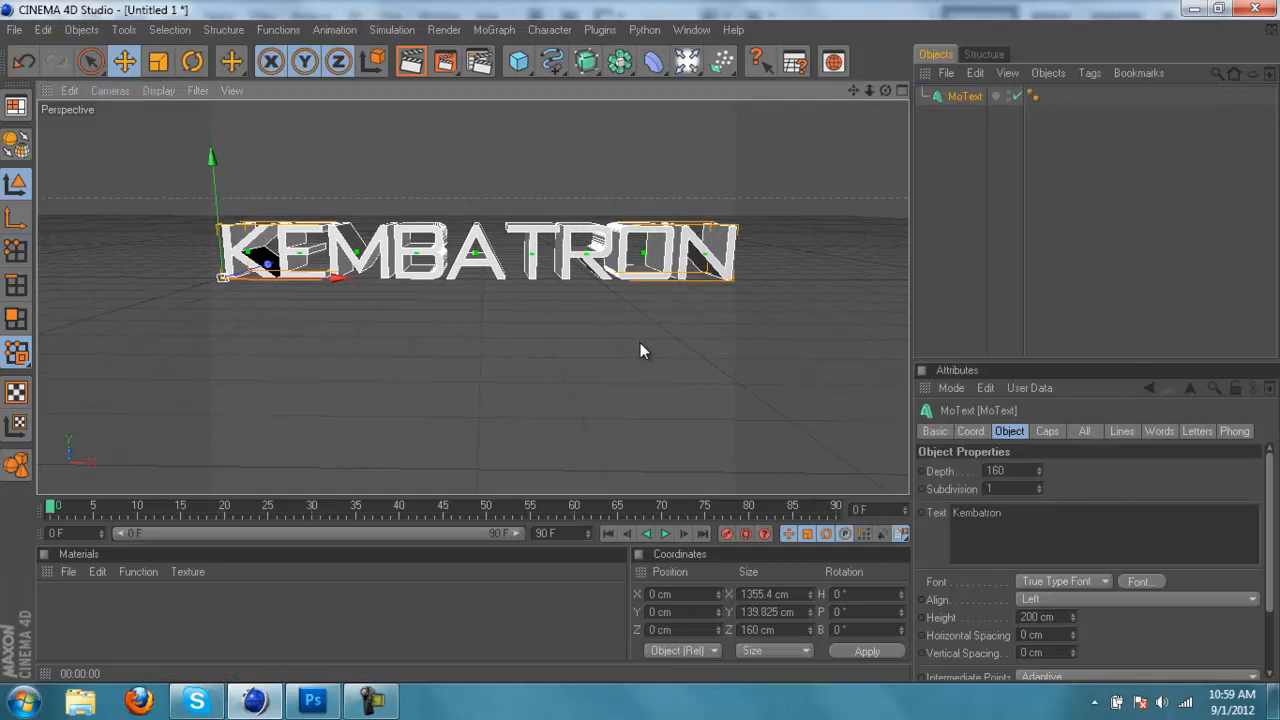
Render viewport previews of the text in the BankGothic font.
{"action": "left_click", "coordinate": [484, 62]}
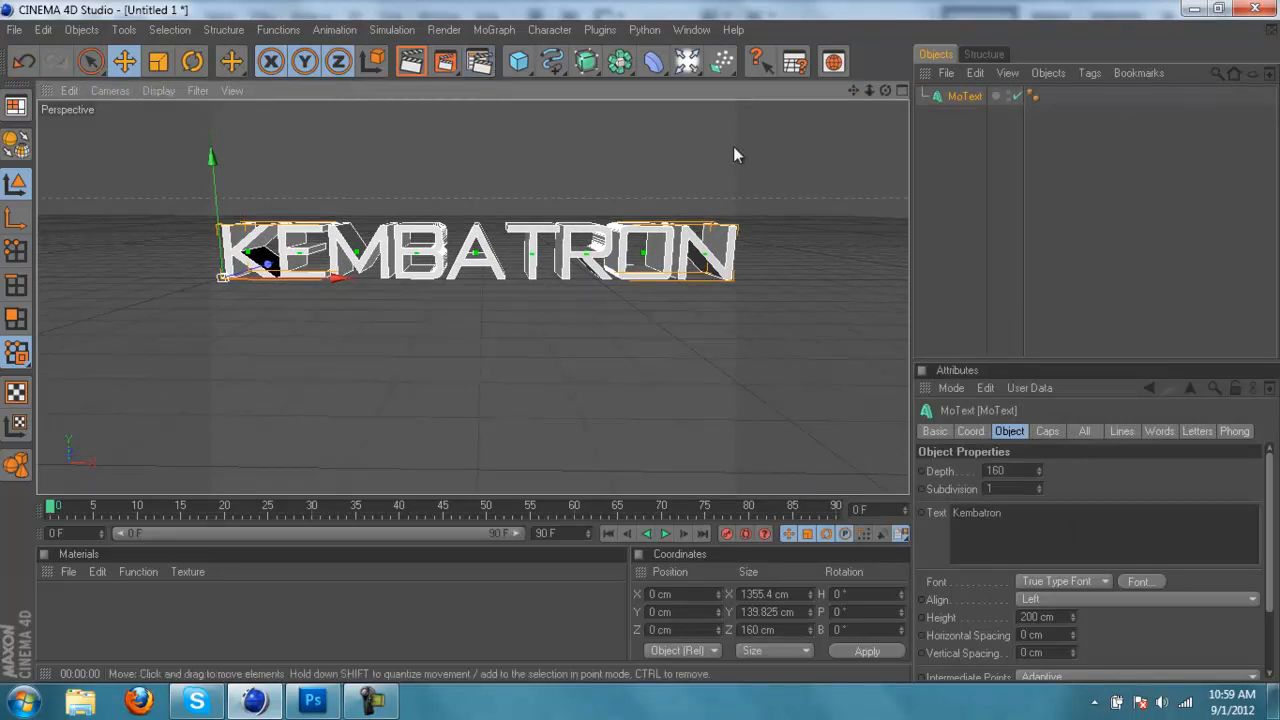
{"action": "left_click", "coordinate": [412, 62]}
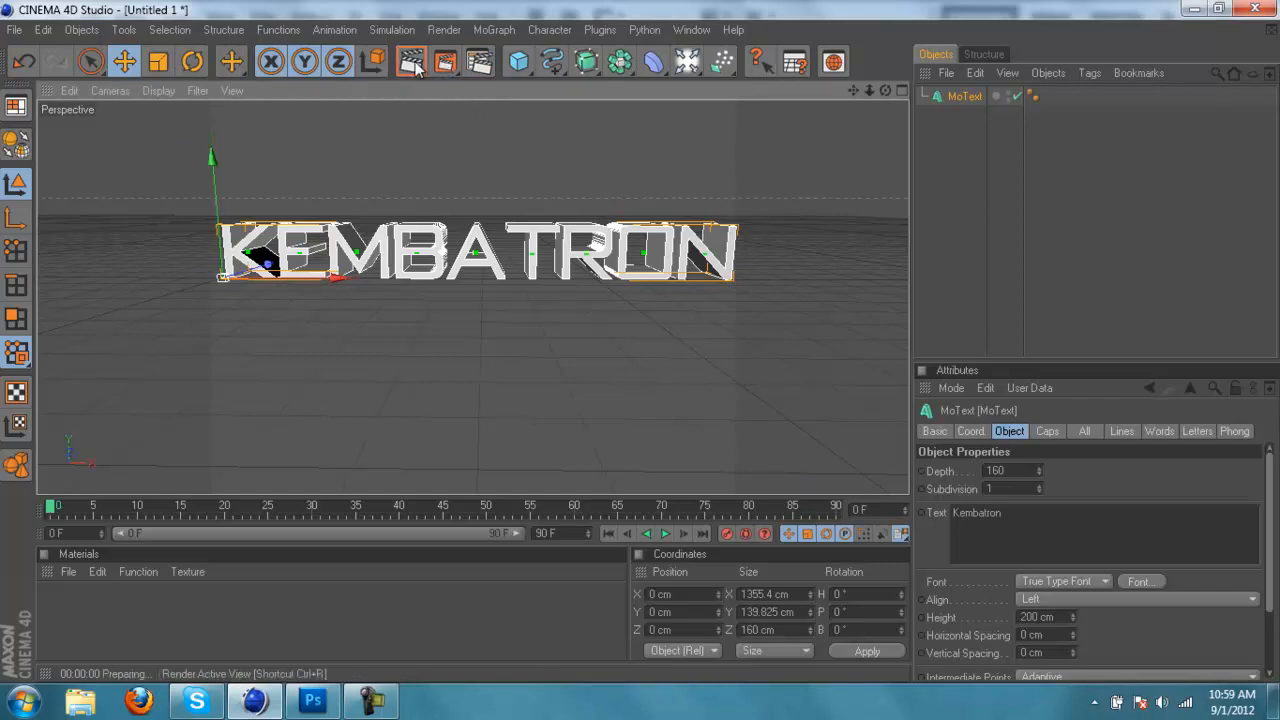
{"action": "mouse_move", "coordinate": [856, 90]}
{"action": "left_mouse_down"}
{"action": "mouse_move", "coordinate": [647, 341]}
{"action": "mouse_move", "coordinate": [697, 341]}
{"action": "left_mouse_up"}
{"action": "left_click", "coordinate": [408, 62]}
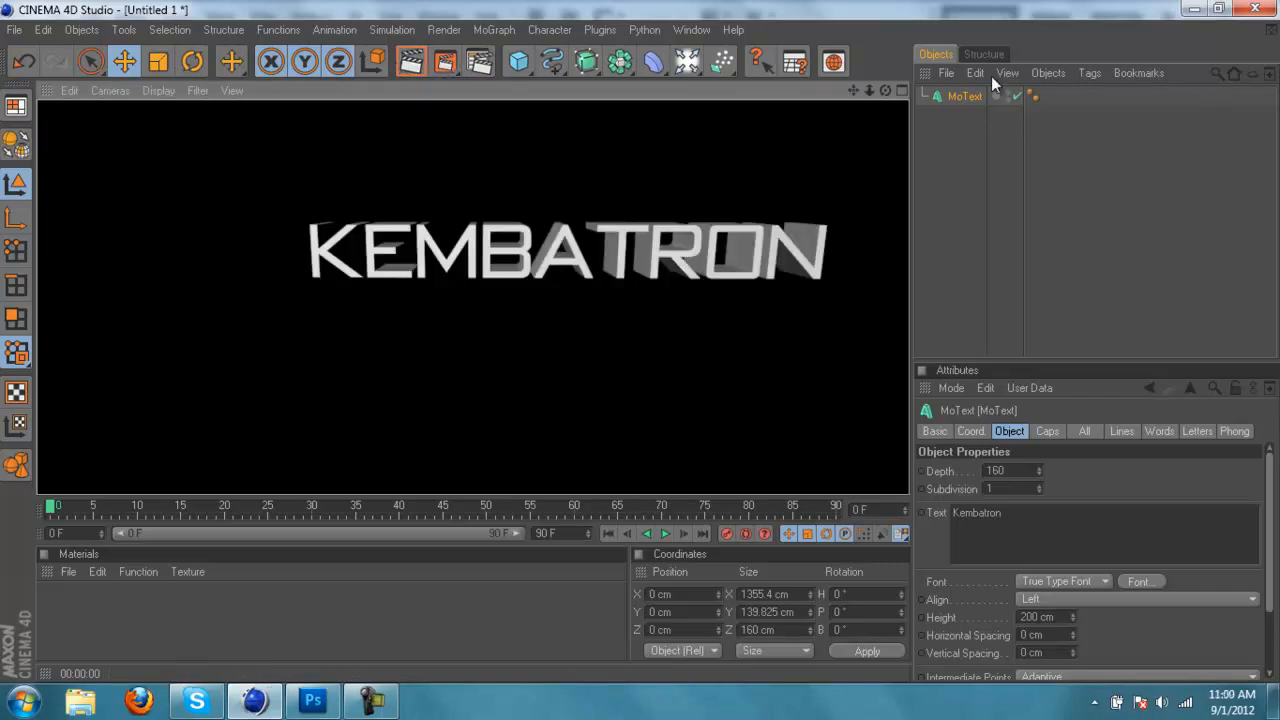
{"action": "mouse_move", "coordinate": [855, 90]}
{"action": "left_mouse_down"}
{"action": "mouse_move", "coordinate": [638, 342]}
{"action": "mouse_move", "coordinate": [649, 342]}
{"action": "left_mouse_up"}
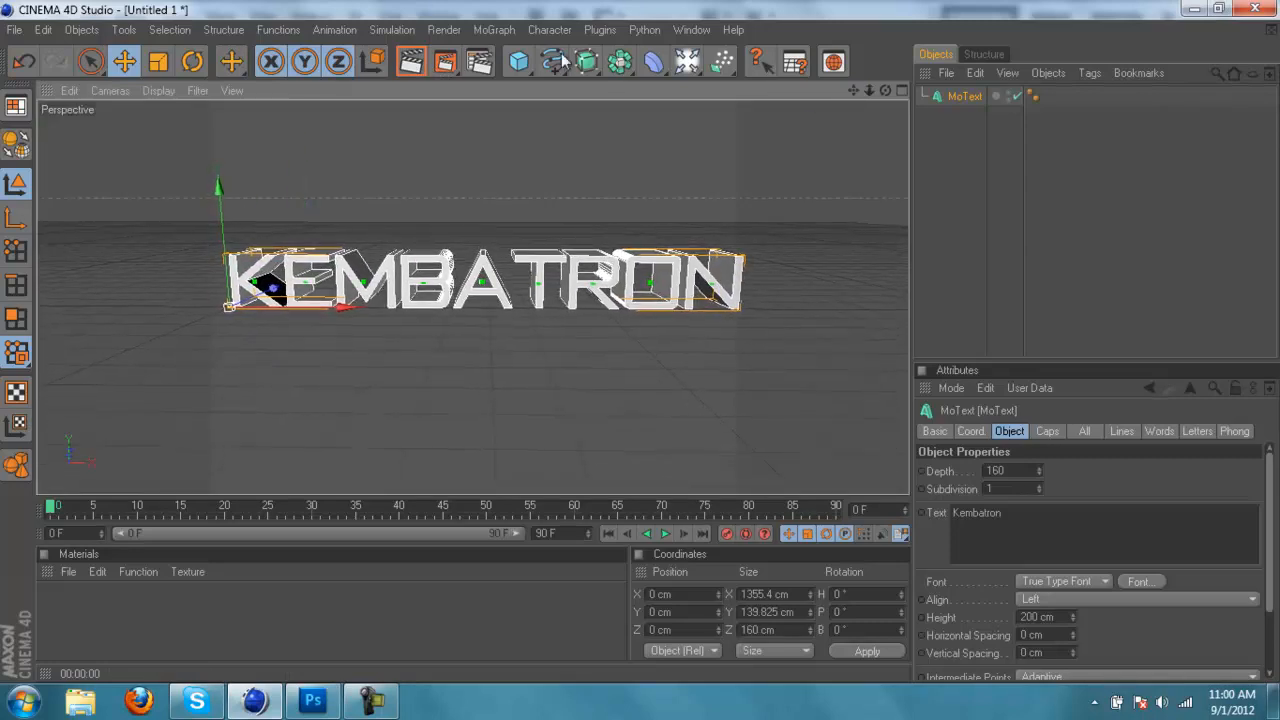
Set the render output size to 1280 pixels wide and 720 pixels high.
{"action": "left_click", "coordinate": [480, 62]}
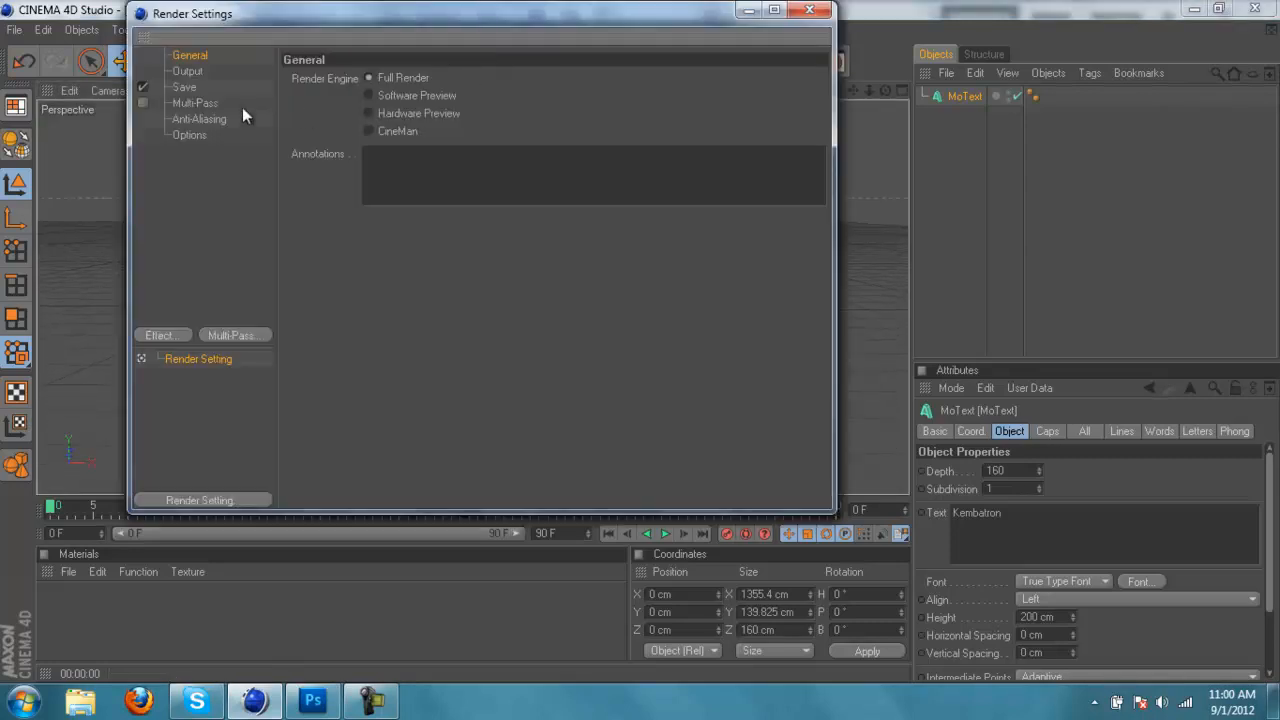
{"action": "left_click", "coordinate": [197, 70]}
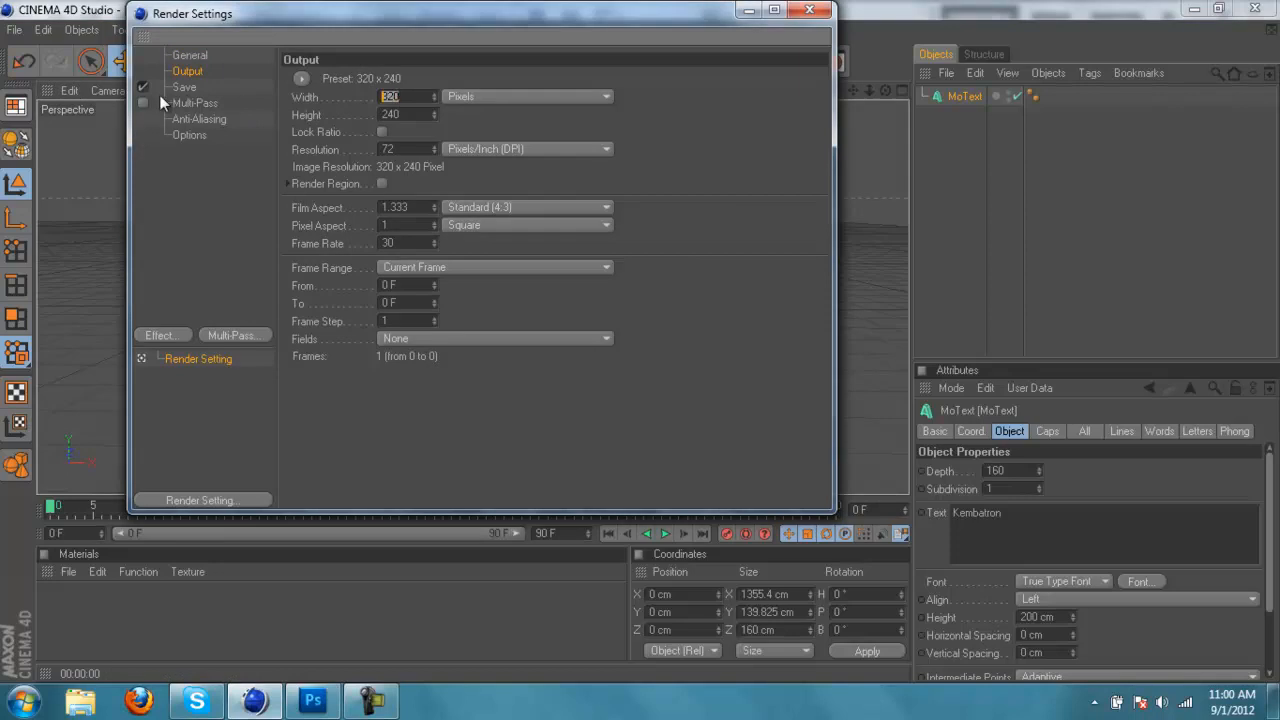
{"action": "type", "text": "1280"}
{"action": "key", "text": "Tab"}
{"action": "type", "text": "7"}
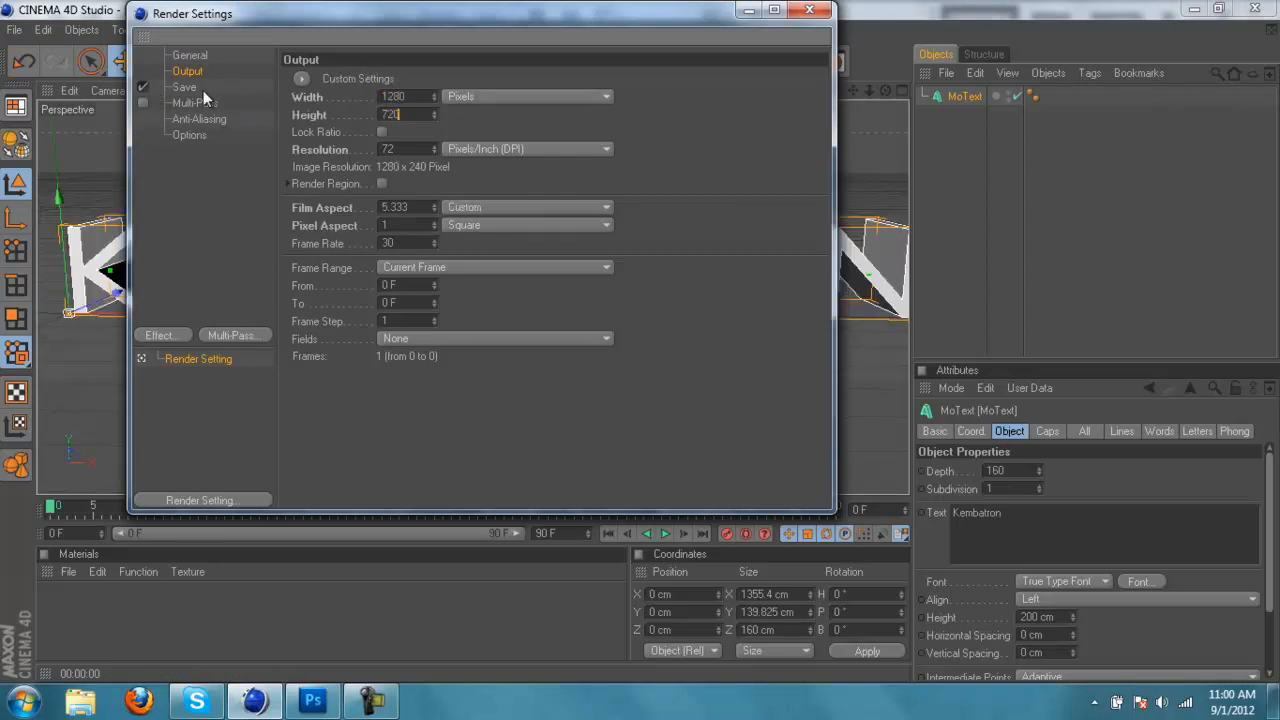
{"action": "left_click", "coordinate": [810, 9]}
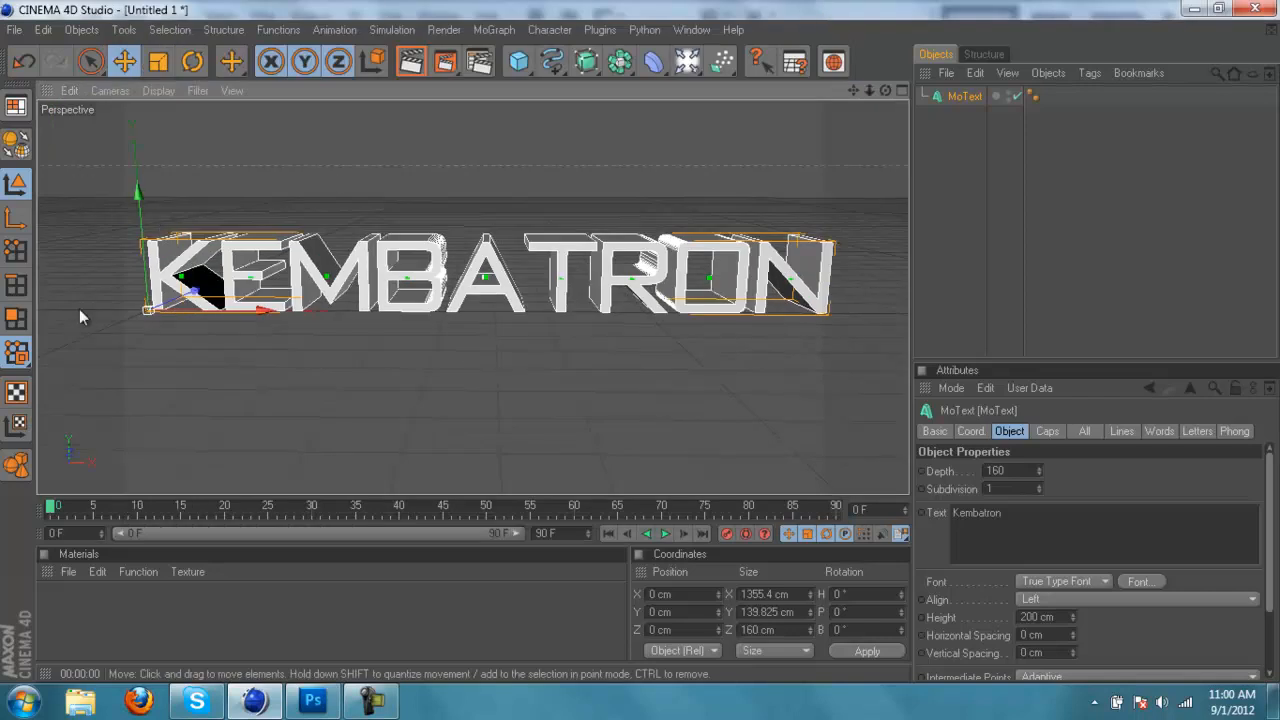
Fit the text within the widescreen frame and render a preview to check the composition.
{"action": "scroll", "coordinate": [862, 170], "scroll_direction": "down", "scroll_amount": 5}
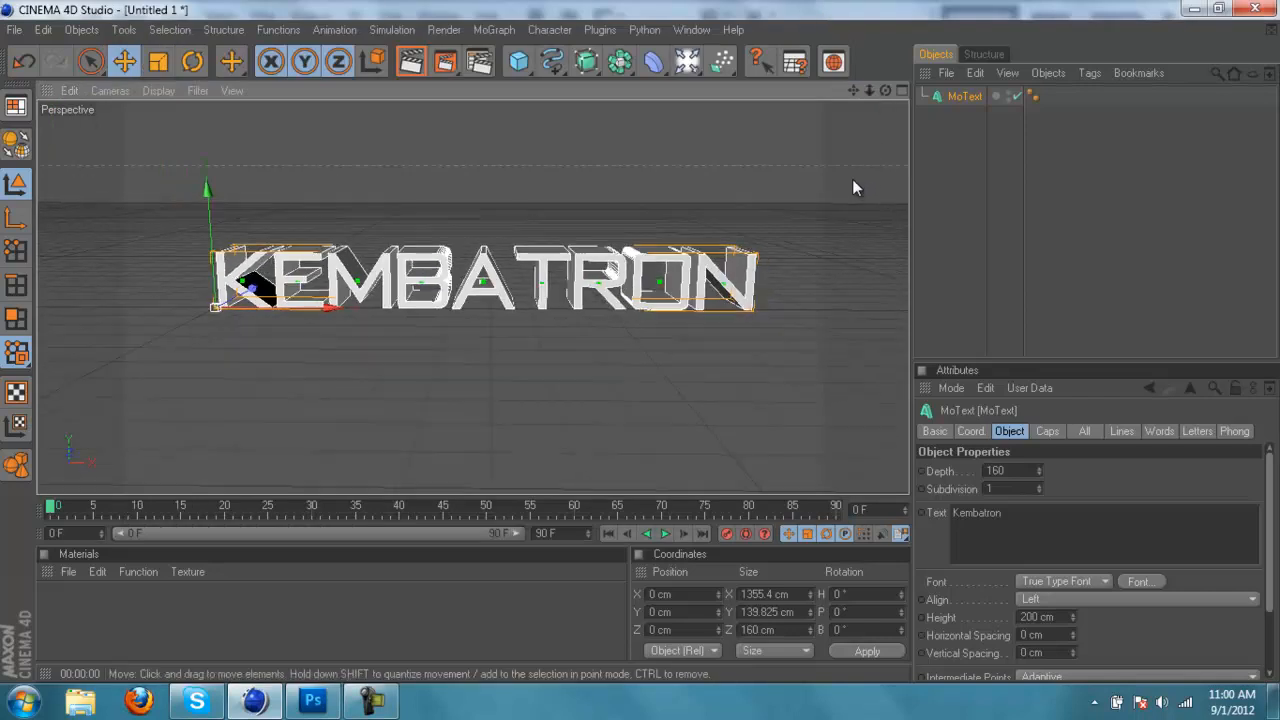
{"action": "left_click", "coordinate": [411, 62]}
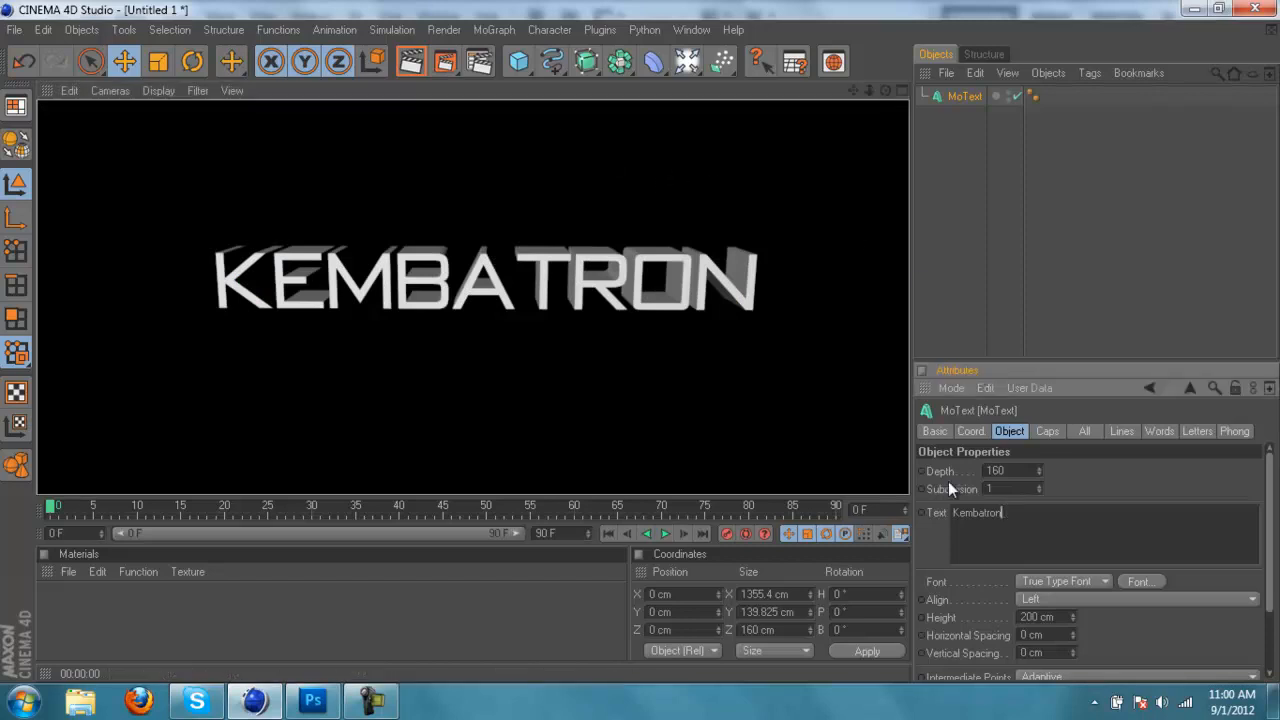
{"action": "left_click", "coordinate": [885, 91]}
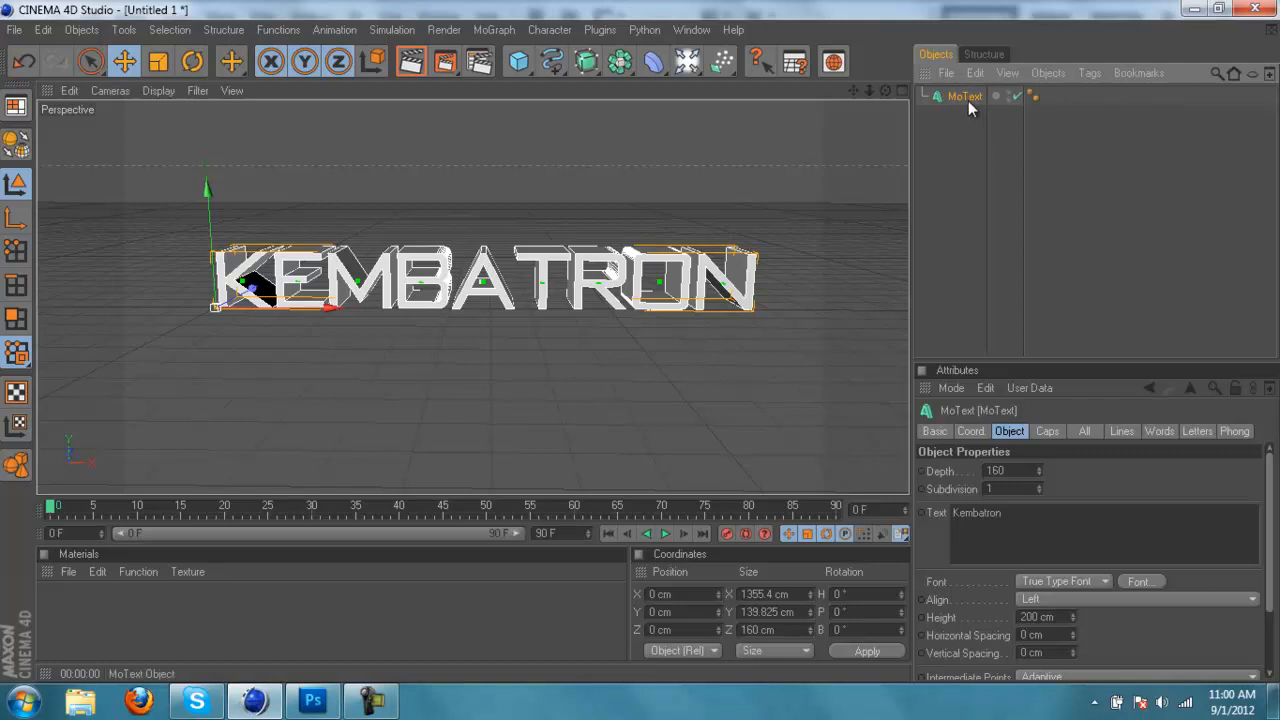
Duplicate the MoText object and set the copy's depth to 80.
{"action": "key", "text": "ctrl+c"}
{"action": "key", "text": "ctrl+v"}
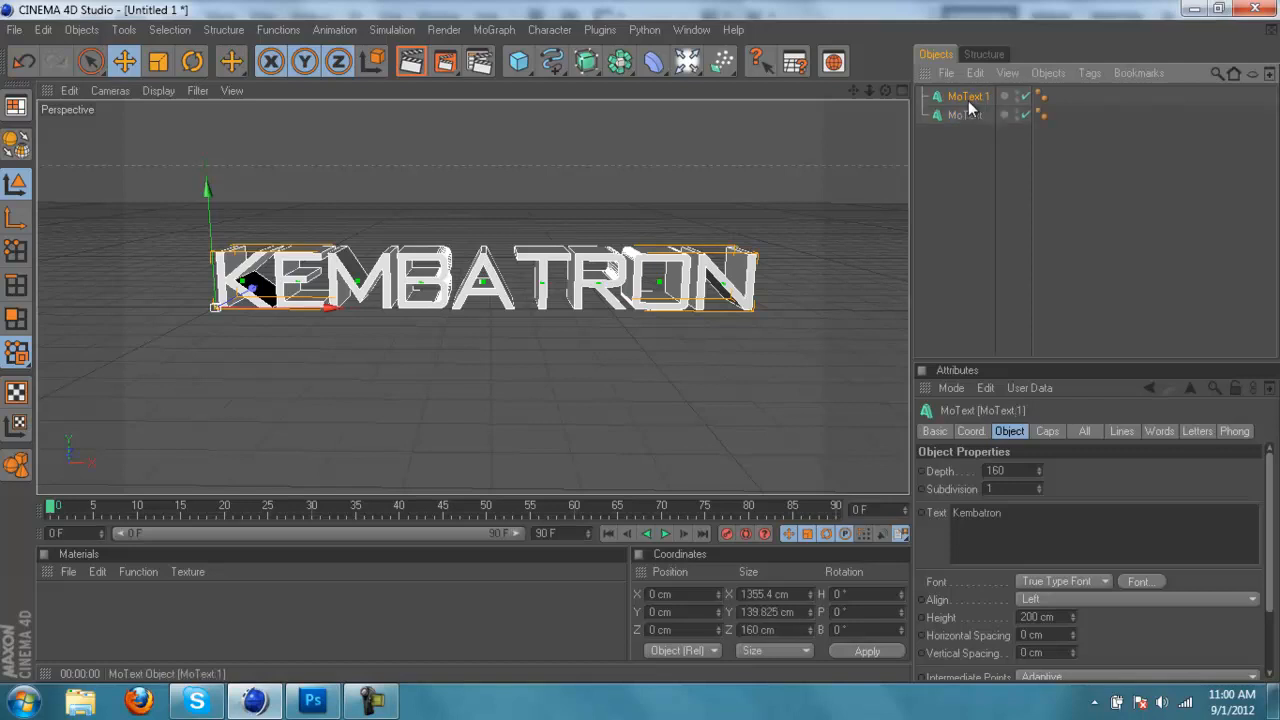
{"action": "left_click", "coordinate": [966, 96]}
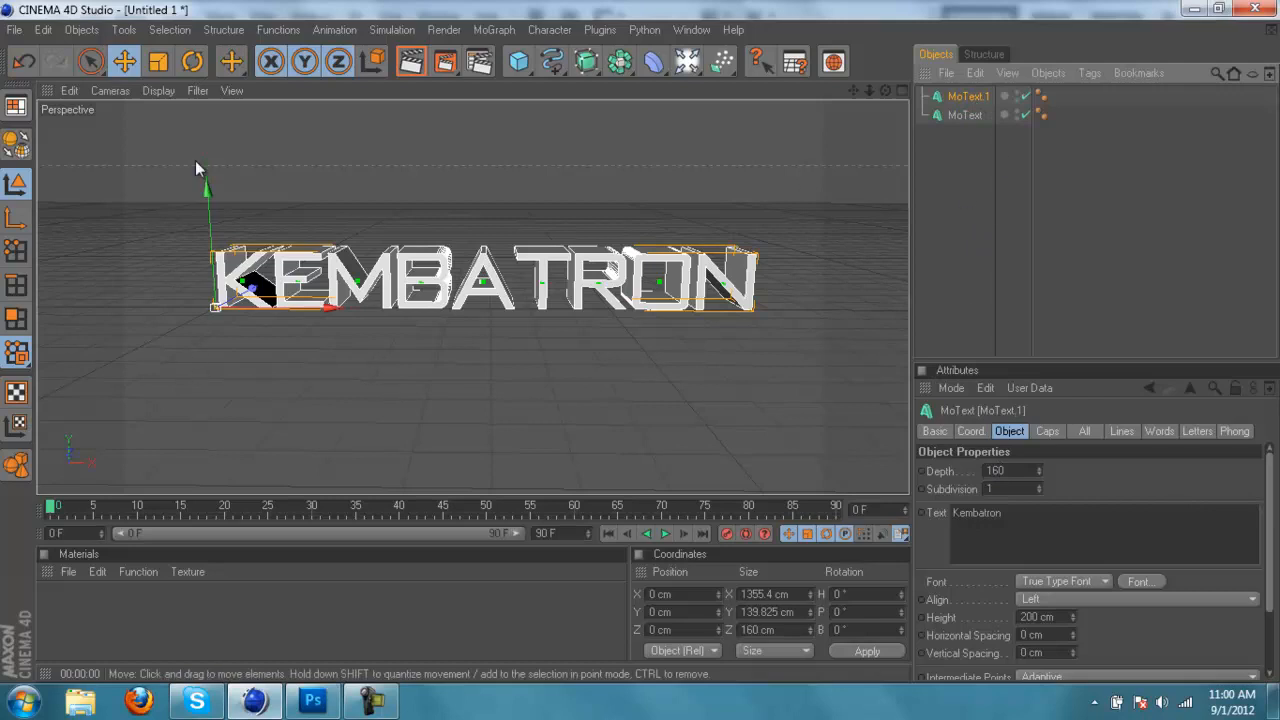
{"action": "double_click", "coordinate": [1004, 469]}
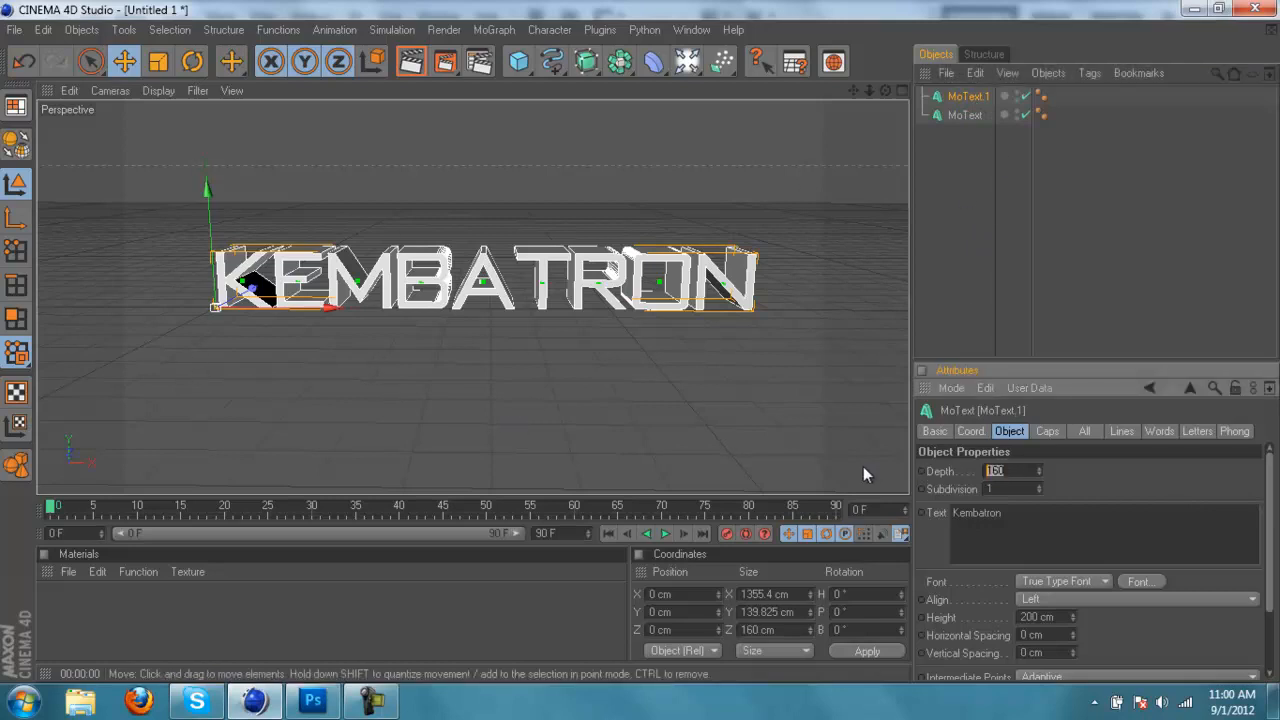
{"action": "type", "text": "80"}
{"action": "key", "text": "Return"}
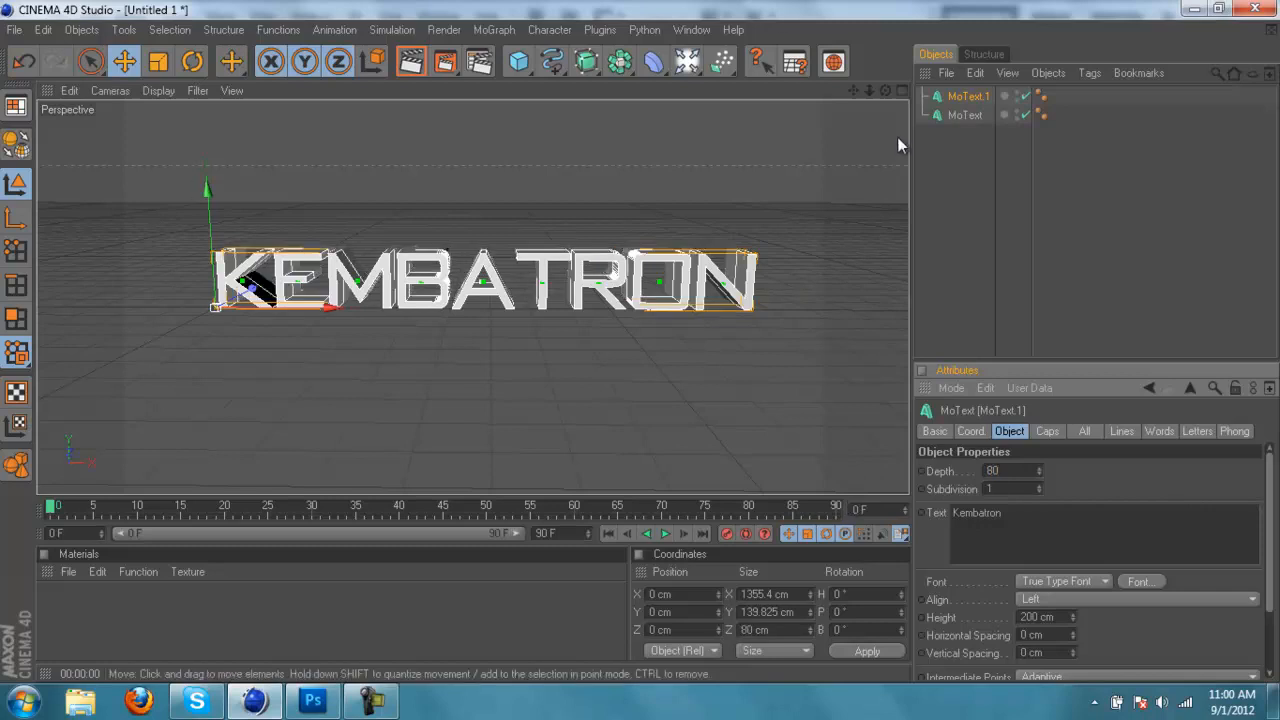
{"action": "left_click_drag", "start_coordinate": [887, 88], "coordinate": [642, 347]}
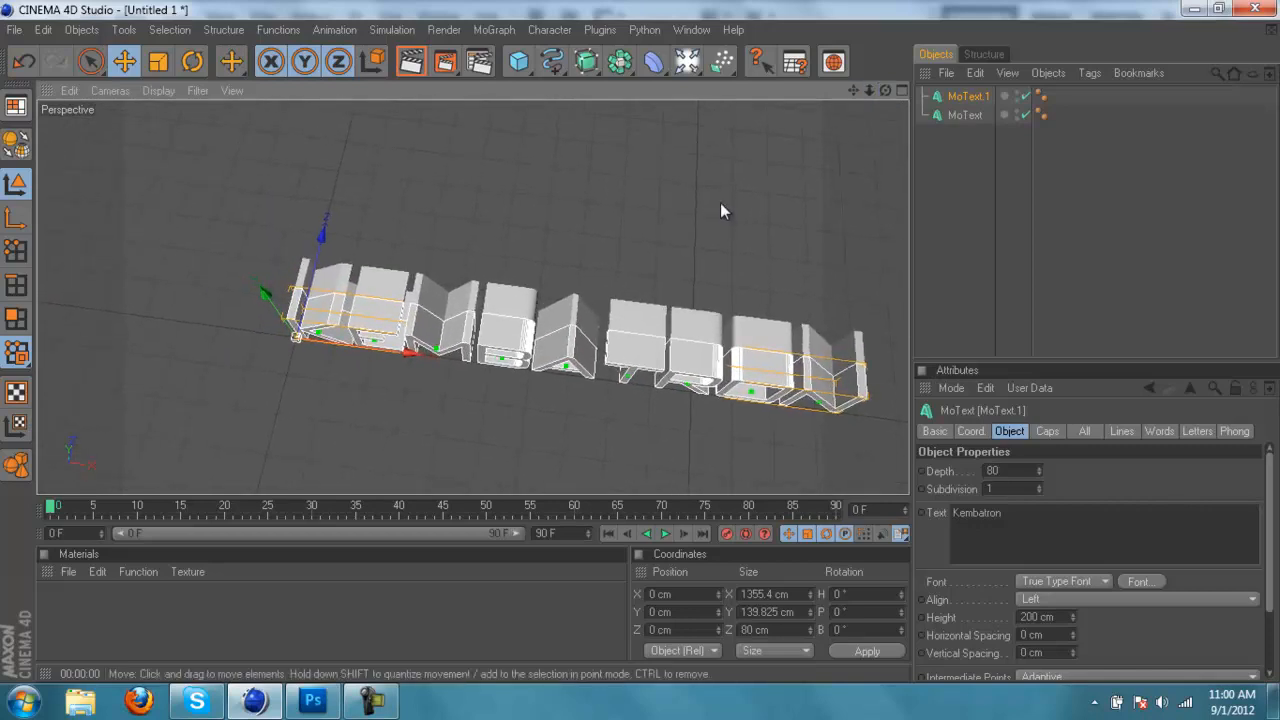
Move the duplicated MoText back along Z to about 43 cm behind the original text.
{"action": "scroll", "coordinate": [600, 196], "scroll_direction": "up", "scroll_amount": 3}
{"action": "left_click_drag", "start_coordinate": [280, 251], "coordinate": [642, 348]}
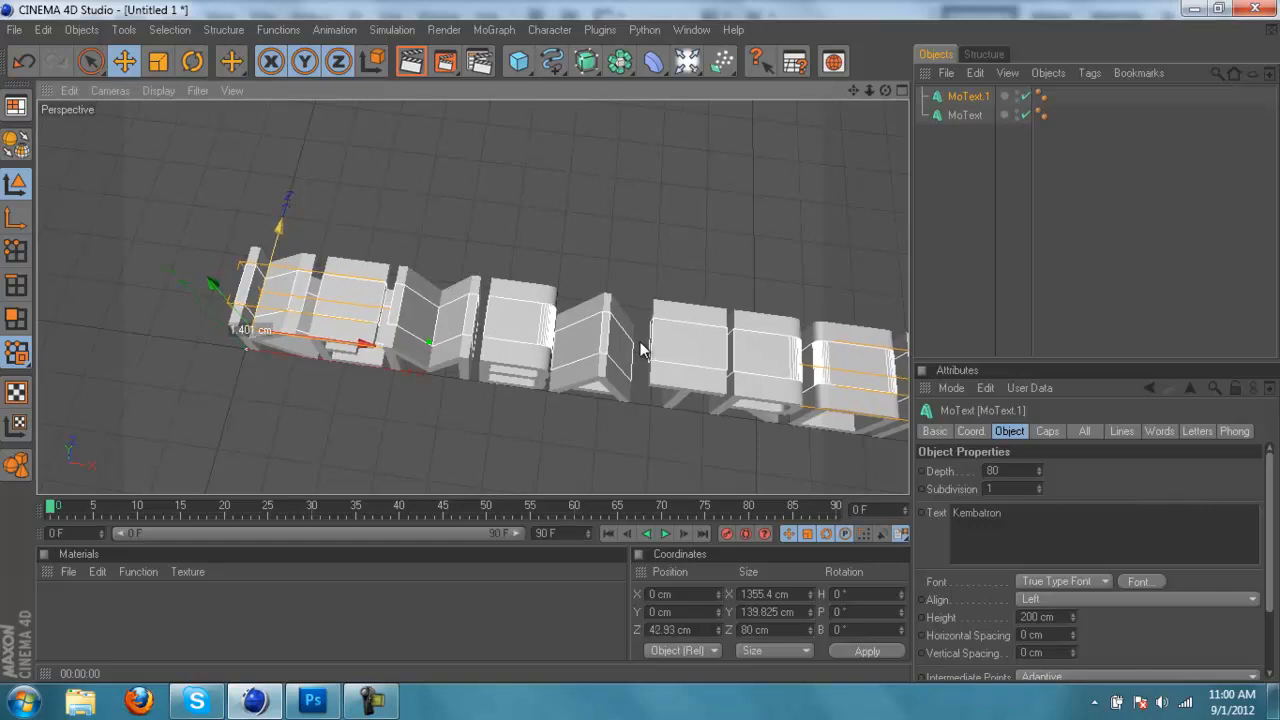
{"action": "left_click_drag", "start_coordinate": [886, 91], "coordinate": [640, 343]}
{"action": "scroll", "coordinate": [845, 117], "scroll_direction": "down", "scroll_amount": 4}
{"action": "left_click_drag", "start_coordinate": [853, 91], "coordinate": [636, 356]}
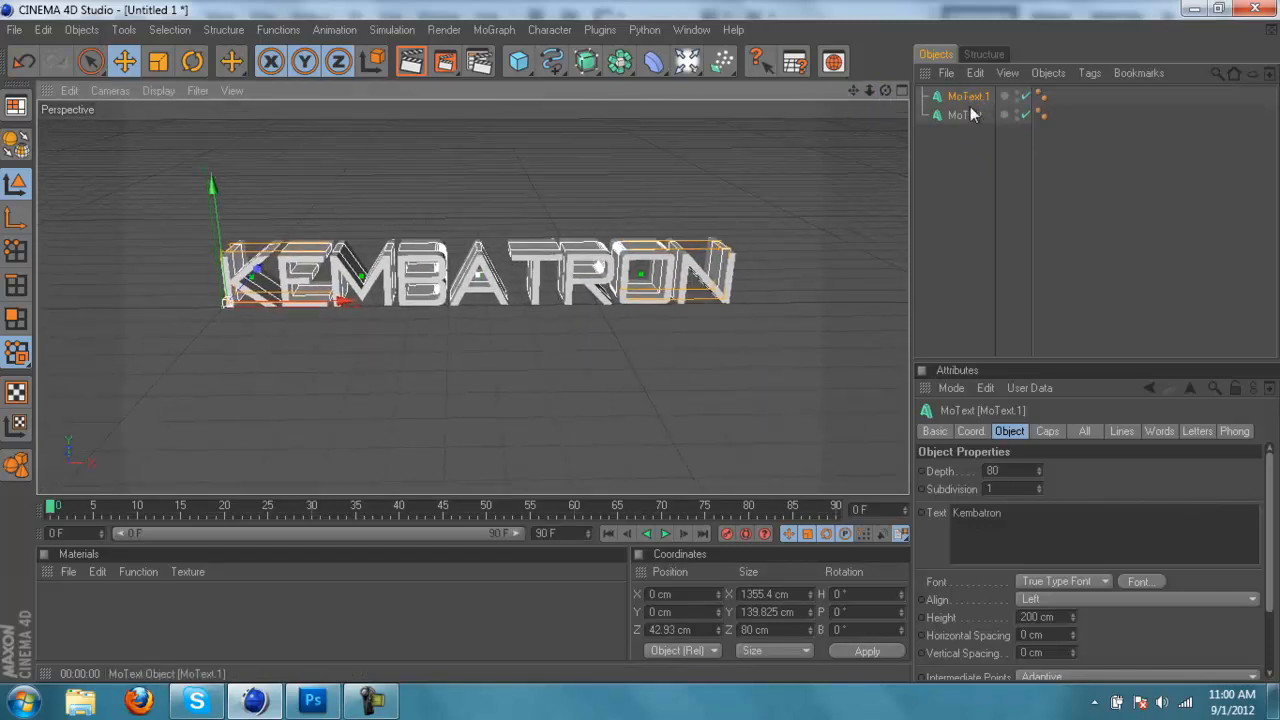
Set both the start and end caps of the duplicated MoText to Fillet Cap.
{"action": "left_click", "coordinate": [1046, 431]}
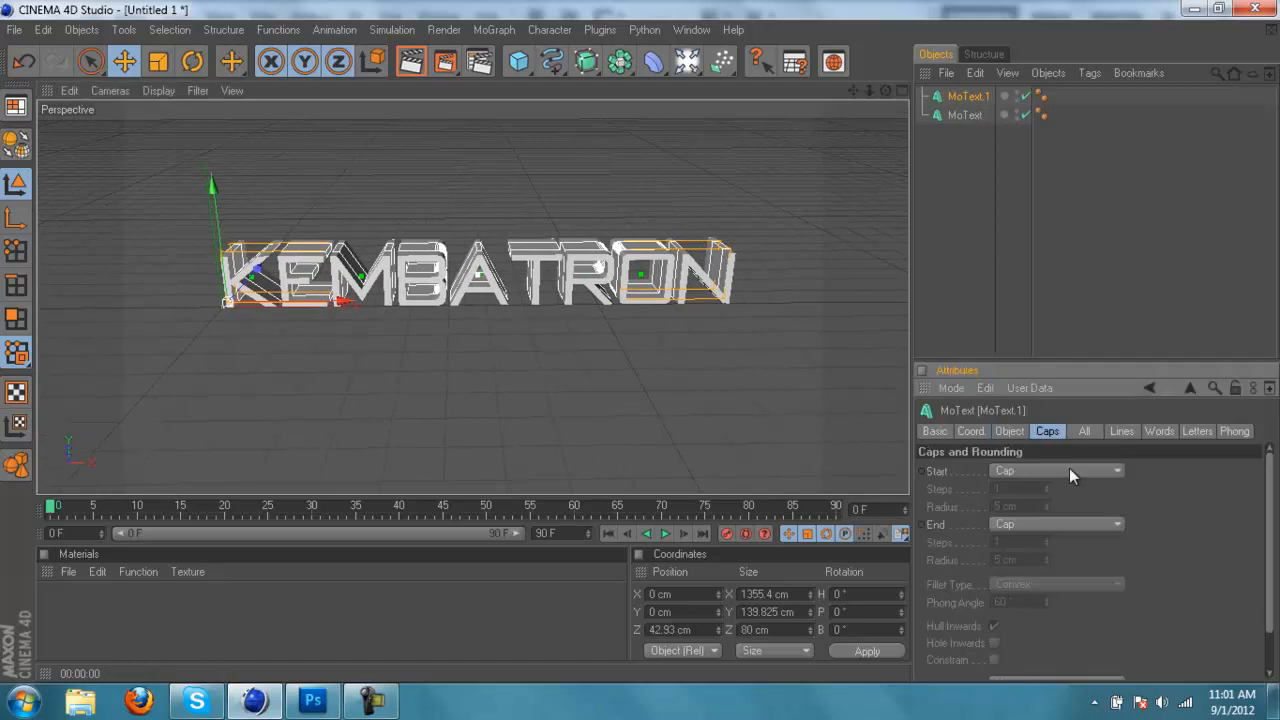
{"action": "left_click", "coordinate": [1067, 468]}
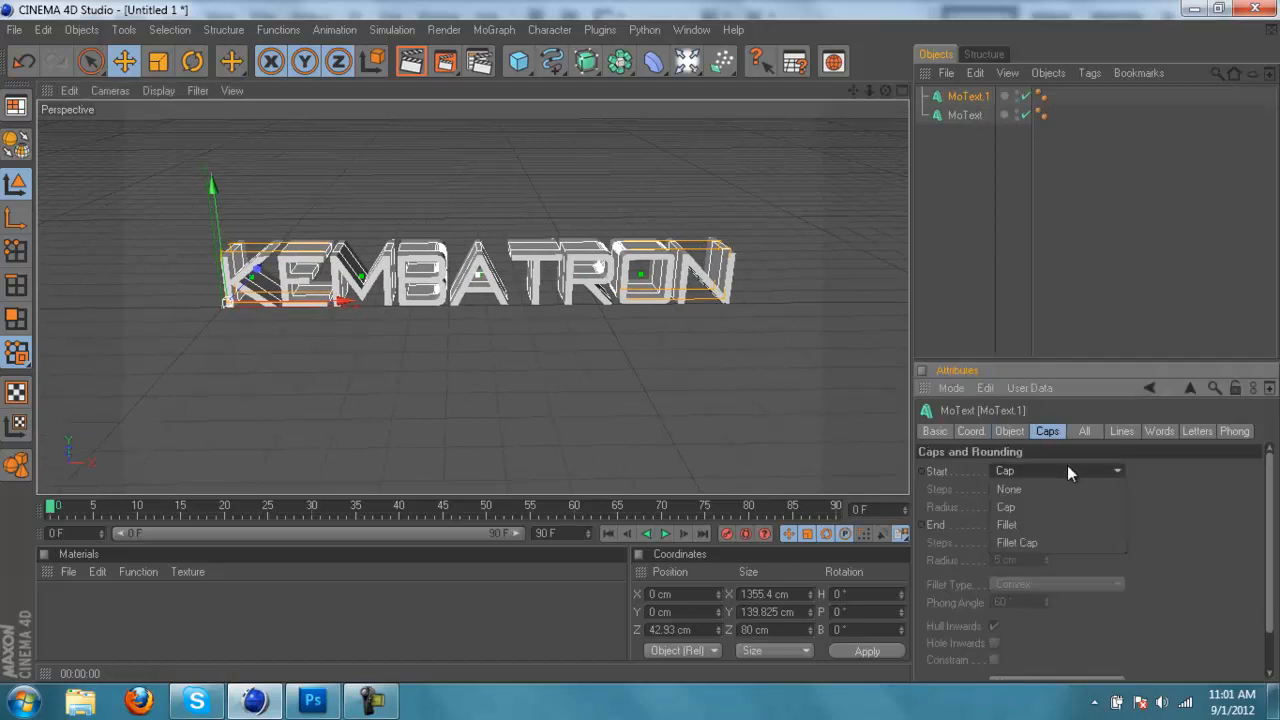
{"action": "left_click", "coordinate": [1052, 544]}
{"action": "left_click", "coordinate": [1087, 527]}
{"action": "left_click", "coordinate": [1051, 605]}
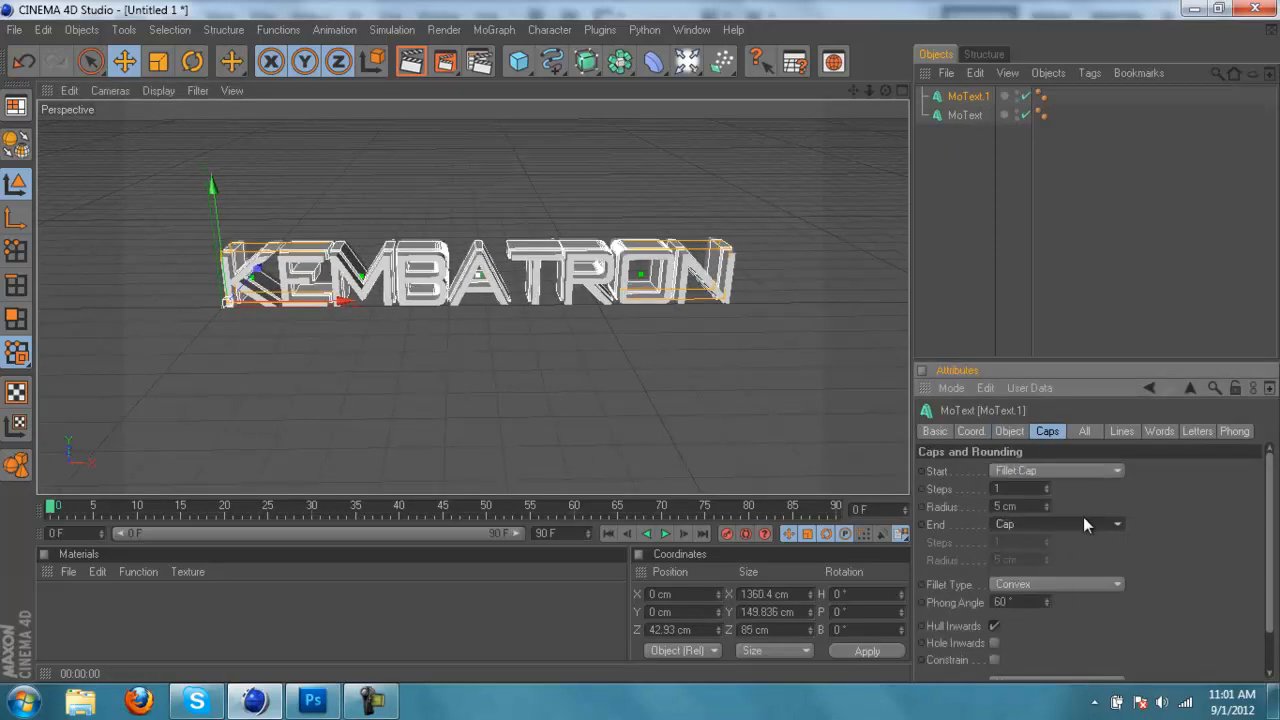
{"action": "left_click", "coordinate": [1070, 526]}
{"action": "left_click", "coordinate": [1050, 593]}
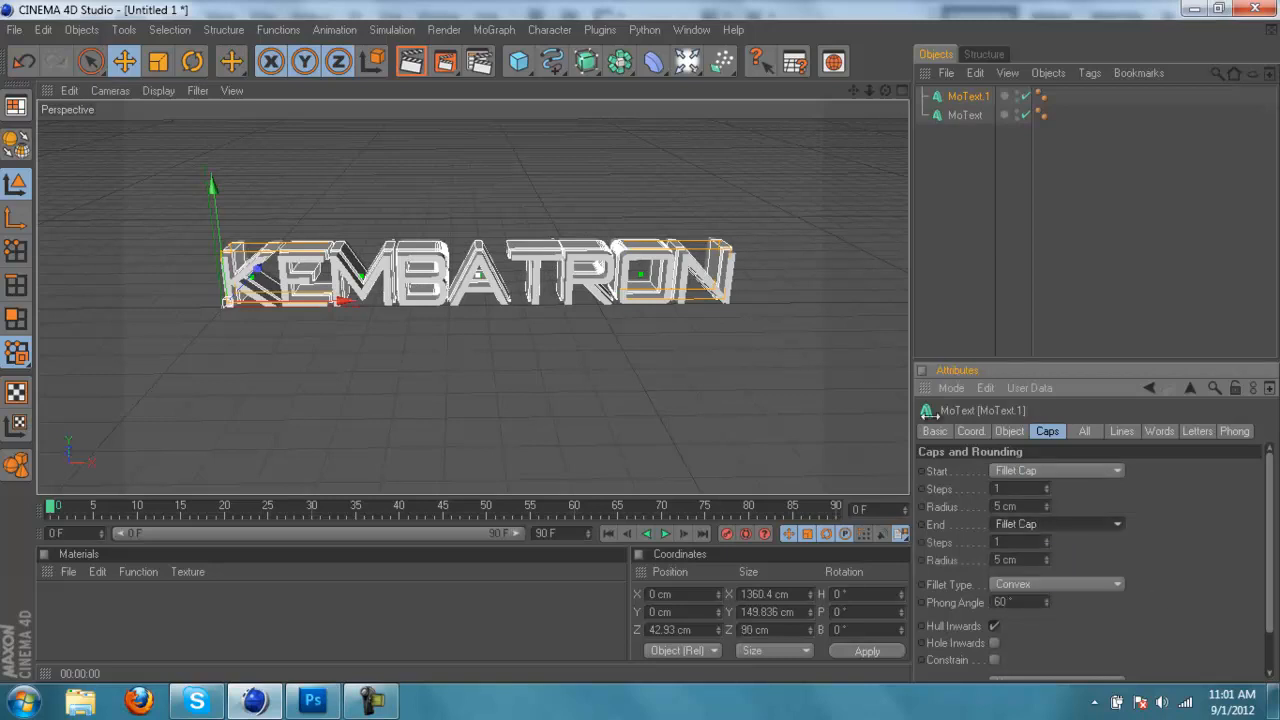
Render viewport previews of the layered text from slightly different angles to check the filleted outline.
{"action": "left_click", "coordinate": [413, 62]}
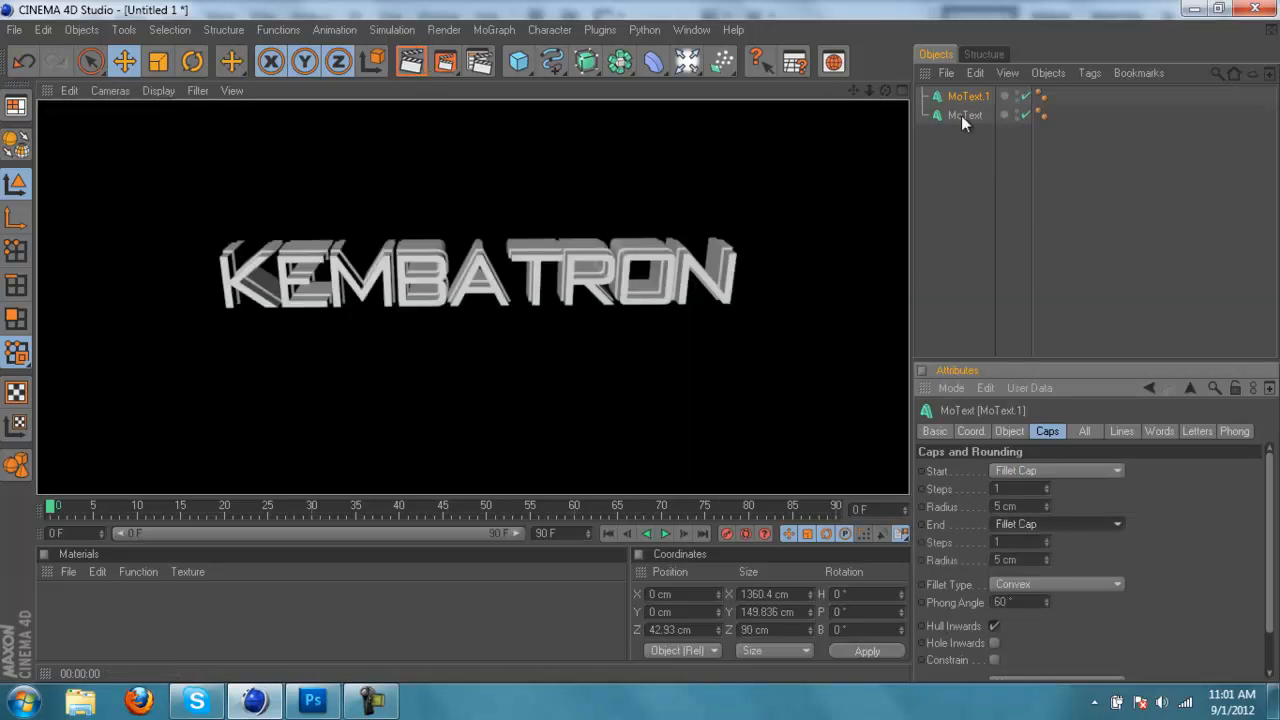
{"action": "scroll", "coordinate": [641, 349], "scroll_direction": "up", "scroll_amount": 1}
{"action": "left_click", "coordinate": [410, 62]}
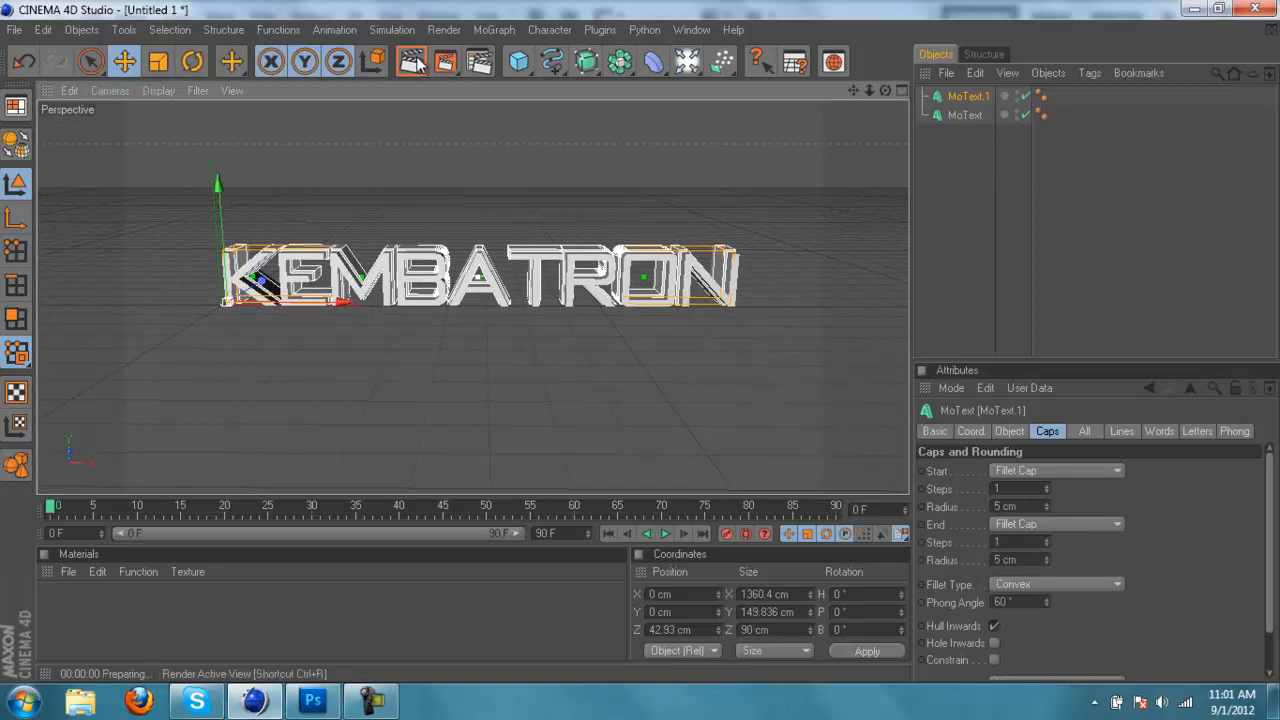
{"action": "left_click", "coordinate": [890, 93]}
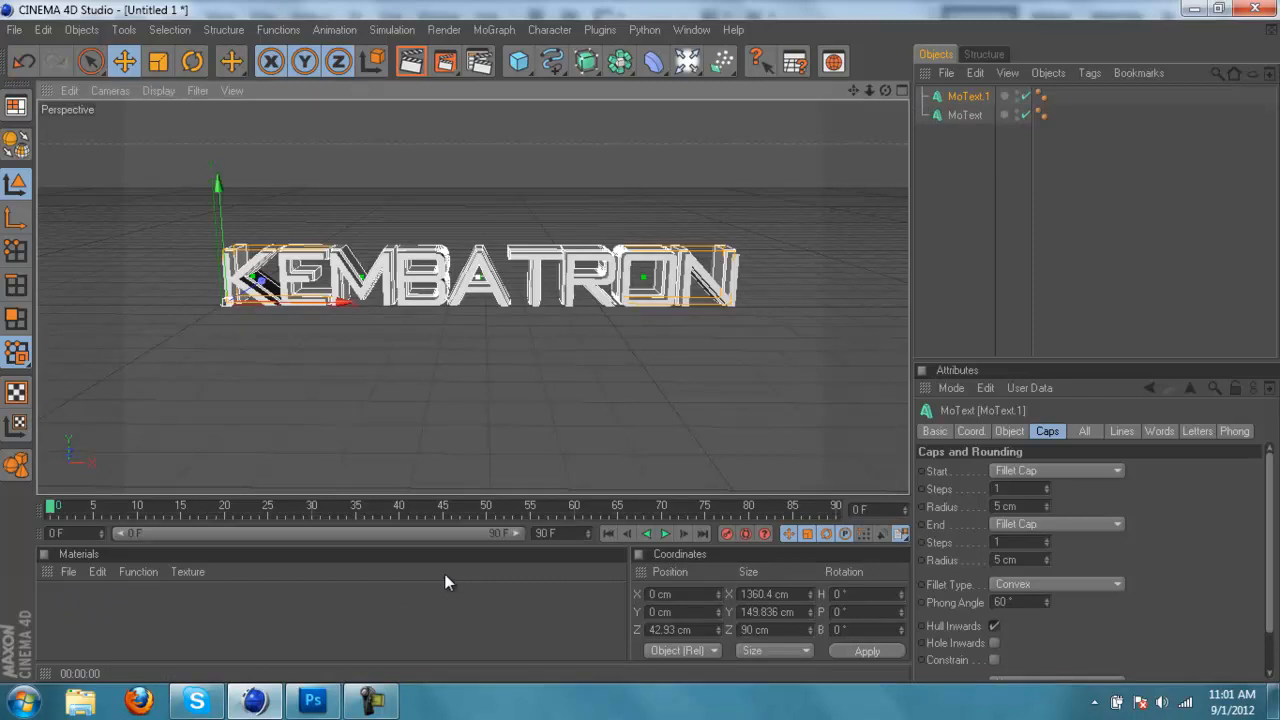
Create a new material and set its color to pure red (RGB 255, 0, 0).
{"action": "double_click", "coordinate": [65, 603]}
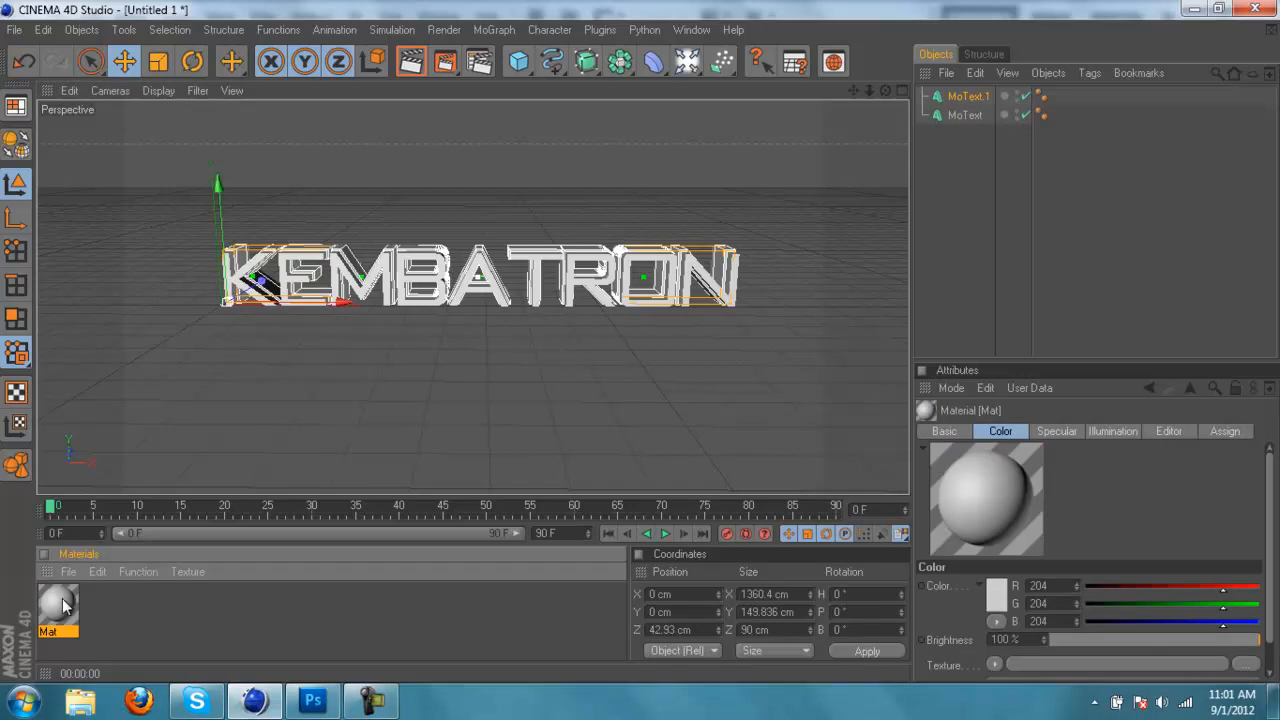
{"action": "double_click", "coordinate": [60, 603]}
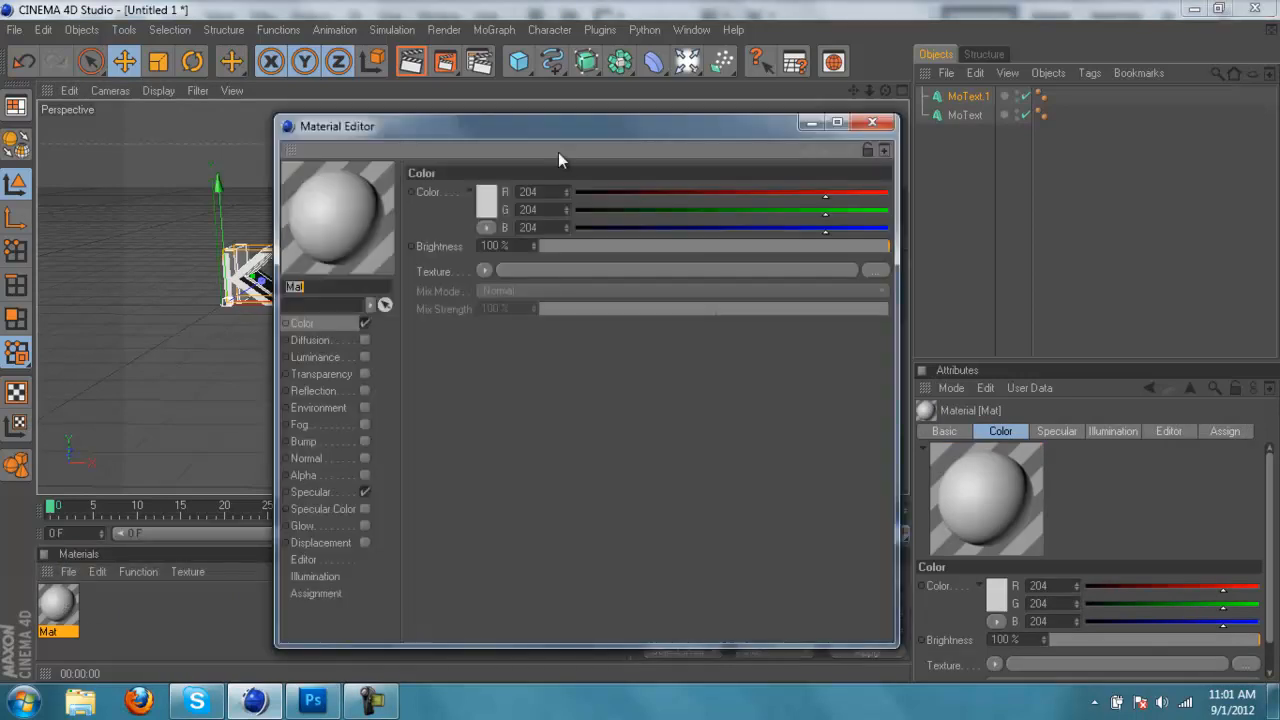
{"action": "left_click", "coordinate": [486, 201]}
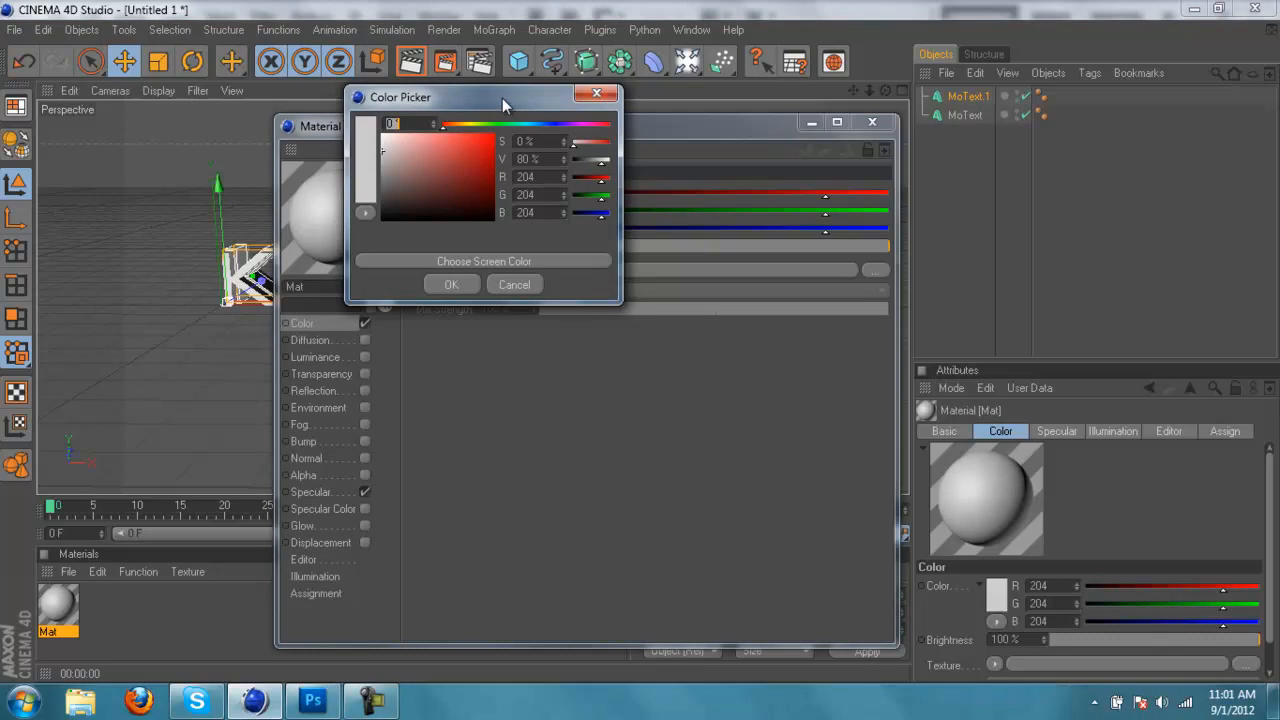
{"action": "left_click_drag", "start_coordinate": [506, 100], "coordinate": [617, 108]}
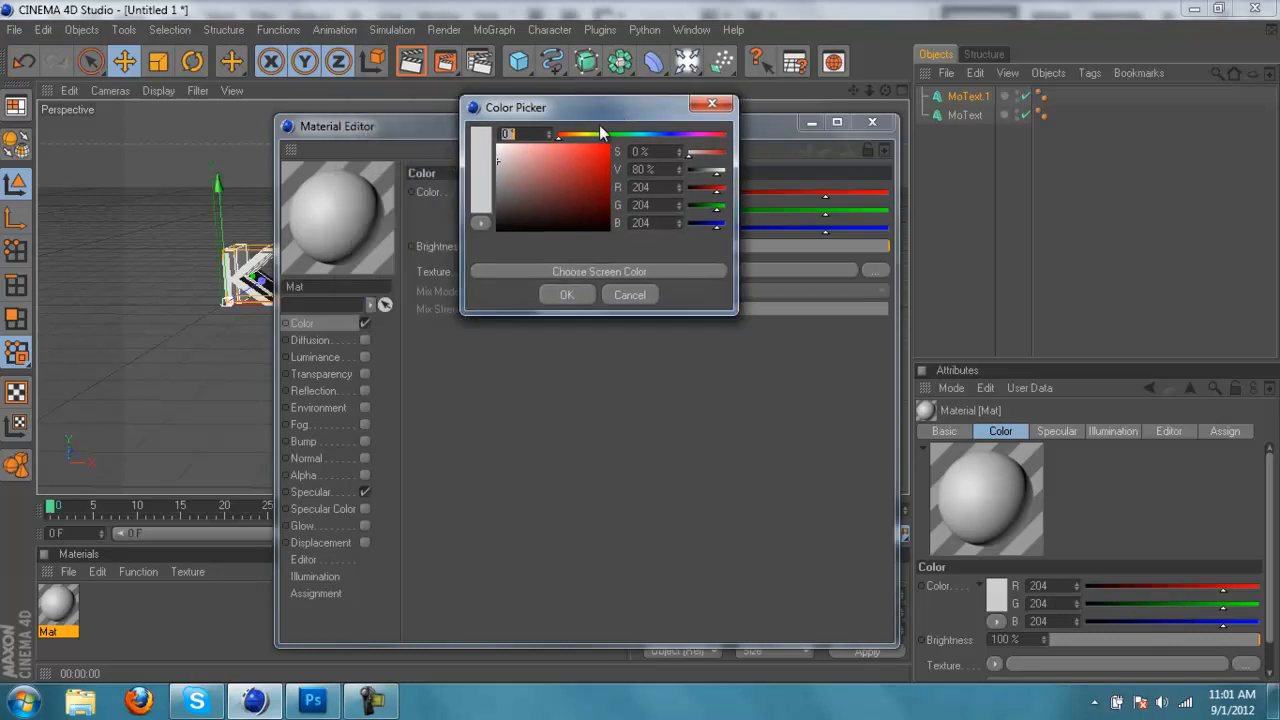
{"action": "left_click_drag", "start_coordinate": [563, 183], "coordinate": [684, 95]}
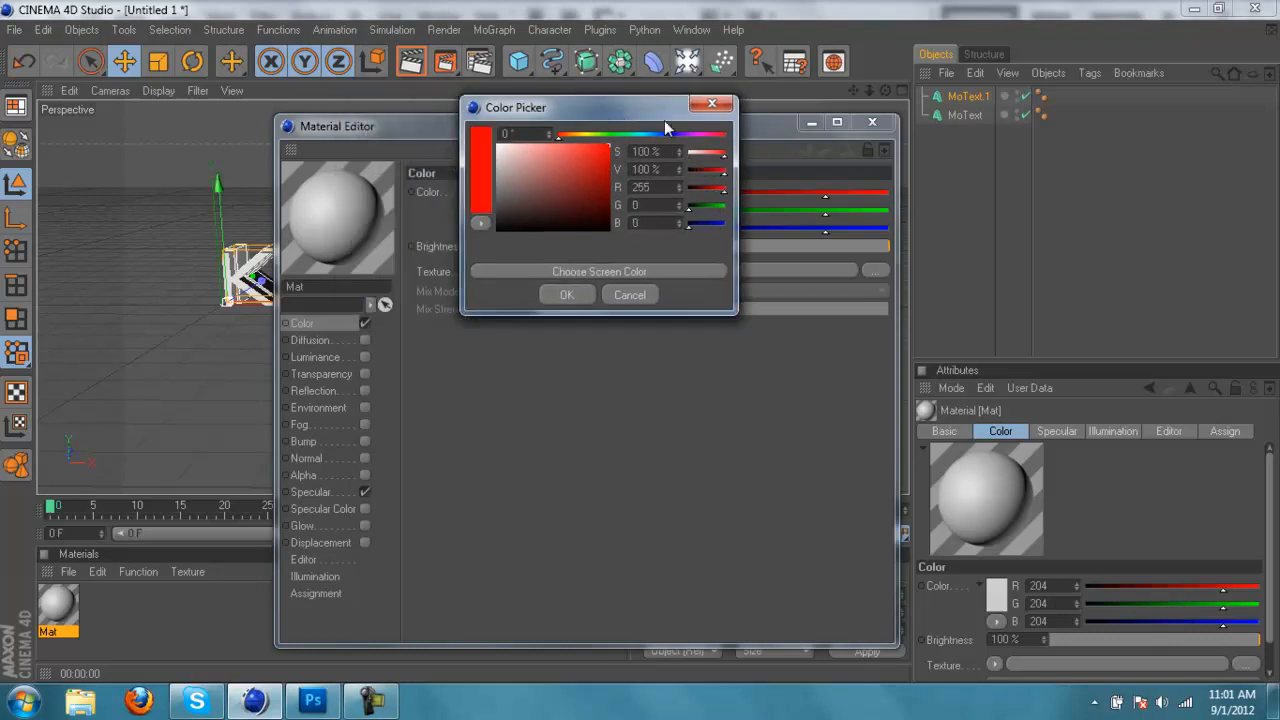
{"action": "left_click_drag", "start_coordinate": [648, 137], "coordinate": [726, 138]}
{"action": "left_click", "coordinate": [573, 172]}
{"action": "left_click_drag", "start_coordinate": [605, 175], "coordinate": [612, 143]}
{"action": "left_click", "coordinate": [575, 297]}
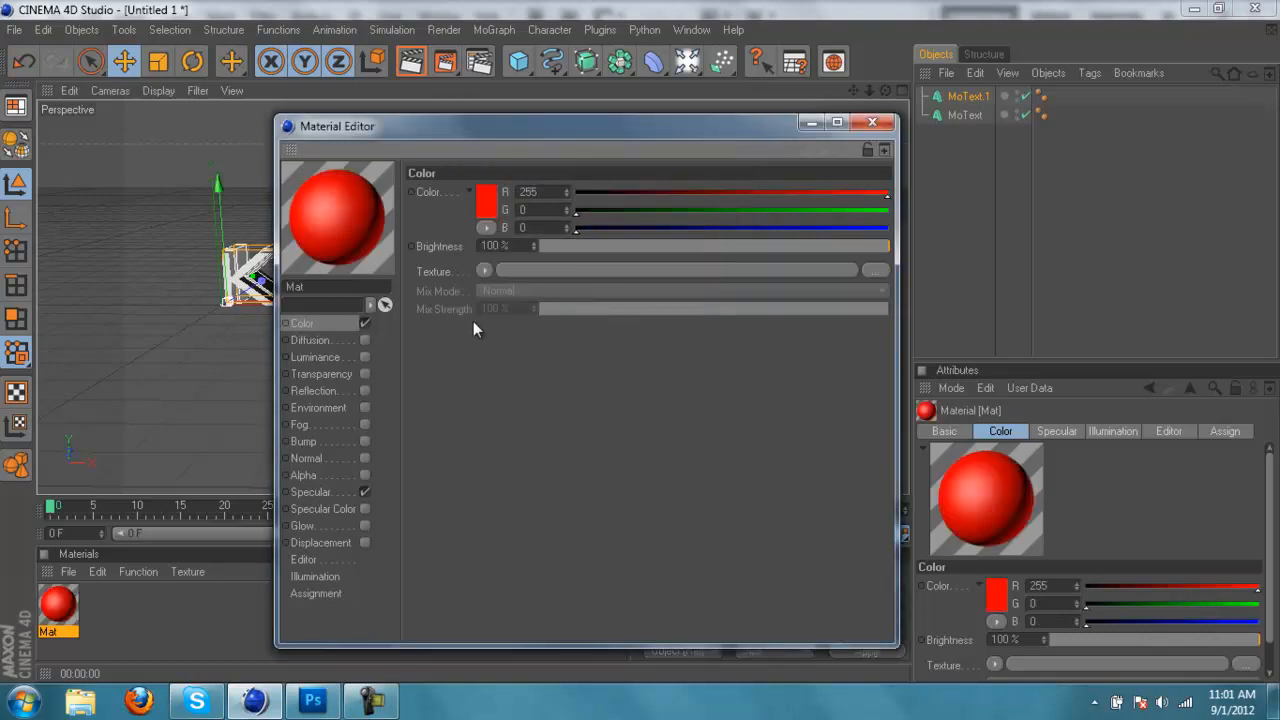
Enable reflection at 30% brightness on the red material and add a glow at about 39% brightness without using the material color.
{"action": "left_click", "coordinate": [364, 390]}
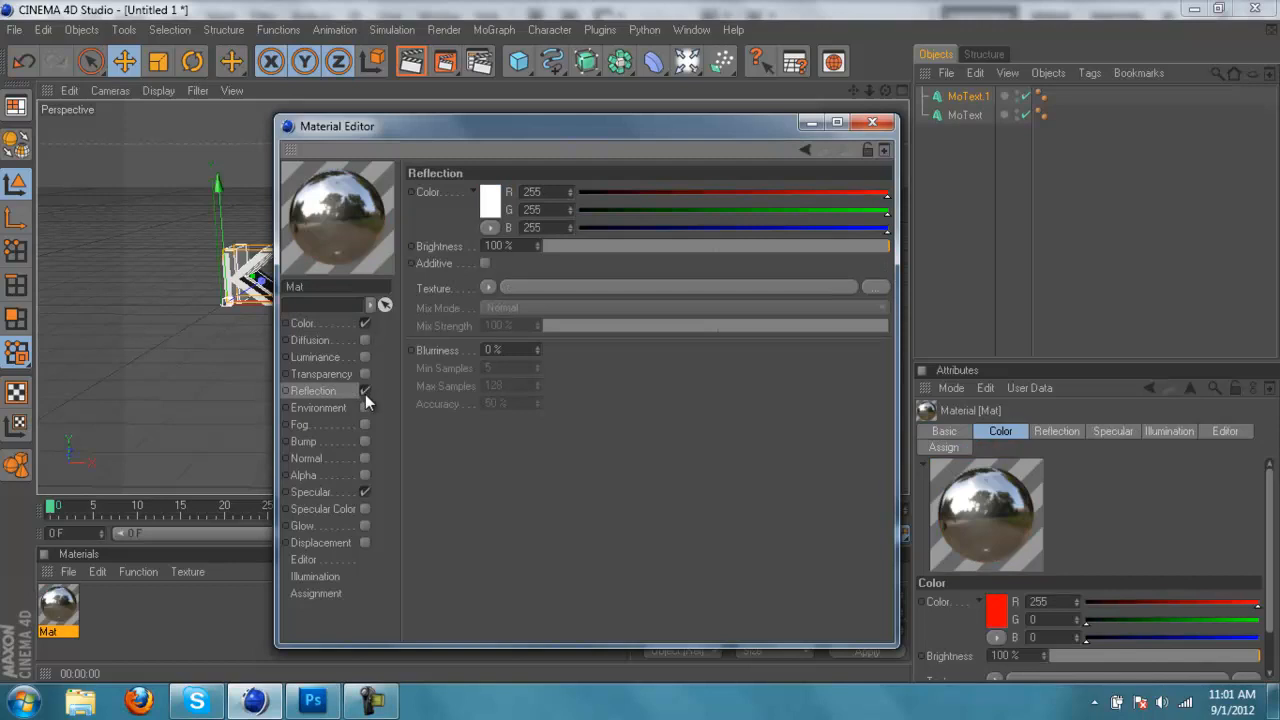
{"action": "left_click_drag", "start_coordinate": [639, 248], "coordinate": [647, 245]}
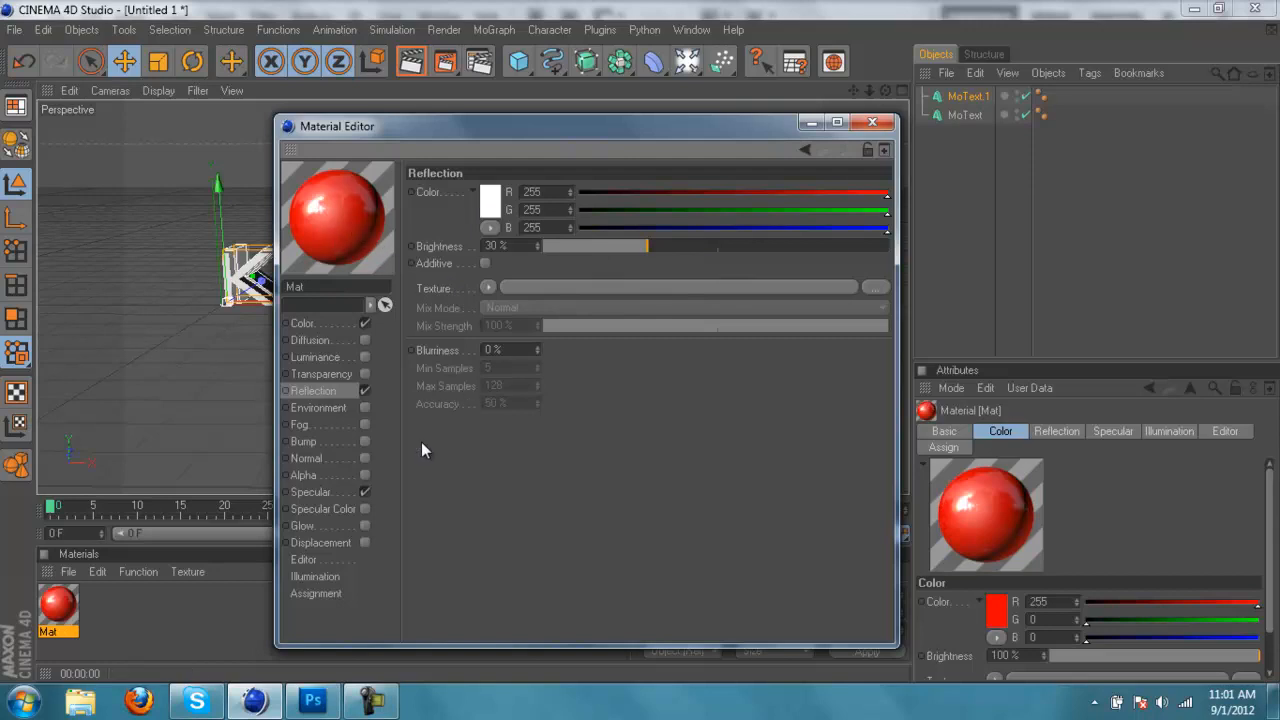
{"action": "left_click", "coordinate": [364, 526]}
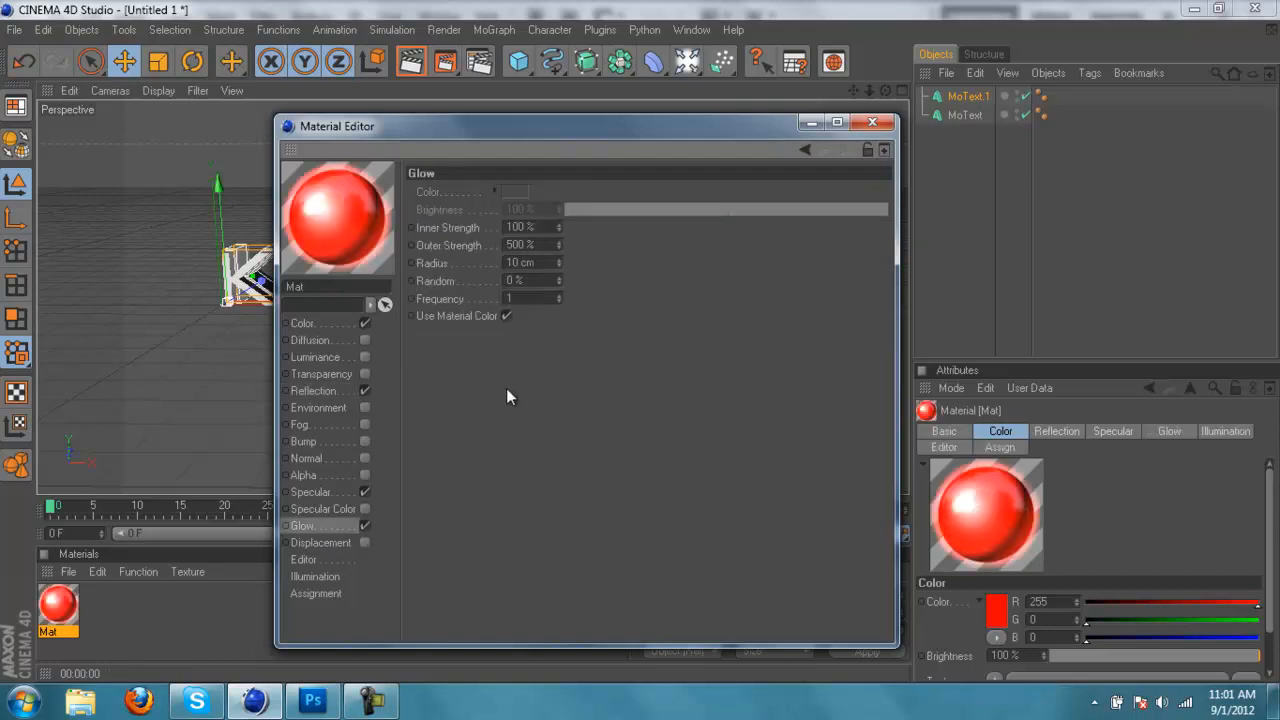
{"action": "left_click", "coordinate": [506, 318]}
{"action": "left_click_drag", "start_coordinate": [654, 206], "coordinate": [681, 210]}
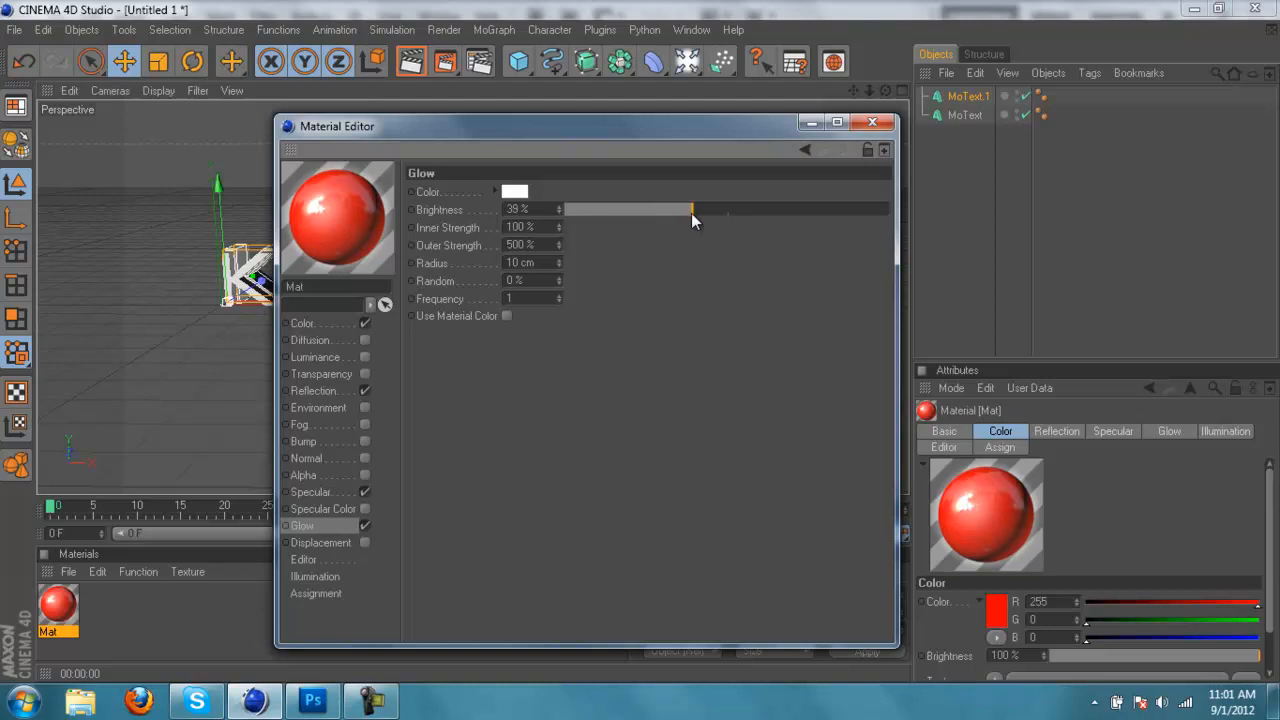
{"action": "left_click", "coordinate": [867, 125]}
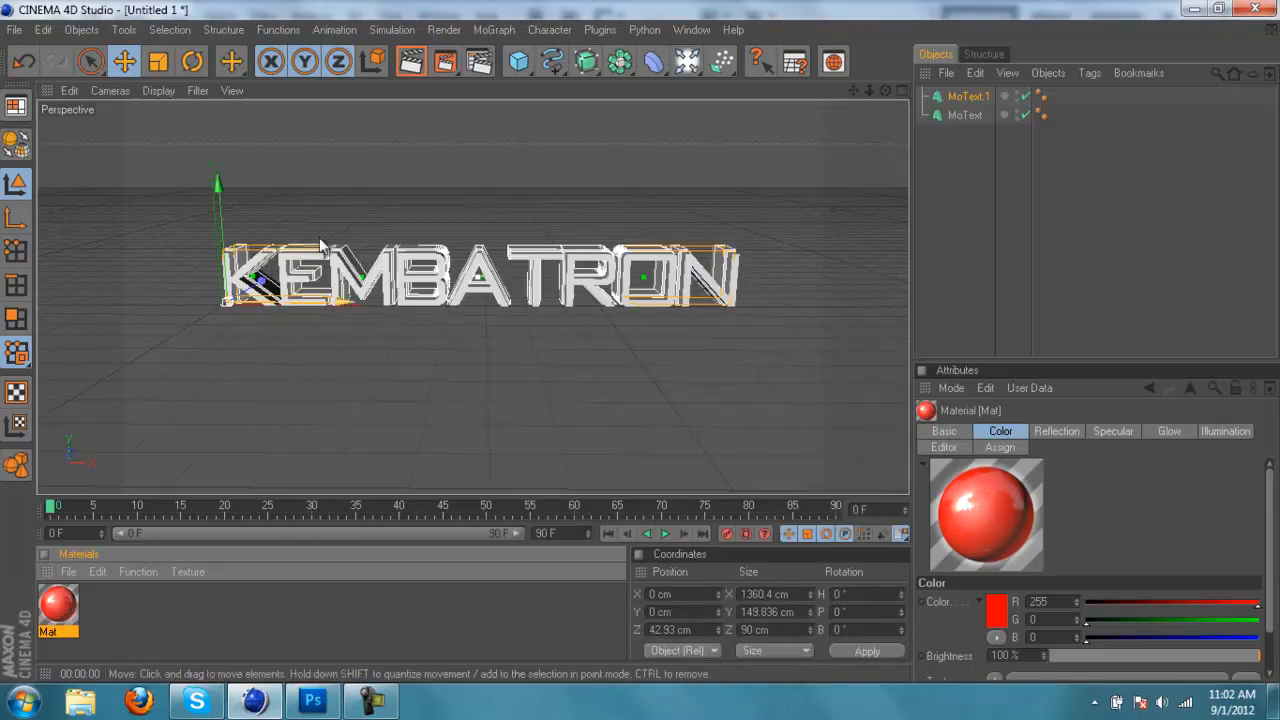
Apply the red material to the original MoText and check it in a render preview.
{"action": "left_click_drag", "start_coordinate": [55, 608], "coordinate": [977, 136]}
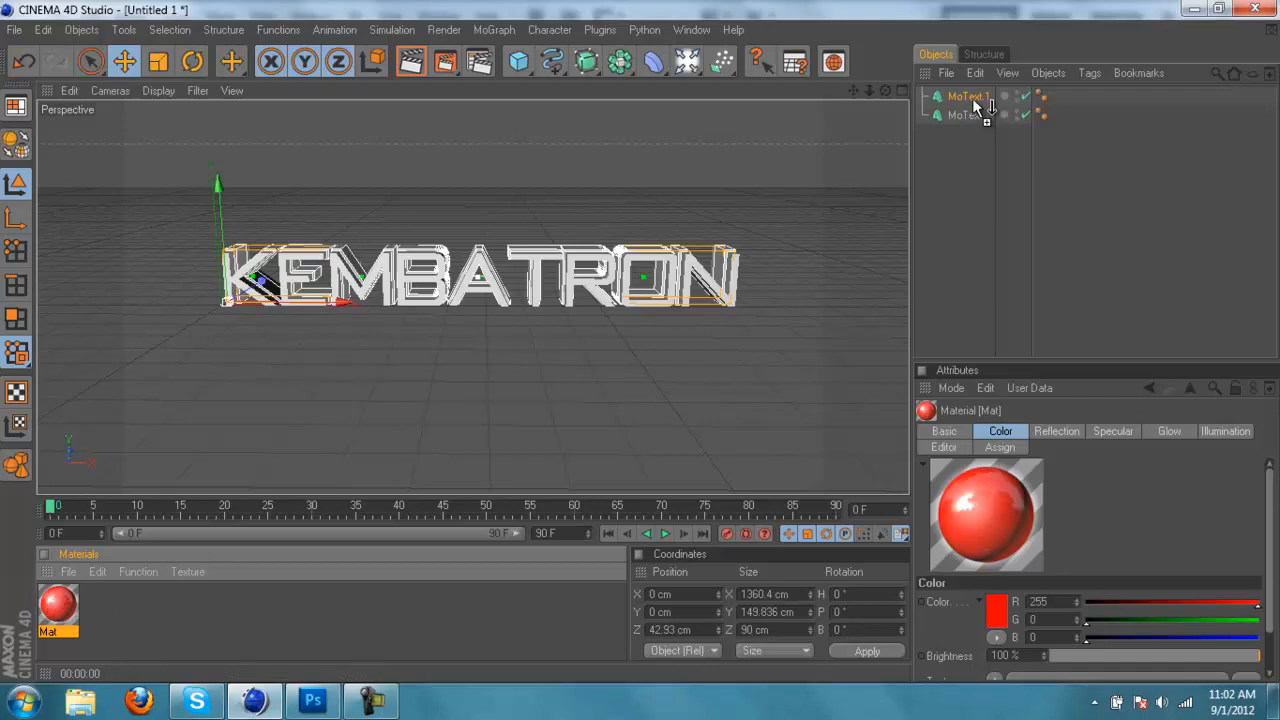
{"action": "left_click_drag", "start_coordinate": [976, 111], "coordinate": [972, 113]}
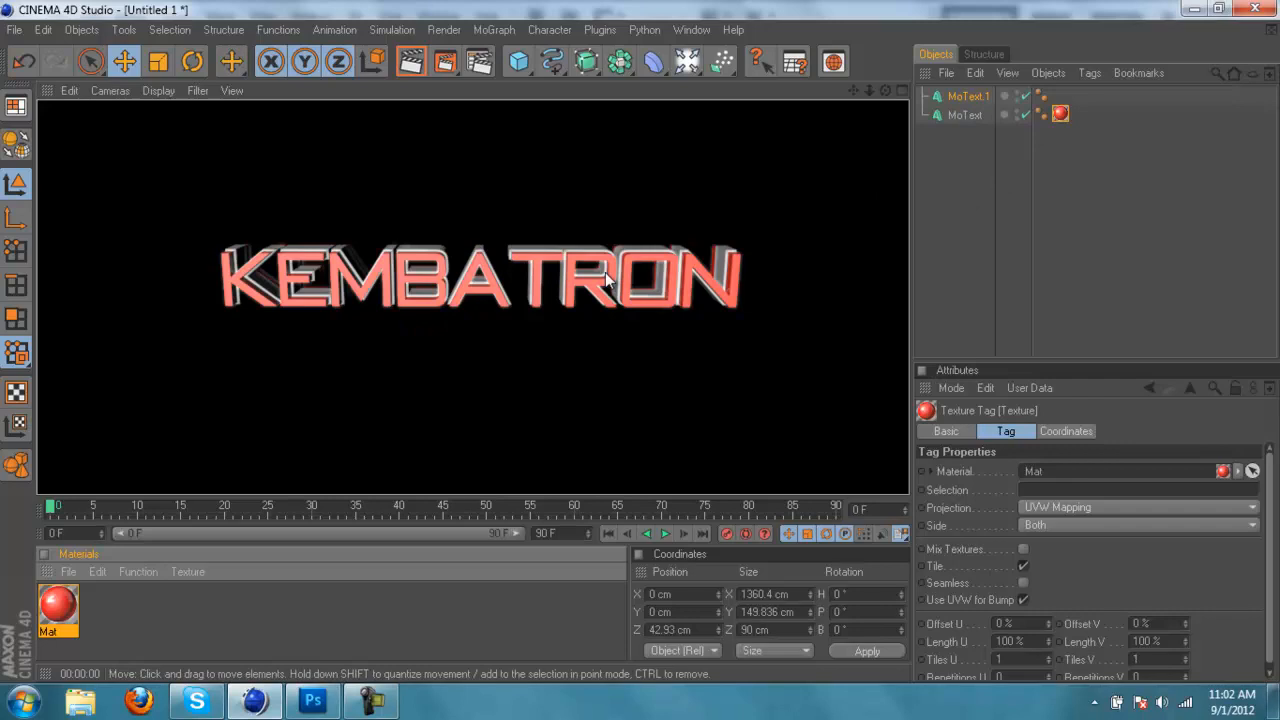
{"action": "left_click", "coordinate": [886, 92]}
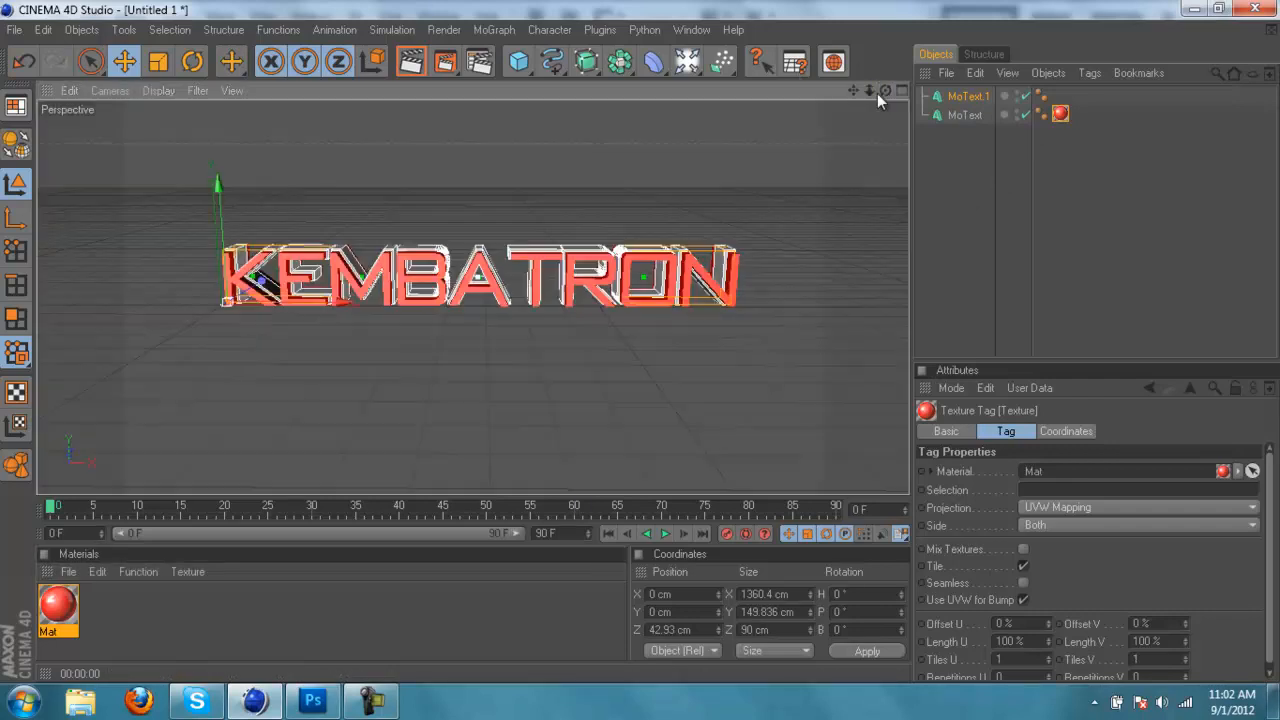
Create a second material and set its color to black (RGB 0, 0, 0).
{"action": "double_click", "coordinate": [156, 643]}
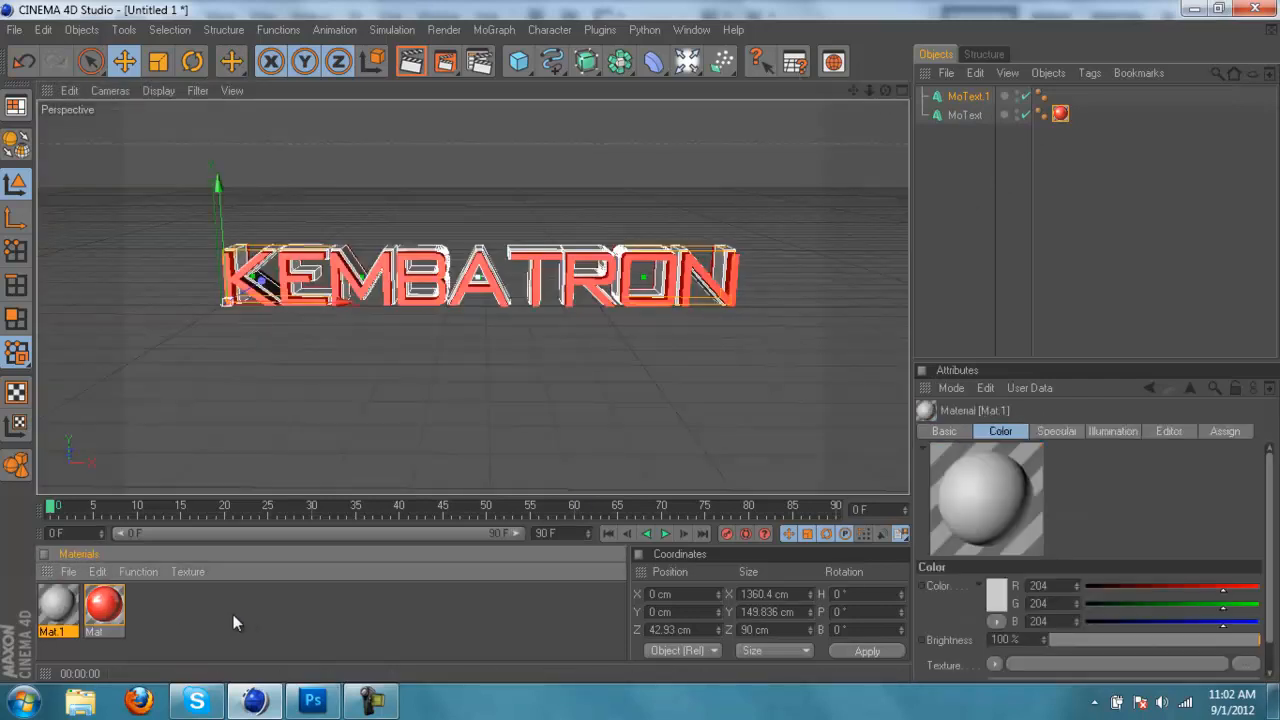
{"action": "double_click", "coordinate": [62, 612]}
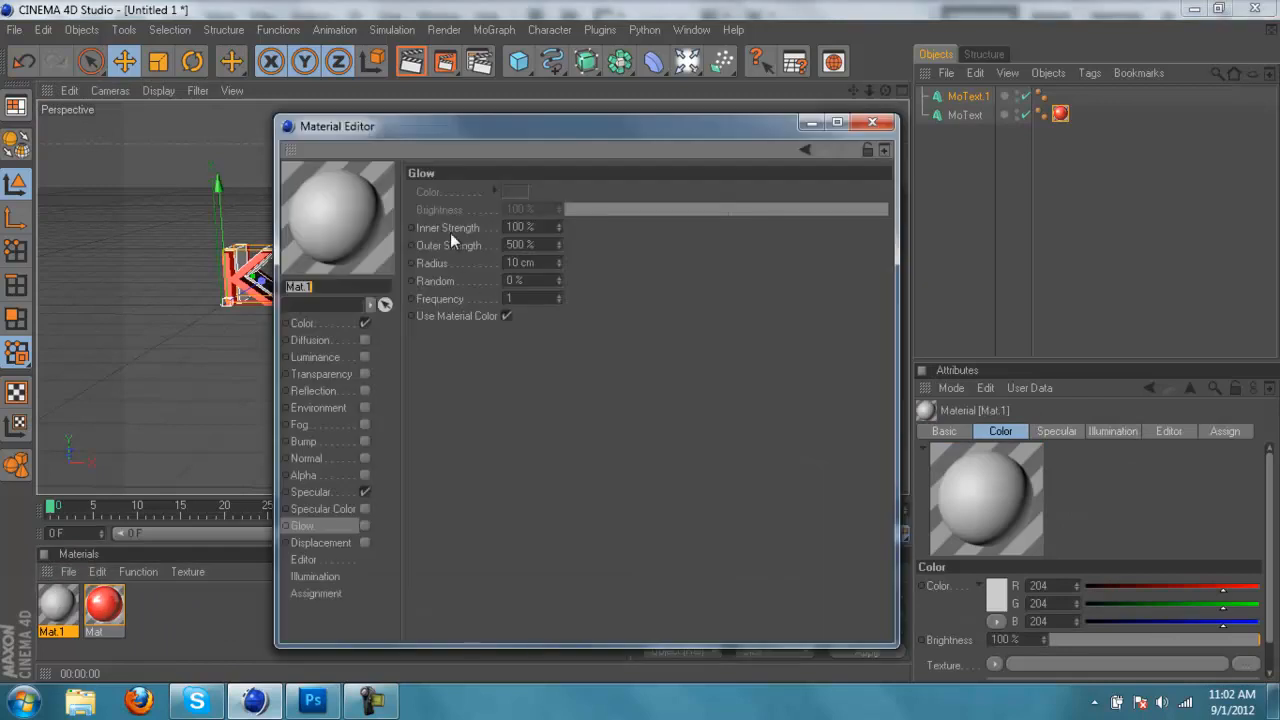
{"action": "left_click", "coordinate": [340, 324]}
{"action": "left_click", "coordinate": [489, 201]}
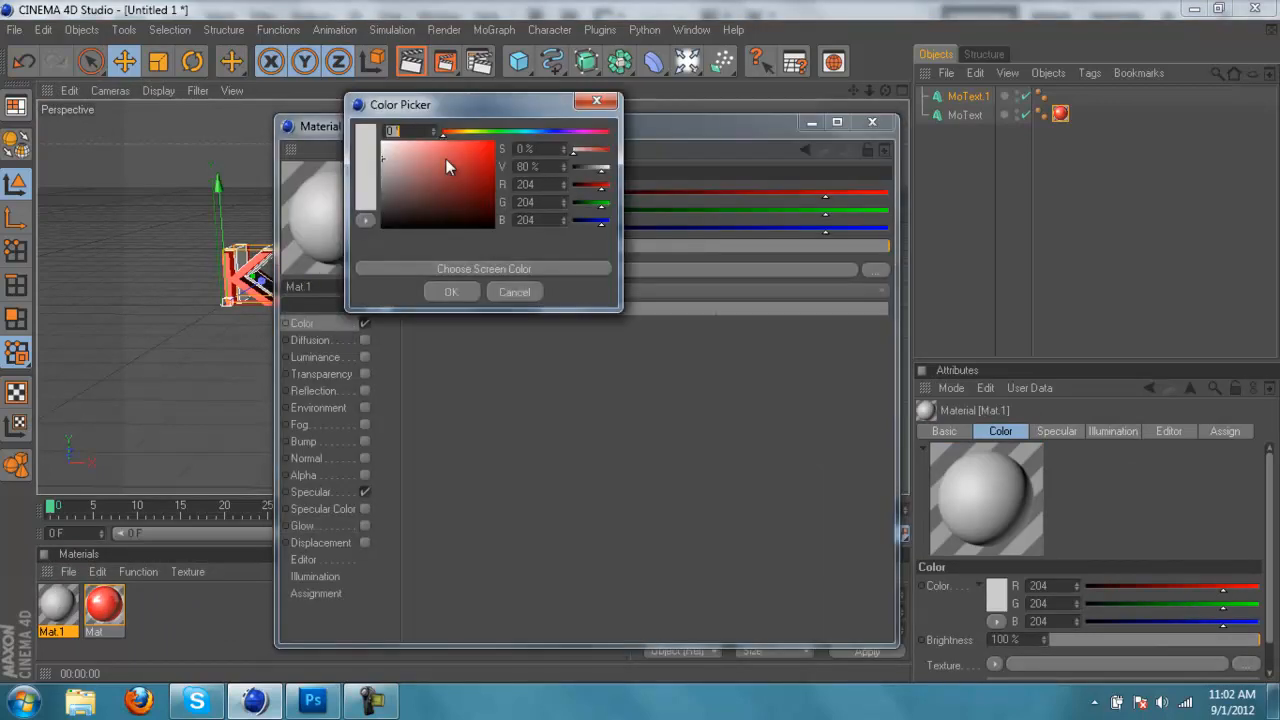
{"action": "left_click", "coordinate": [465, 291]}
Enable reflection at 30% brightness on the black material and add a glow at 40% brightness without using the material color.
{"action": "left_click", "coordinate": [364, 391]}
{"action": "left_click", "coordinate": [587, 244]}
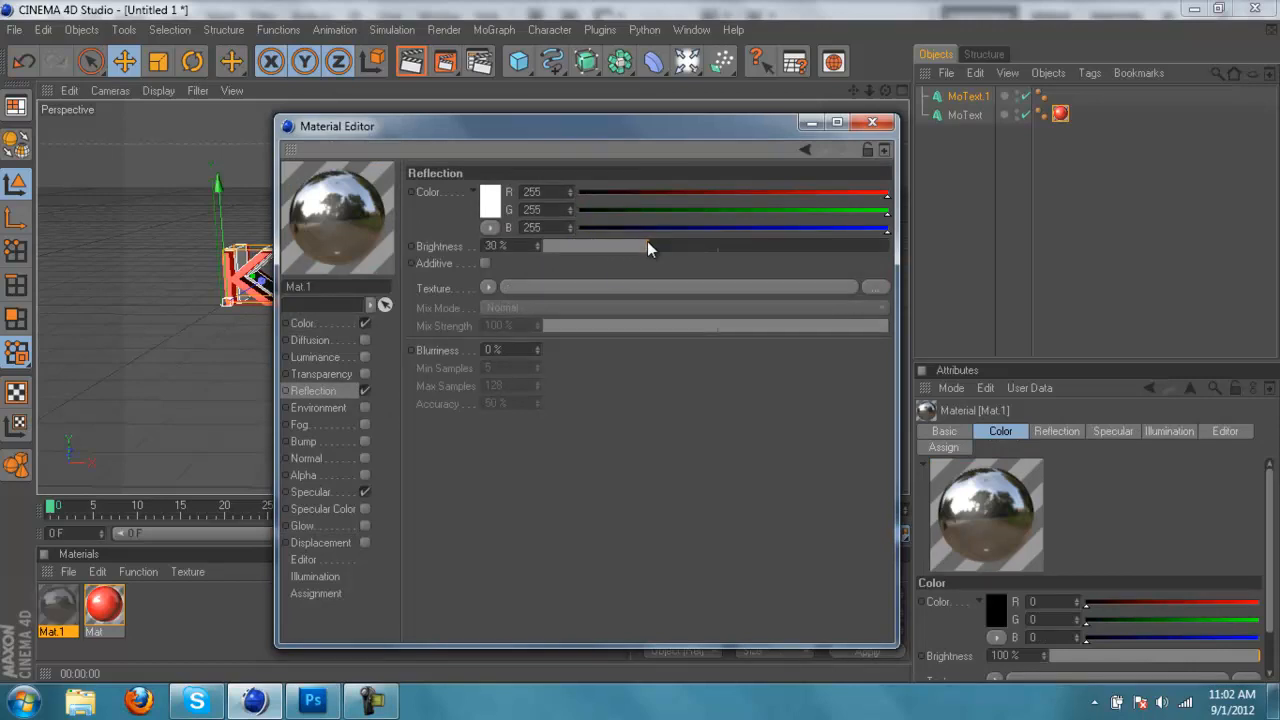
{"action": "left_click", "coordinate": [365, 525]}
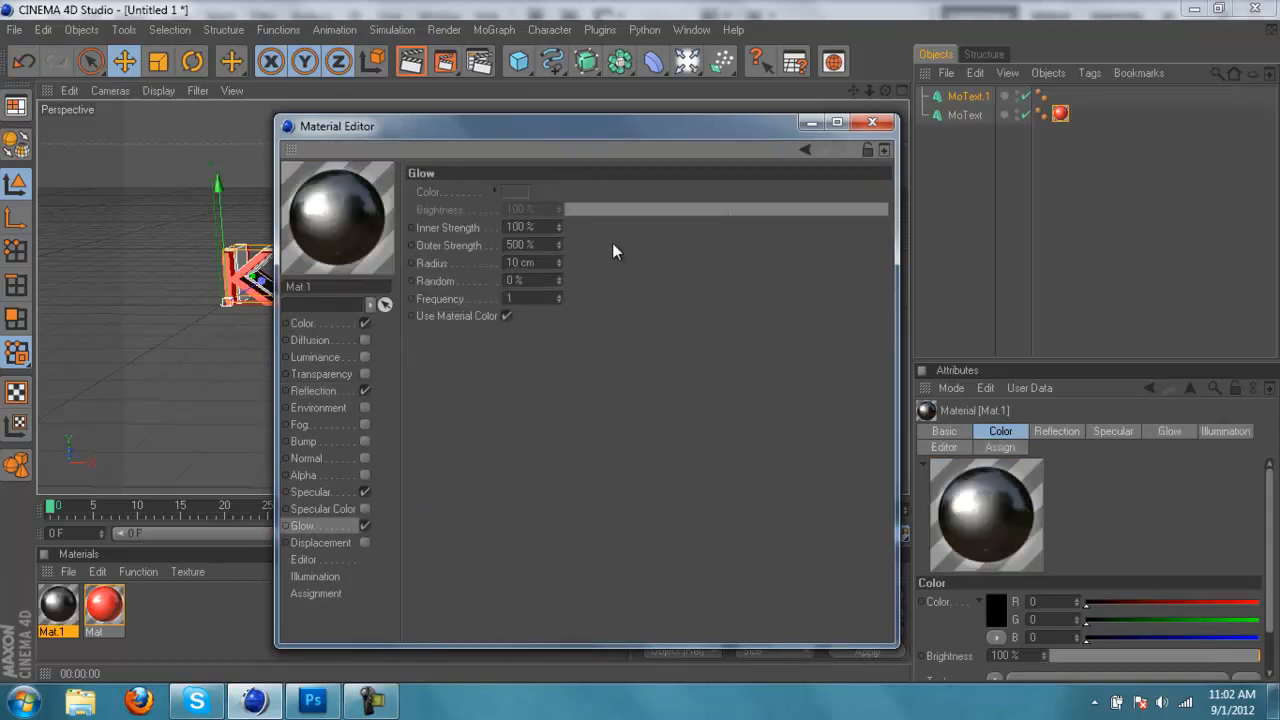
{"action": "left_click", "coordinate": [507, 316]}
{"action": "left_click_drag", "start_coordinate": [705, 212], "coordinate": [695, 208]}
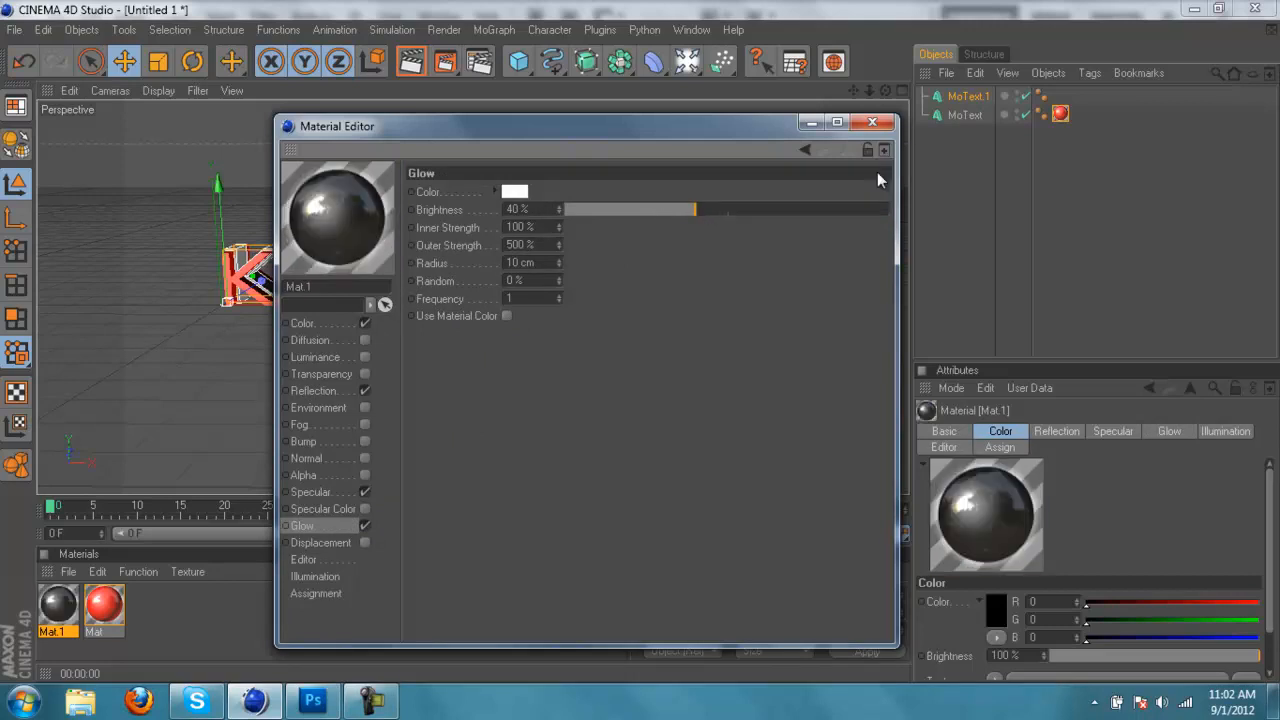
{"action": "left_click", "coordinate": [872, 121]}
Apply the black material to the duplicated MoText and render previews of the text from two viewing angles.
{"action": "left_click_drag", "start_coordinate": [82, 617], "coordinate": [968, 98]}
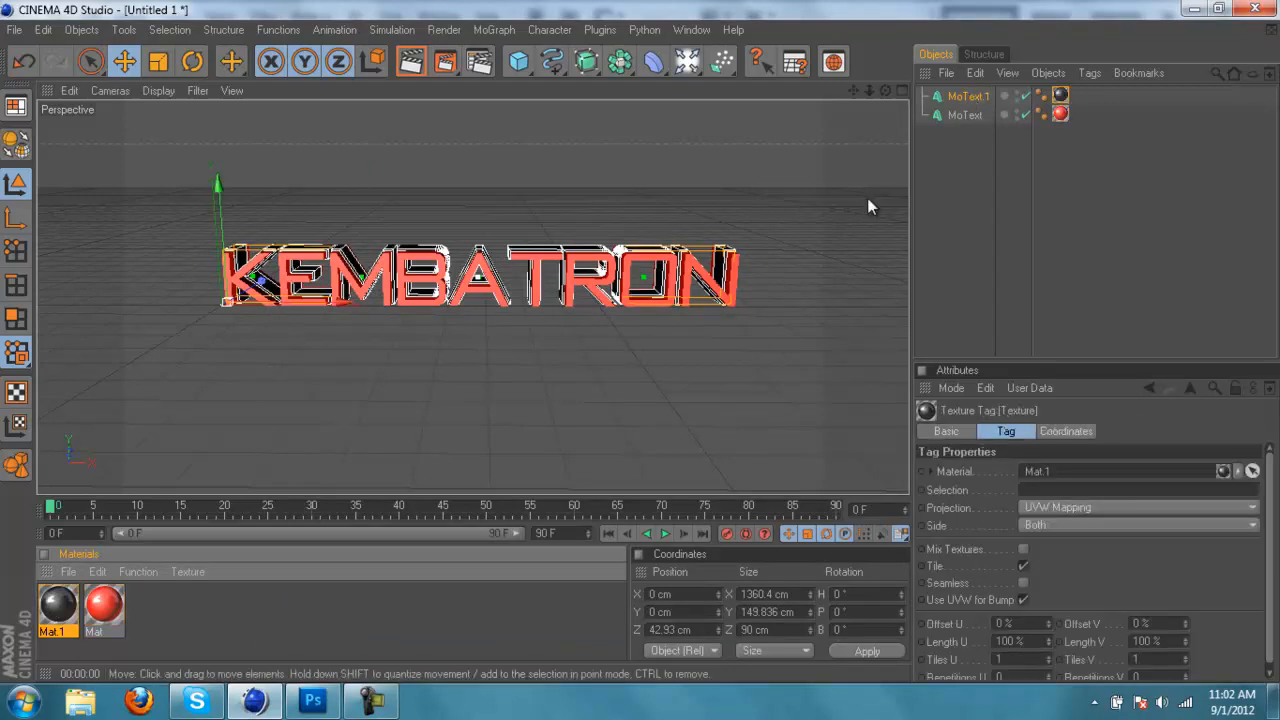
{"action": "left_click", "coordinate": [410, 63]}
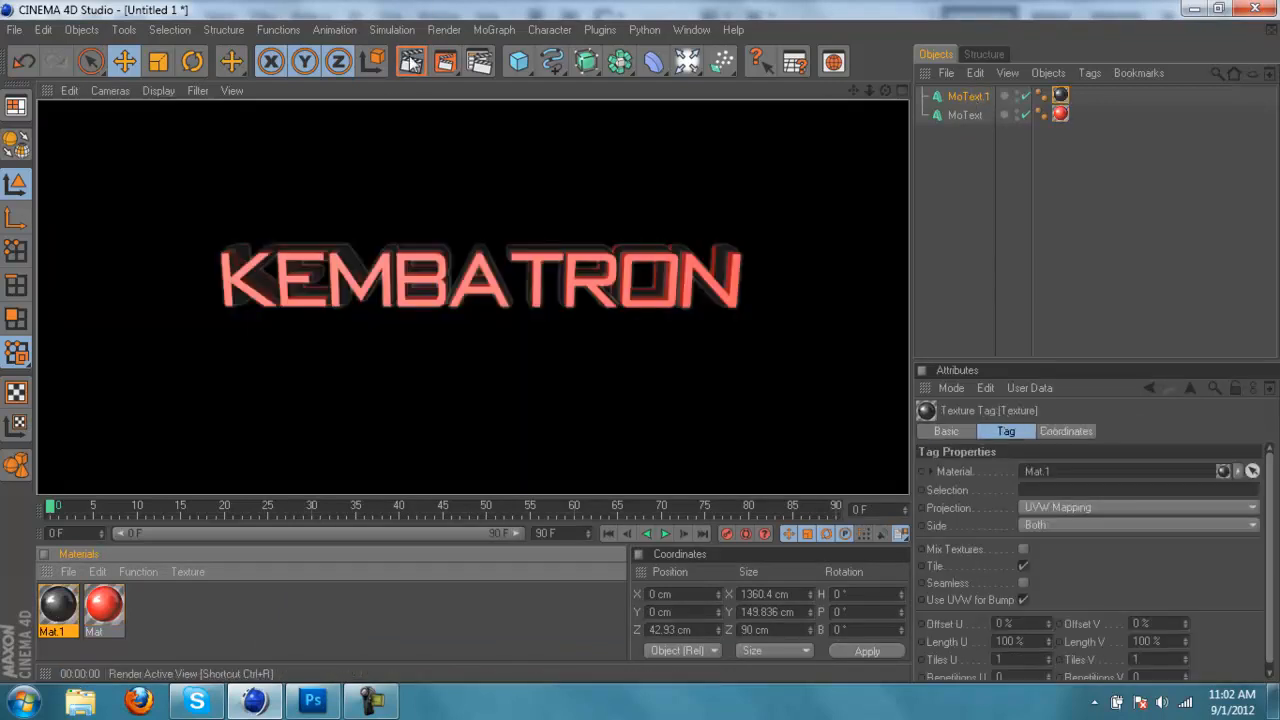
{"action": "left_click_drag", "start_coordinate": [884, 90], "coordinate": [640, 342]}
{"action": "left_click", "coordinate": [411, 62]}
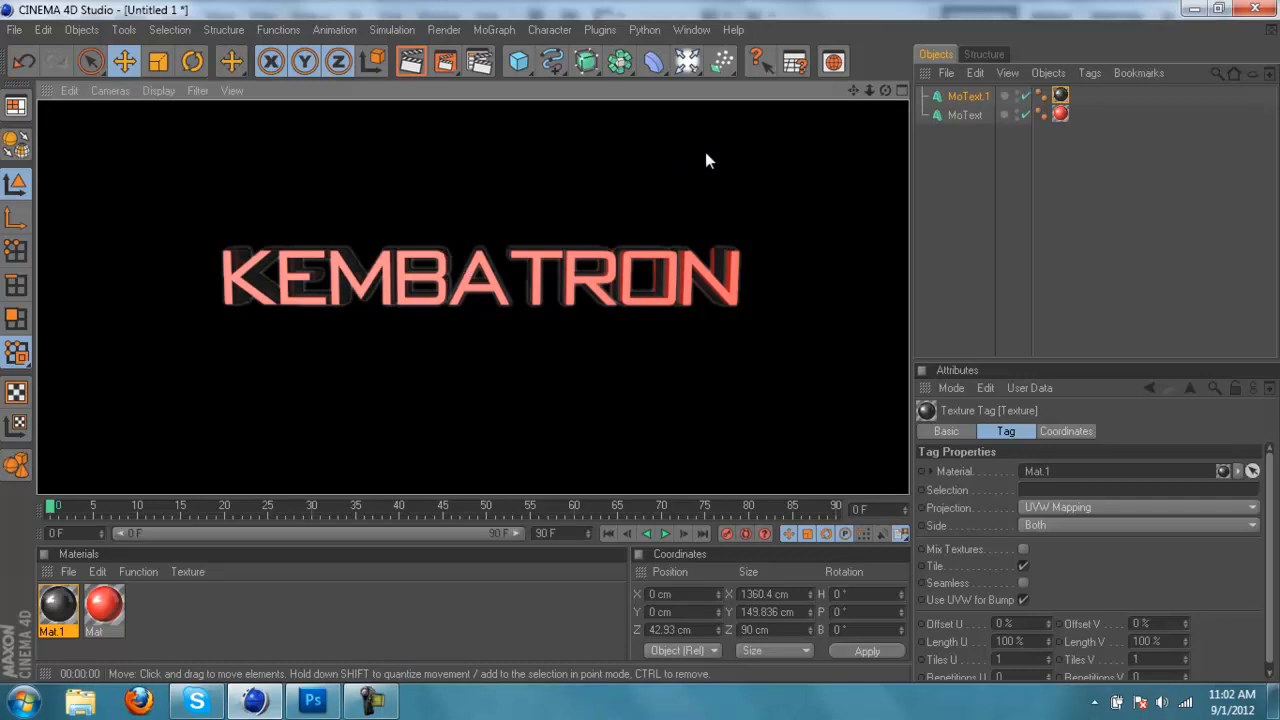
{"action": "left_click", "coordinate": [892, 90]}
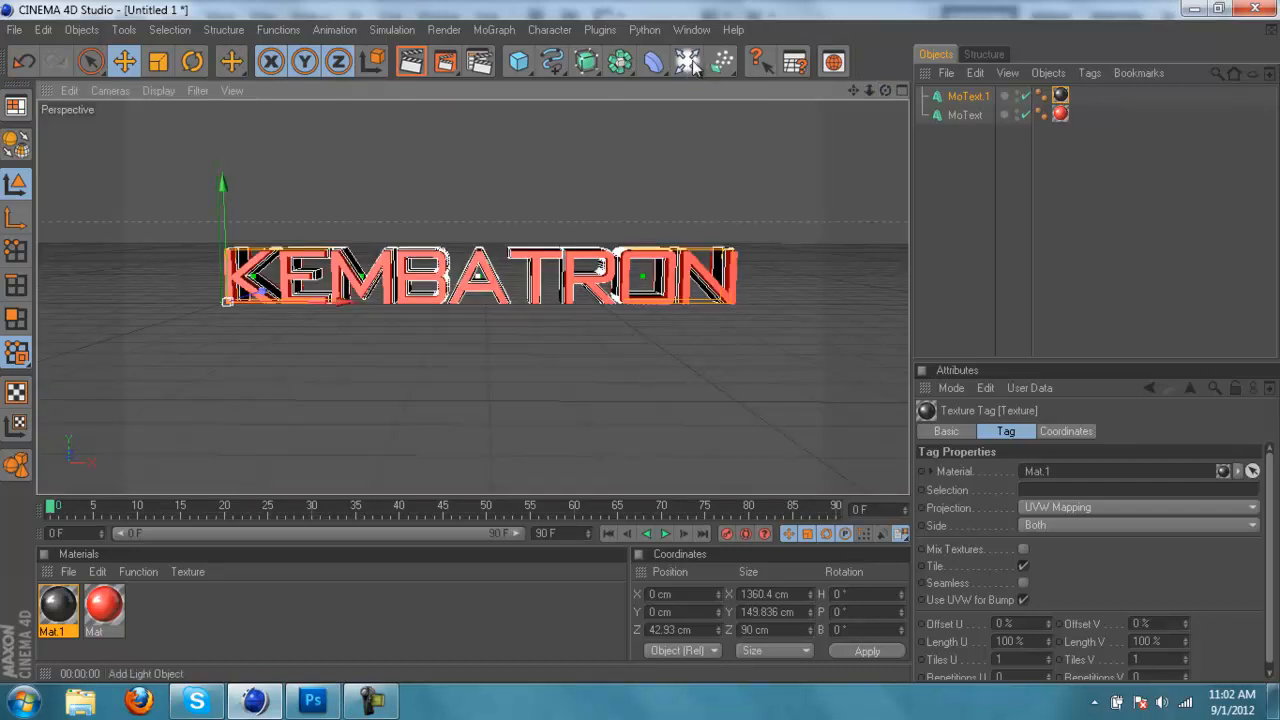
Add an omni light and move it along X to about 672 cm, near the middle of the text.
{"action": "left_click_drag", "start_coordinate": [690, 62], "coordinate": [716, 79]}
{"action": "left_click_drag", "start_coordinate": [885, 91], "coordinate": [375, 300]}
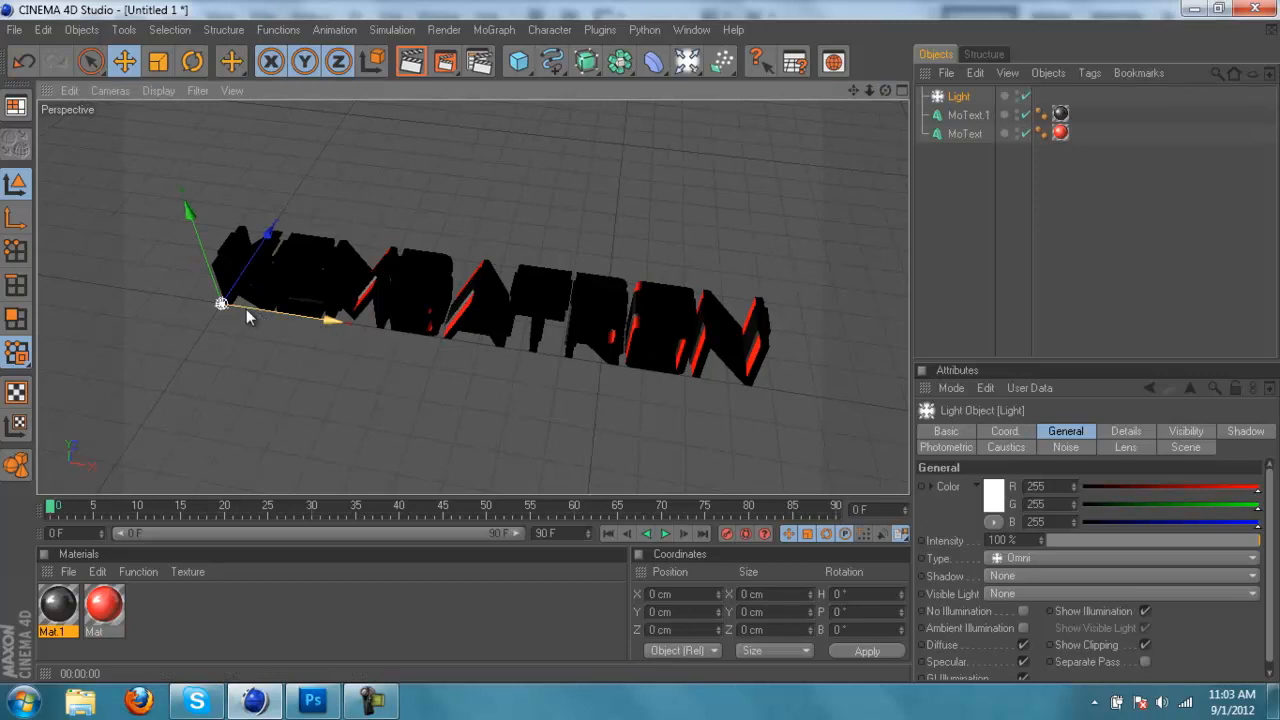
{"action": "left_click_drag", "start_coordinate": [311, 320], "coordinate": [638, 348]}
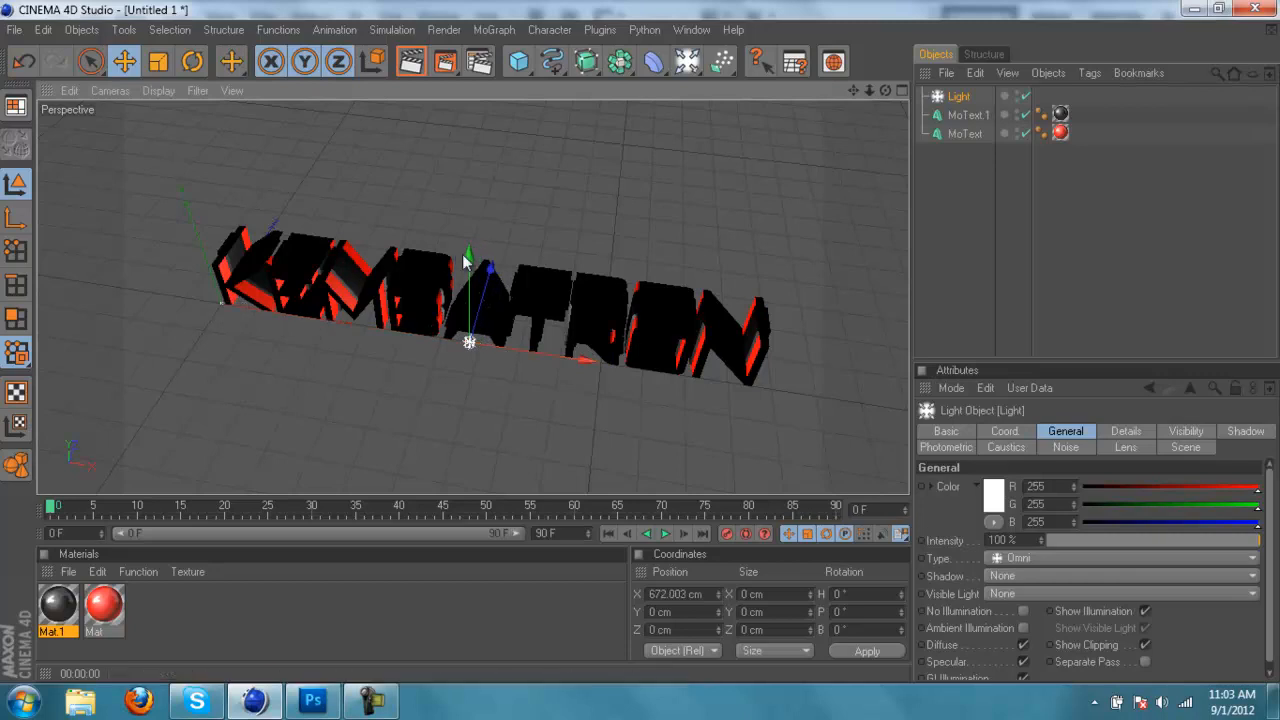
Move the light along Z to about -1034 cm, in front of the text, and preview the render from the front.
{"action": "left_click_drag", "start_coordinate": [854, 91], "coordinate": [641, 334]}
{"action": "left_click_drag", "start_coordinate": [501, 242], "coordinate": [640, 341]}
{"action": "left_click_drag", "start_coordinate": [885, 90], "coordinate": [640, 343]}
{"action": "left_click", "coordinate": [410, 62]}
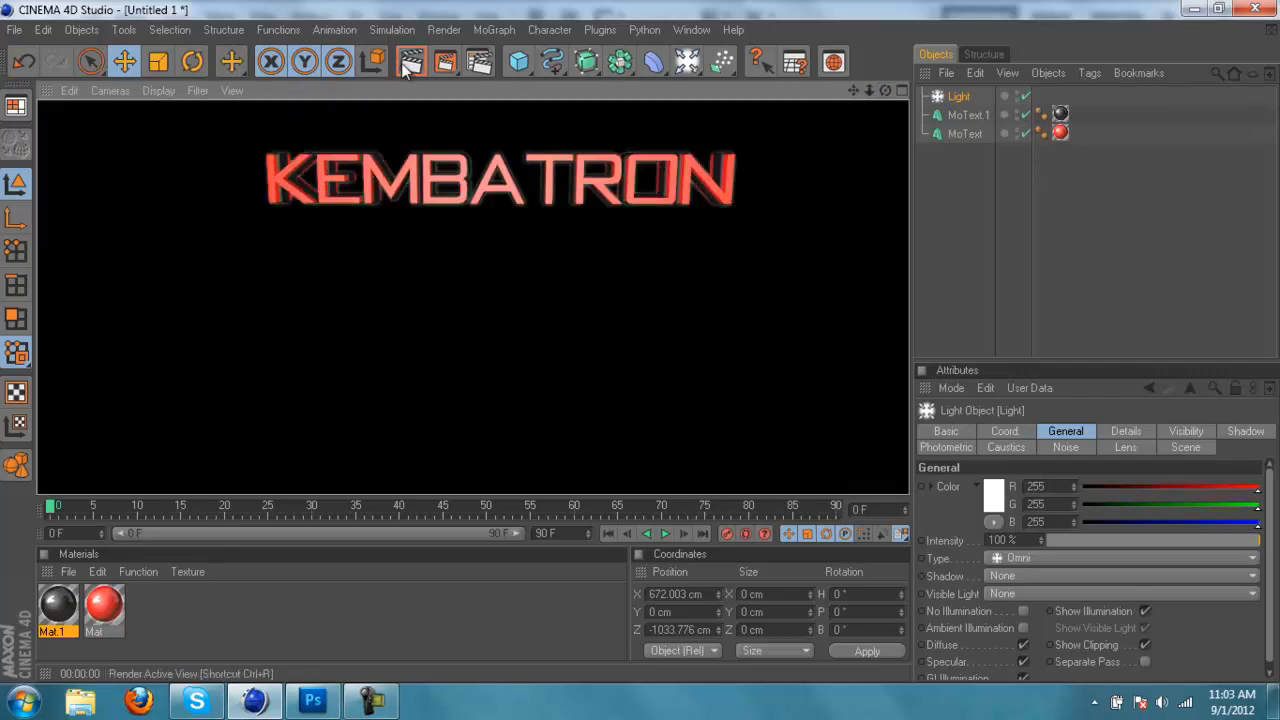
{"action": "left_click_drag", "start_coordinate": [869, 92], "coordinate": [640, 345]}
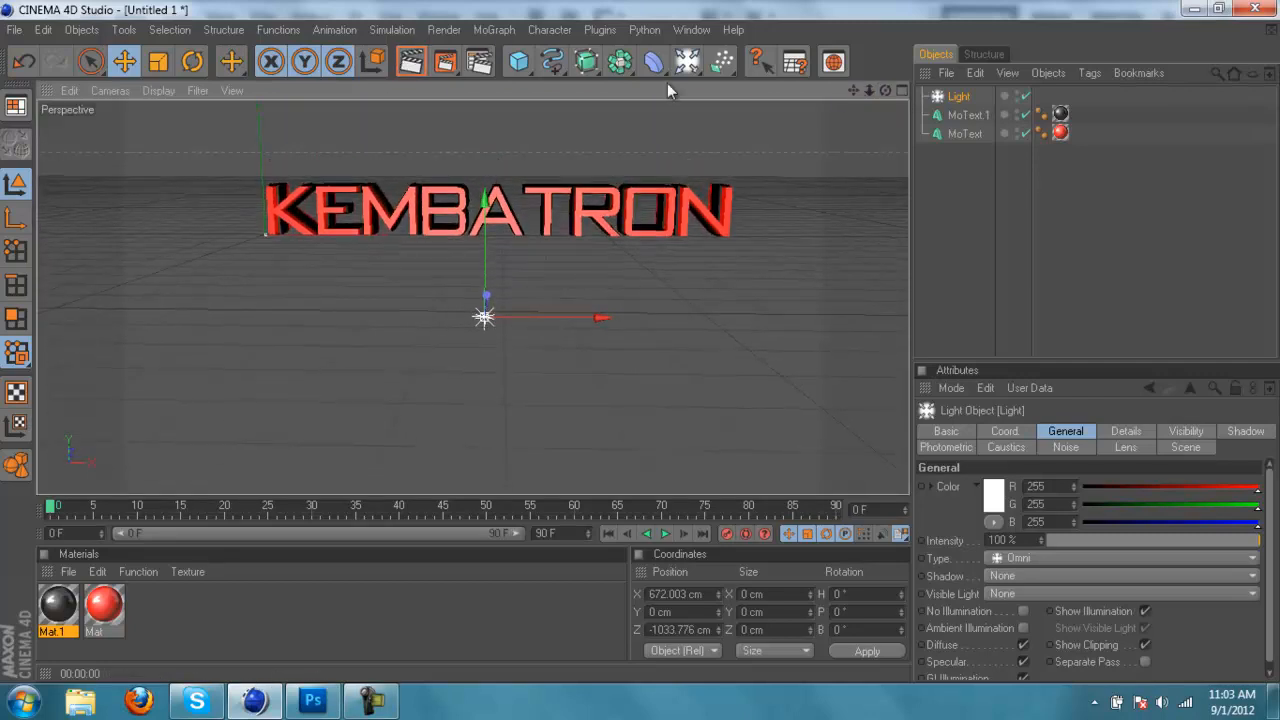
{"action": "left_click", "coordinate": [410, 62]}
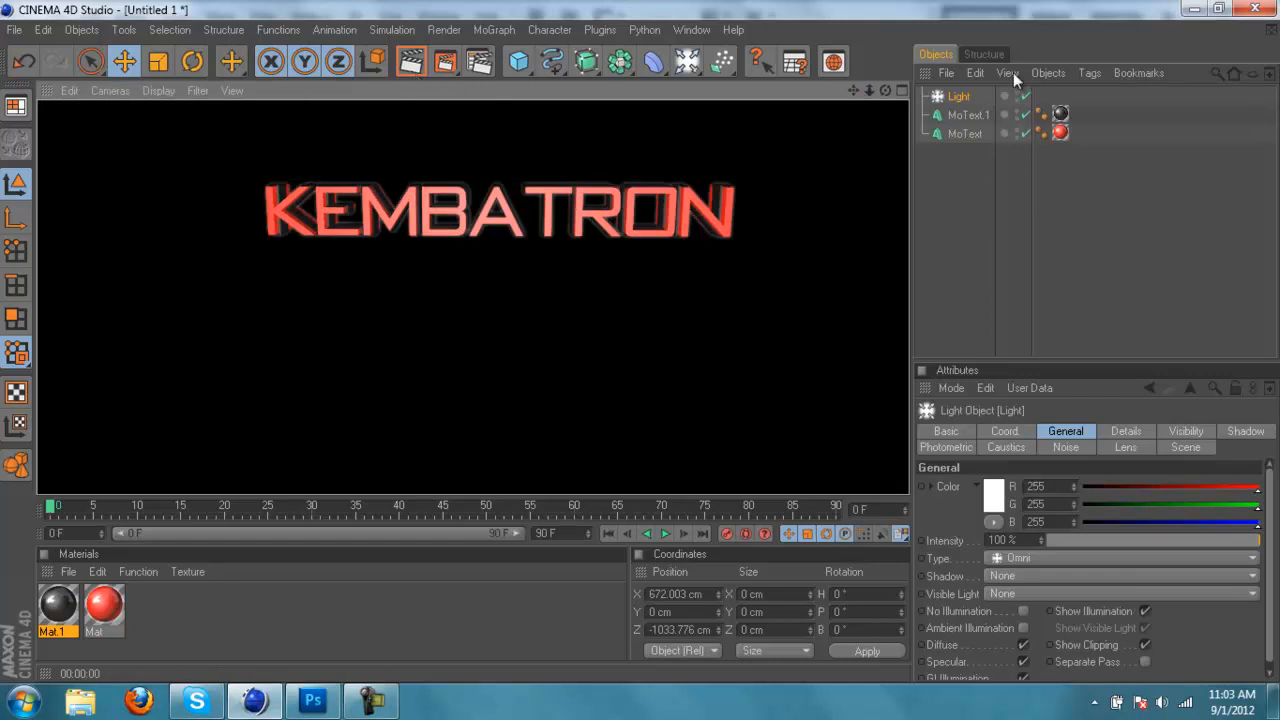
{"action": "left_click_drag", "start_coordinate": [853, 92], "coordinate": [643, 349]}
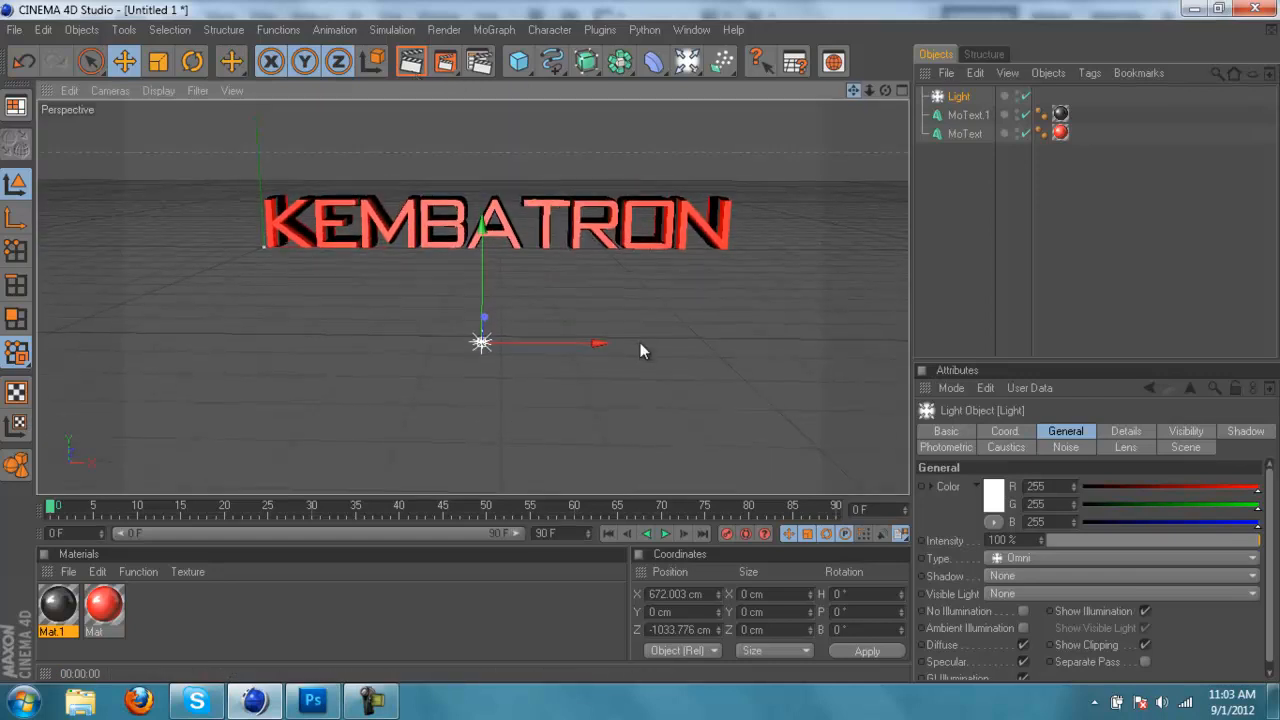
Set the render output to save as "kembatron tutorial background" in the Editing\Backgrounds folder.
{"action": "left_click", "coordinate": [481, 62]}
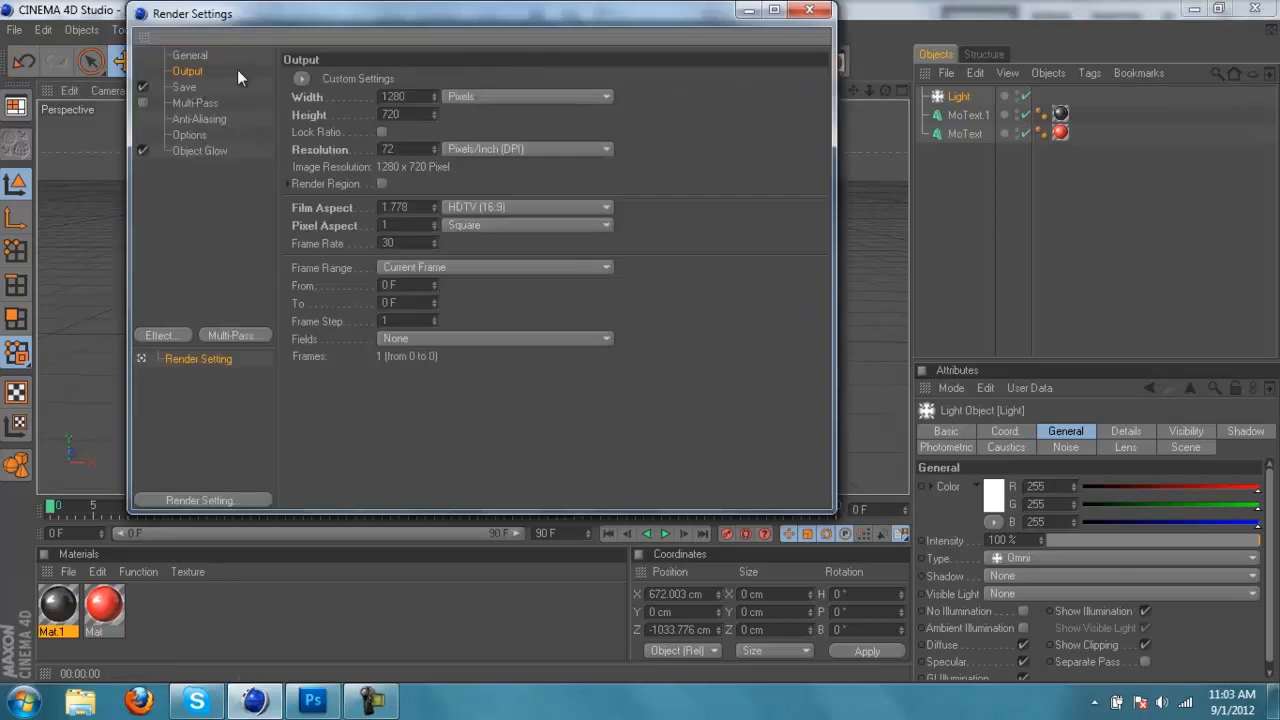
{"action": "double_click", "coordinate": [409, 97]}
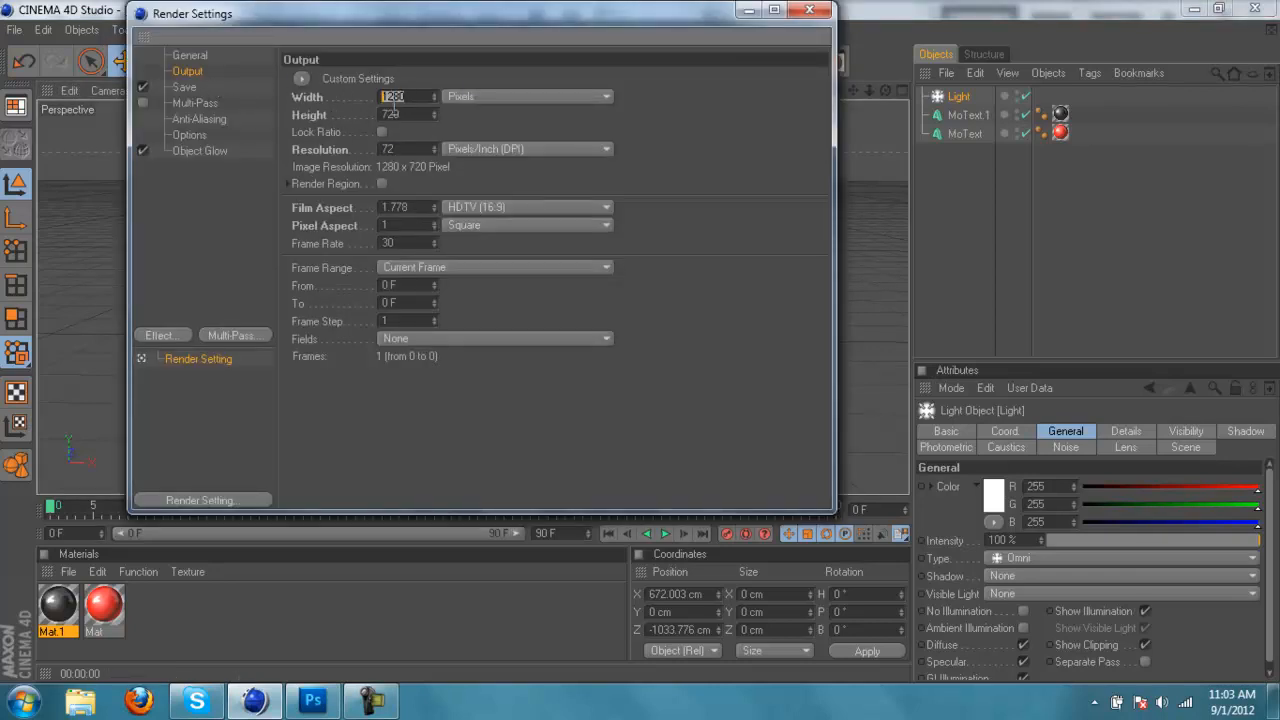
{"action": "left_click", "coordinate": [197, 87]}
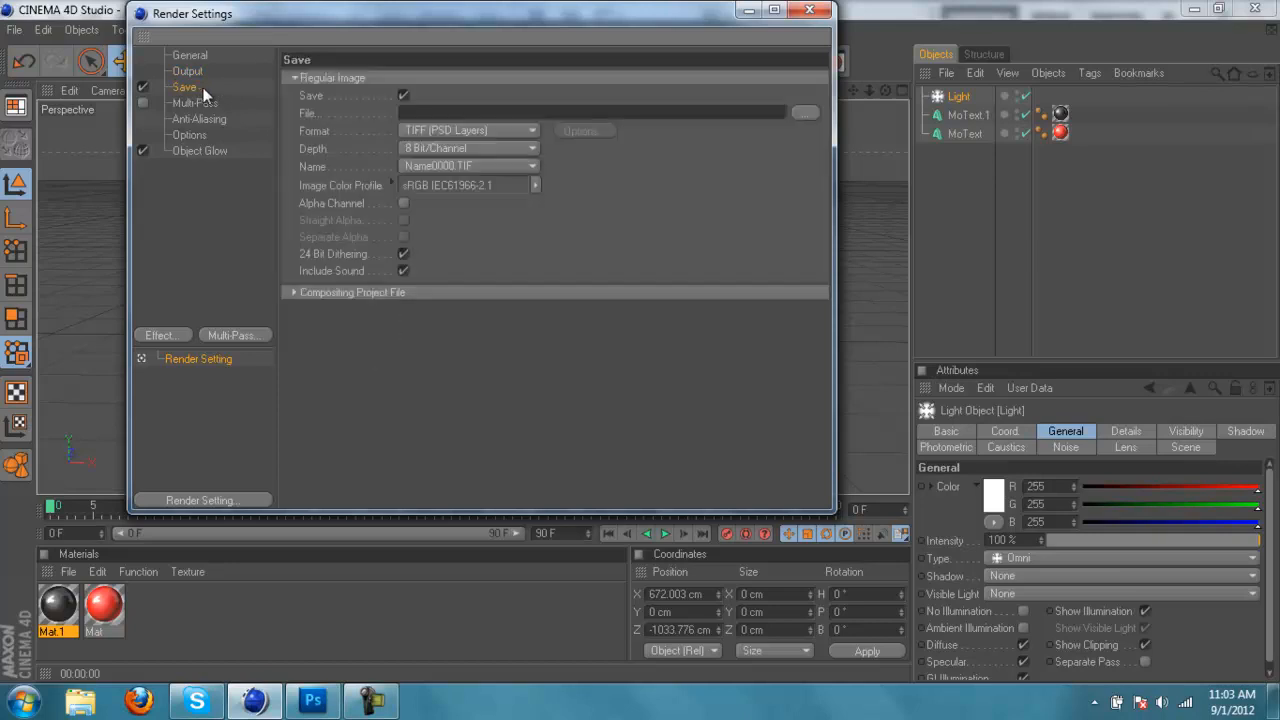
{"action": "left_click", "coordinate": [799, 115]}
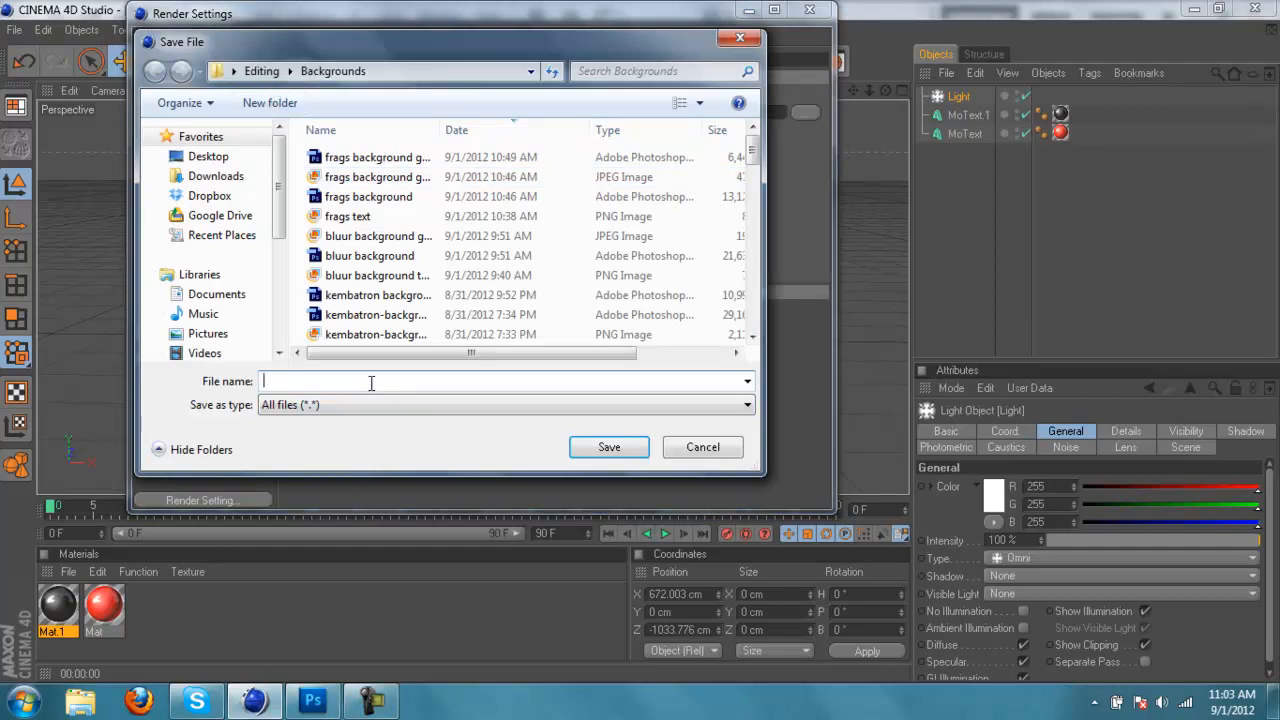
{"action": "type", "text": "kembatron tutorial background"}
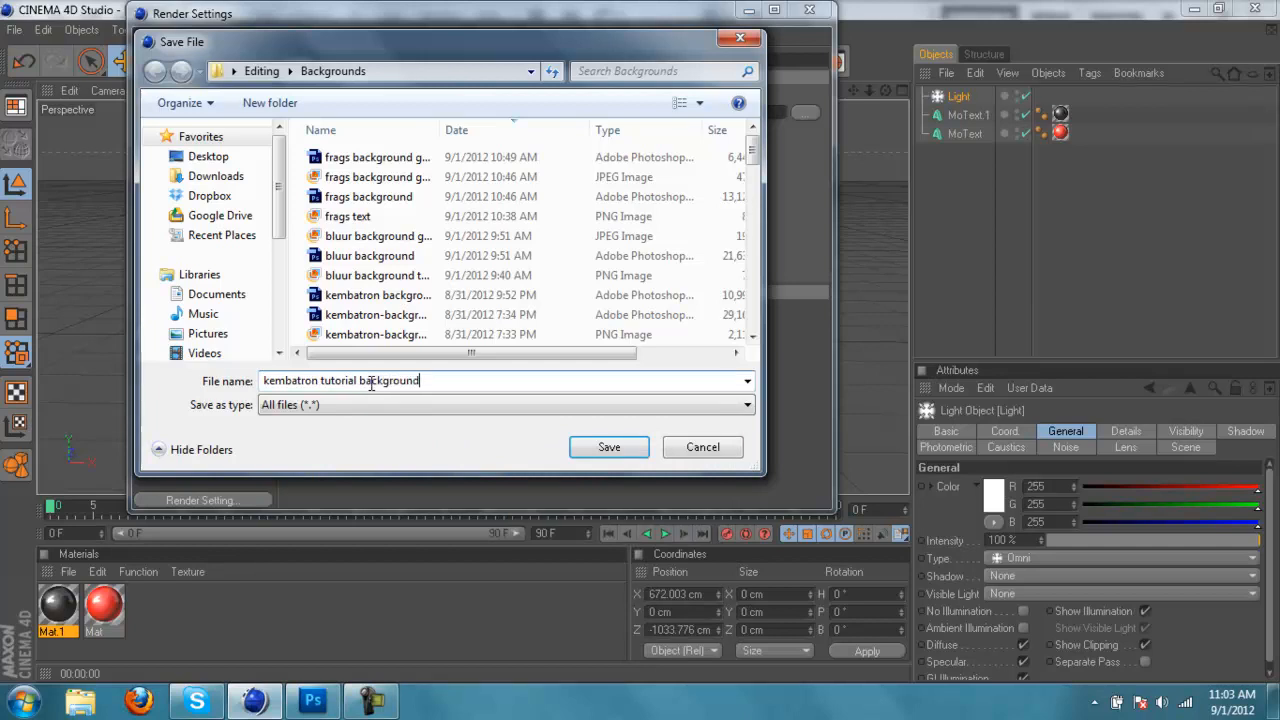
{"action": "key", "text": "Return"}
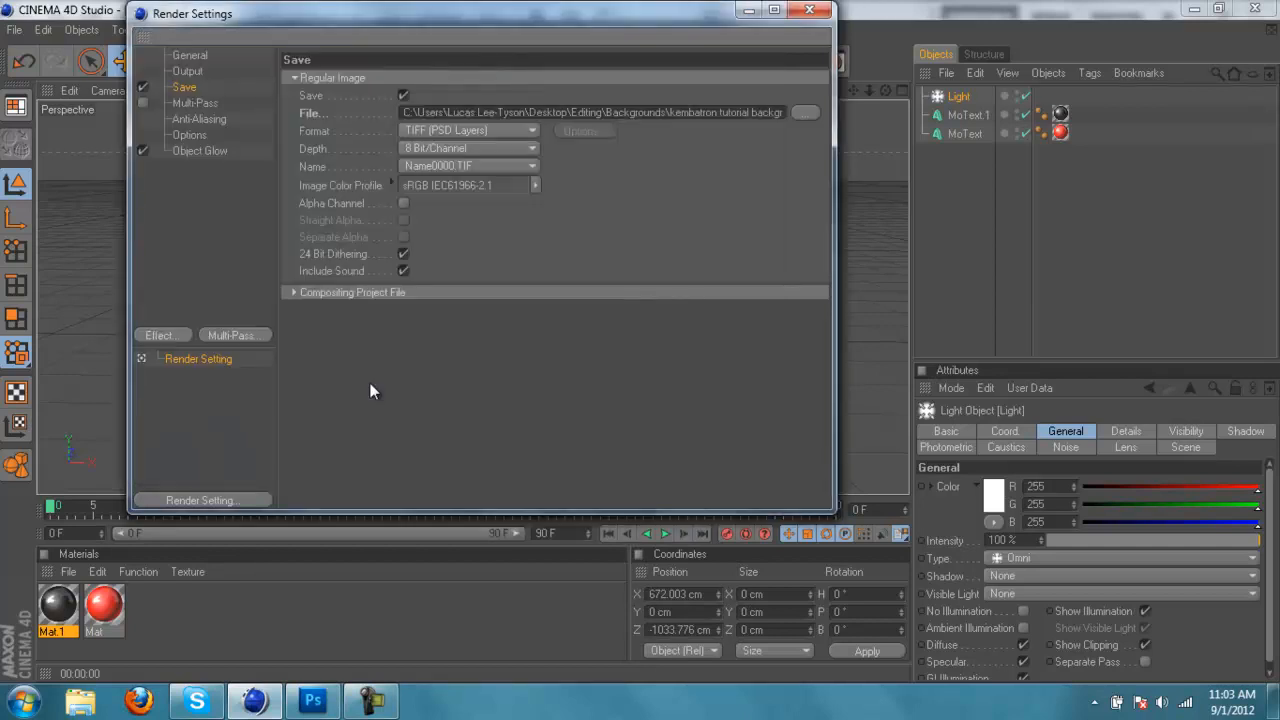
Set the render save format to PNG with the alpha channel enabled, and close the render settings.
{"action": "left_click", "coordinate": [485, 130]}
{"action": "left_click", "coordinate": [449, 289]}
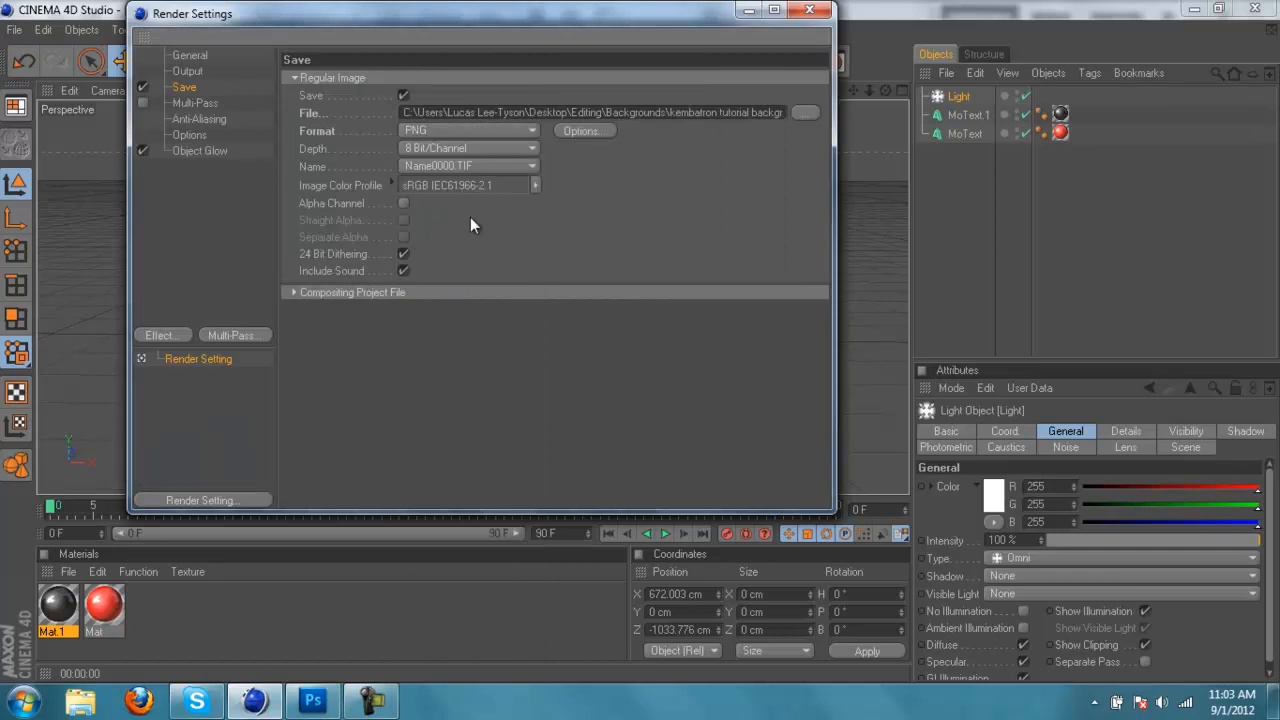
{"action": "left_click", "coordinate": [404, 204]}
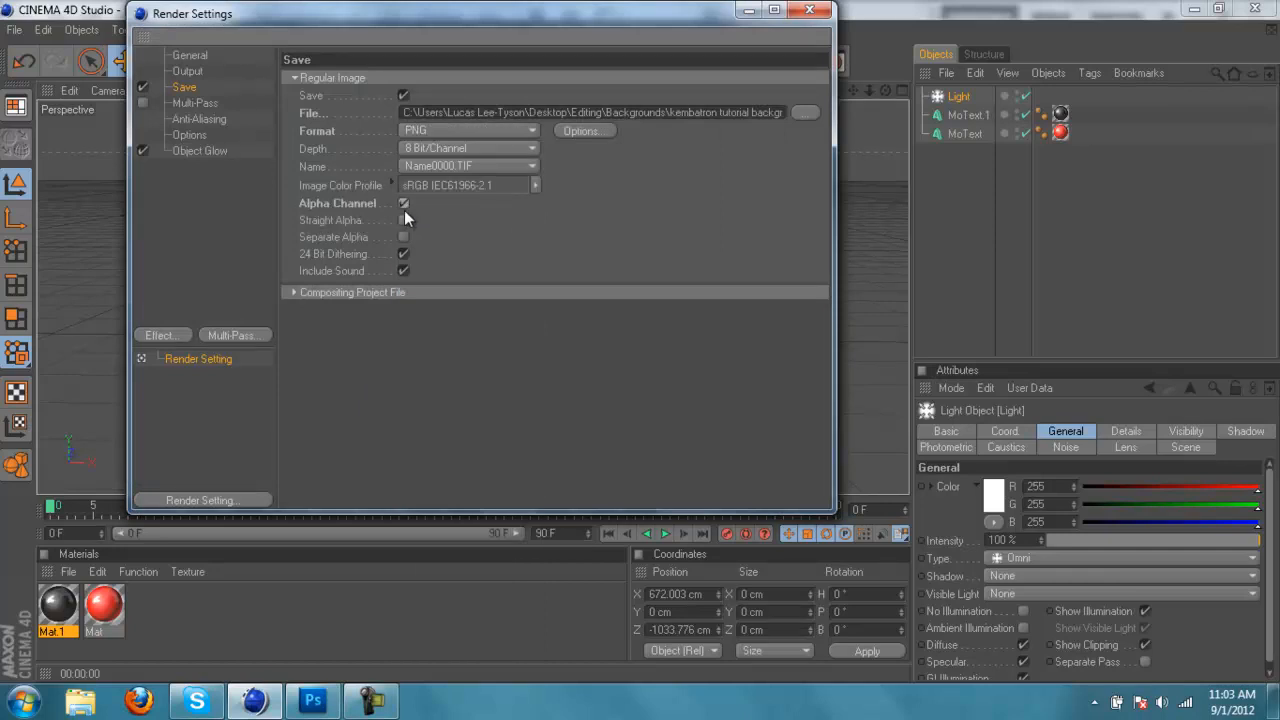
{"action": "left_click", "coordinate": [812, 10]}
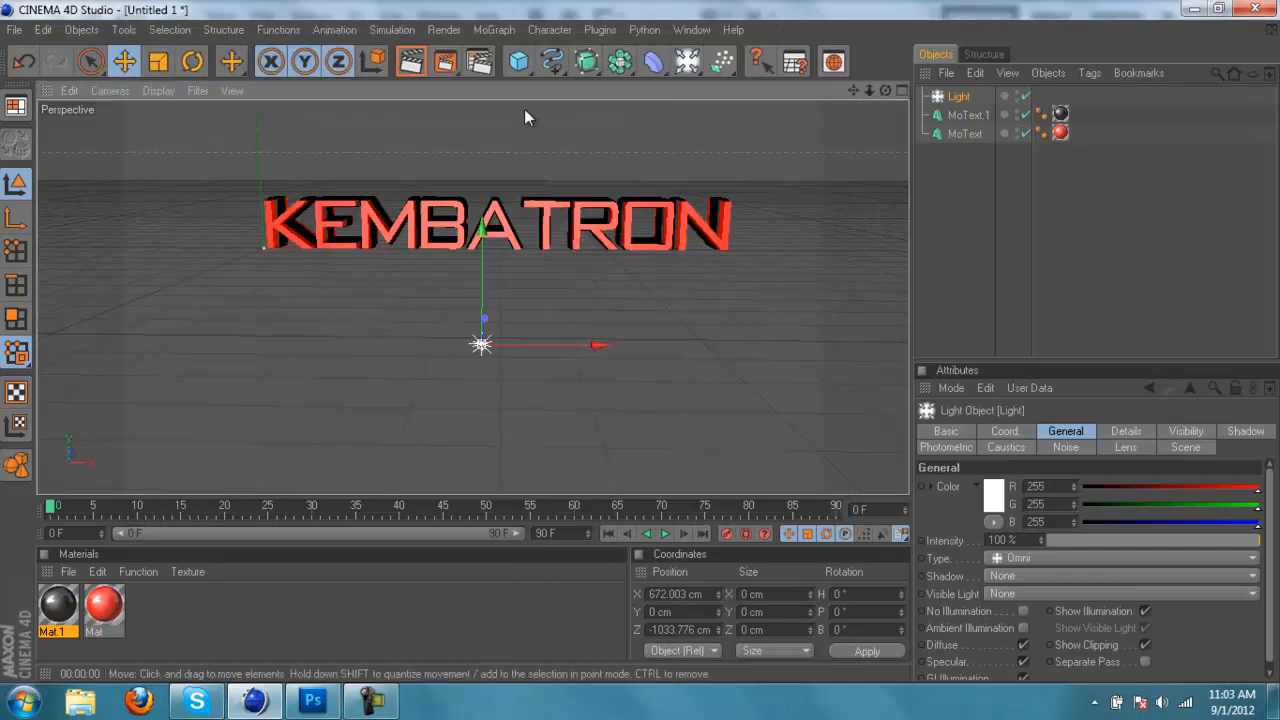
Reframe the text in the upper half of the view, preview it, and render the final image to the Picture Viewer.
{"action": "left_click", "coordinate": [411, 62]}
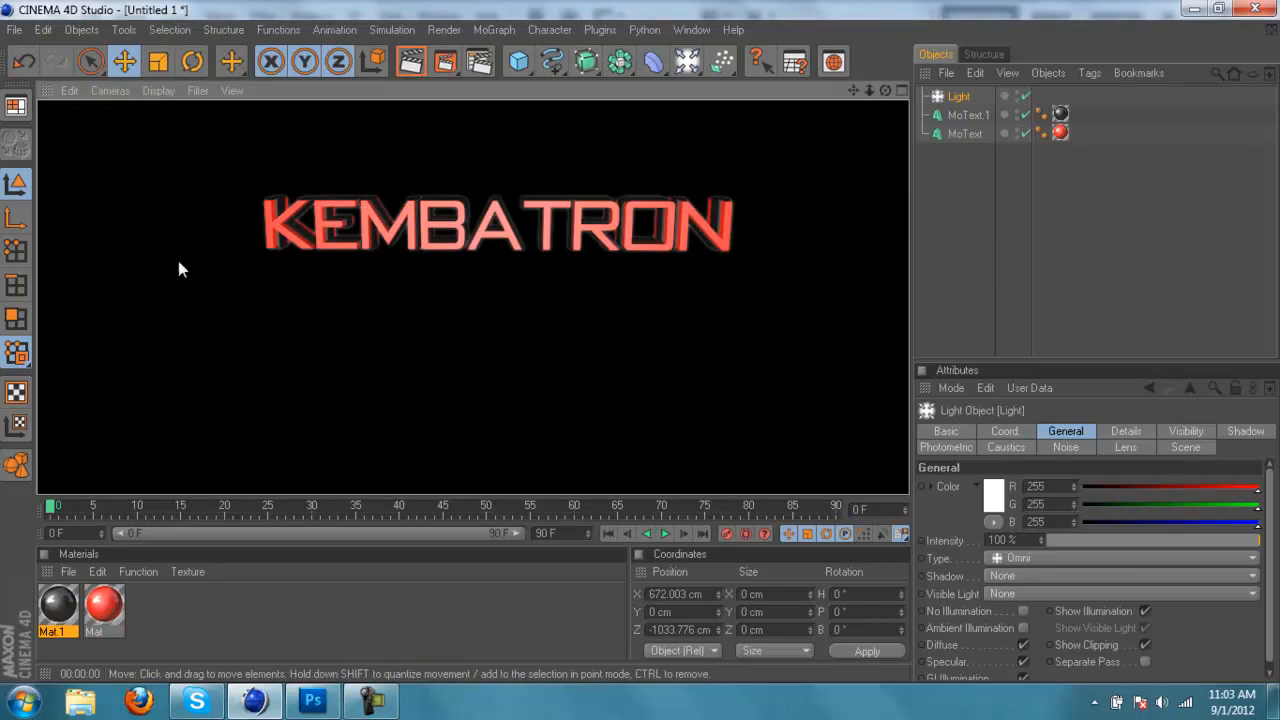
{"action": "left_click_drag", "start_coordinate": [853, 91], "coordinate": [840, 122]}
{"action": "left_click", "coordinate": [480, 63]}
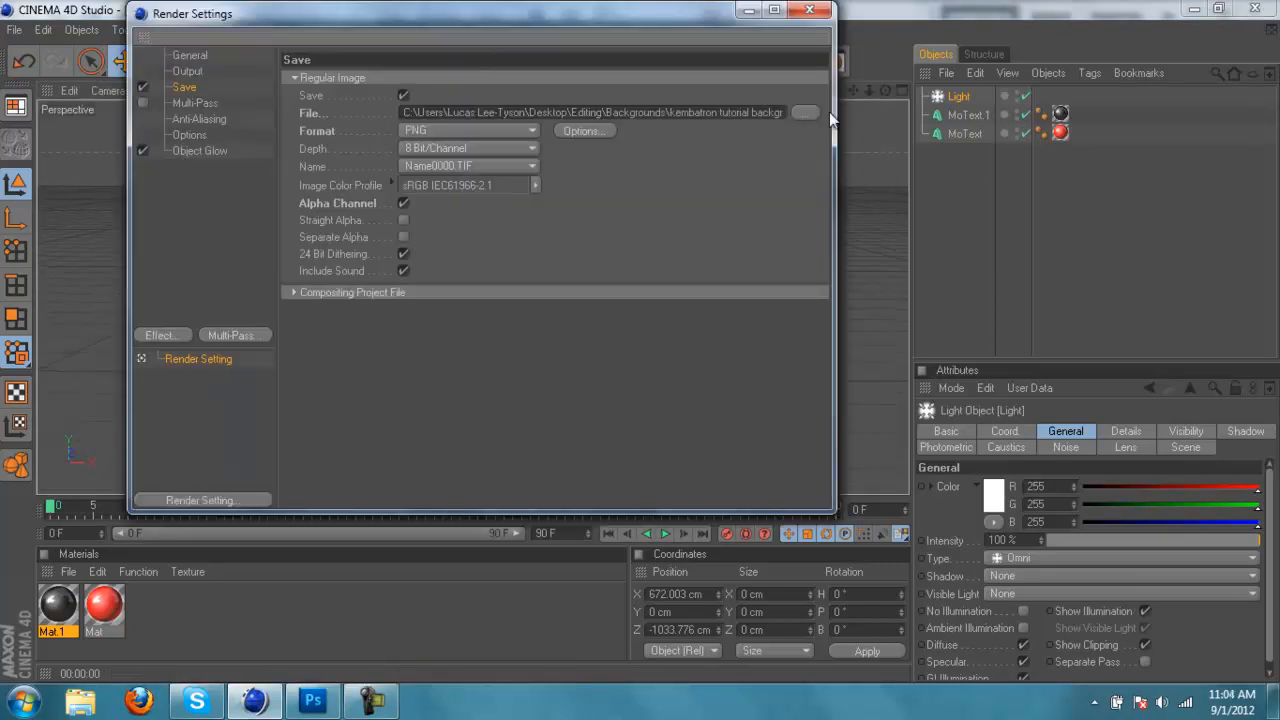
{"action": "left_click", "coordinate": [810, 10]}
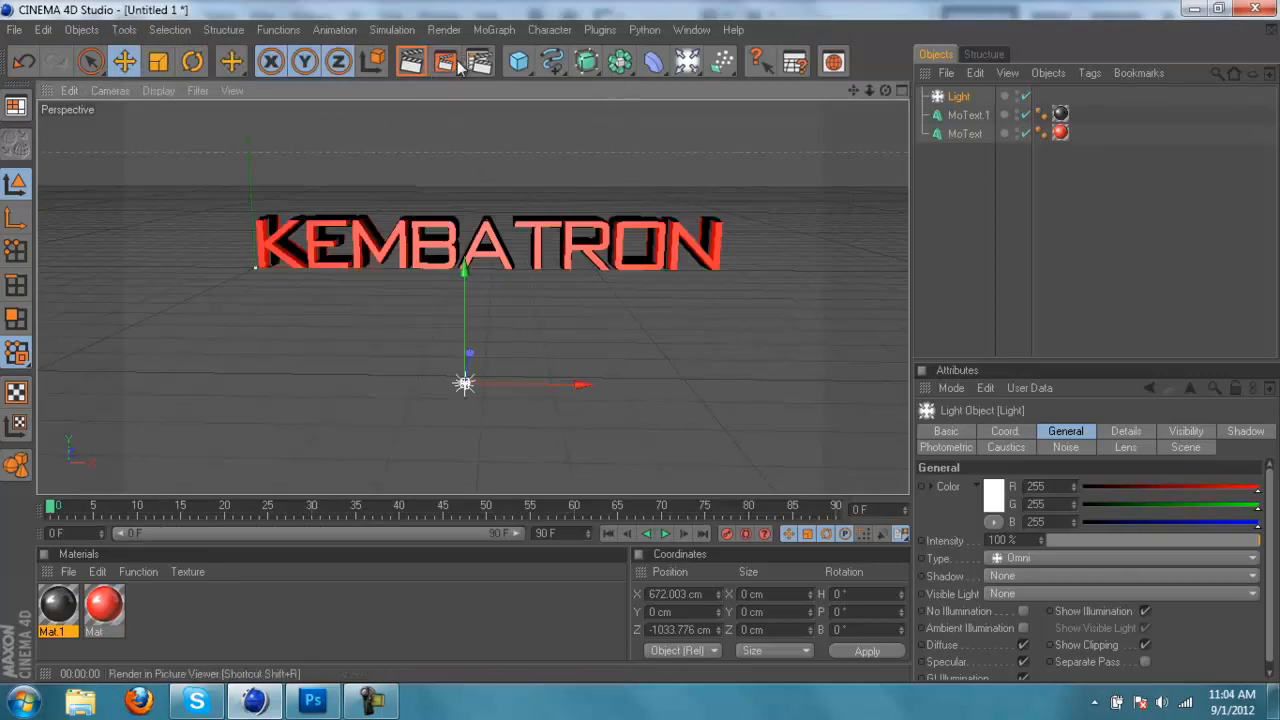
{"action": "left_click_drag", "start_coordinate": [855, 91], "coordinate": [855, 78]}
{"action": "left_click", "coordinate": [410, 62]}
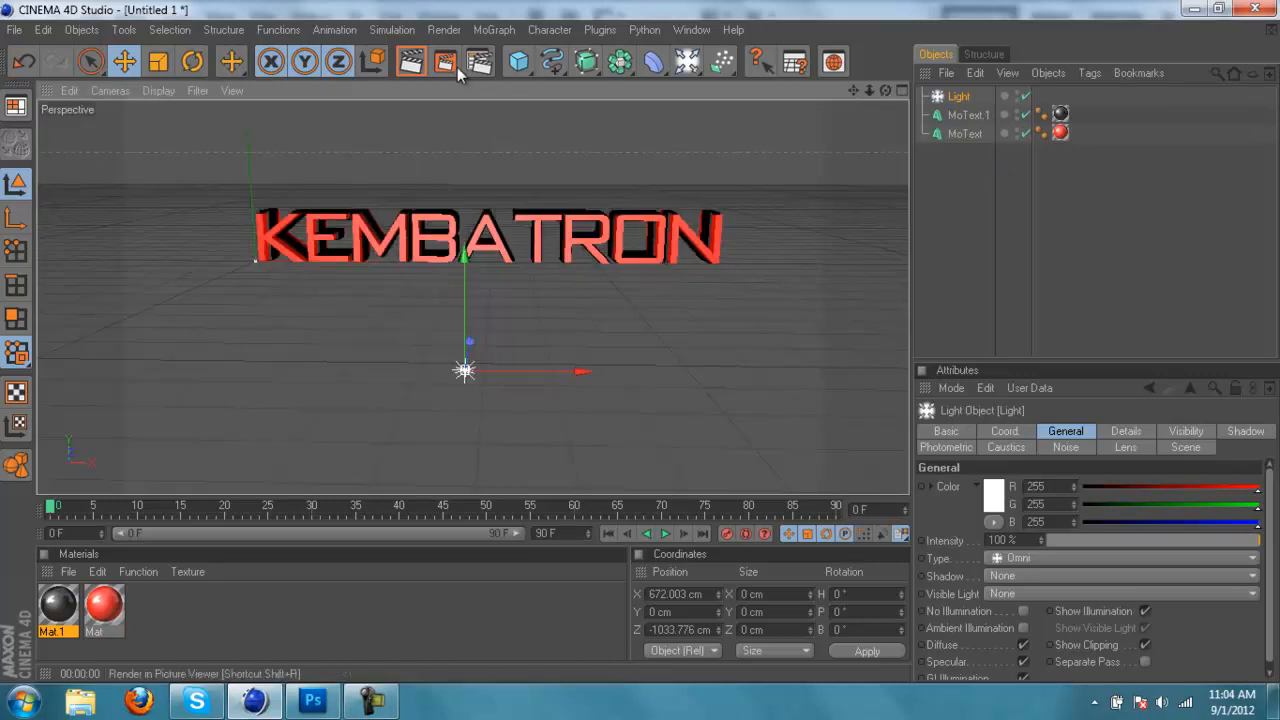
{"action": "left_click", "coordinate": [453, 67]}
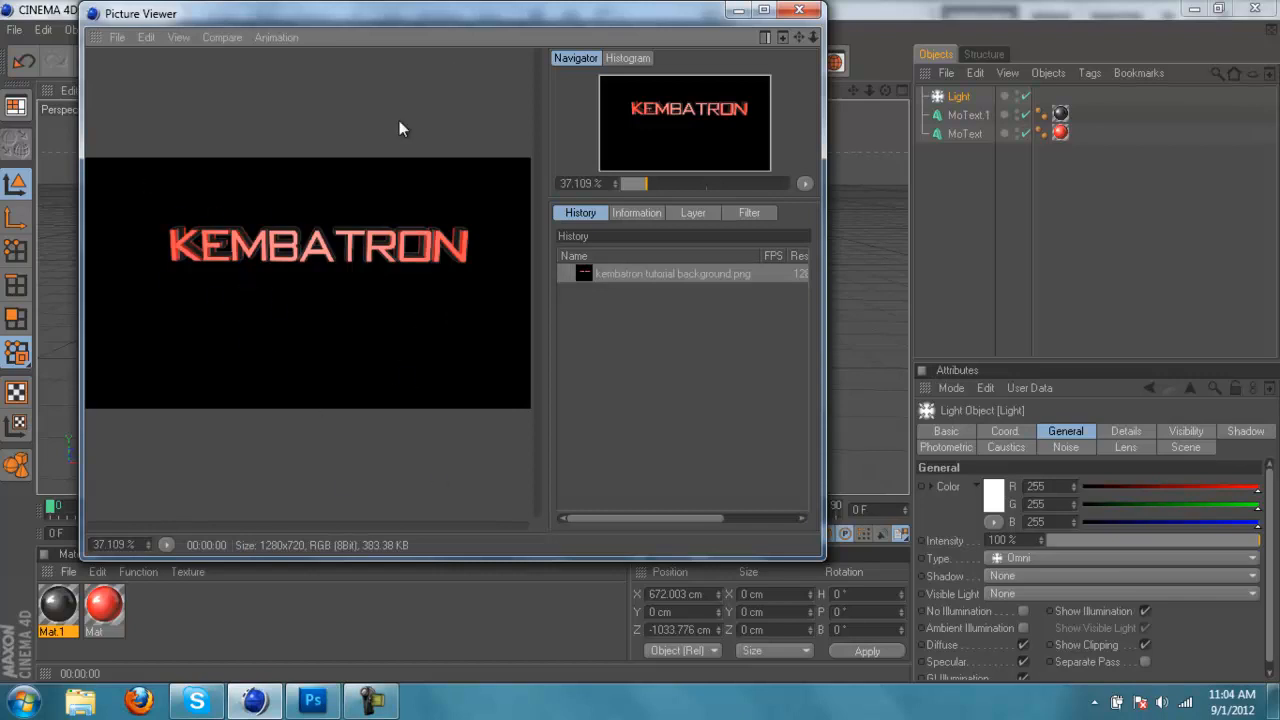
{"action": "left_click", "coordinate": [799, 11]}
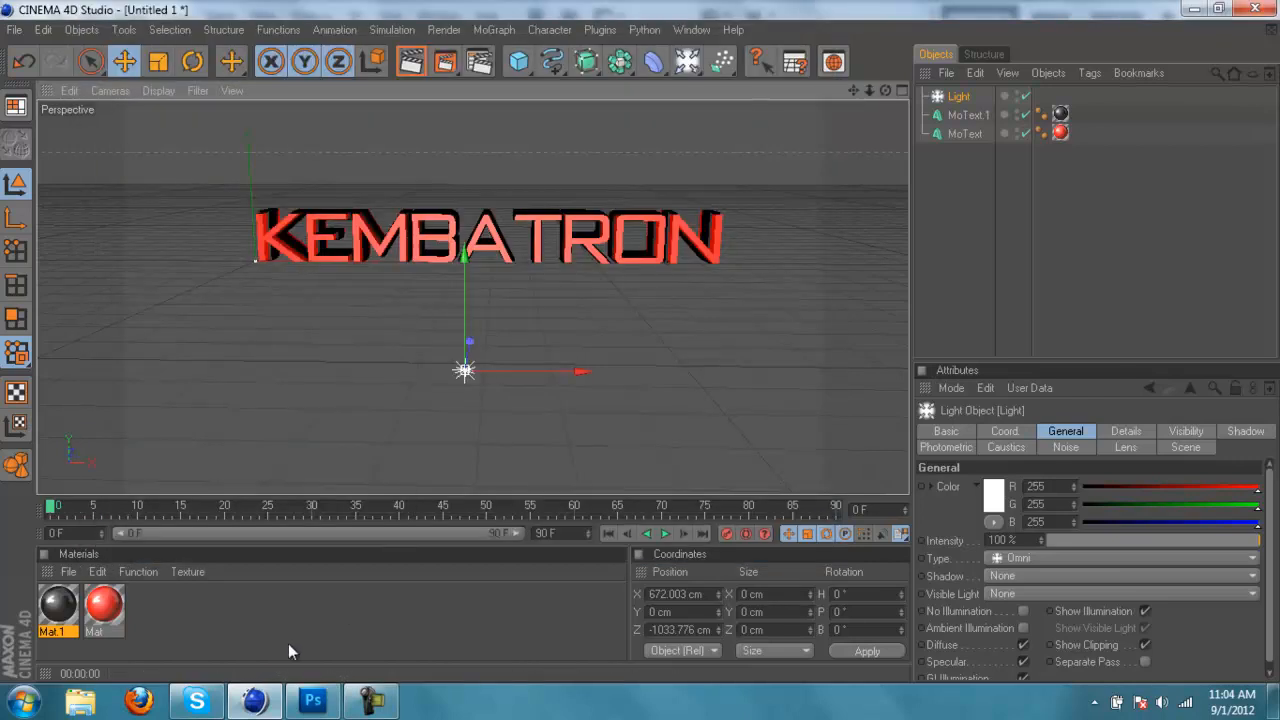
Switch to Photoshop, open MDC New YouTube Template.psd from the MDC New YouTube Channel Templates folder on the desktop, and activate the Move tool.
{"action": "left_click", "coordinate": [309, 703]}
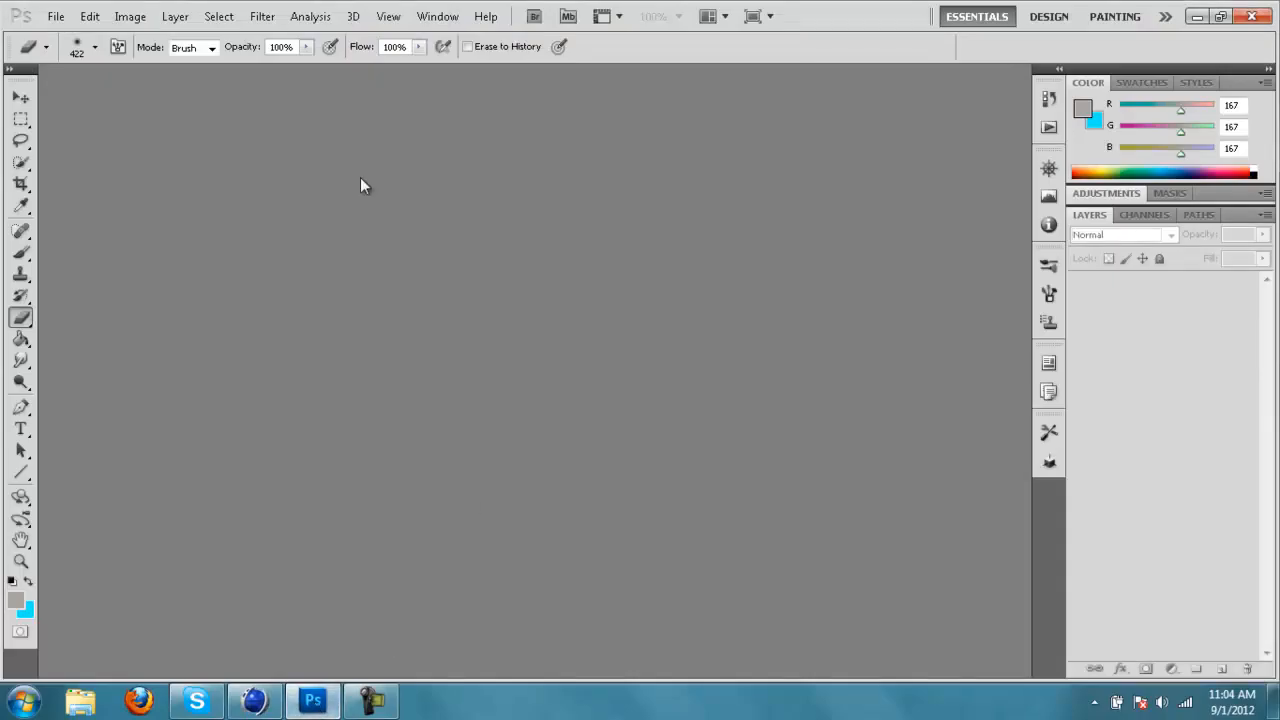
{"action": "left_click", "coordinate": [64, 10]}
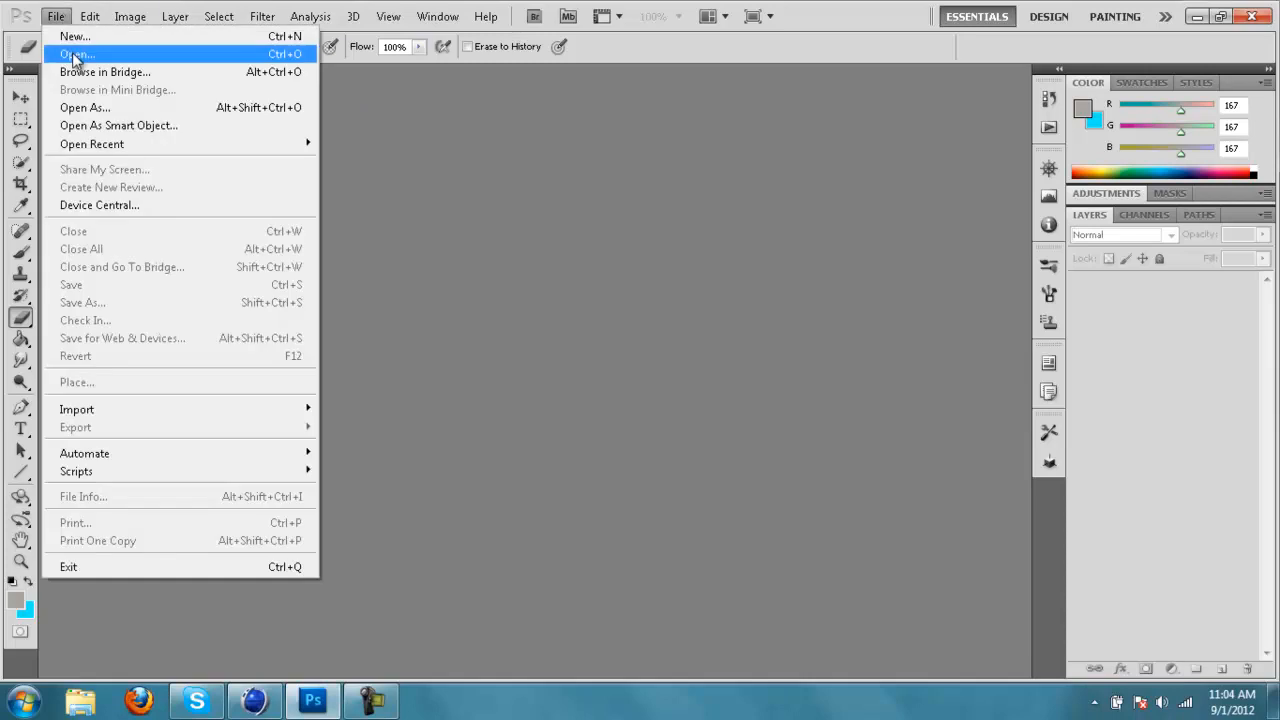
{"action": "left_click", "coordinate": [834, 43]}
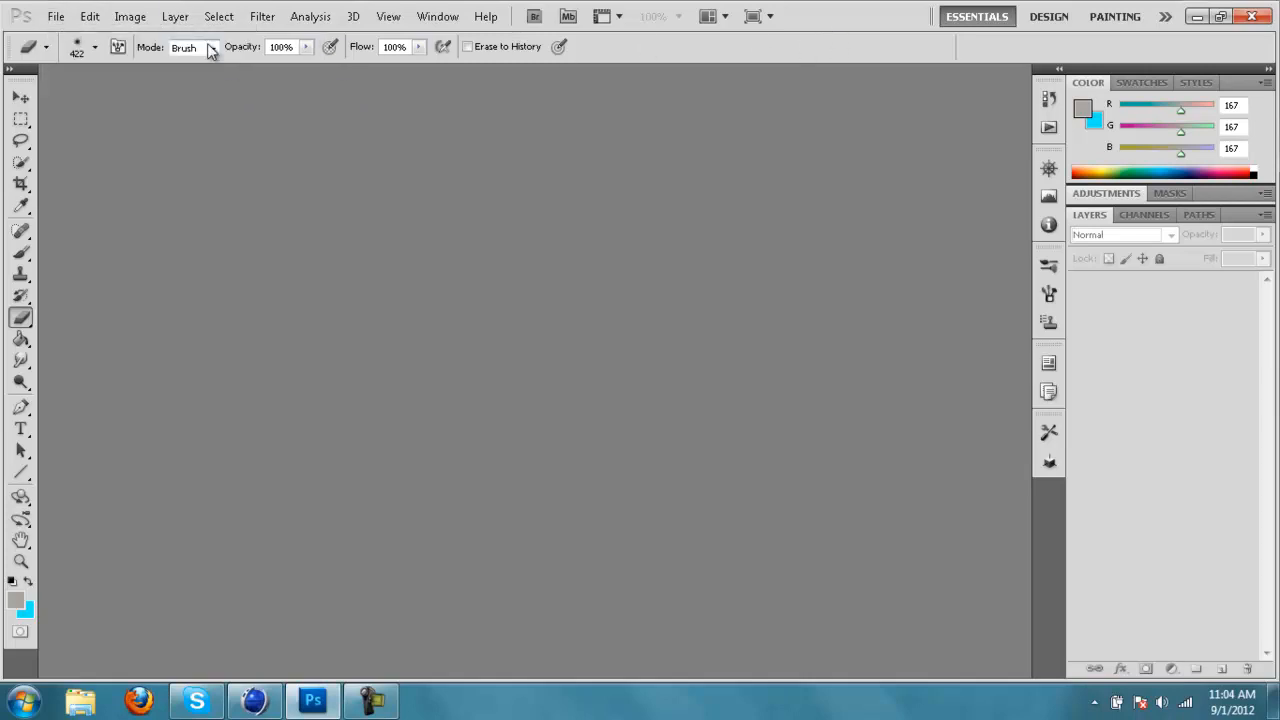
{"action": "left_click", "coordinate": [56, 17]}
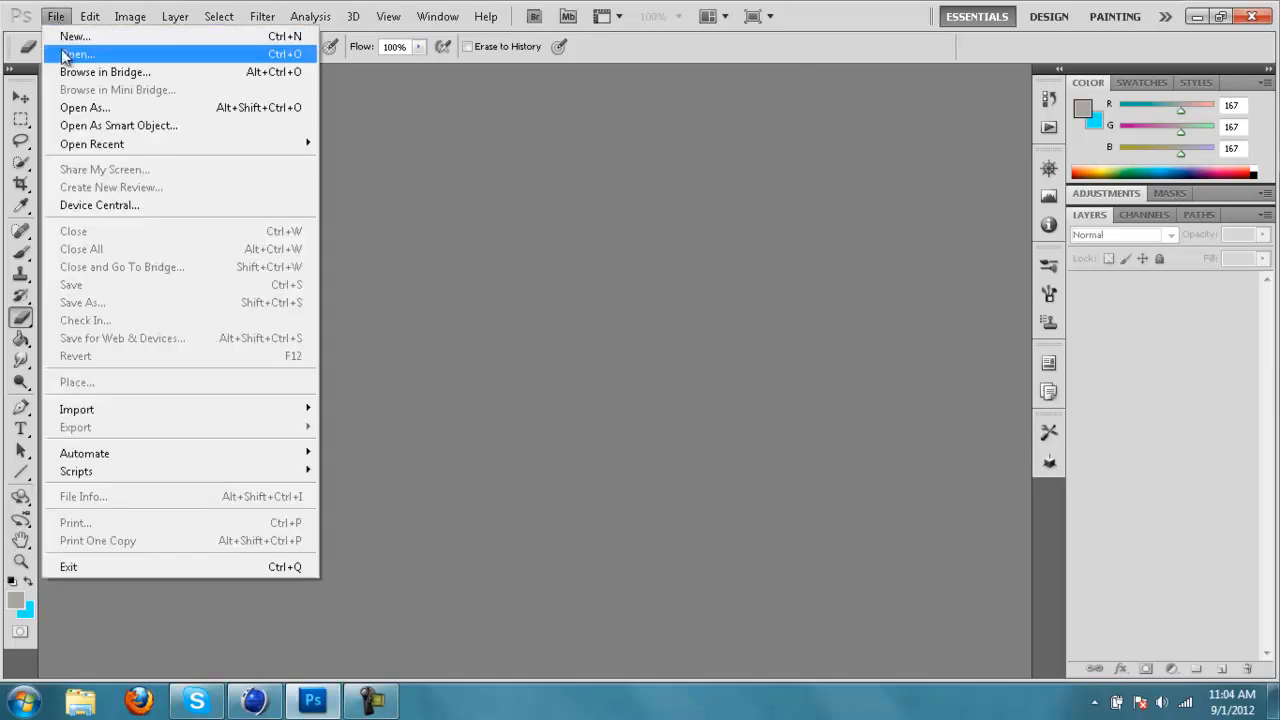
{"action": "left_click", "coordinate": [62, 51]}
{"action": "left_click", "coordinate": [430, 177]}
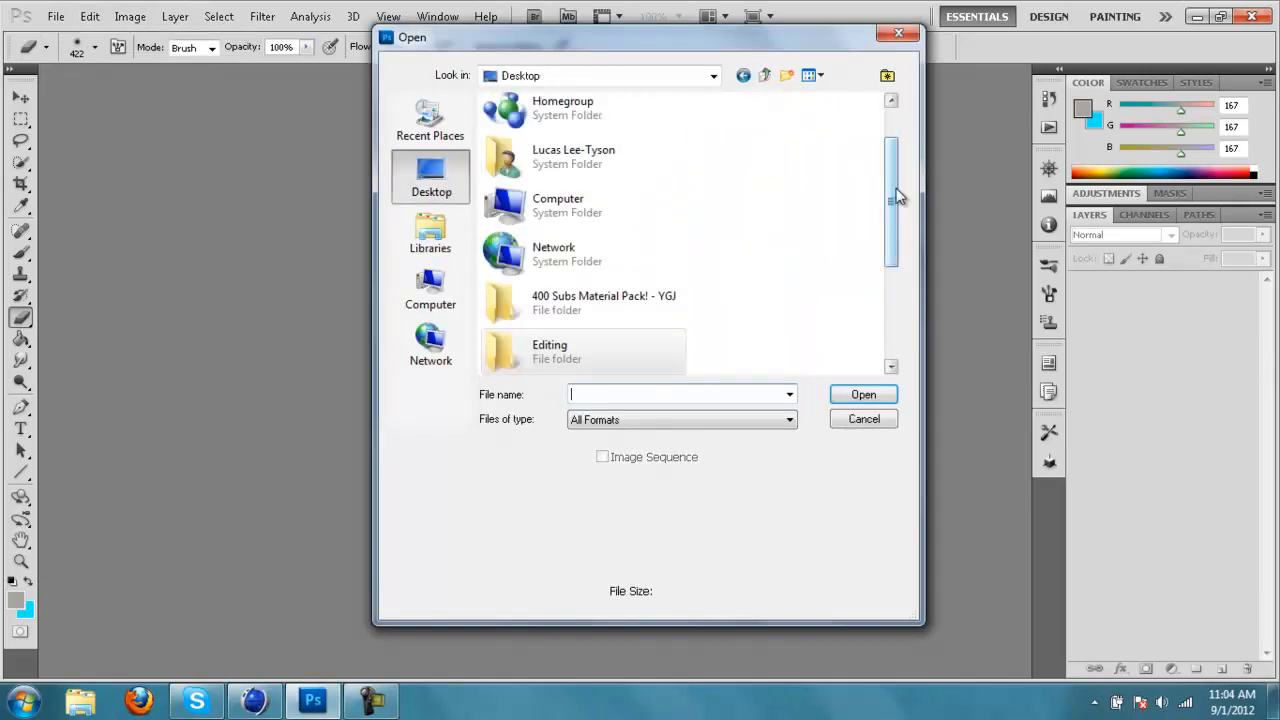
{"action": "left_click_drag", "start_coordinate": [894, 251], "coordinate": [893, 380]}
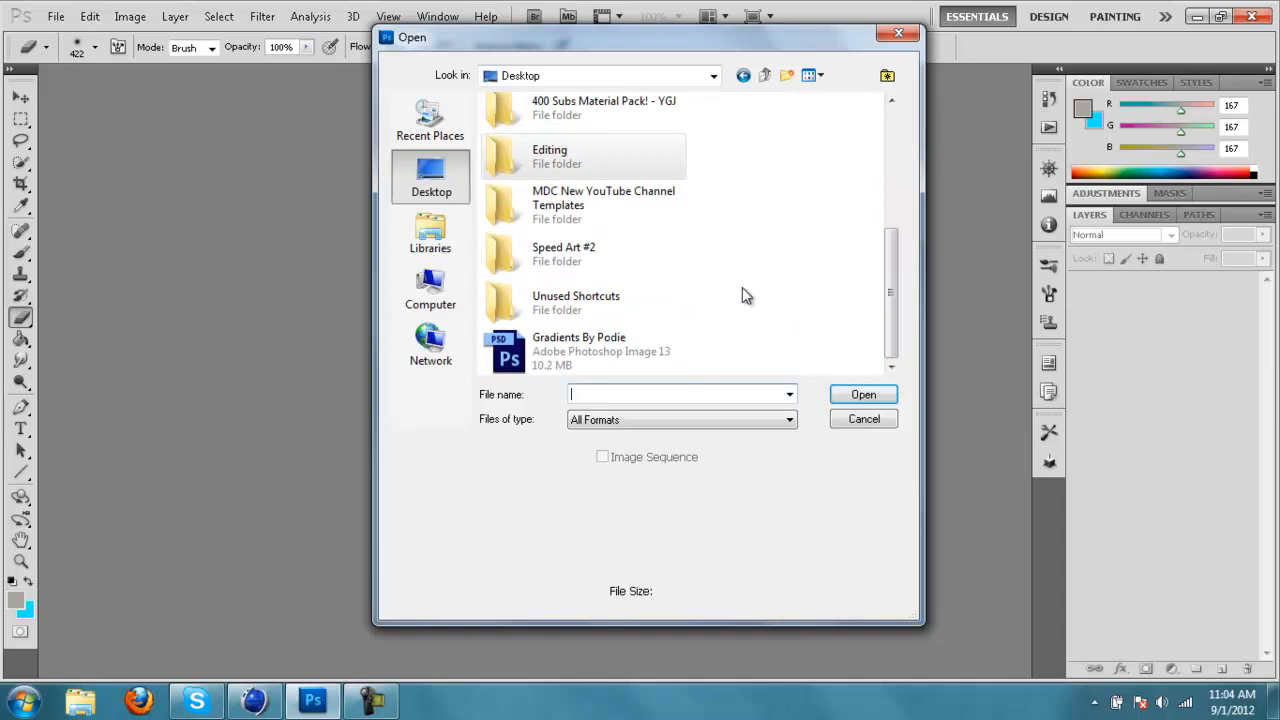
{"action": "left_click", "coordinate": [621, 200]}
{"action": "double_click", "coordinate": [621, 200]}
{"action": "double_click", "coordinate": [628, 160]}
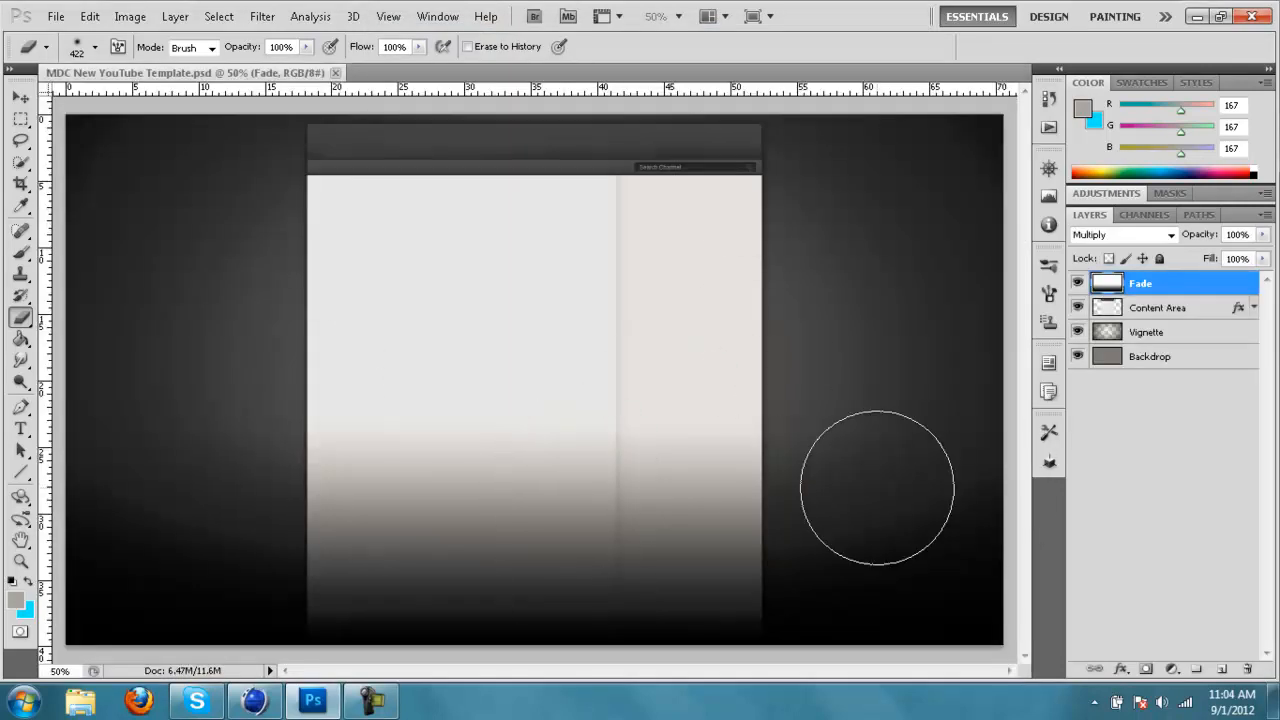
{"action": "key", "text": "v"}
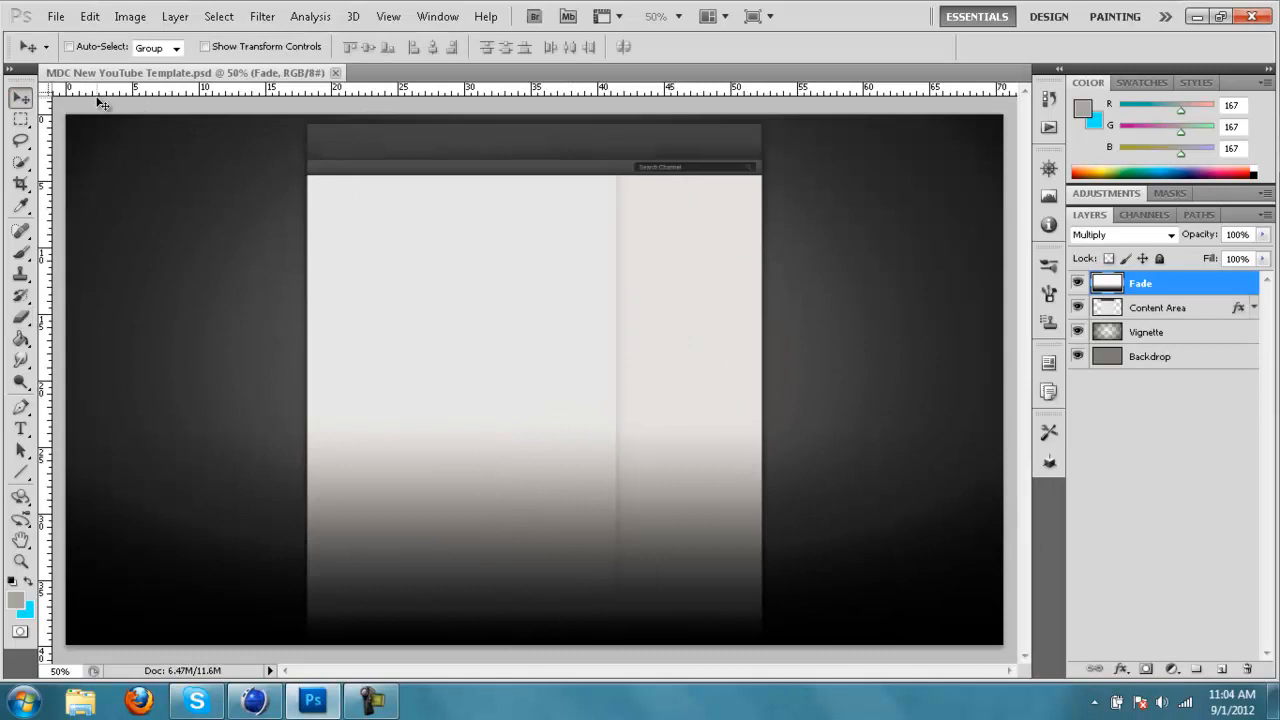
Open the rendered kembatron tutorial background.png from the Backgrounds folder inside the desktop's Editing folder.
{"action": "left_click", "coordinate": [60, 17]}
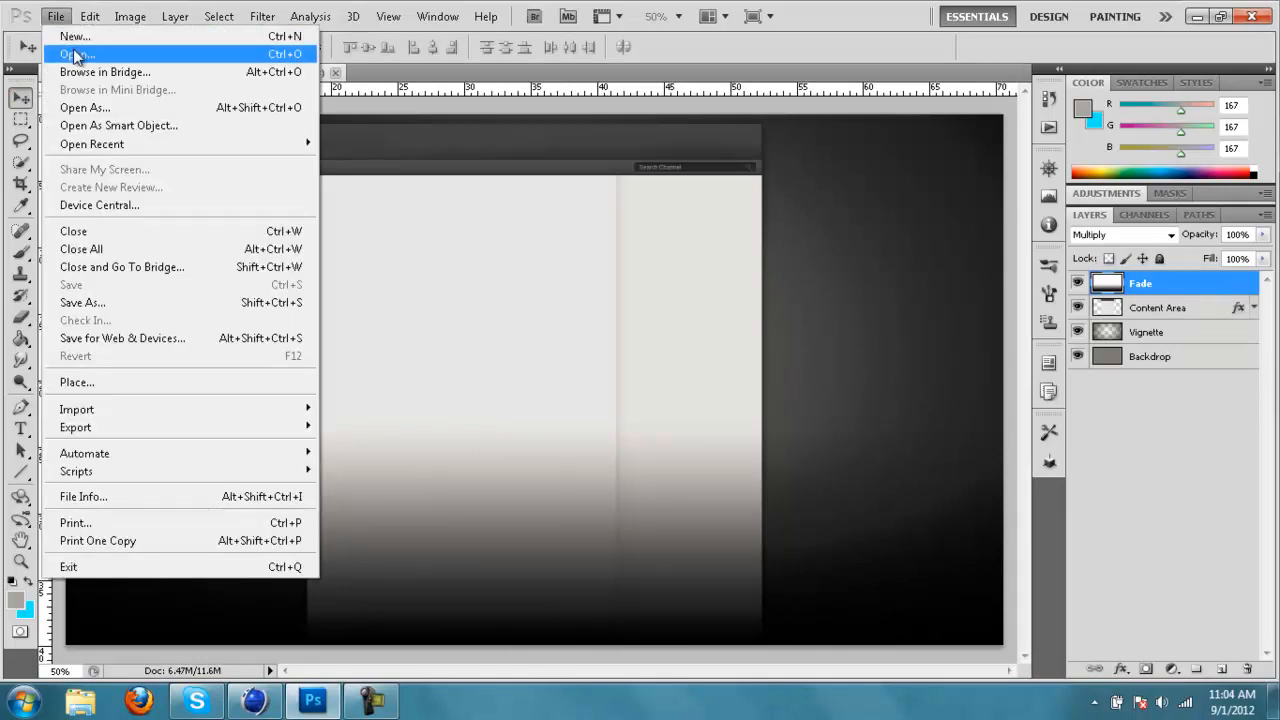
{"action": "left_click", "coordinate": [74, 55]}
{"action": "left_click", "coordinate": [430, 175]}
{"action": "left_click_drag", "start_coordinate": [900, 234], "coordinate": [890, 291]}
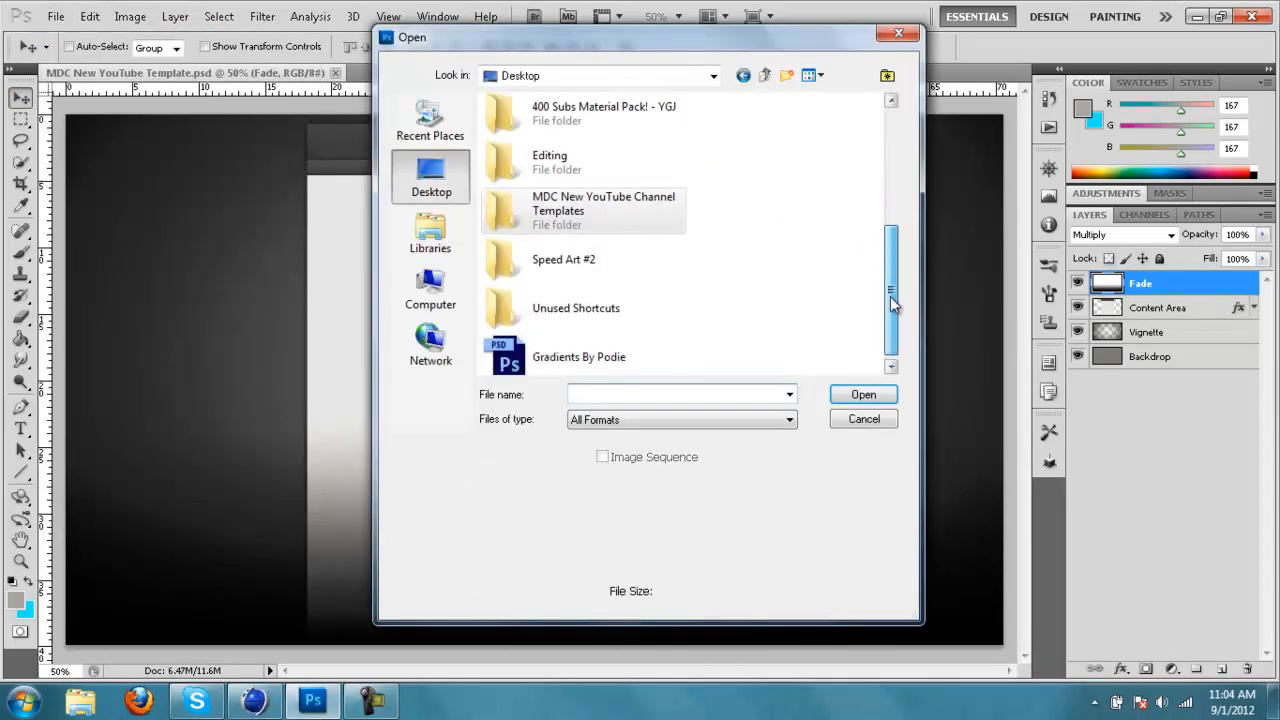
{"action": "double_click", "coordinate": [617, 175]}
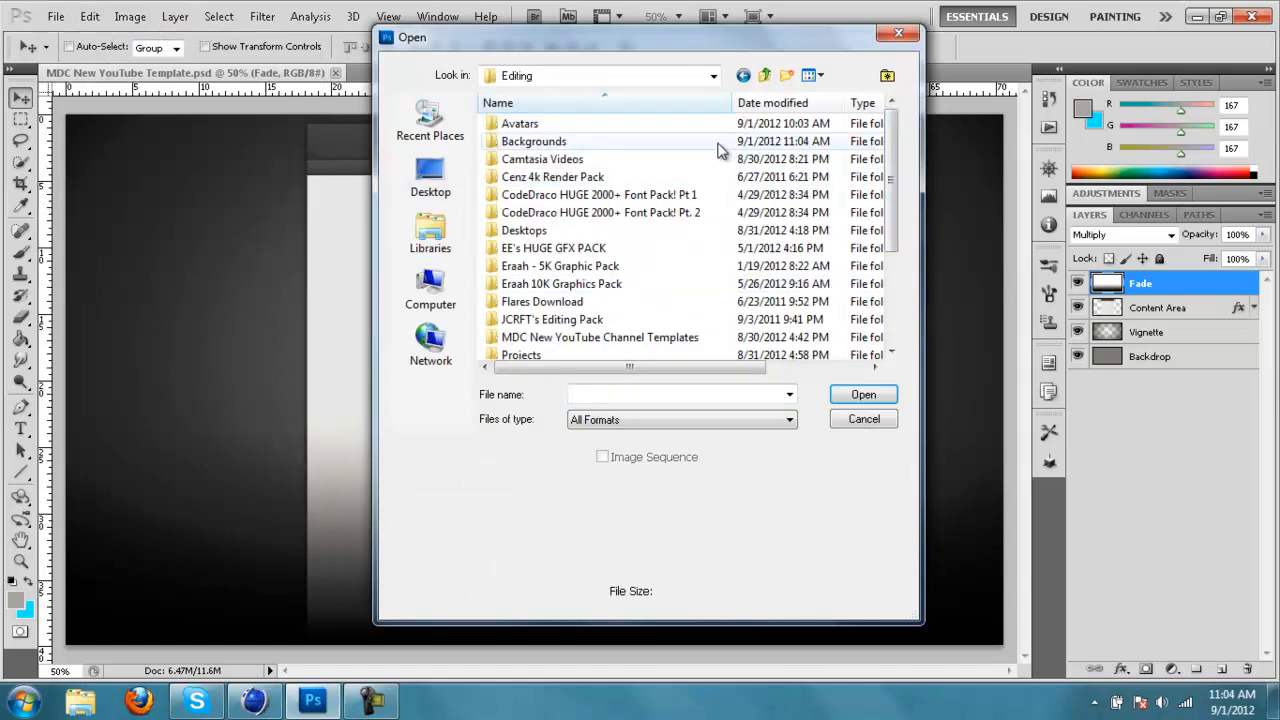
{"action": "double_click", "coordinate": [693, 140]}
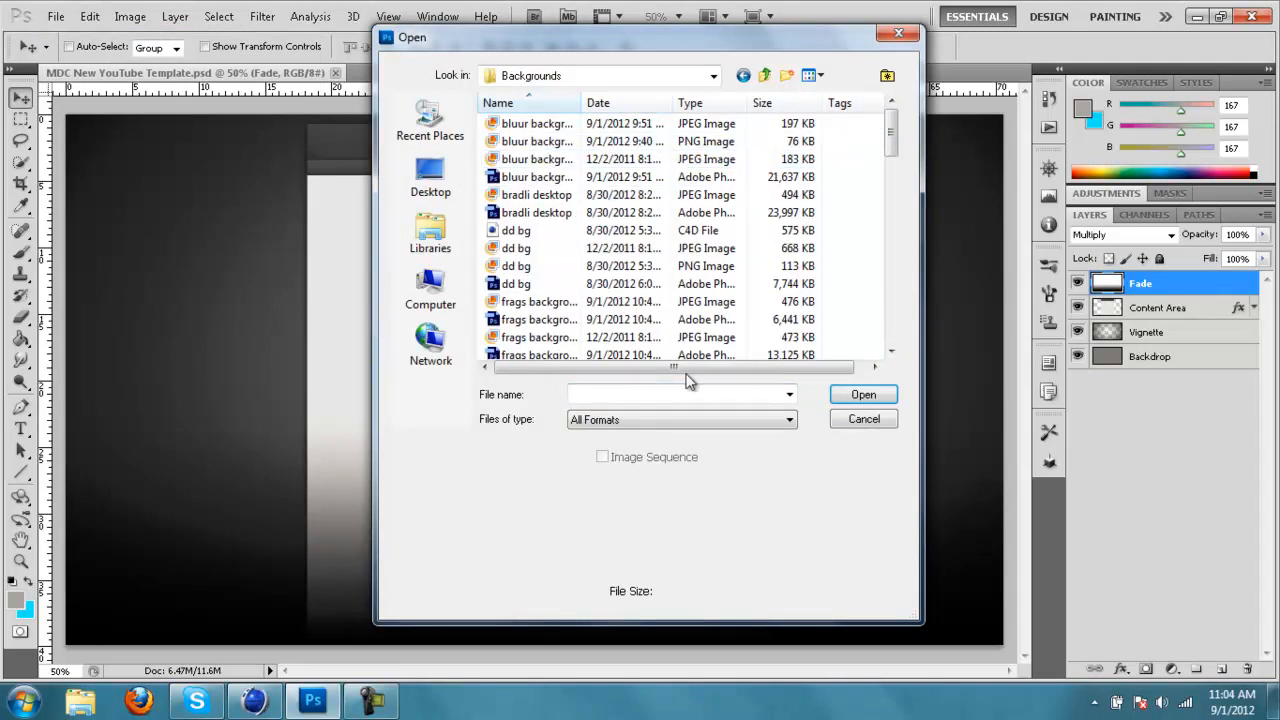
{"action": "left_click_drag", "start_coordinate": [890, 140], "coordinate": [886, 180]}
{"action": "left_click", "coordinate": [643, 231]}
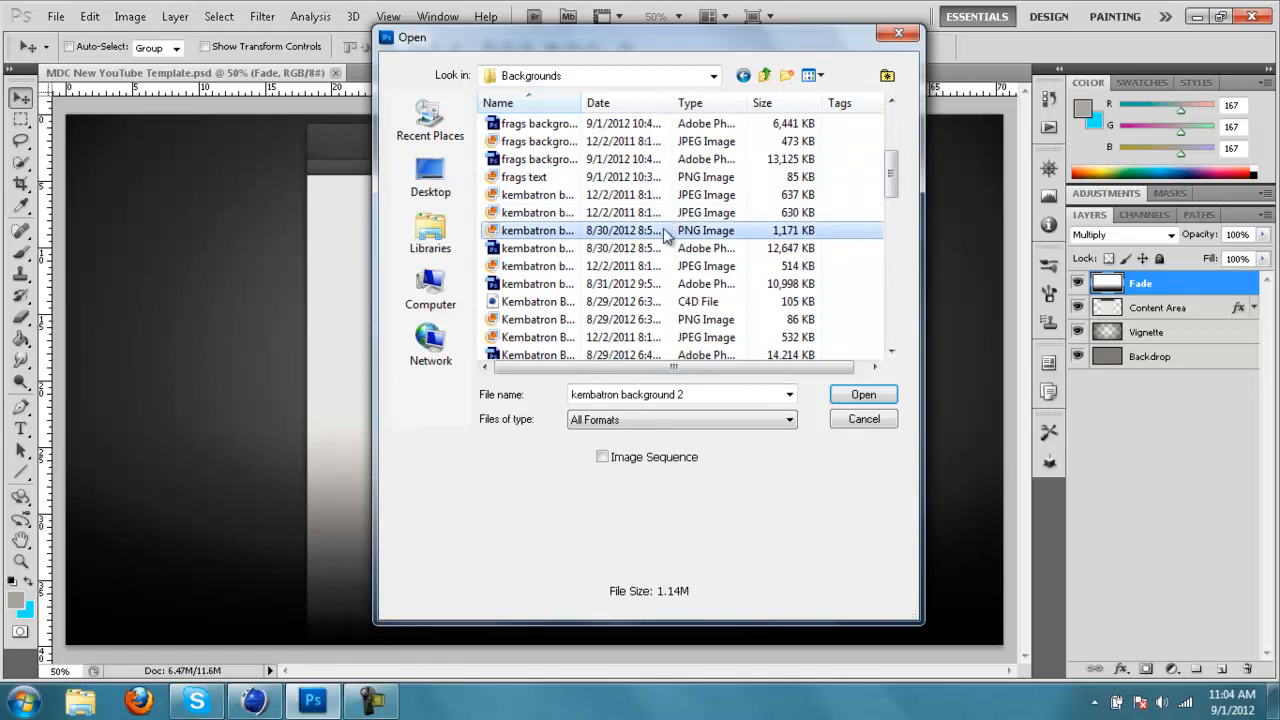
{"action": "left_click", "coordinate": [610, 301]}
{"action": "left_click", "coordinate": [612, 319]}
{"action": "scroll", "coordinate": [614, 335], "scroll_direction": "down", "scroll_amount": 1}
{"action": "left_click", "coordinate": [612, 320]}
{"action": "left_click", "coordinate": [612, 338]}
{"action": "scroll", "coordinate": [610, 335], "scroll_direction": "down", "scroll_amount": 1}
{"action": "left_click", "coordinate": [609, 319]}
{"action": "left_click", "coordinate": [604, 334]}
{"action": "left_click", "coordinate": [610, 301]}
{"action": "left_click", "coordinate": [863, 397]}
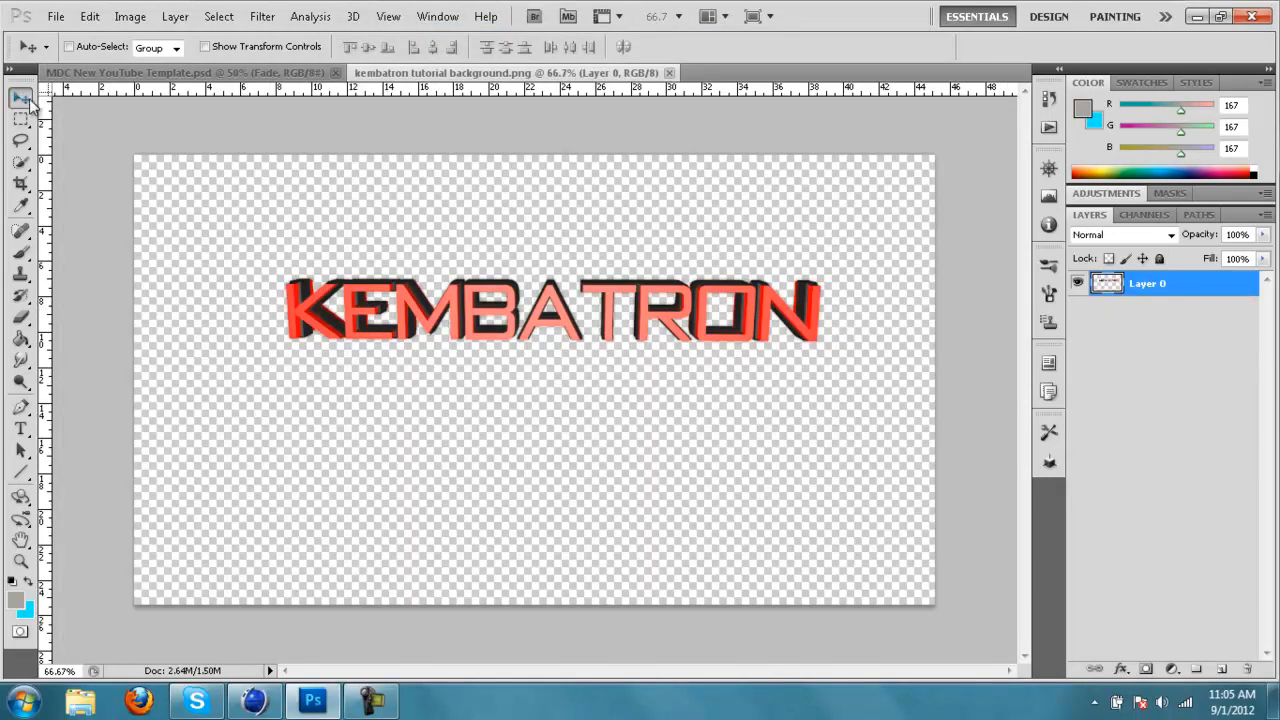
Copy the rendered text layer into the YouTube template document and position it over the upper part of the white content area.
{"action": "left_click_drag", "start_coordinate": [602, 323], "coordinate": [530, 345]}
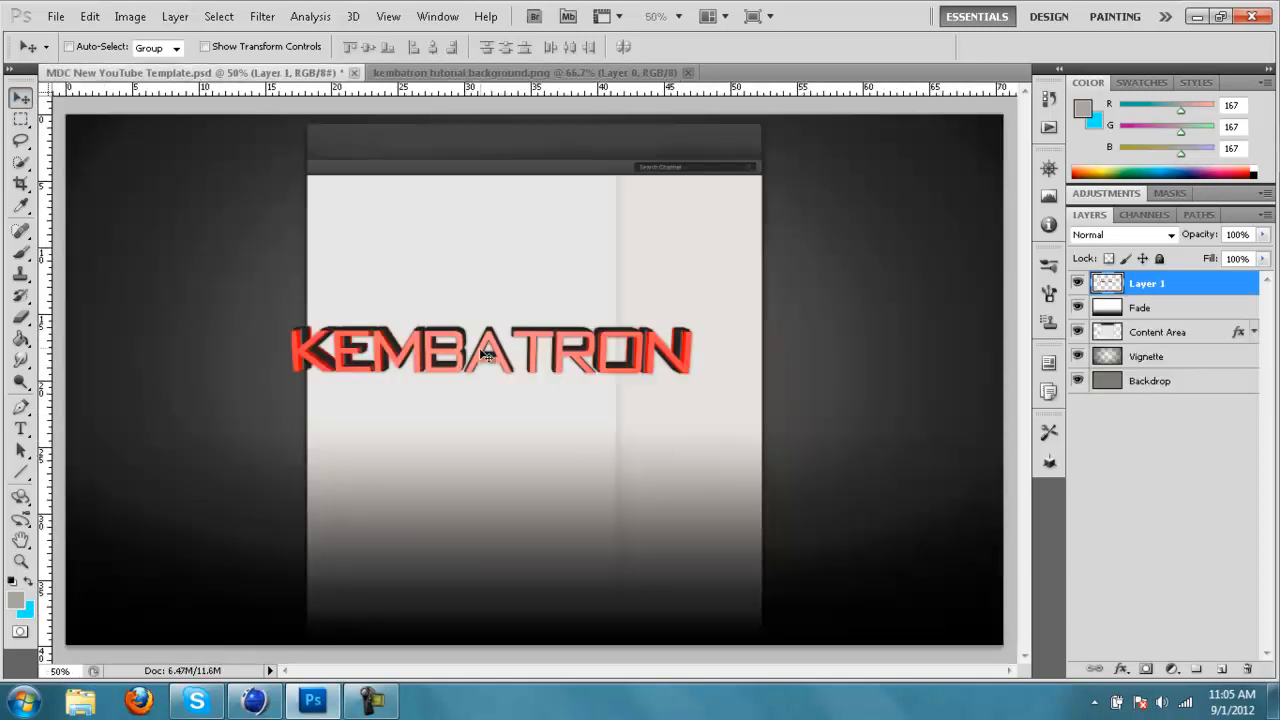
{"action": "left_click_drag", "start_coordinate": [516, 285], "coordinate": [528, 298]}
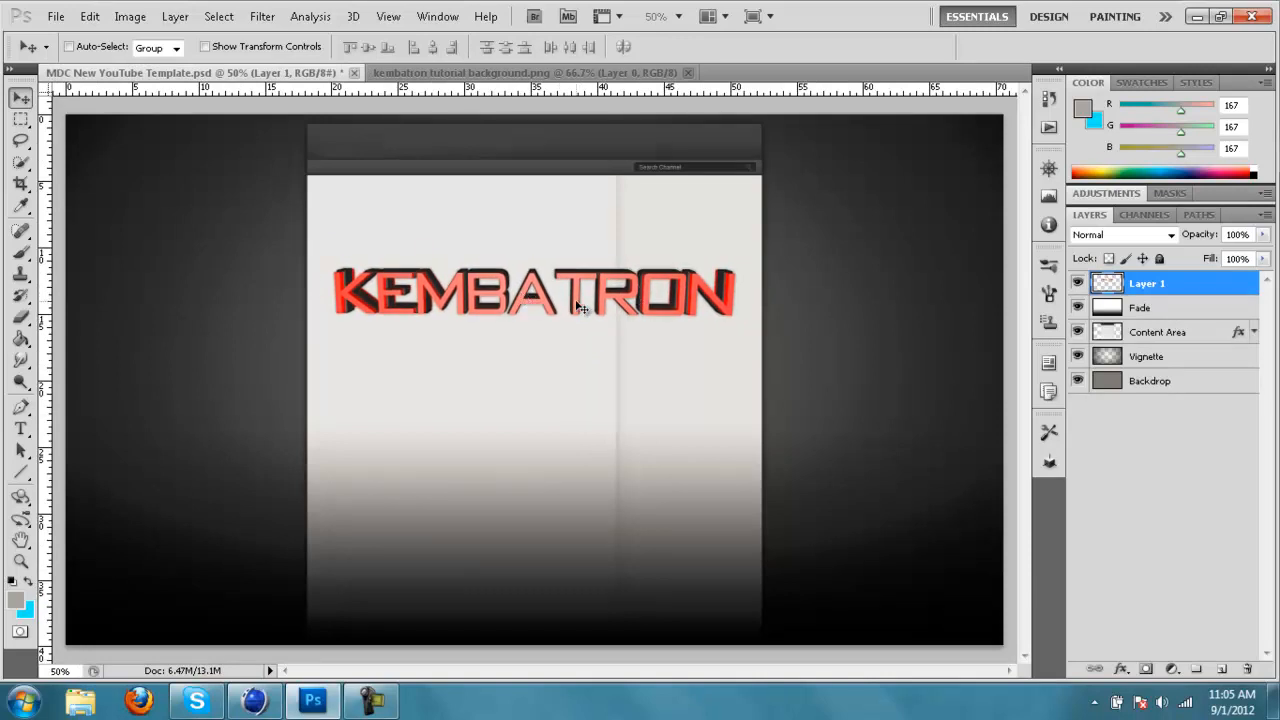
Rotate the KEMBATRON text layer 90° counterclockwise and place it vertically along the outside of the content area's left edge.
{"action": "left_click", "coordinate": [89, 16]}
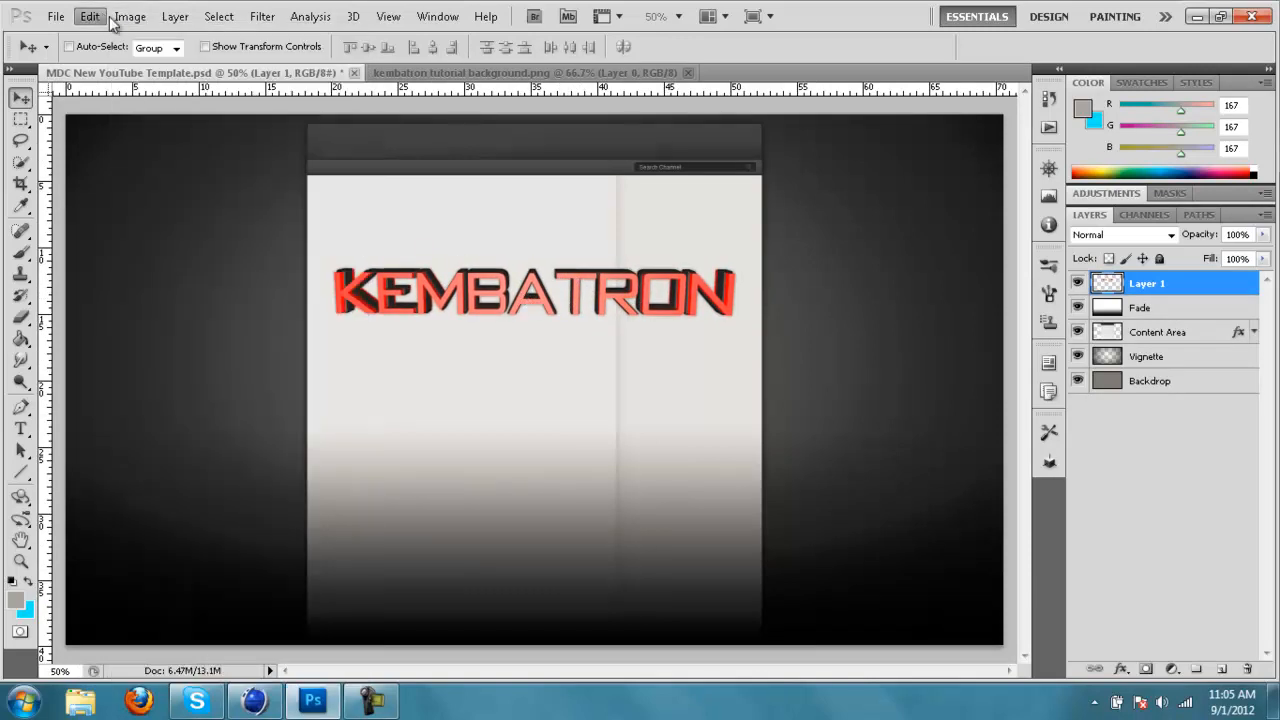
{"action": "left_click", "coordinate": [114, 17]}
{"action": "key", "text": "ctrl+t"}
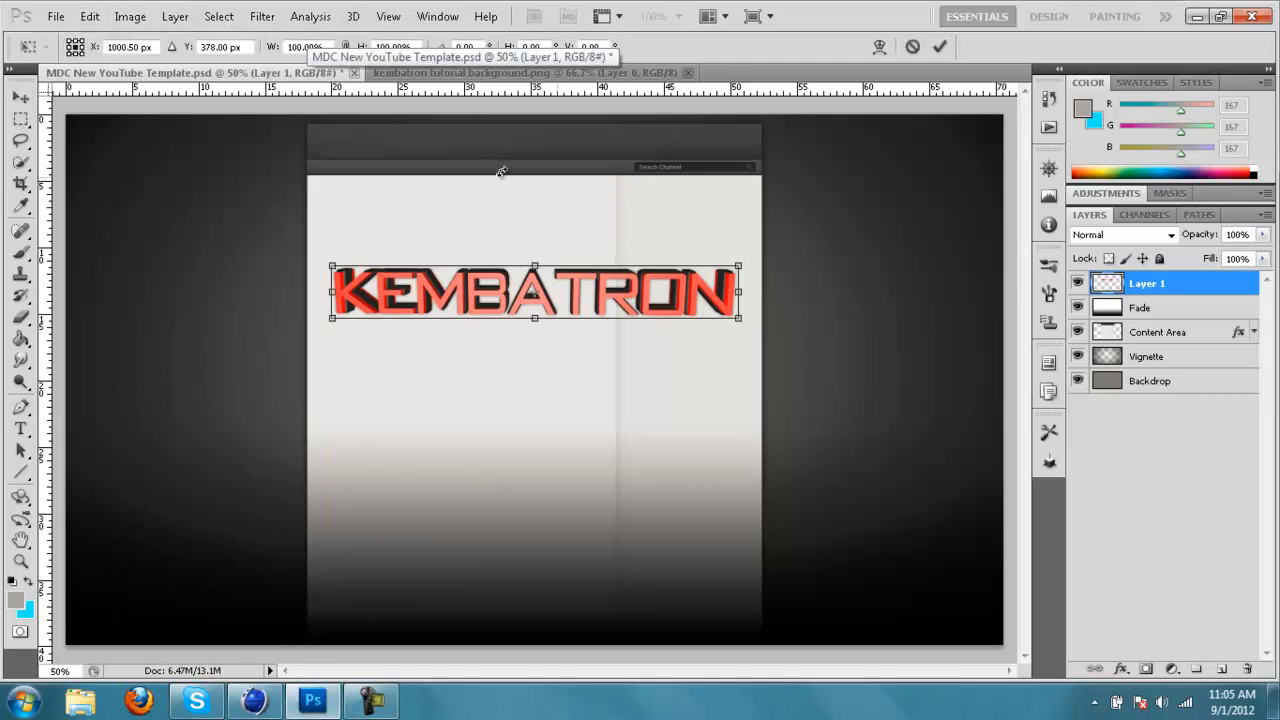
{"action": "left_click", "coordinate": [89, 18]}
{"action": "mouse_move", "coordinate": [158, 380]}
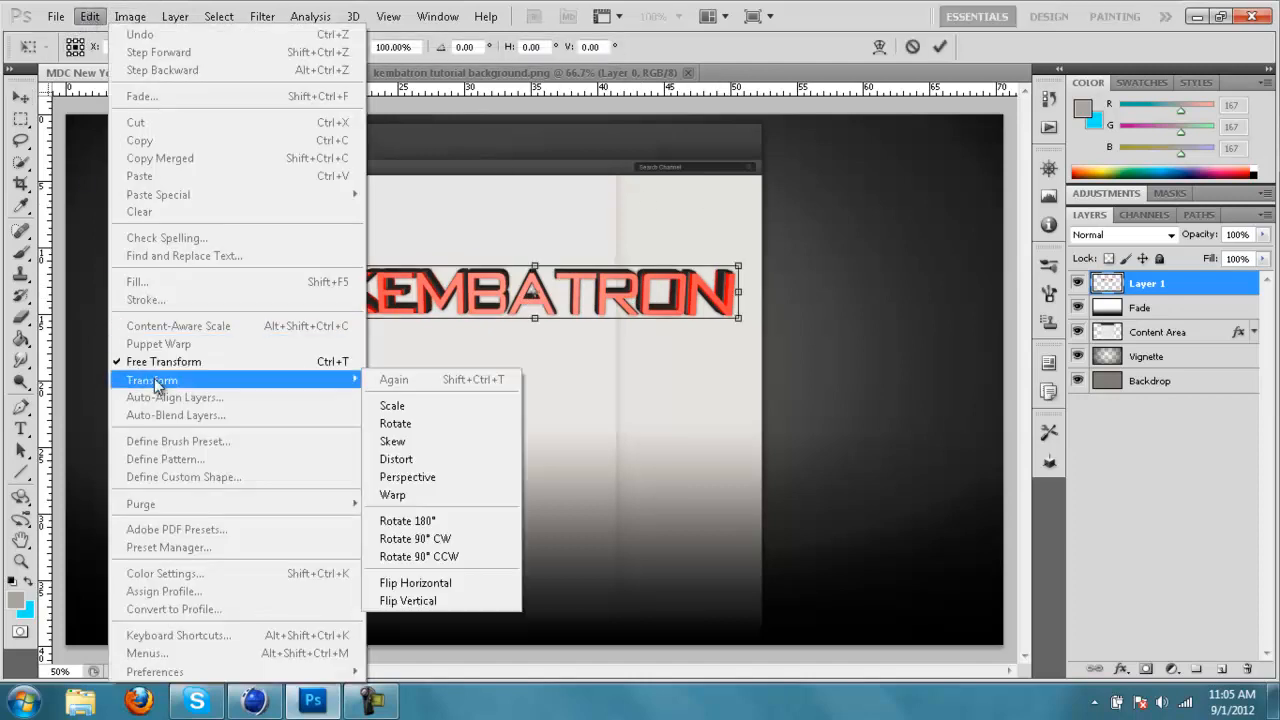
{"action": "left_click", "coordinate": [459, 562]}
{"action": "left_click_drag", "start_coordinate": [322, 456], "coordinate": [281, 475]}
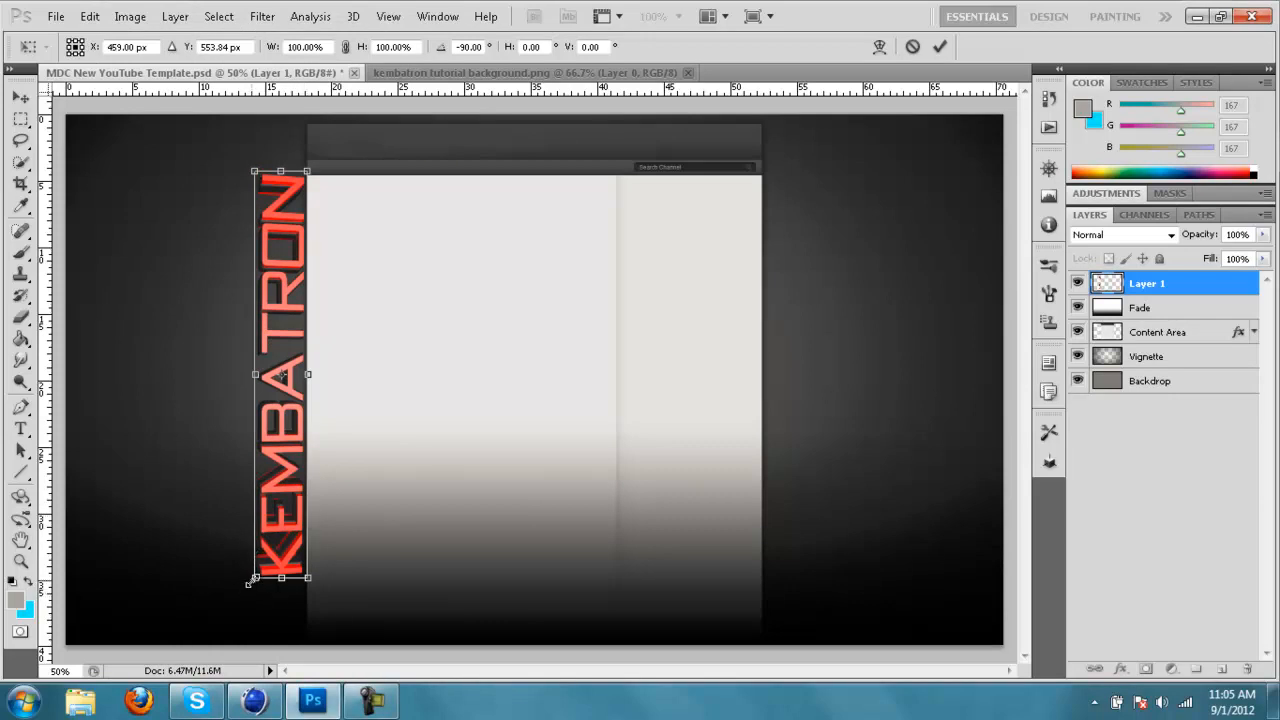
Scale the vertical text proportionally to about 59%, keeping it against the content area's upper left edge, and apply the transform.
{"action": "left_click_drag", "start_coordinate": [249, 582], "coordinate": [317, 420], "text": "shift"}
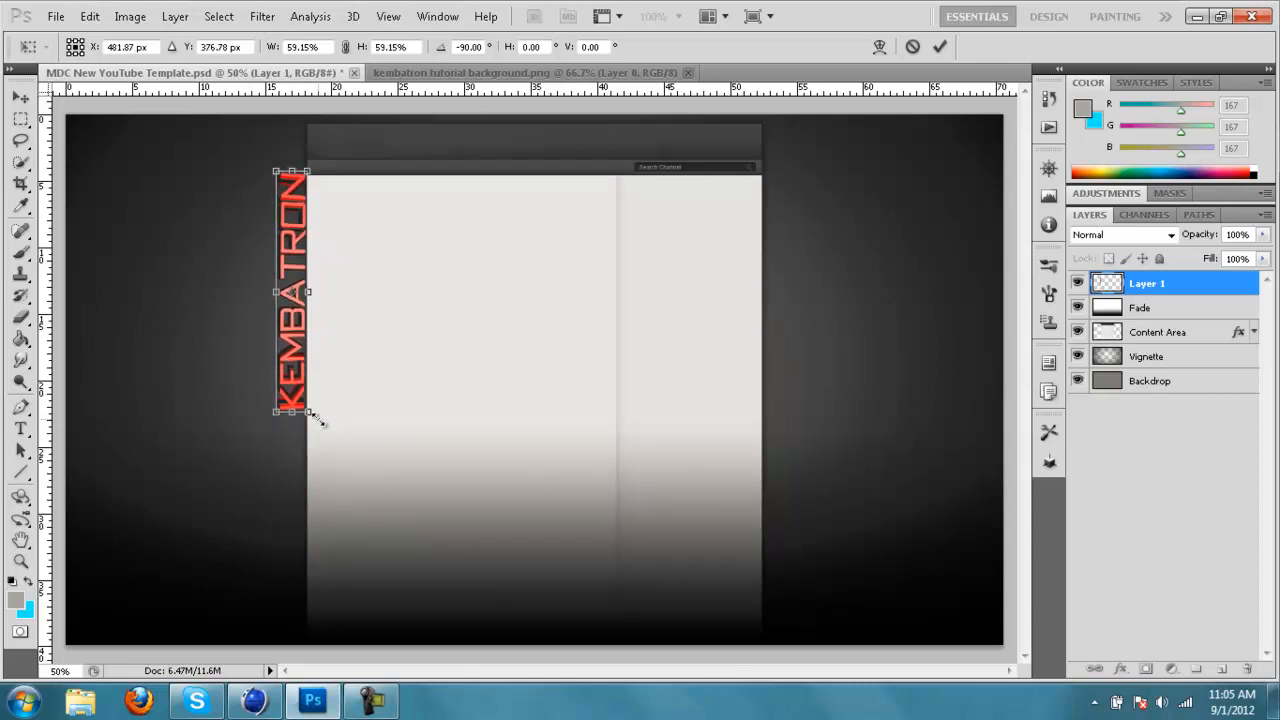
{"action": "left_click", "coordinate": [21, 98]}
{"action": "left_click", "coordinate": [540, 277]}
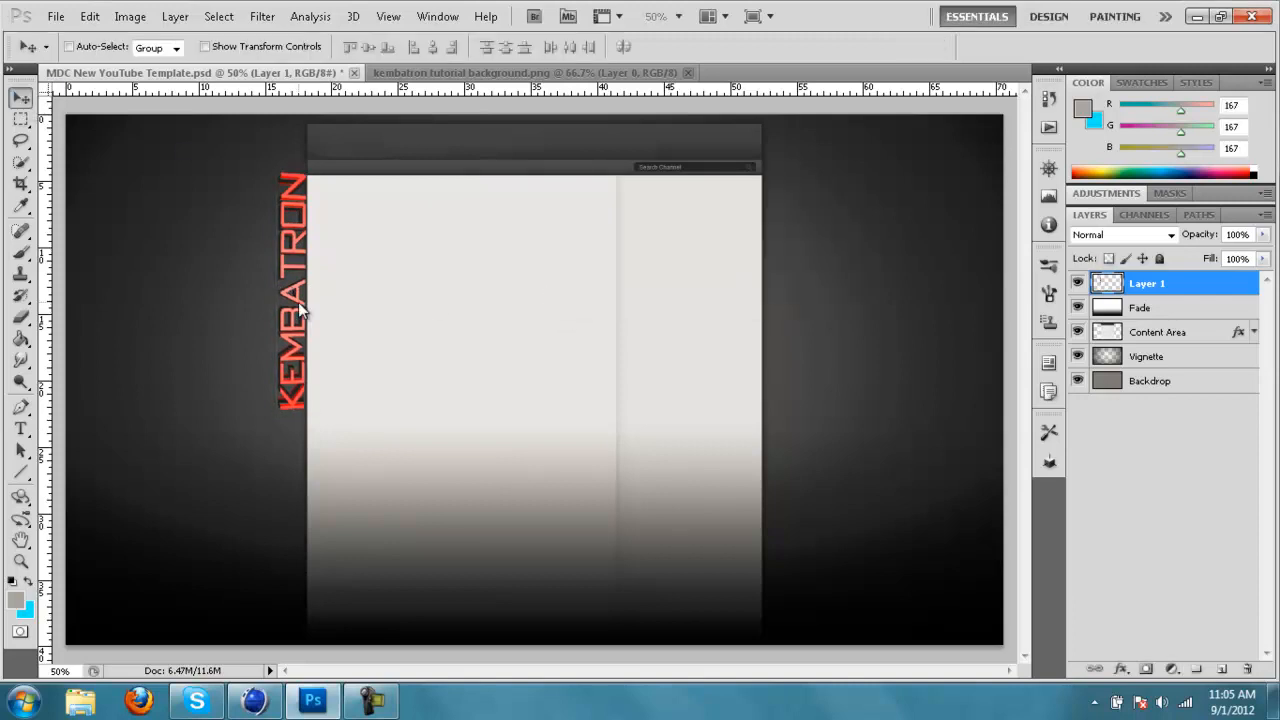
{"action": "left_click_drag", "start_coordinate": [293, 309], "coordinate": [293, 310]}
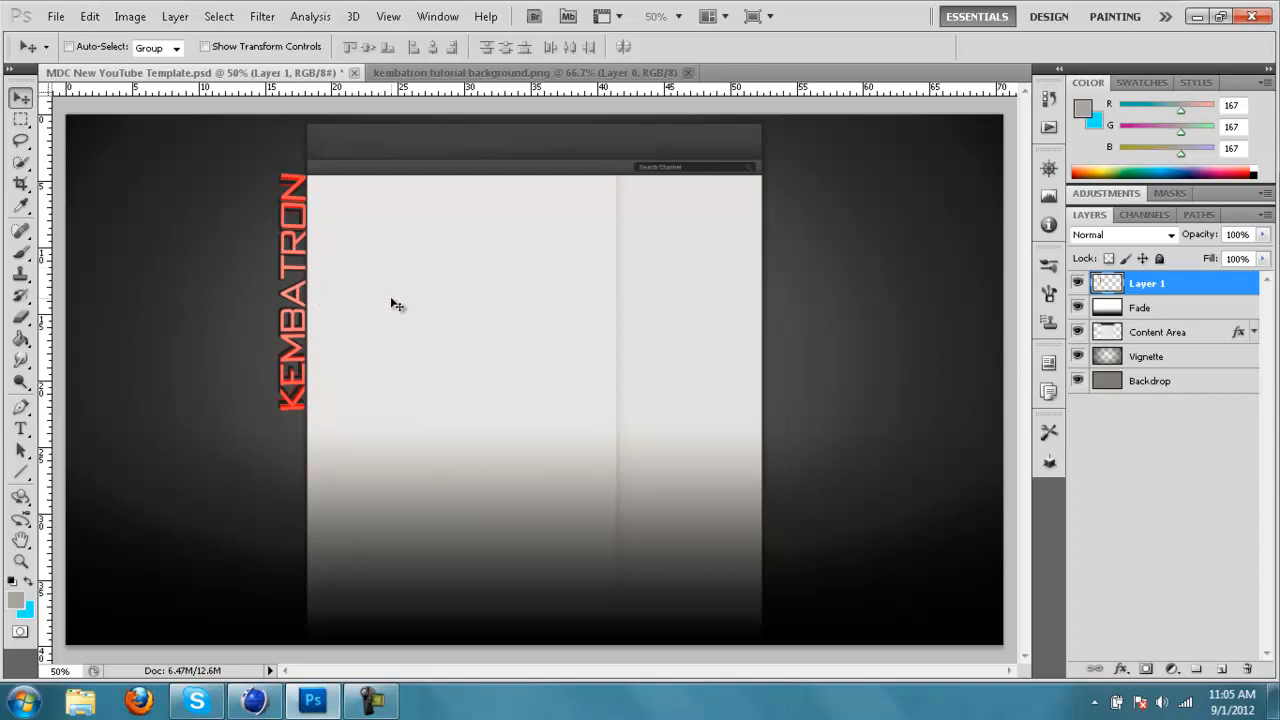
Add vertical guides at the content area's left edge, right edge and horizontal centre.
{"action": "key", "text": "ctrl+r"}
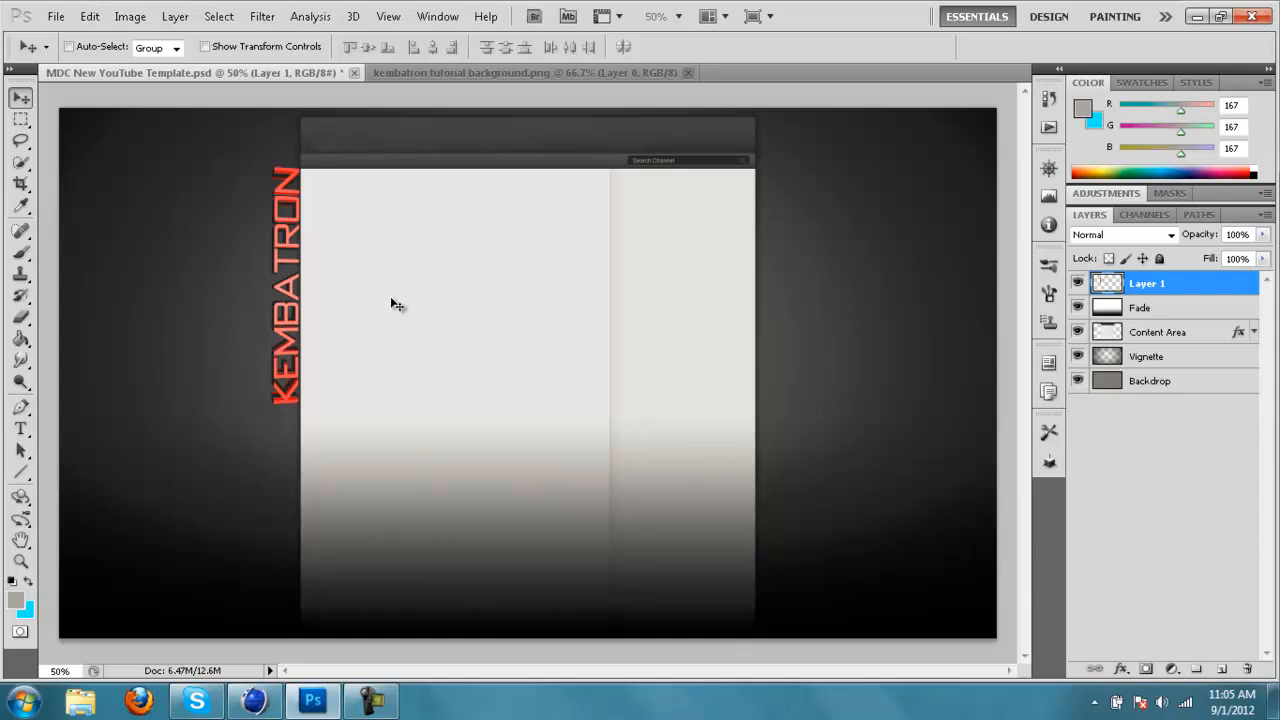
{"action": "key", "text": "ctrl+r"}
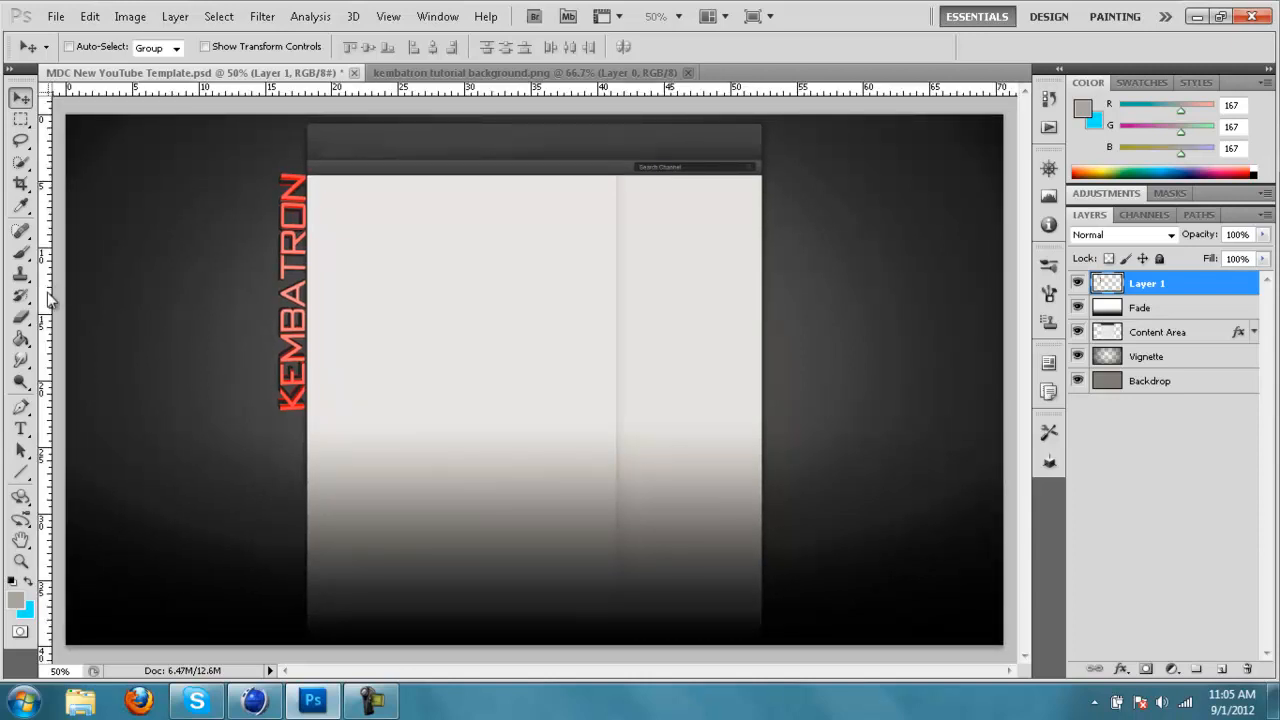
{"action": "left_click_drag", "start_coordinate": [48, 300], "coordinate": [307, 282]}
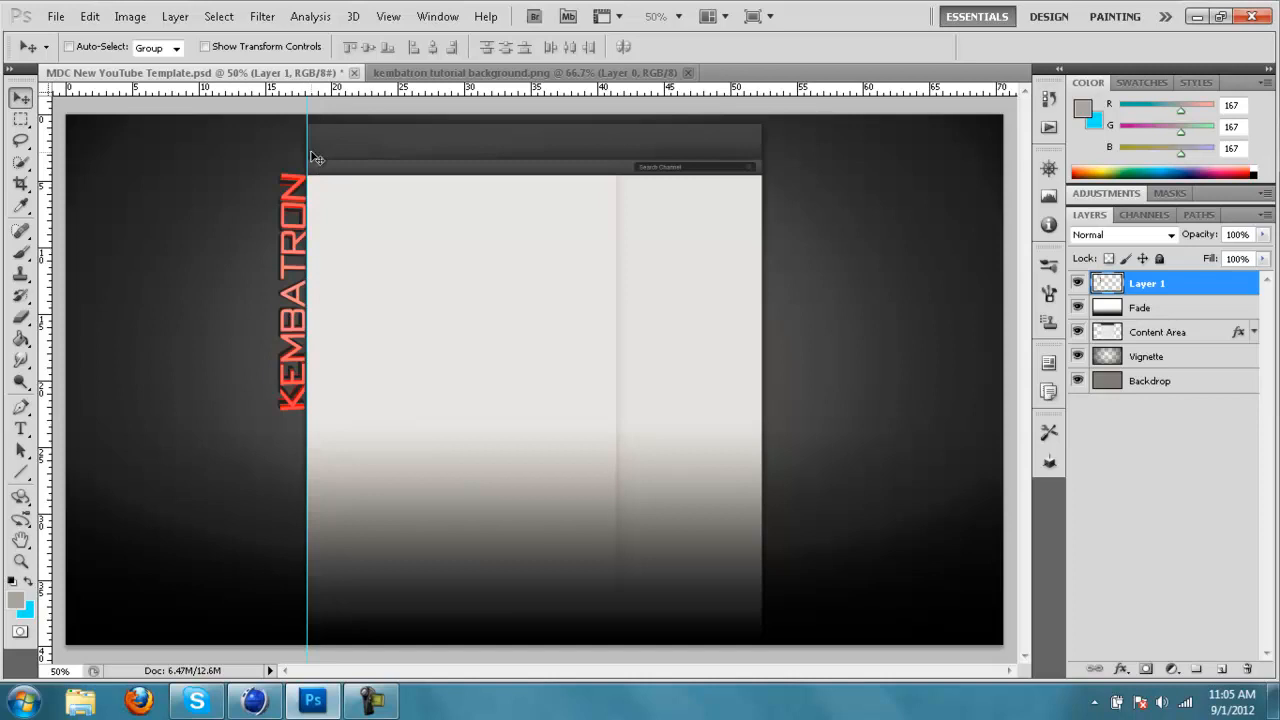
{"action": "left_click_drag", "start_coordinate": [44, 432], "coordinate": [763, 348]}
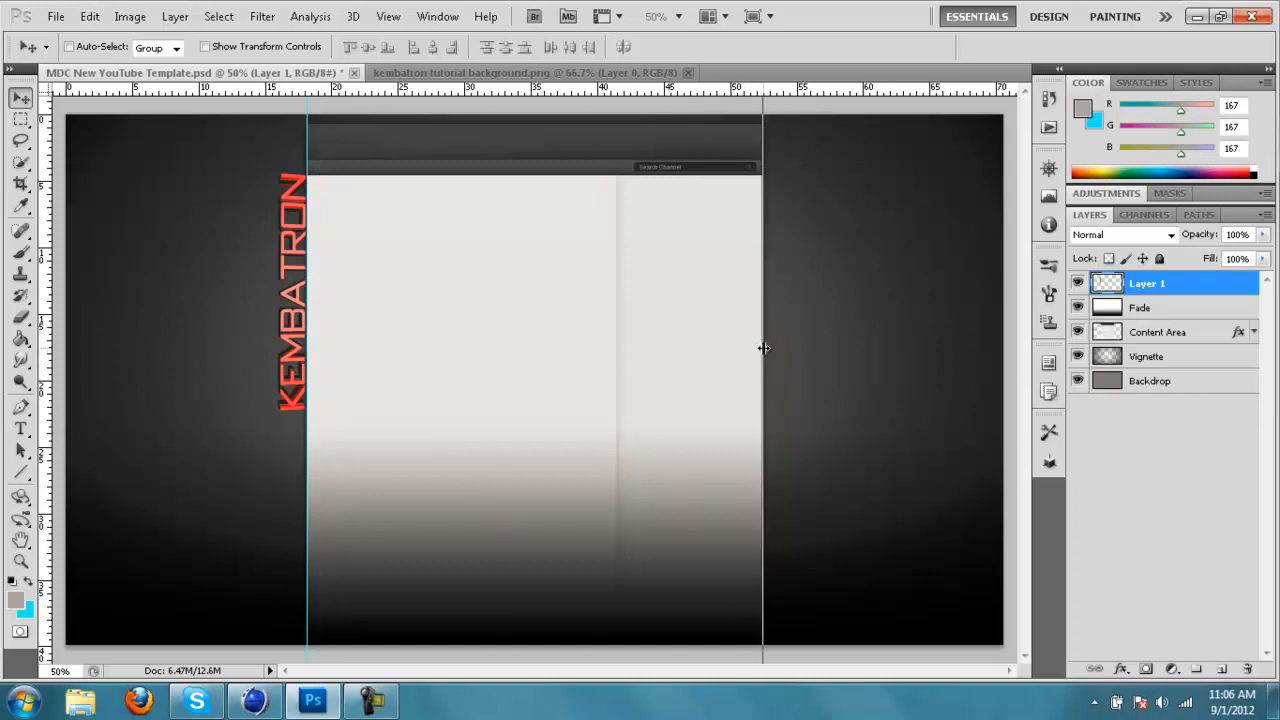
{"action": "left_click_drag", "start_coordinate": [50, 344], "coordinate": [533, 373]}
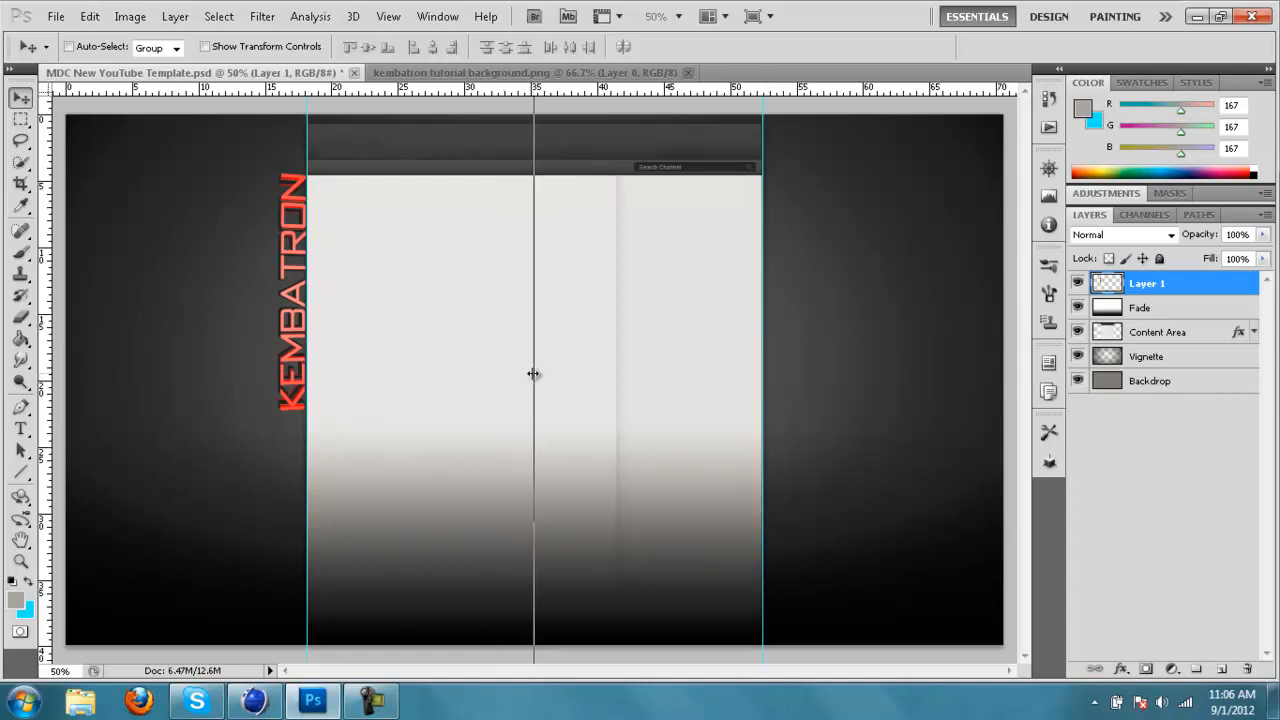
{"action": "left_click_drag", "start_coordinate": [533, 373], "coordinate": [532, 372]}
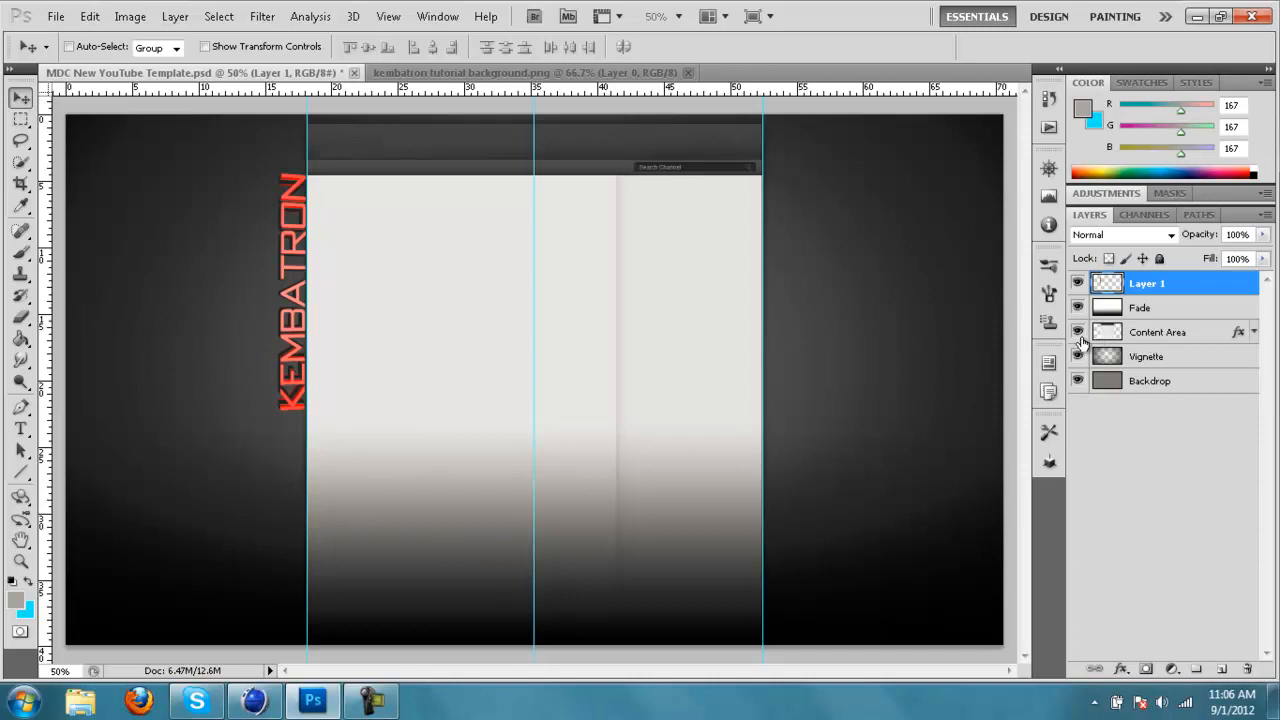
Add a horizontal guide through the vertical midpoint of the rotated text.
{"action": "key", "text": "ctrl+t"}
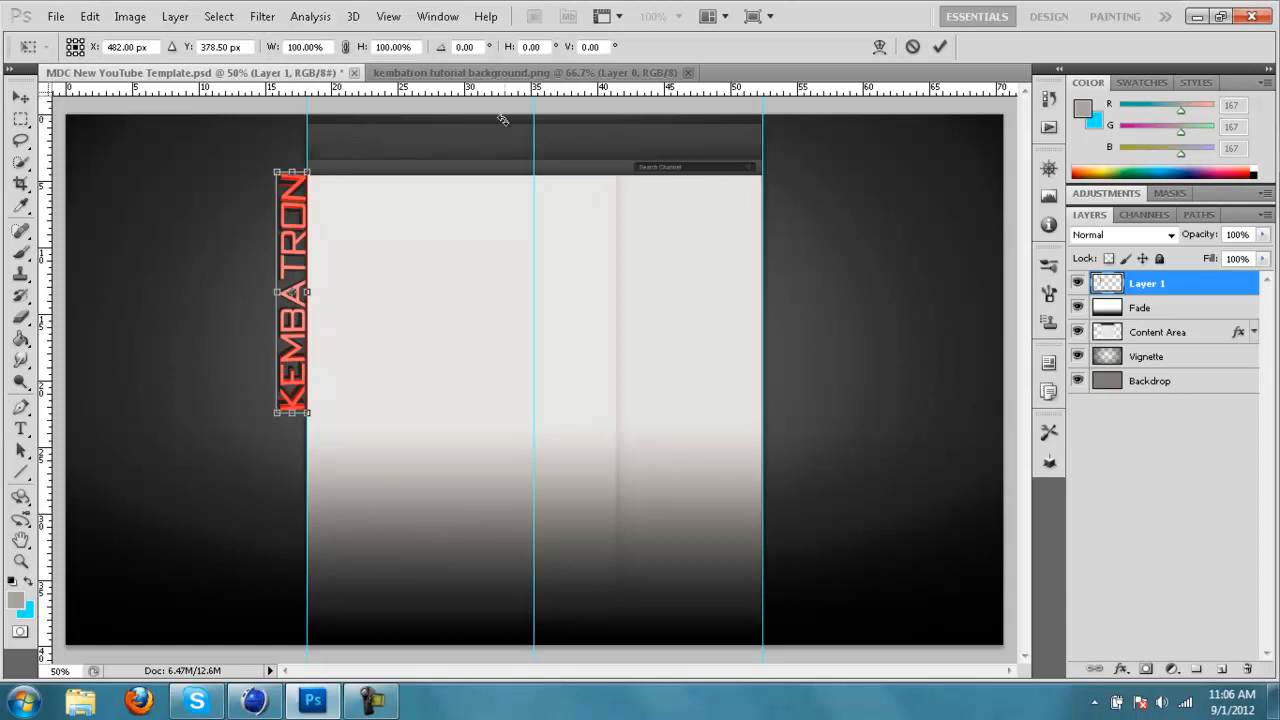
{"action": "left_click_drag", "start_coordinate": [502, 95], "coordinate": [450, 297]}
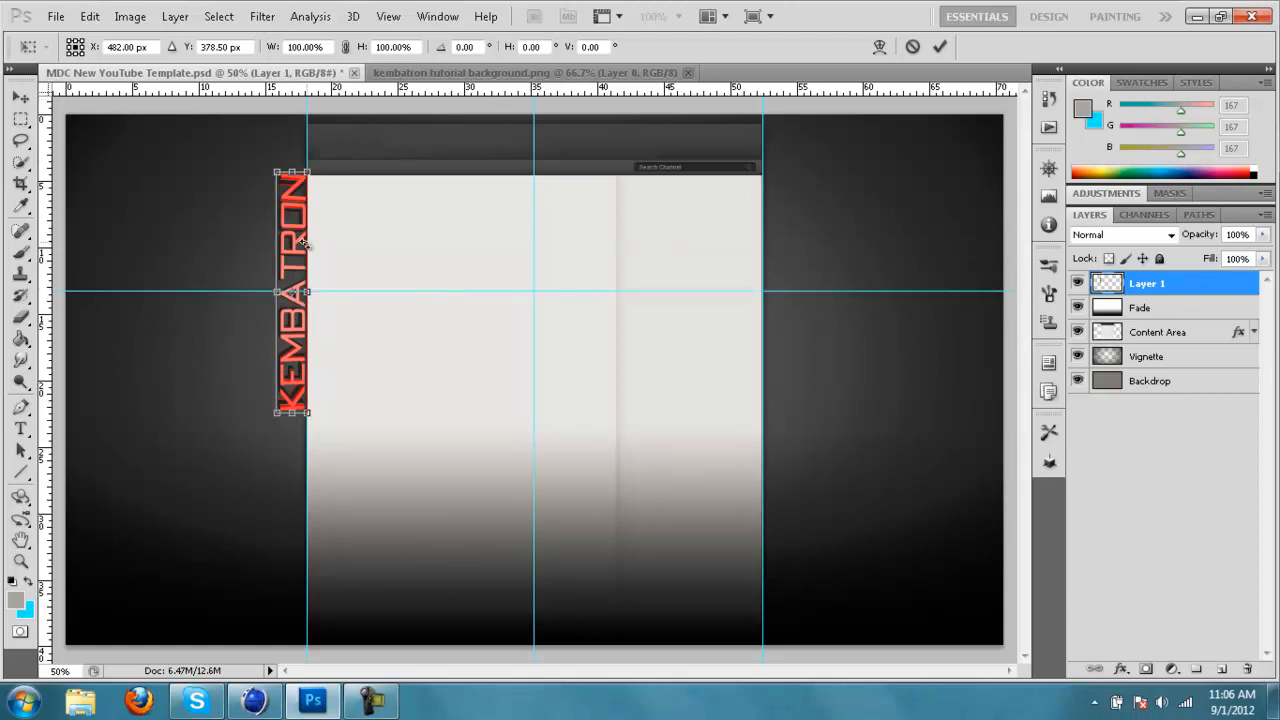
{"action": "left_click", "coordinate": [20, 97]}
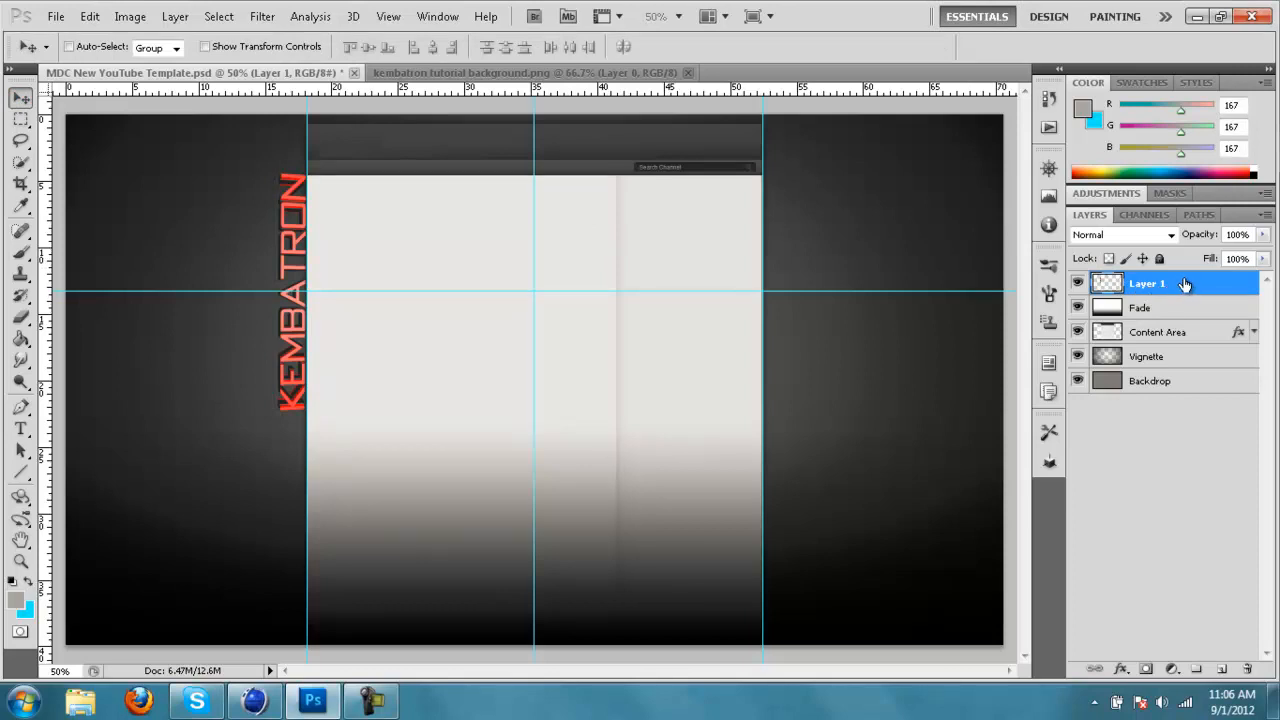
Duplicate the vertical text layer and move the copy against the outside of the content area's right edge.
{"action": "key", "text": "ctrl+j"}
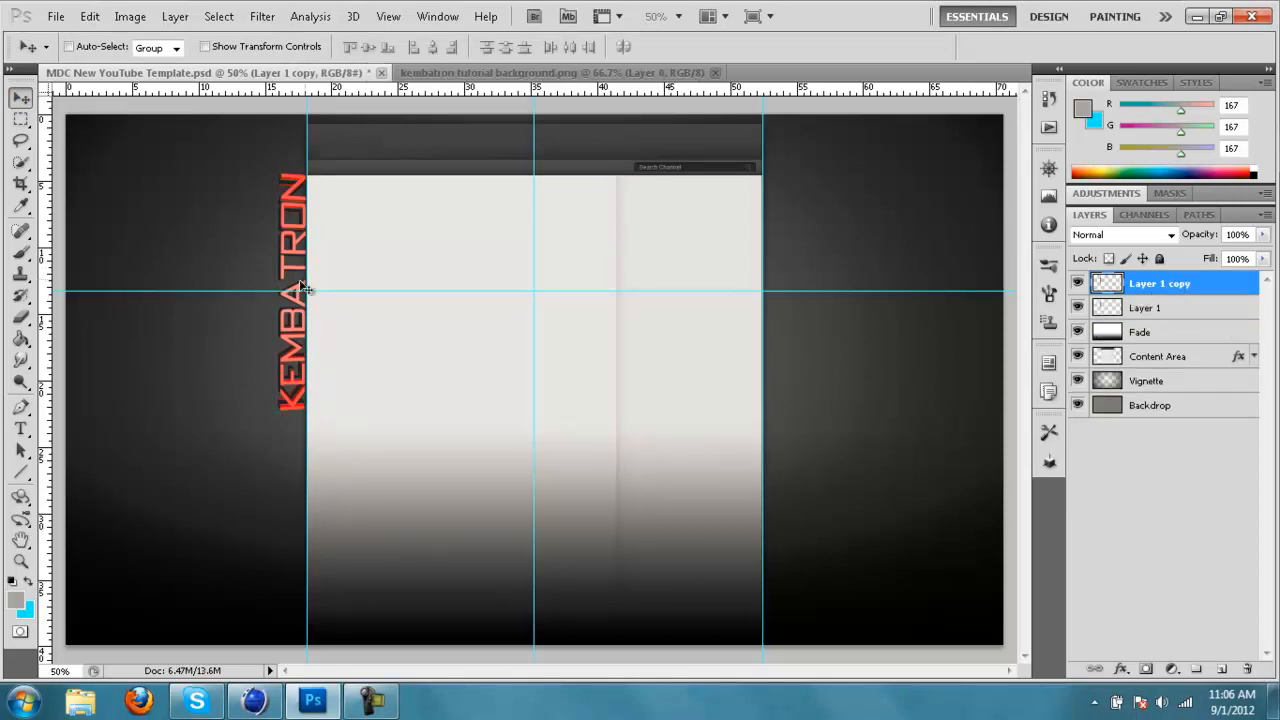
{"action": "left_click_drag", "start_coordinate": [297, 291], "coordinate": [476, 291]}
{"action": "left_click_drag", "start_coordinate": [298, 245], "coordinate": [783, 251]}
Rotate the copied text 180°, align its centre with the horizontal guide, and apply the transform.
{"action": "key", "text": "ctrl+t"}
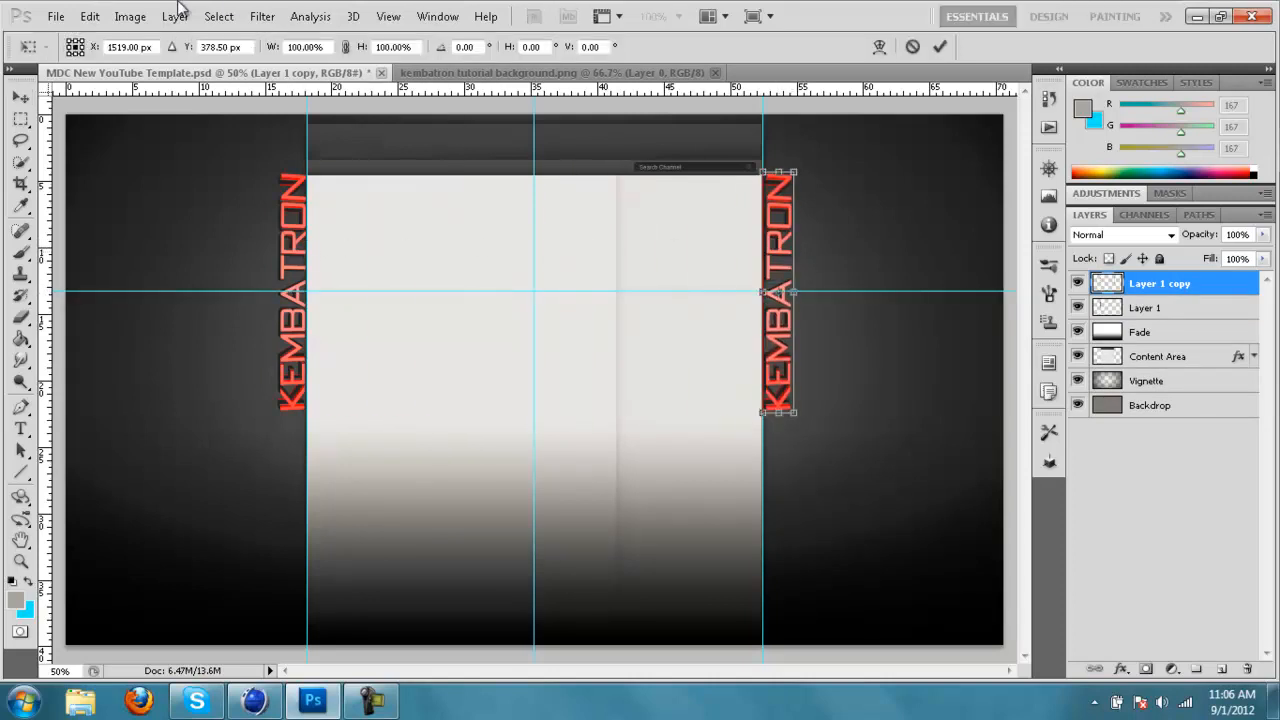
{"action": "left_click", "coordinate": [90, 16]}
{"action": "mouse_move", "coordinate": [155, 384]}
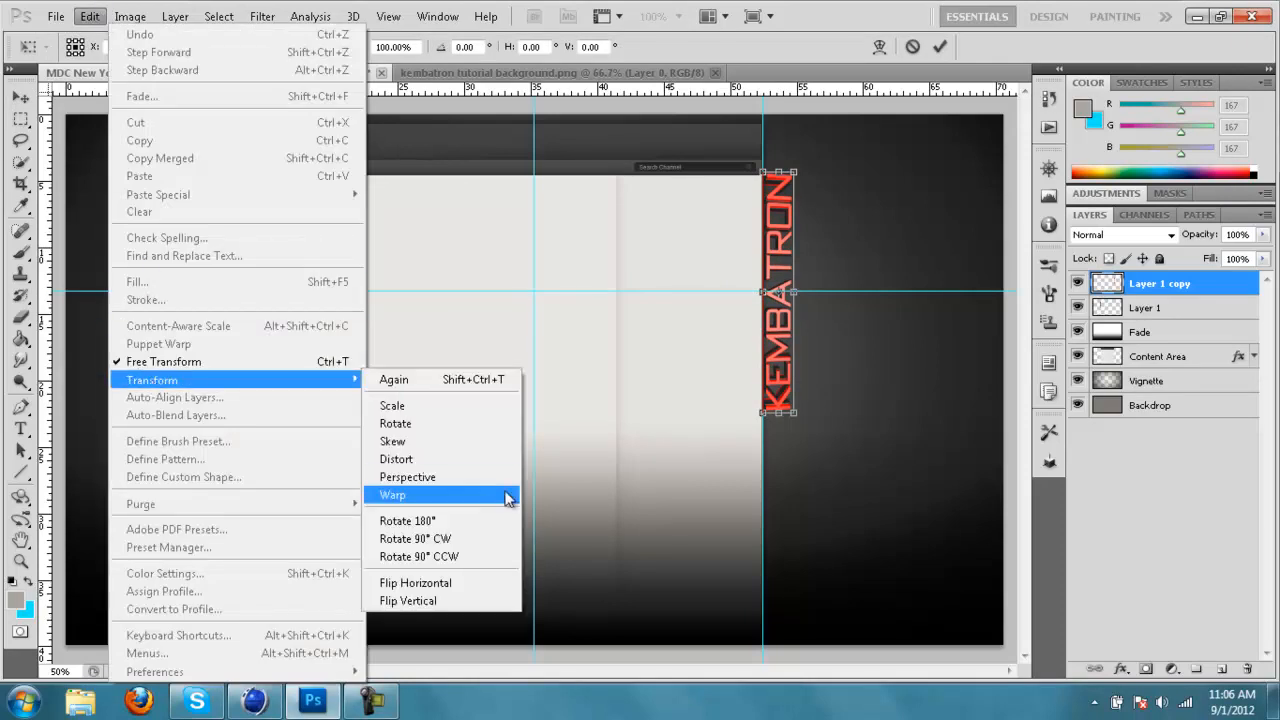
{"action": "left_click", "coordinate": [451, 520]}
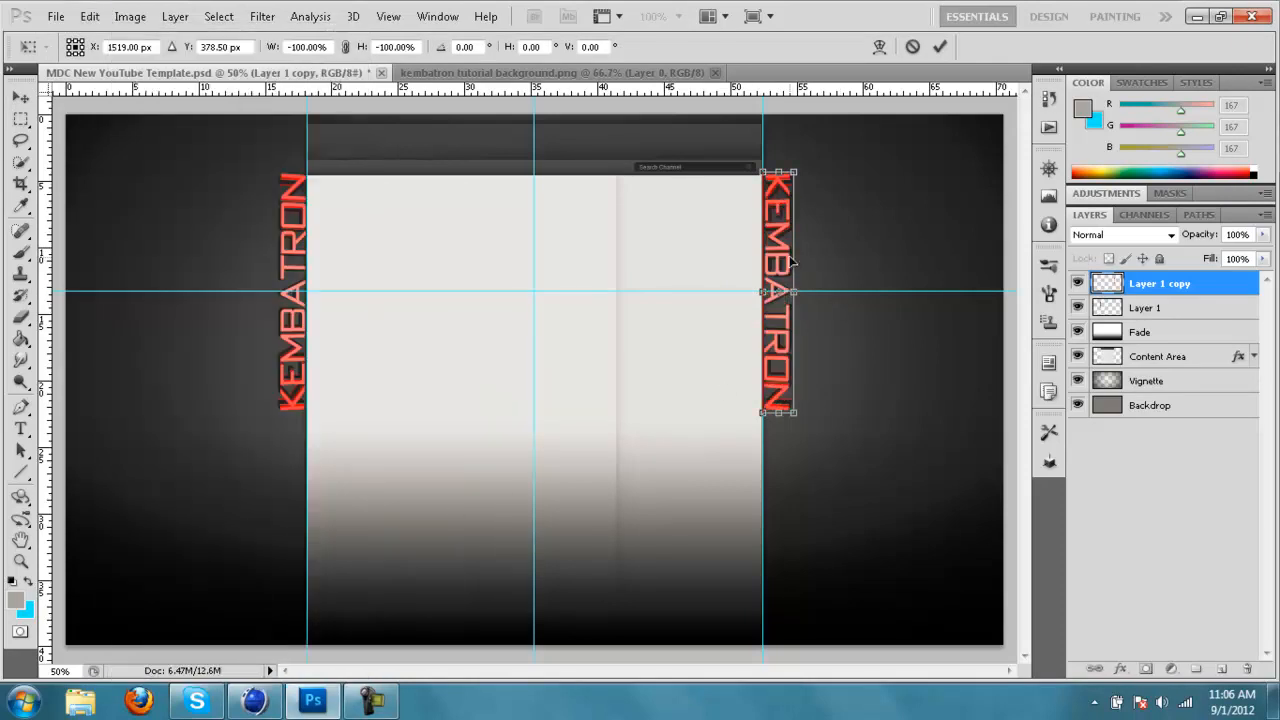
{"action": "mouse_move", "coordinate": [773, 264]}
{"action": "left_mouse_down"}
{"action": "mouse_move", "coordinate": [774, 222]}
{"action": "mouse_move", "coordinate": [780, 271]}
{"action": "left_mouse_up"}
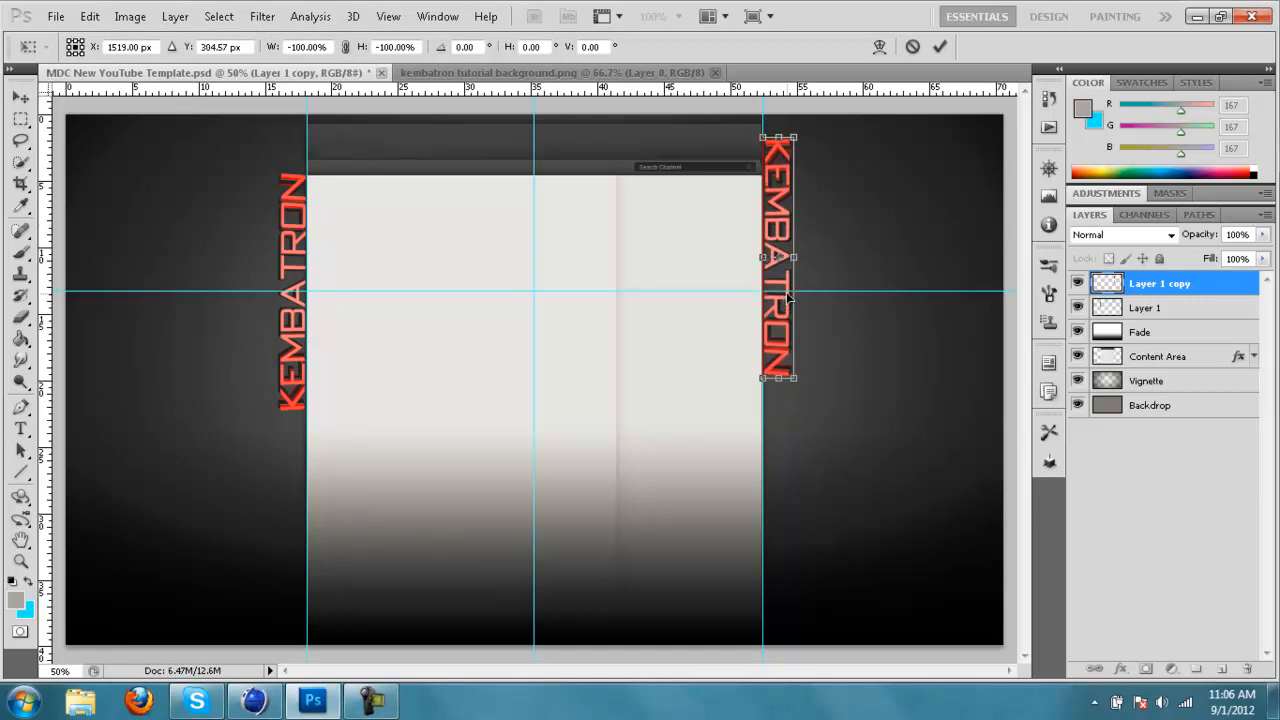
{"action": "left_click_drag", "start_coordinate": [789, 202], "coordinate": [776, 244]}
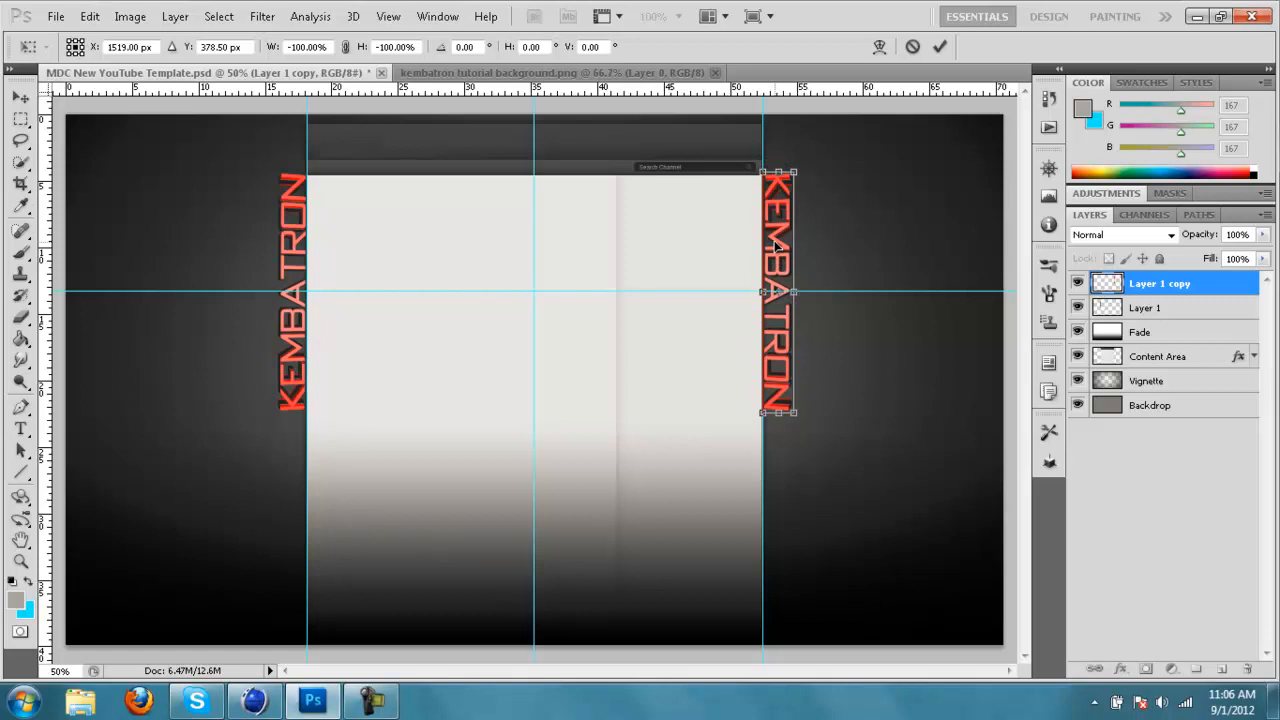
{"action": "left_click", "coordinate": [19, 92]}
{"action": "left_click", "coordinate": [543, 274]}
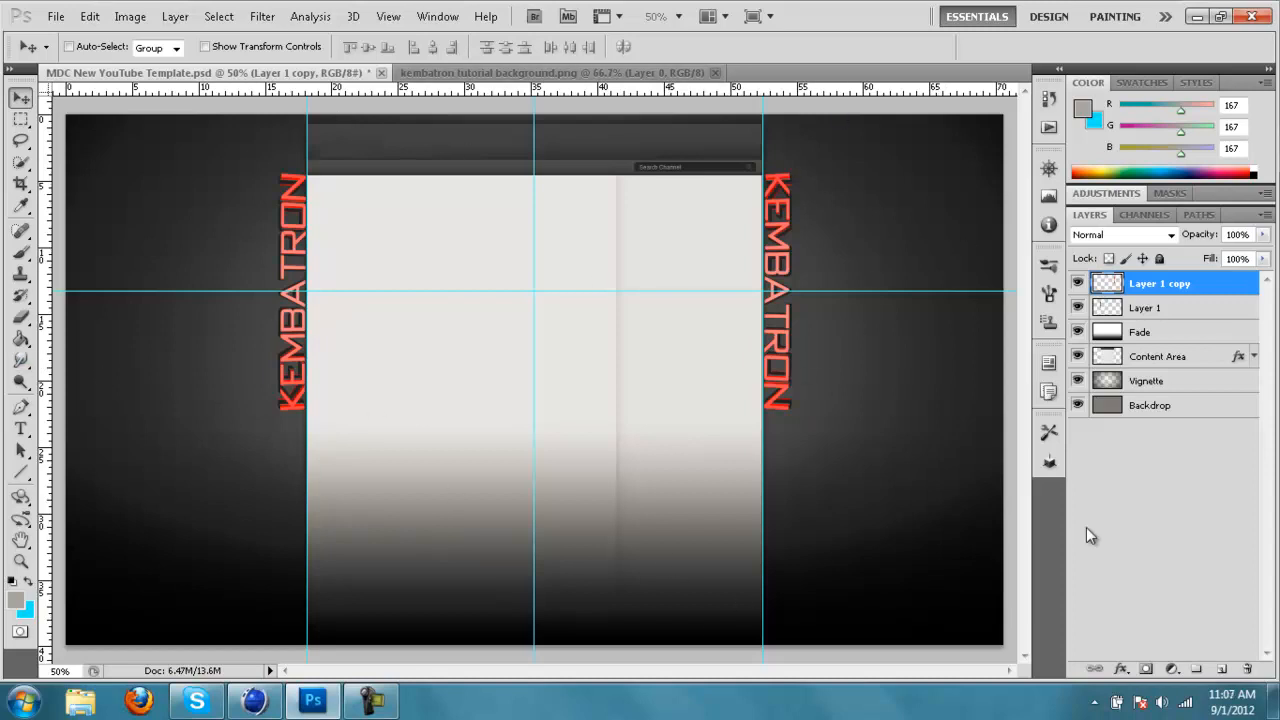
Add a Gradient Overlay to the Backdrop layer and choose the Black, White gradient for editing.
{"action": "left_click", "coordinate": [1179, 414]}
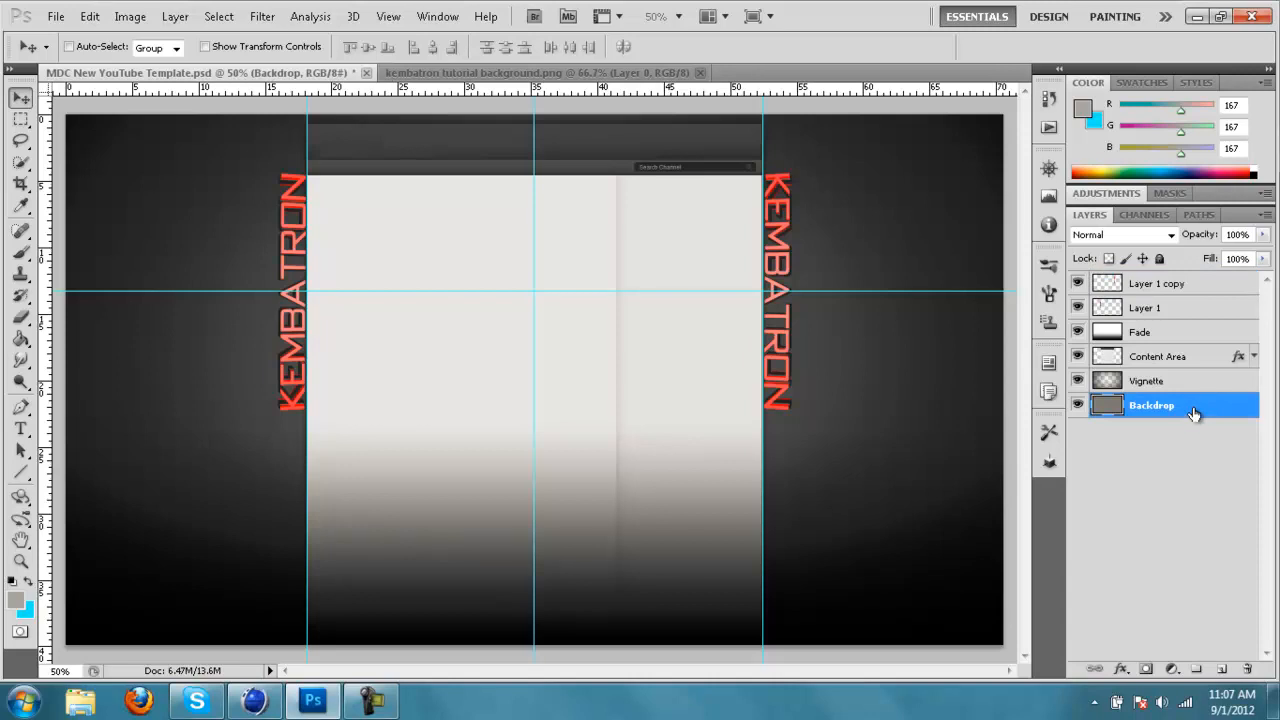
{"action": "double_click", "coordinate": [1196, 410]}
{"action": "left_click_drag", "start_coordinate": [888, 112], "coordinate": [1006, 87]}
{"action": "left_click", "coordinate": [840, 340]}
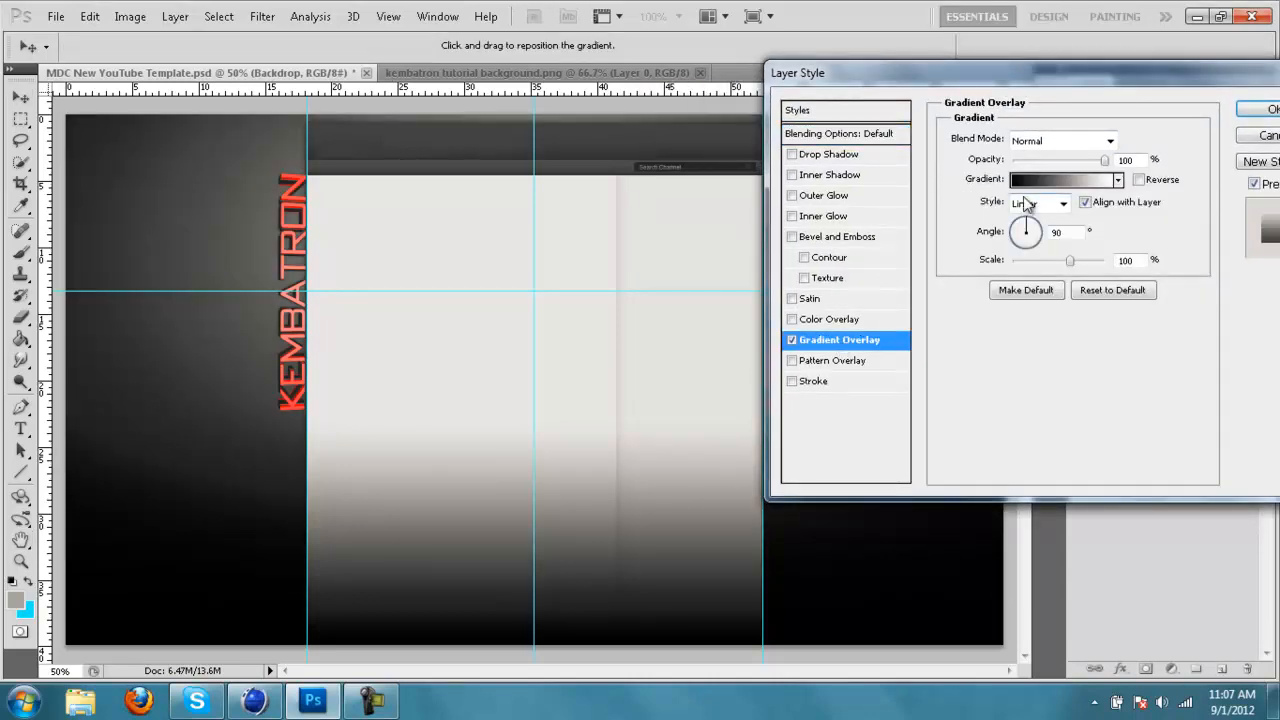
{"action": "left_click", "coordinate": [1018, 190]}
{"action": "left_click", "coordinate": [900, 168]}
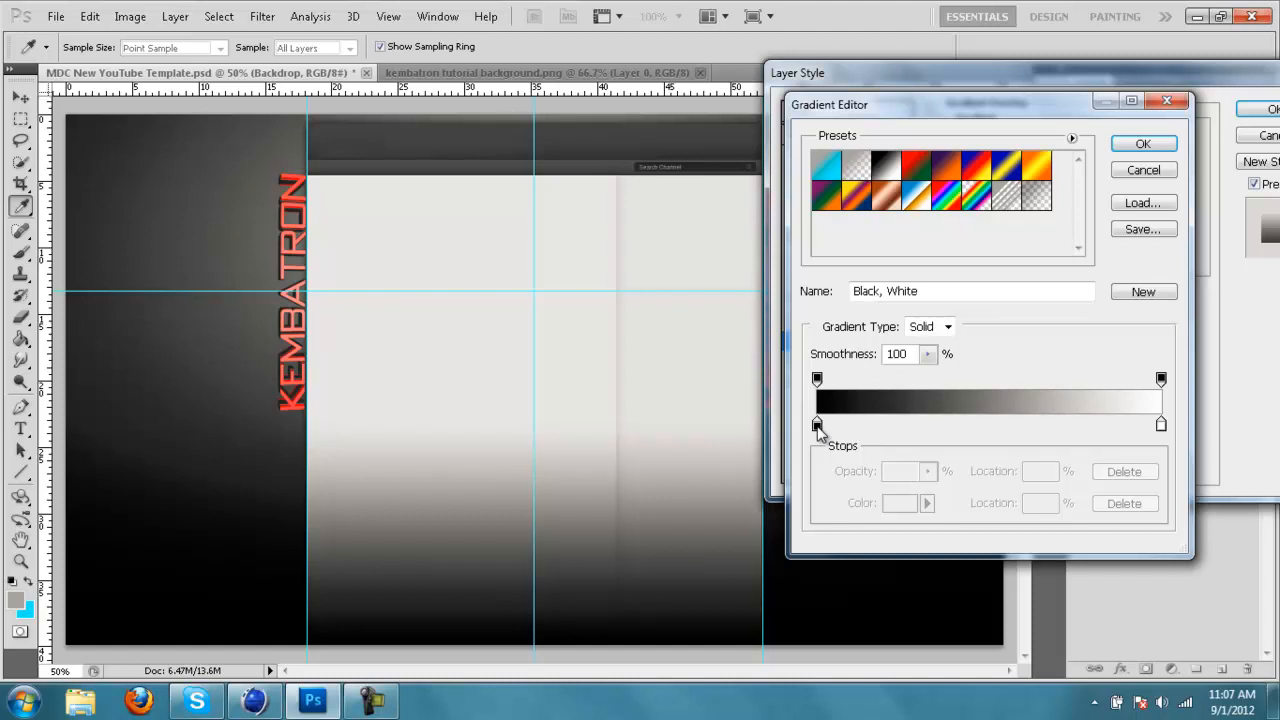
Change the gradient's white end stop to red ff2400 and apply the overlay to the backdrop.
{"action": "double_click", "coordinate": [1161, 424]}
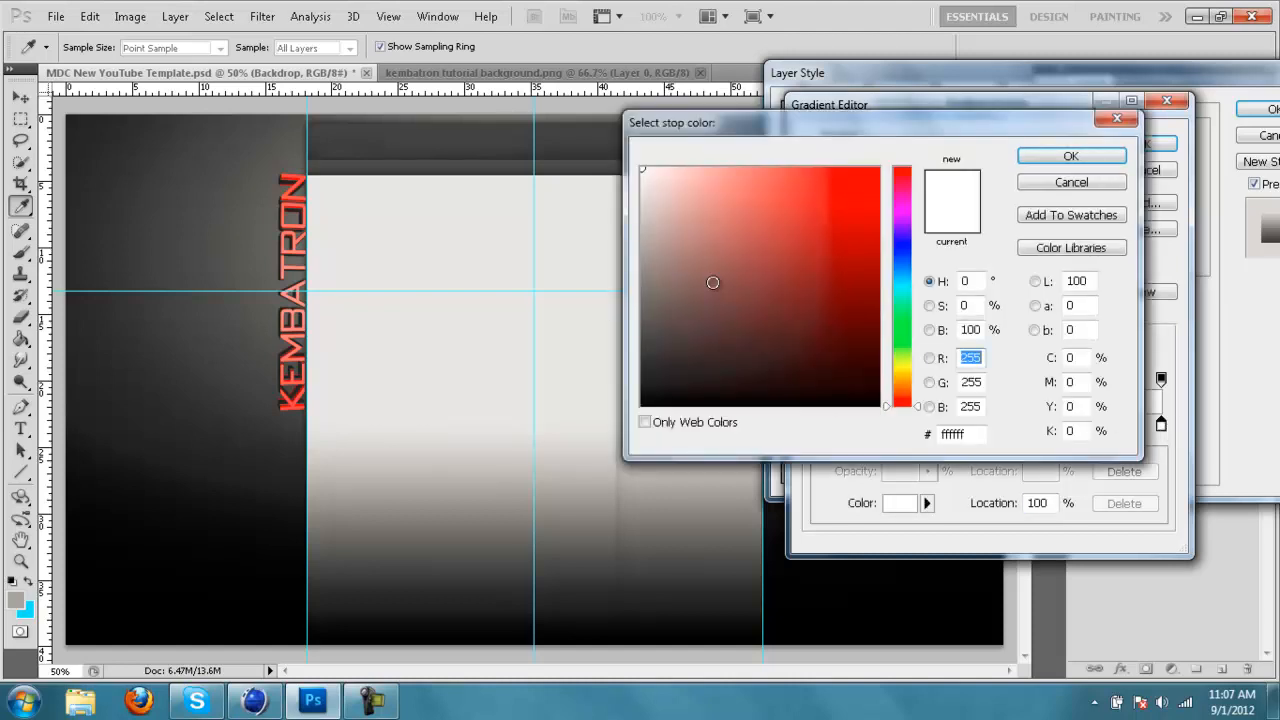
{"action": "left_click", "coordinate": [903, 402]}
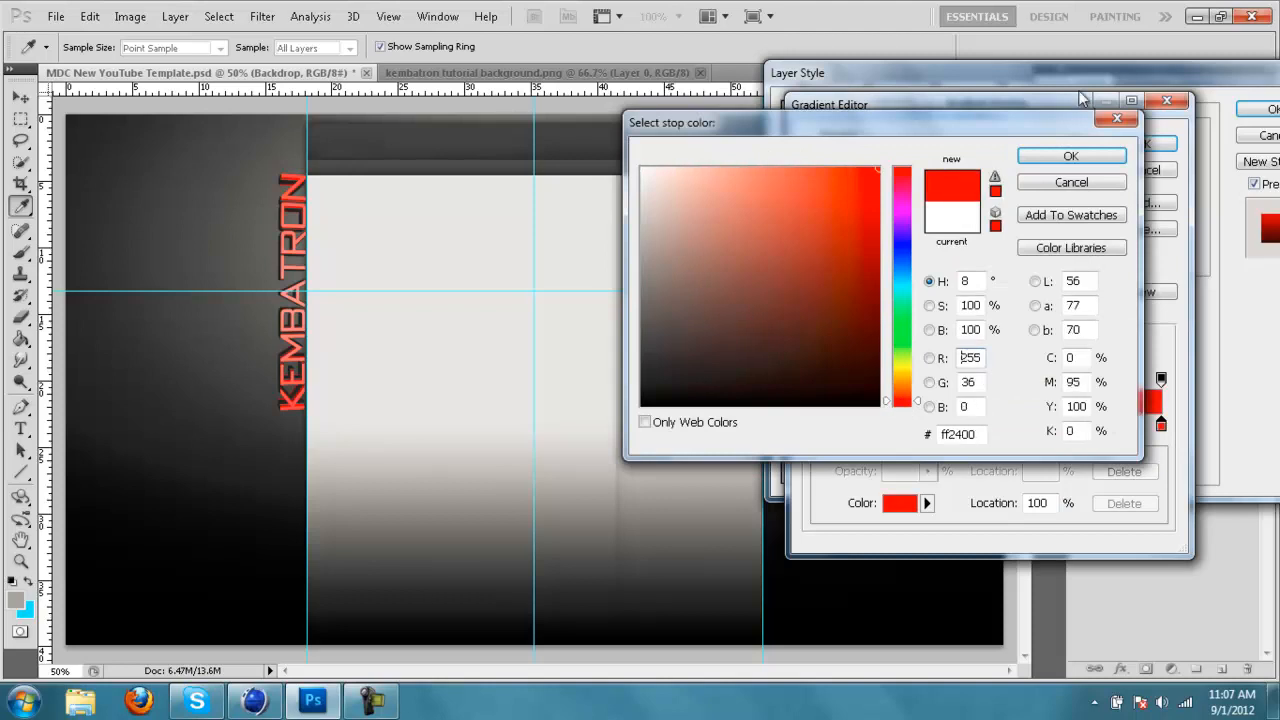
{"action": "left_click_drag", "start_coordinate": [810, 234], "coordinate": [879, 168]}
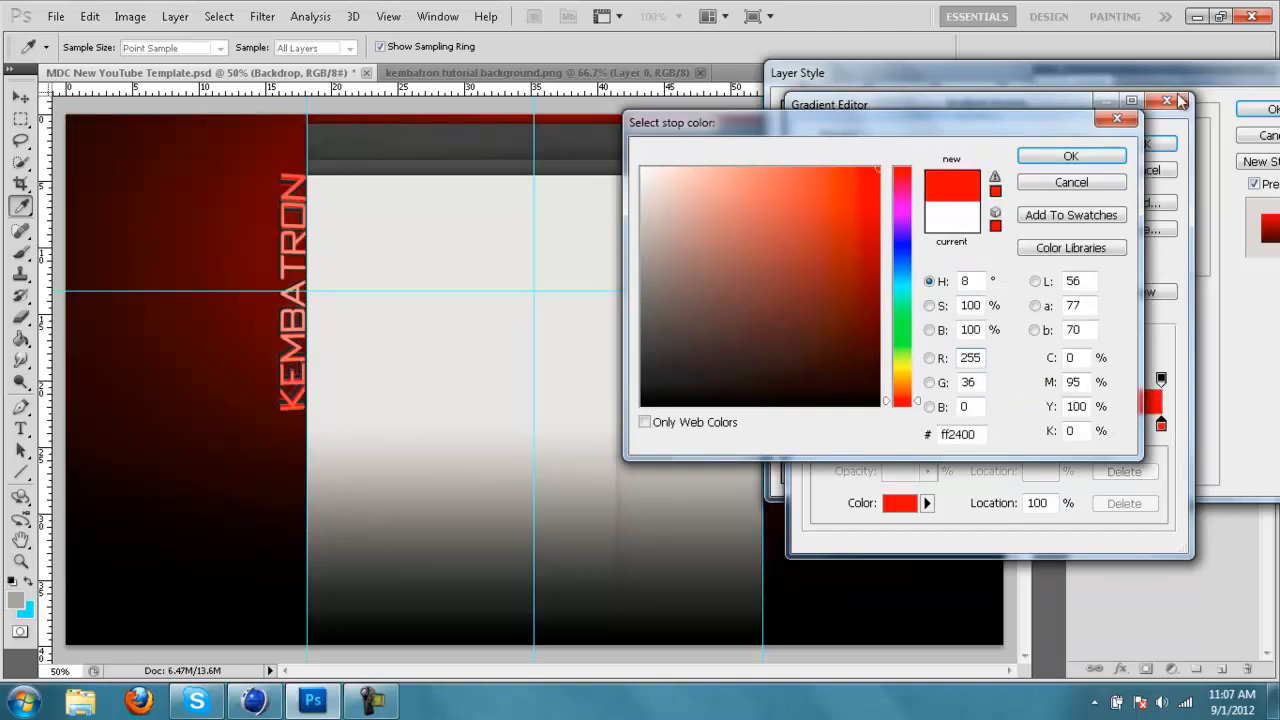
{"action": "left_click", "coordinate": [1068, 157]}
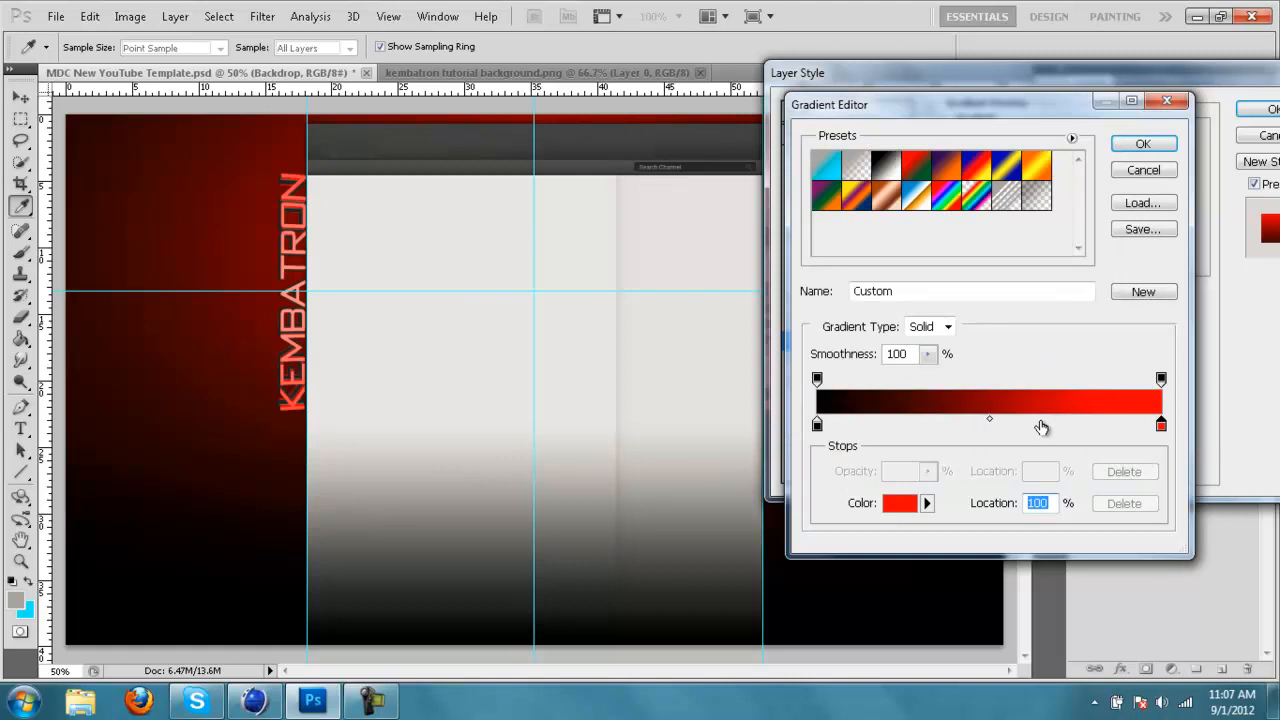
{"action": "left_click", "coordinate": [1143, 144]}
{"action": "left_click", "coordinate": [1265, 109]}
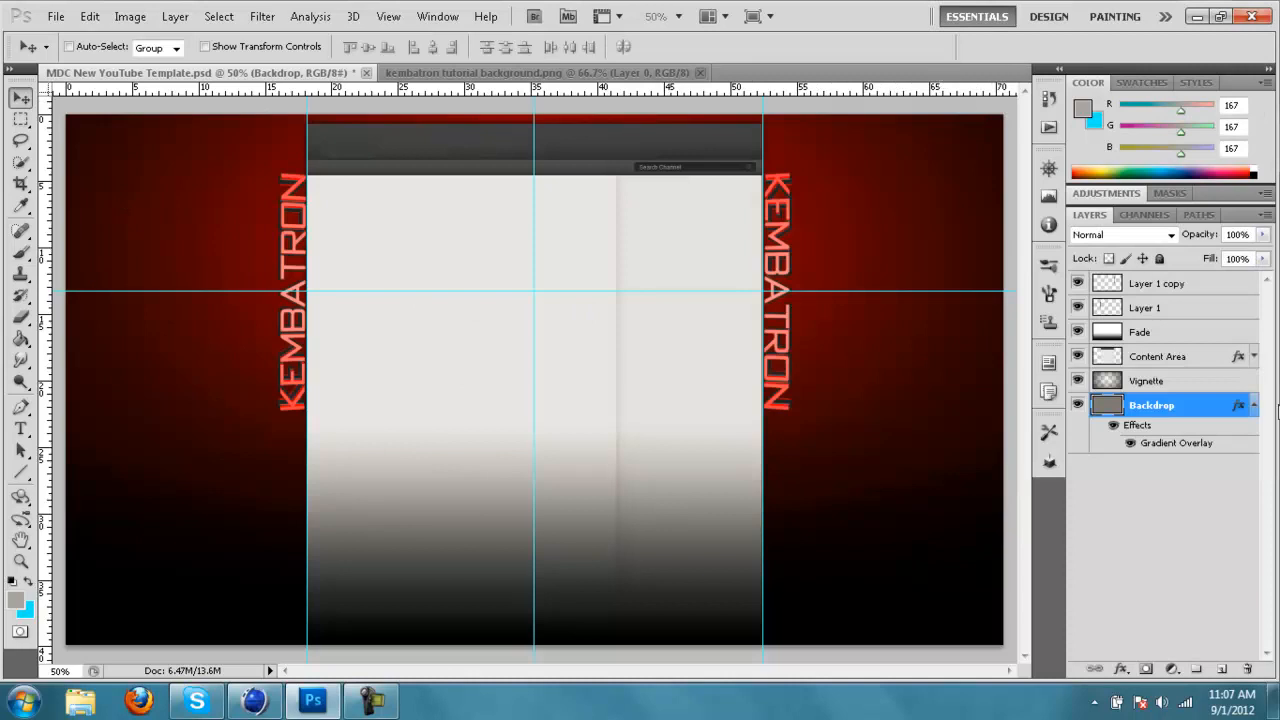
Start opening an image and browse to the Flares Download folder inside Editing.
{"action": "left_click", "coordinate": [56, 16]}
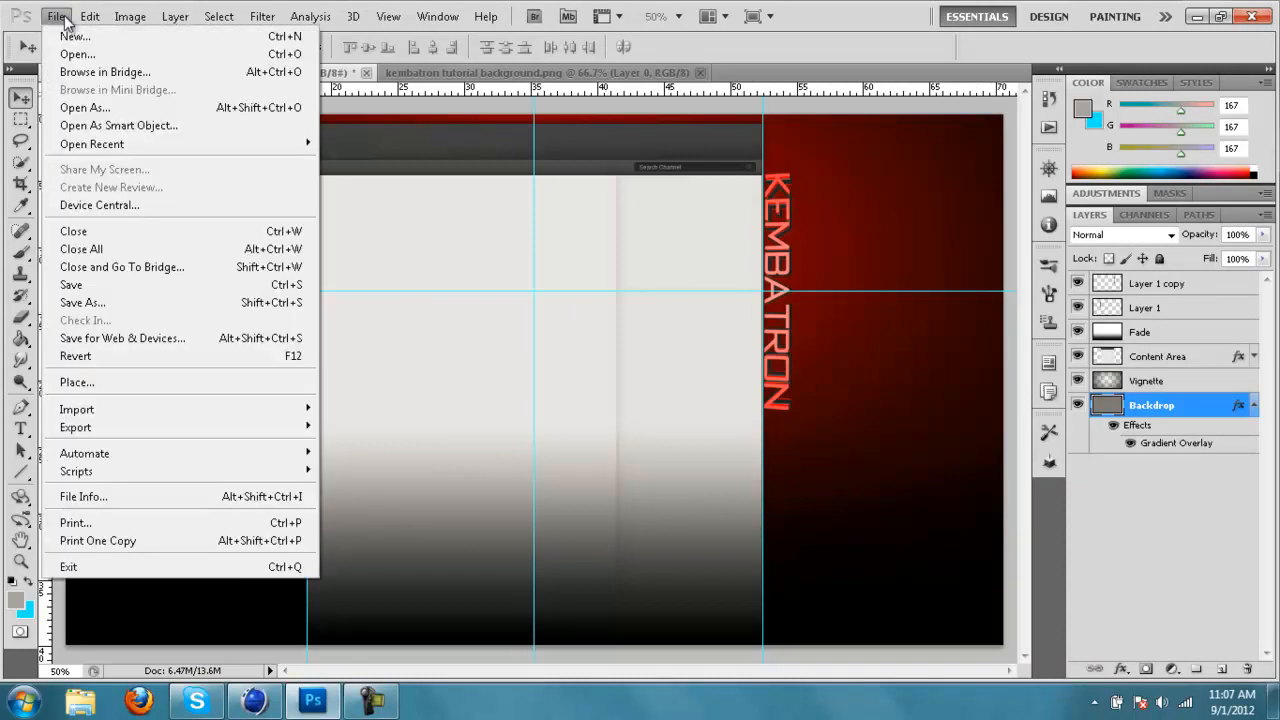
{"action": "left_click", "coordinate": [76, 55]}
{"action": "left_click", "coordinate": [751, 194]}
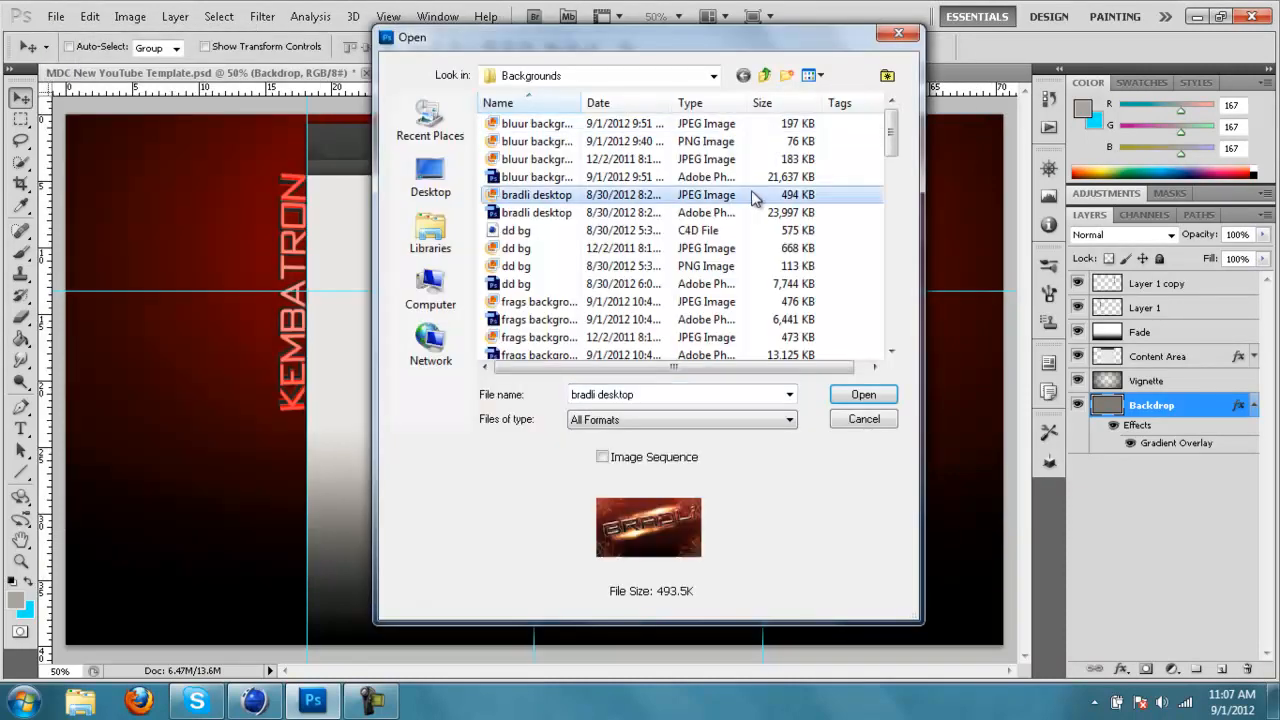
{"action": "left_click", "coordinate": [713, 75]}
{"action": "left_click", "coordinate": [545, 276]}
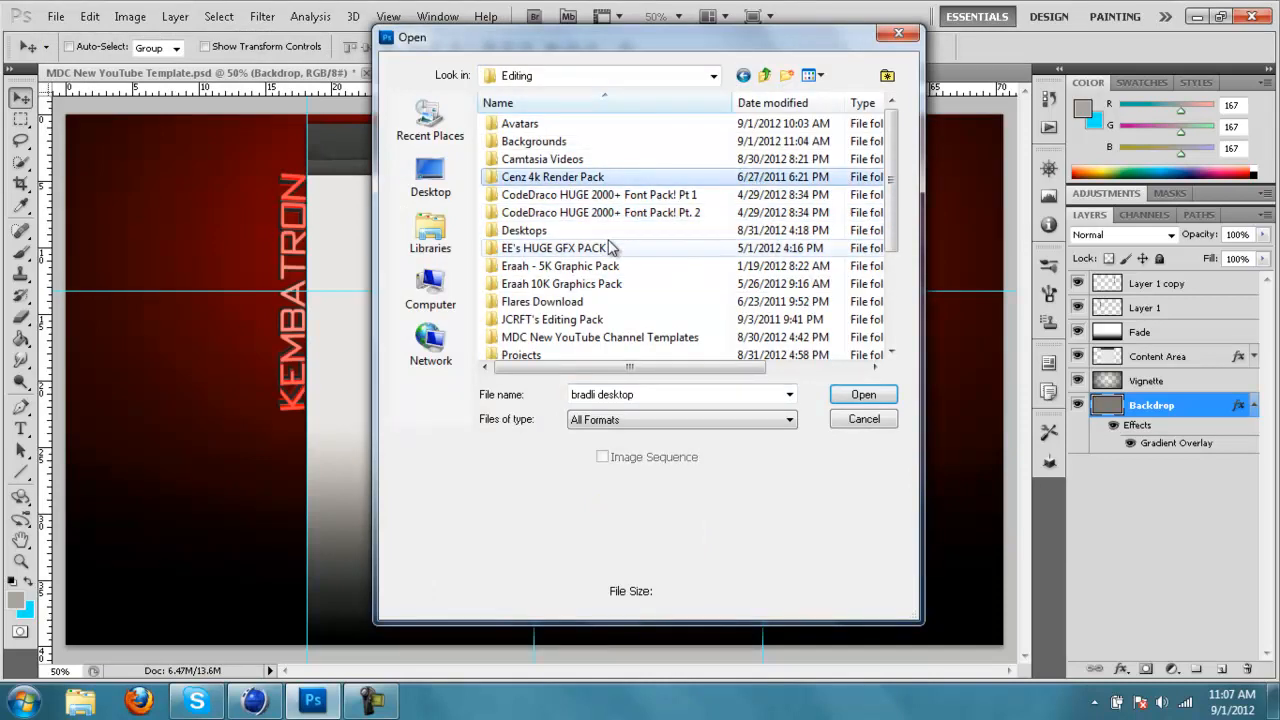
{"action": "scroll", "coordinate": [648, 250], "scroll_direction": "down", "scroll_amount": 2}
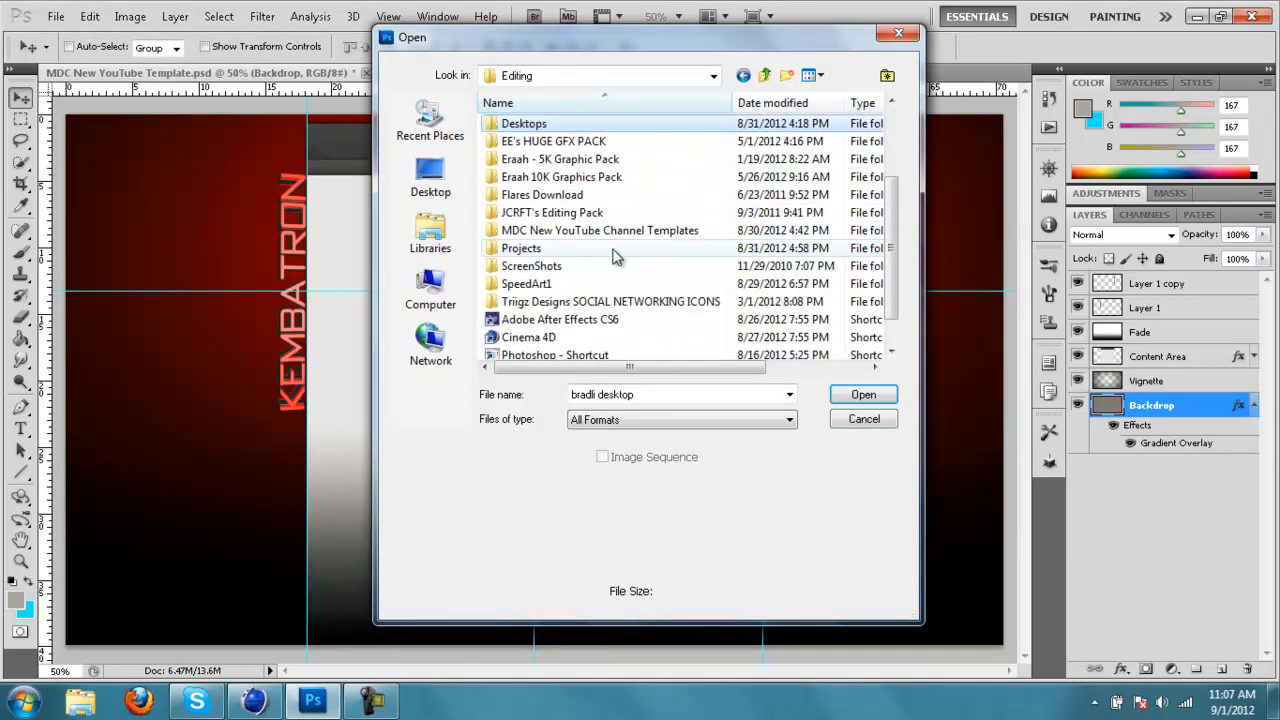
{"action": "scroll", "coordinate": [622, 258], "scroll_direction": "up", "scroll_amount": 2}
{"action": "double_click", "coordinate": [579, 302]}
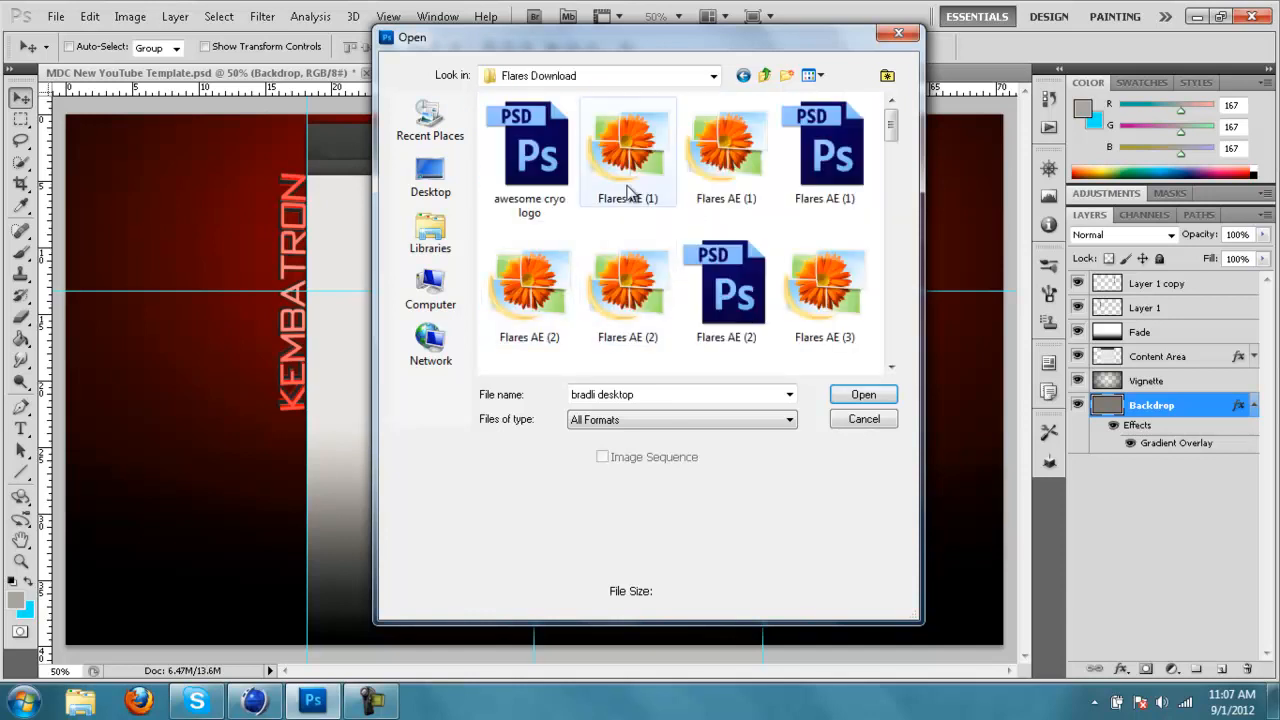
Preview several flare images in the folder and open the red starry flare, Flares AE (3).png.
{"action": "left_click", "coordinate": [628, 150]}
{"action": "left_click", "coordinate": [726, 150]}
{"action": "left_click", "coordinate": [806, 273]}
{"action": "left_click", "coordinate": [560, 280]}
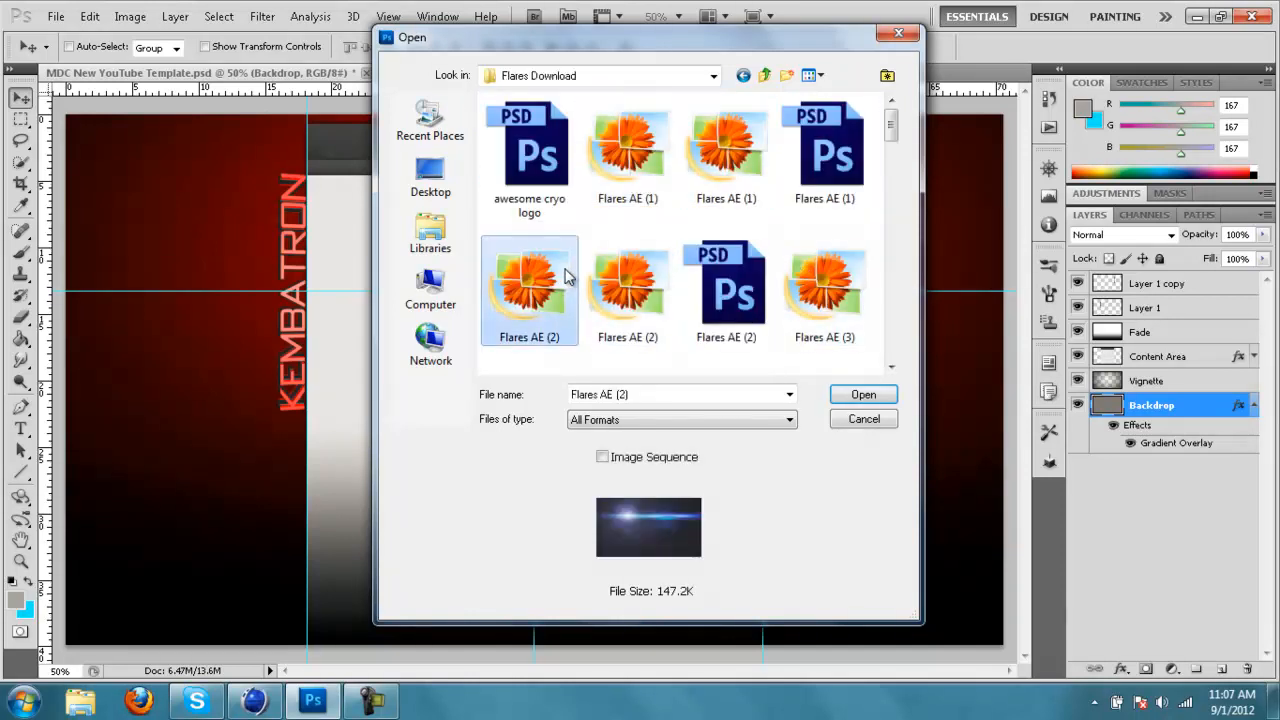
{"action": "scroll", "coordinate": [566, 277], "scroll_direction": "down", "scroll_amount": 1}
{"action": "left_click", "coordinate": [678, 292]}
{"action": "left_click", "coordinate": [490, 288]}
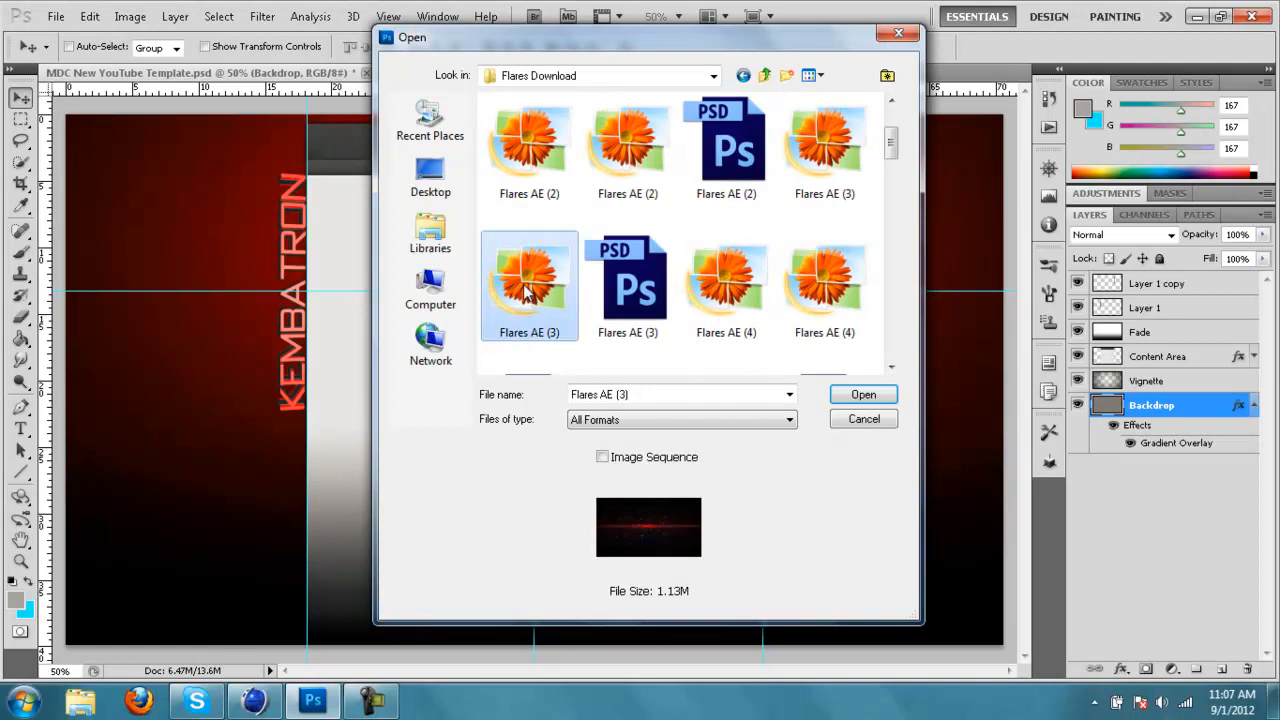
{"action": "double_click", "coordinate": [528, 292]}
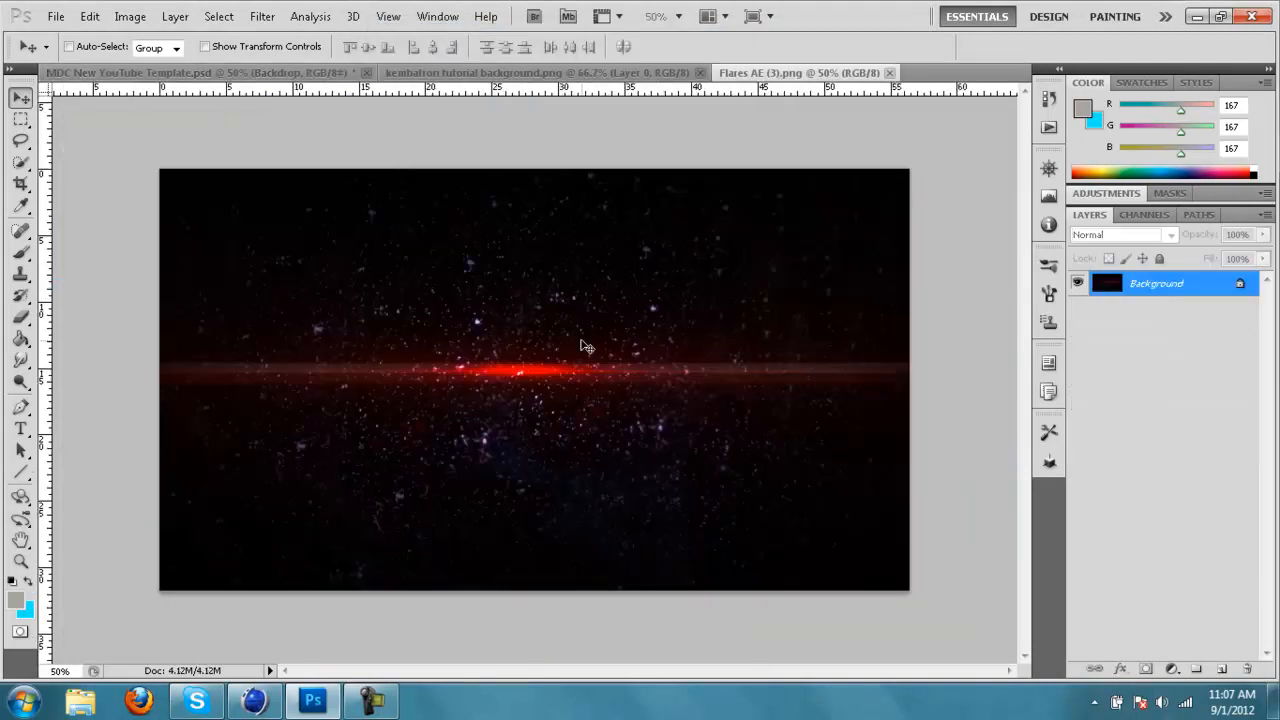
Convert the flare's background to a regular layer, Layer 0, and bring it into the YouTube template over the left text, directly above Backdrop.
{"action": "double_click", "coordinate": [1203, 290]}
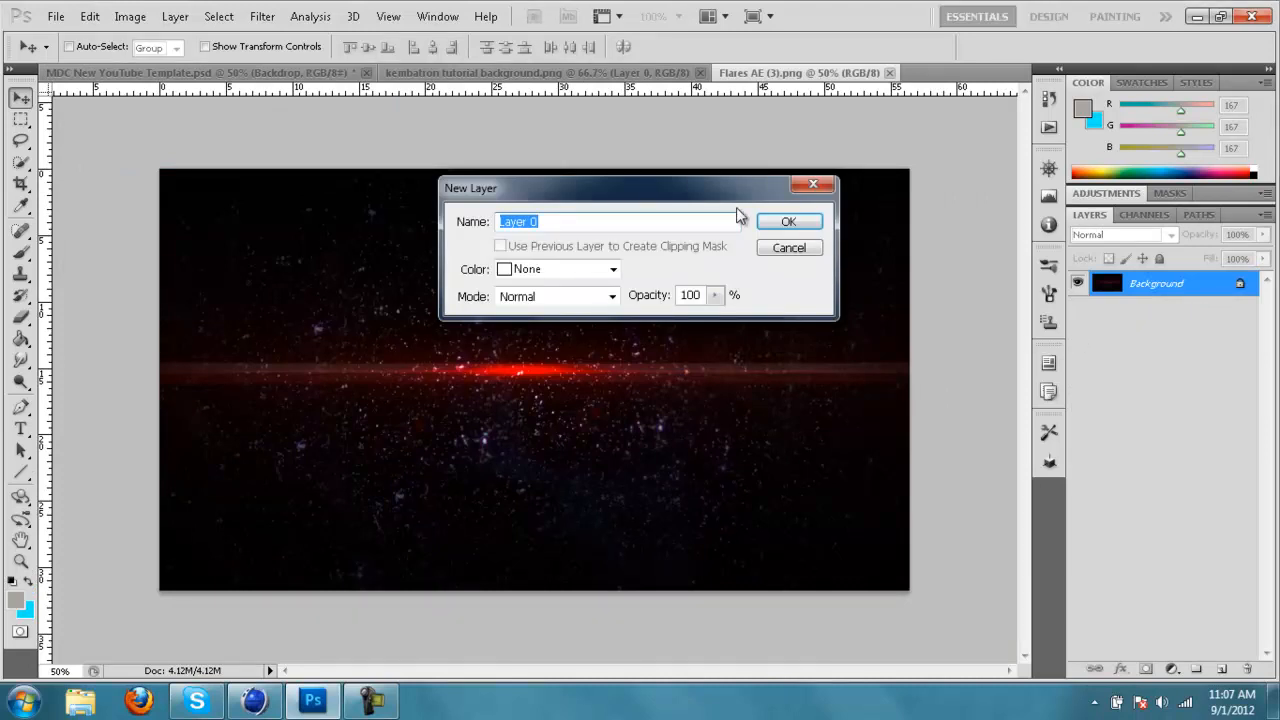
{"action": "left_click", "coordinate": [803, 225]}
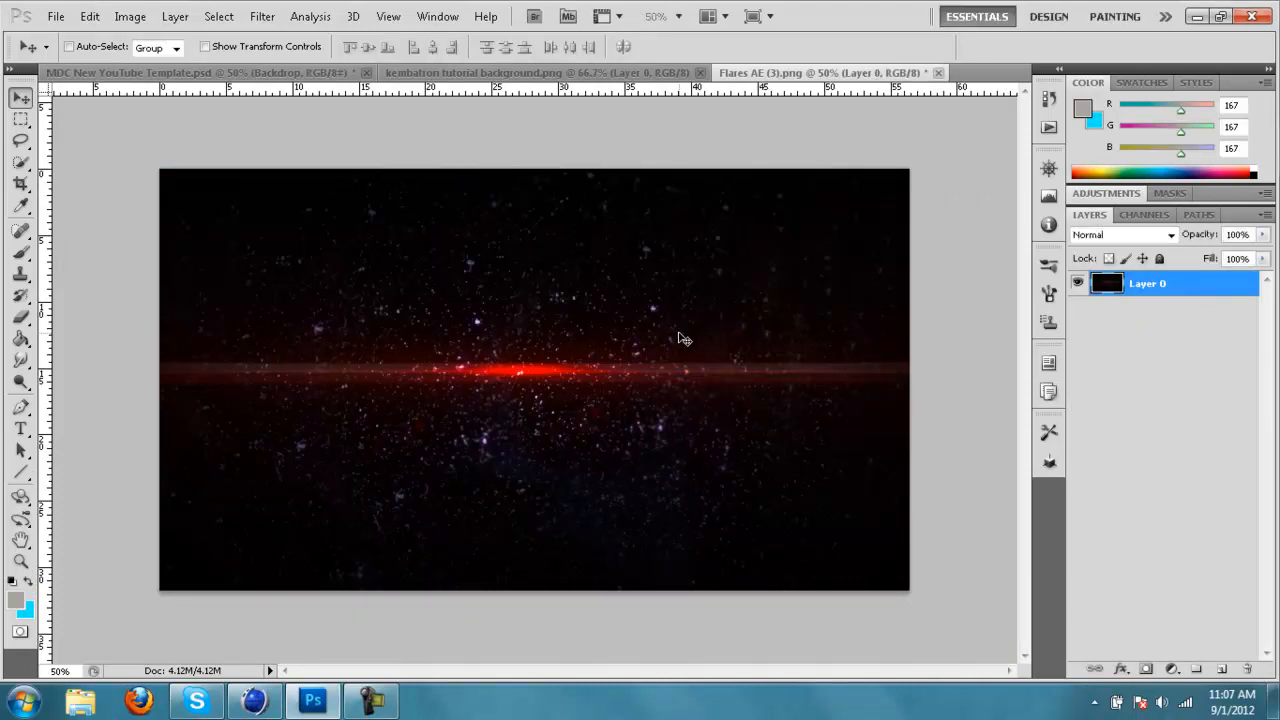
{"action": "mouse_move", "coordinate": [548, 373]}
{"action": "left_mouse_down"}
{"action": "mouse_move", "coordinate": [205, 75]}
{"action": "mouse_move", "coordinate": [417, 338]}
{"action": "mouse_move", "coordinate": [343, 371]}
{"action": "mouse_move", "coordinate": [240, 300]}
{"action": "mouse_move", "coordinate": [298, 361]}
{"action": "mouse_move", "coordinate": [294, 334]}
{"action": "left_mouse_up"}
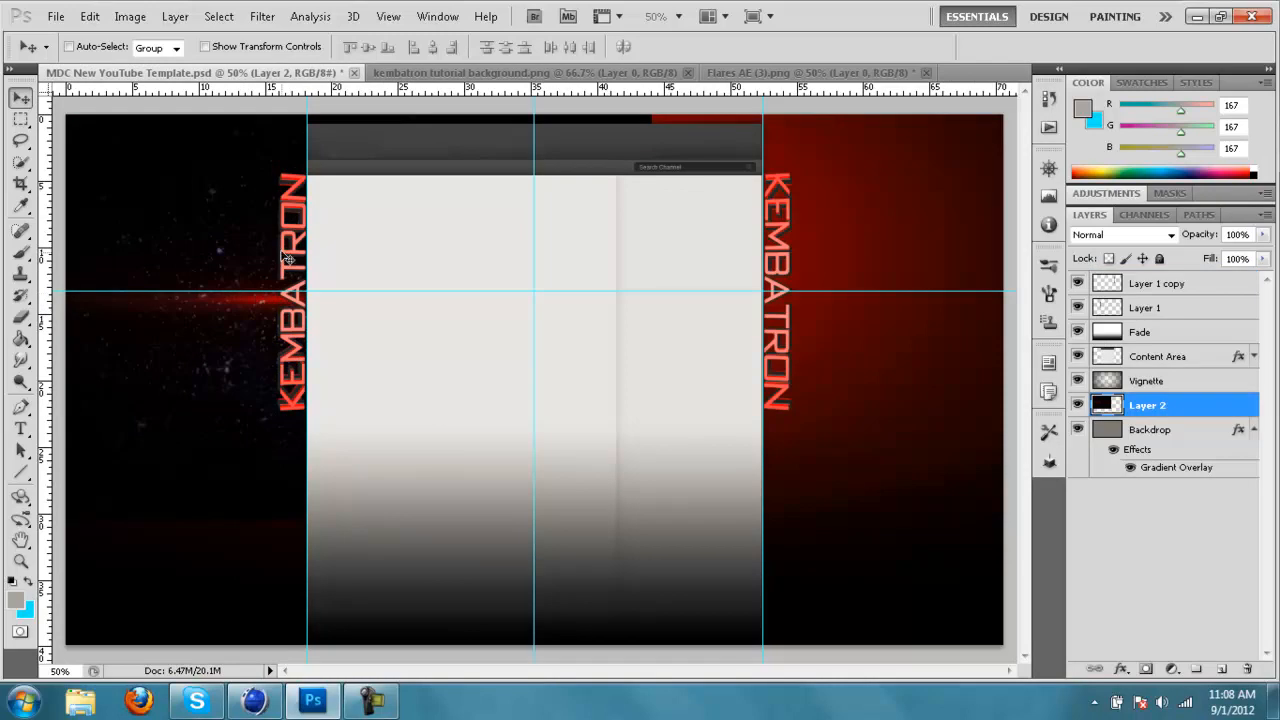
Rotate the flare layer 90° CCW and position it behind the left Kembatron text beside the content area.
{"action": "left_click", "coordinate": [89, 17]}
{"action": "mouse_move", "coordinate": [226, 390]}
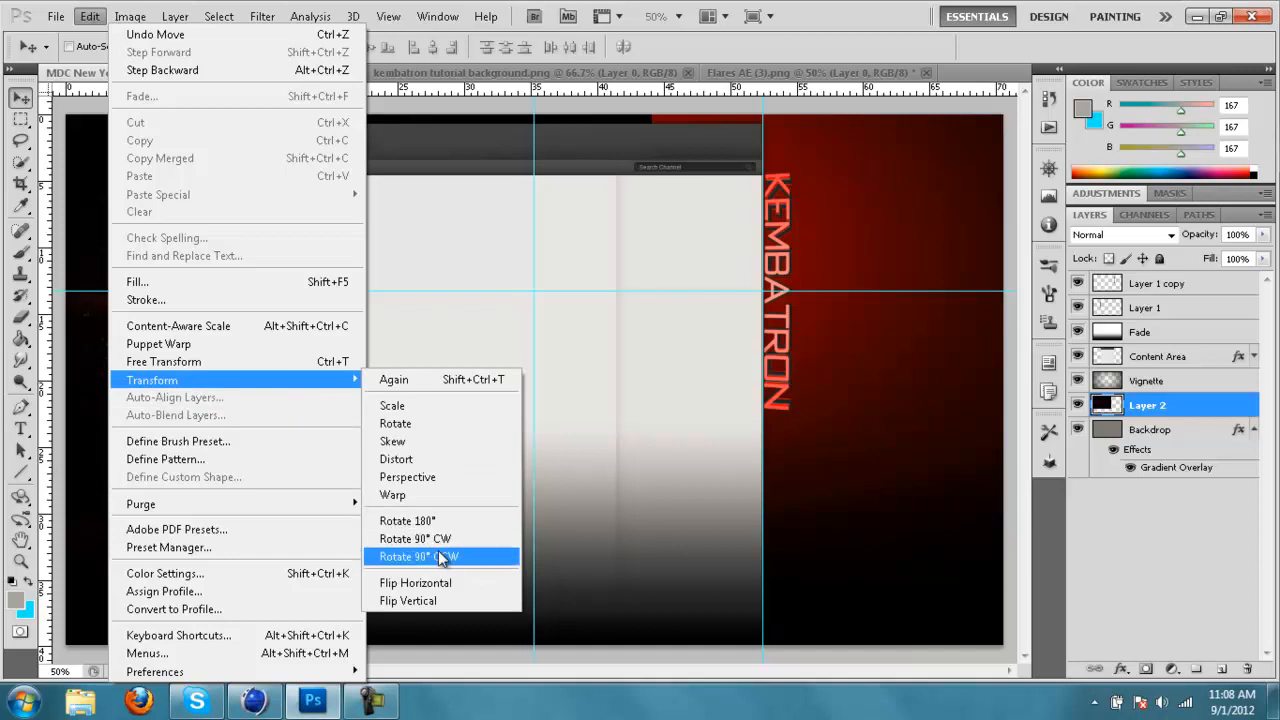
{"action": "left_click", "coordinate": [437, 557]}
{"action": "left_click_drag", "start_coordinate": [268, 364], "coordinate": [278, 303]}
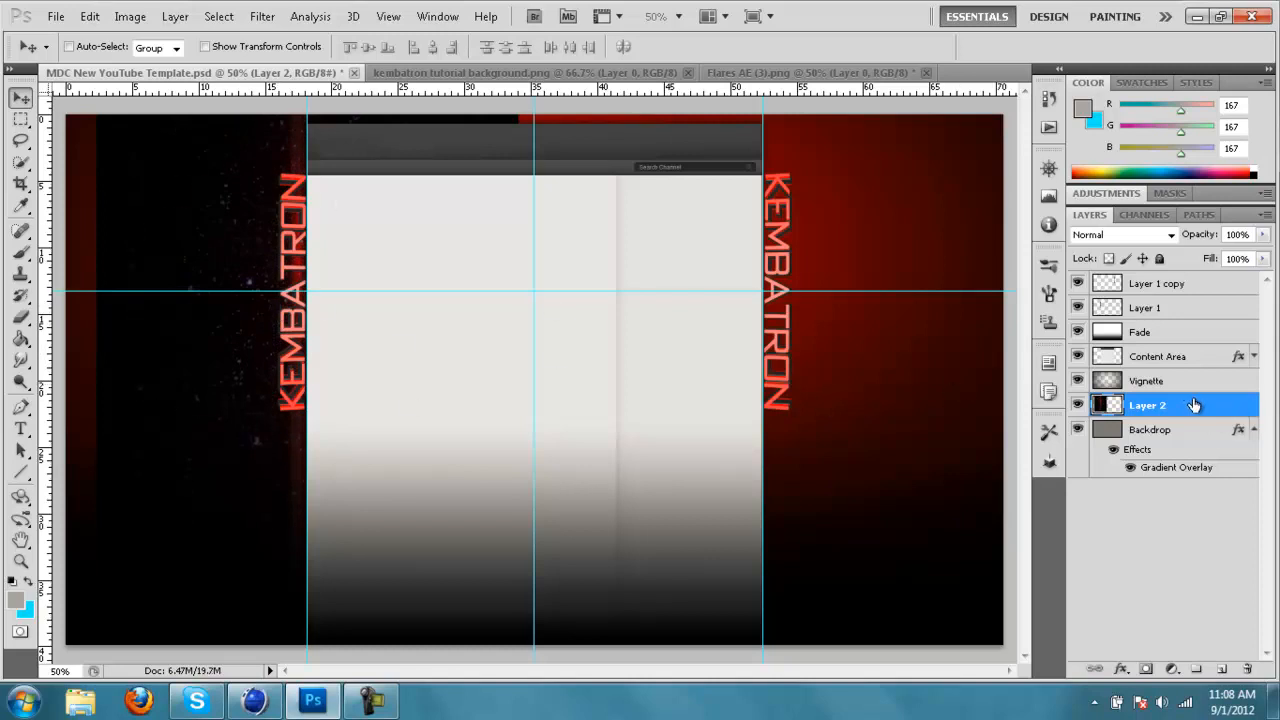
Compare the Screen and Overlay blend modes on the flare layer and keep it on Overlay.
{"action": "left_click", "coordinate": [1156, 236]}
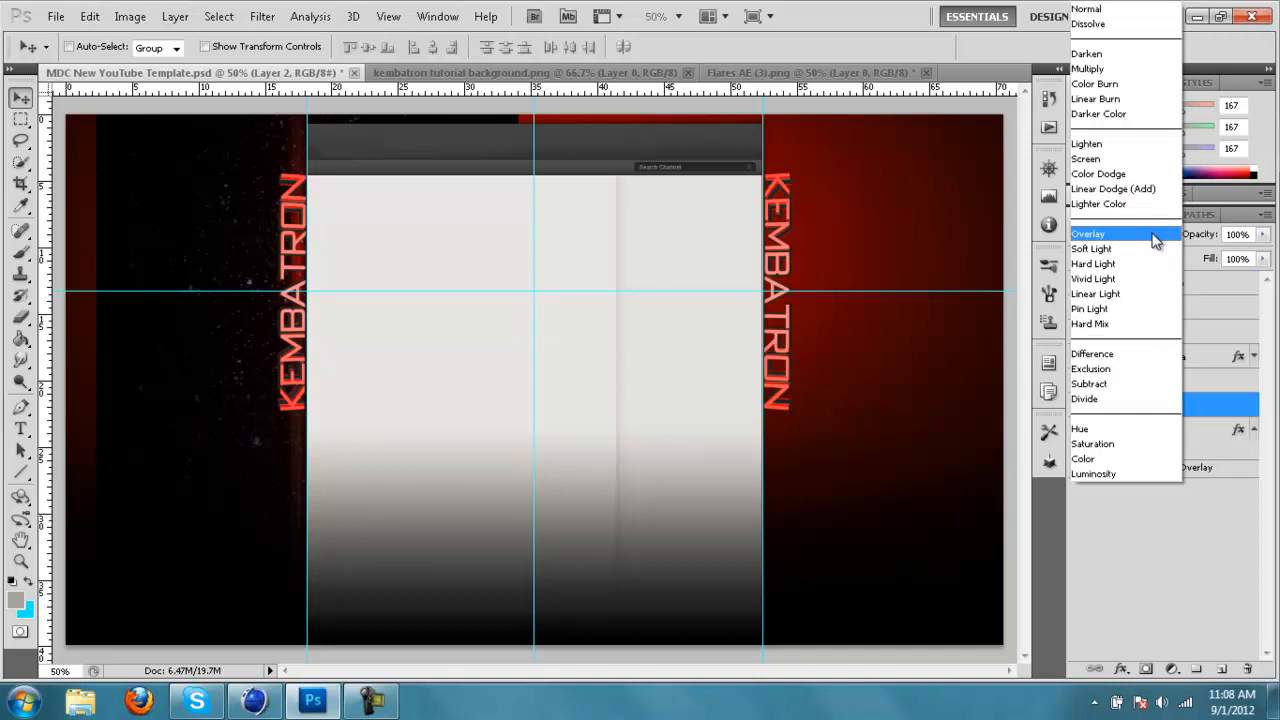
{"action": "left_click", "coordinate": [1140, 164]}
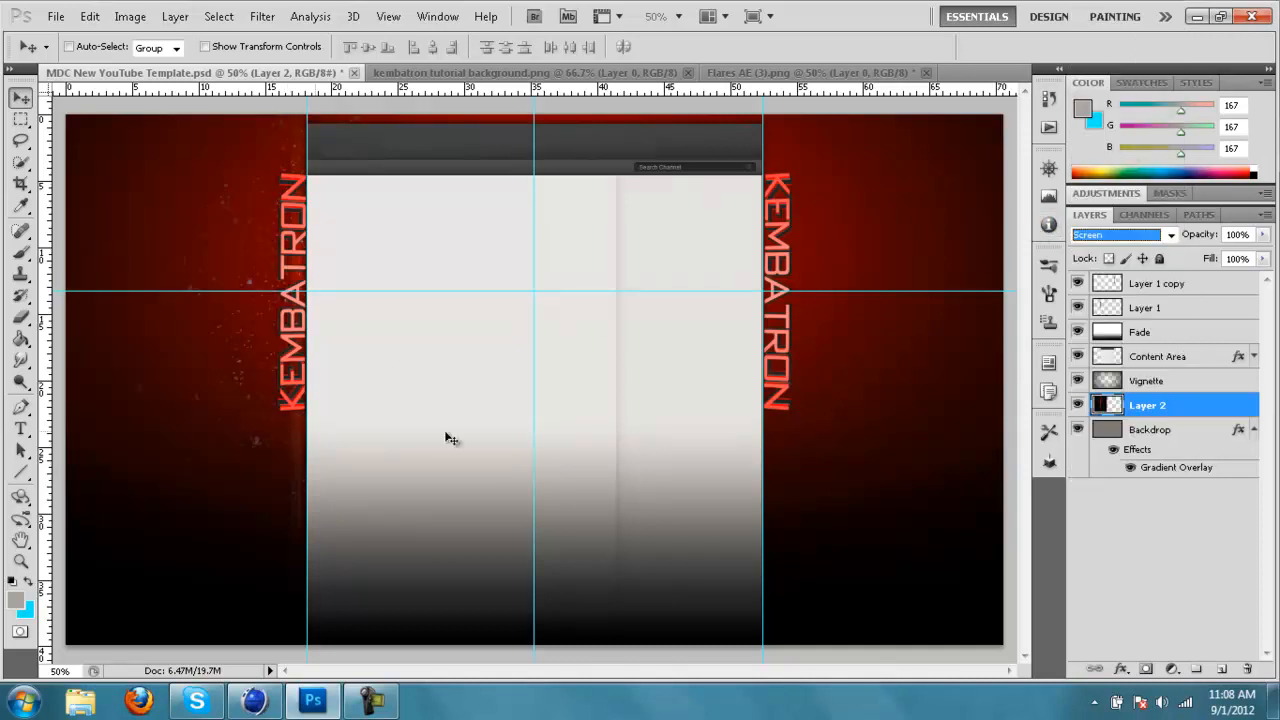
{"action": "left_click", "coordinate": [1110, 236]}
{"action": "left_click", "coordinate": [1112, 236]}
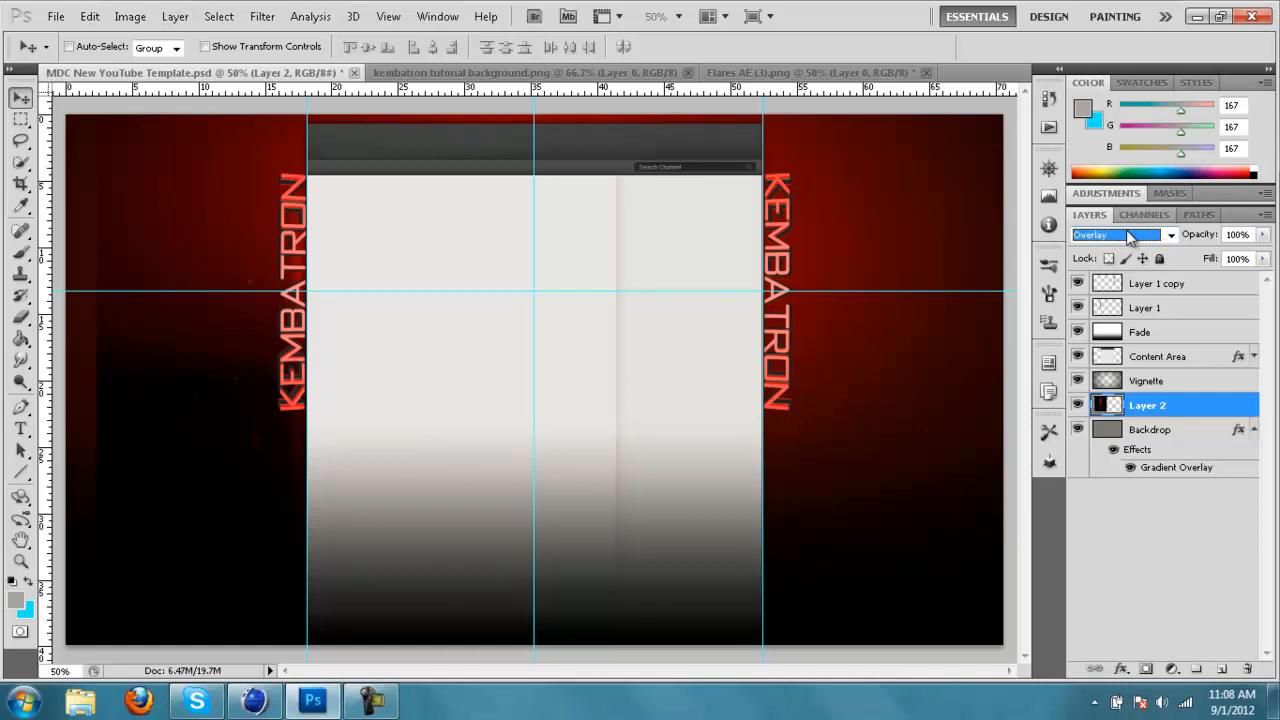
{"action": "left_click", "coordinate": [1128, 236]}
{"action": "left_click", "coordinate": [1100, 158]}
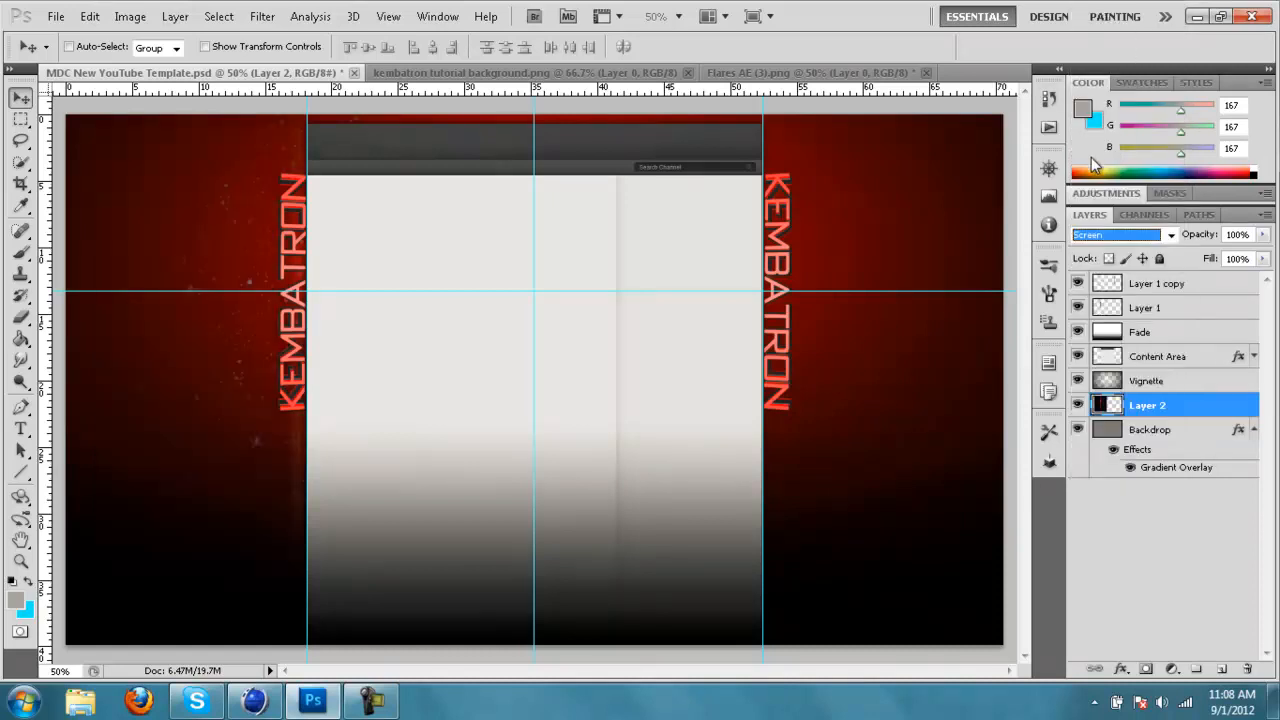
{"action": "left_click", "coordinate": [1132, 236]}
{"action": "left_click", "coordinate": [1126, 235]}
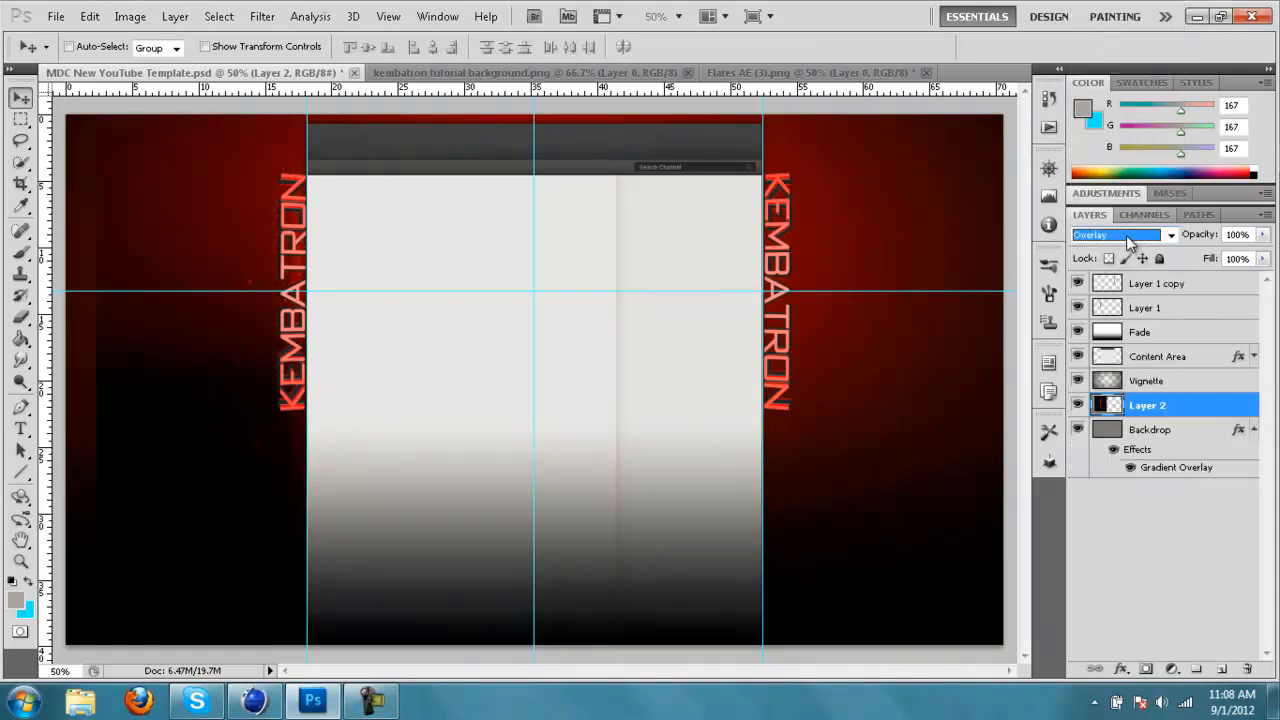
{"action": "left_click", "coordinate": [1156, 238]}
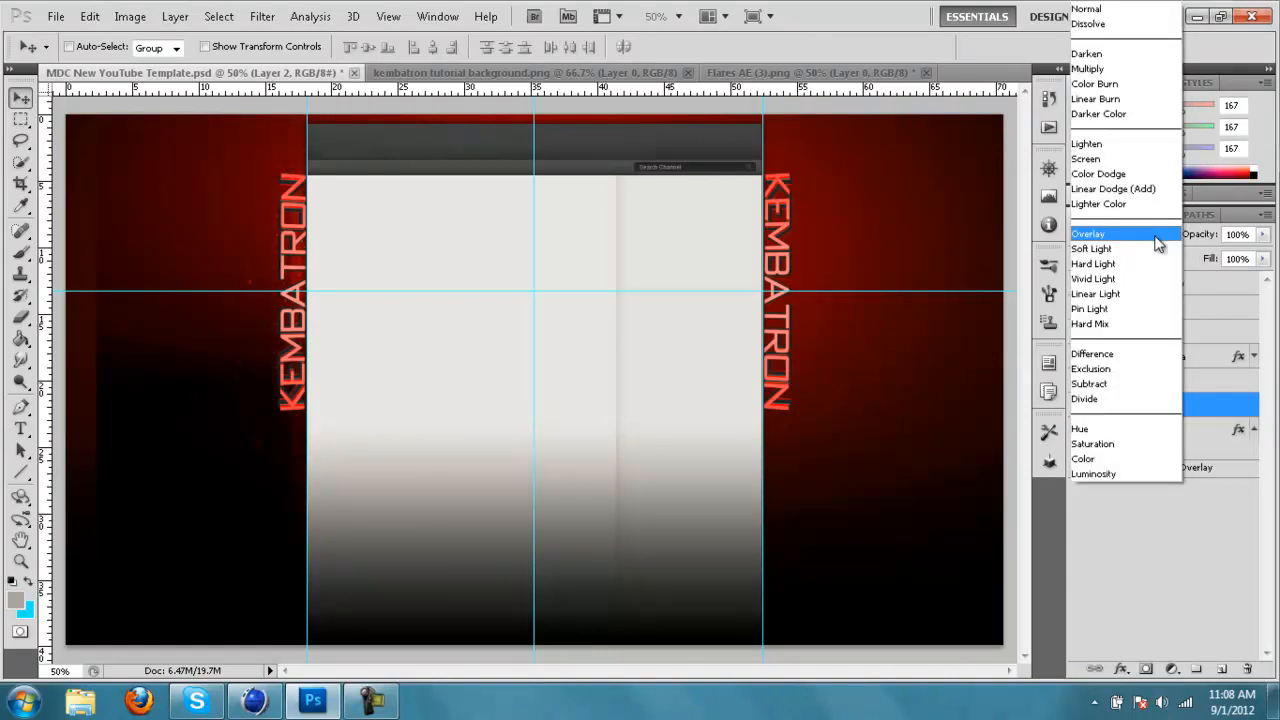
{"action": "left_click", "coordinate": [1155, 237]}
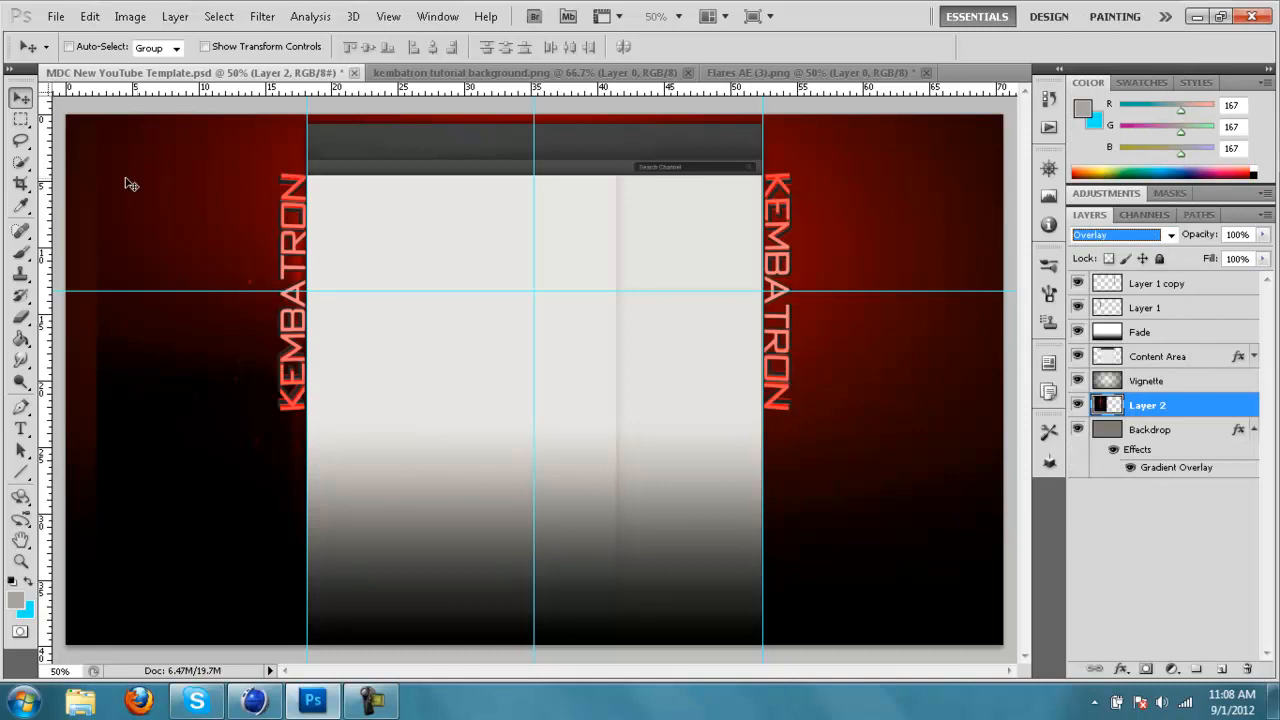
Erase the flare layer's hard edges and dark areas on the left side with a soft 422 px Eraser at 0% hardness.
{"action": "left_click", "coordinate": [20, 317]}
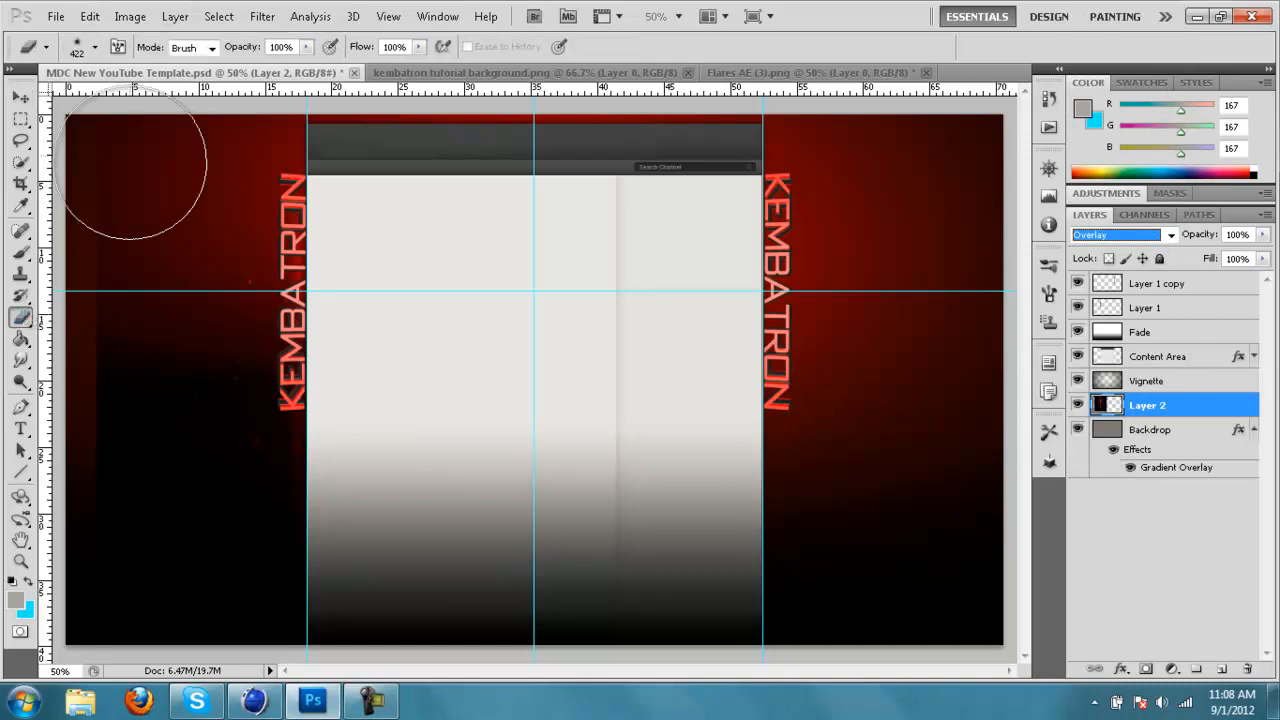
{"action": "left_click", "coordinate": [96, 50]}
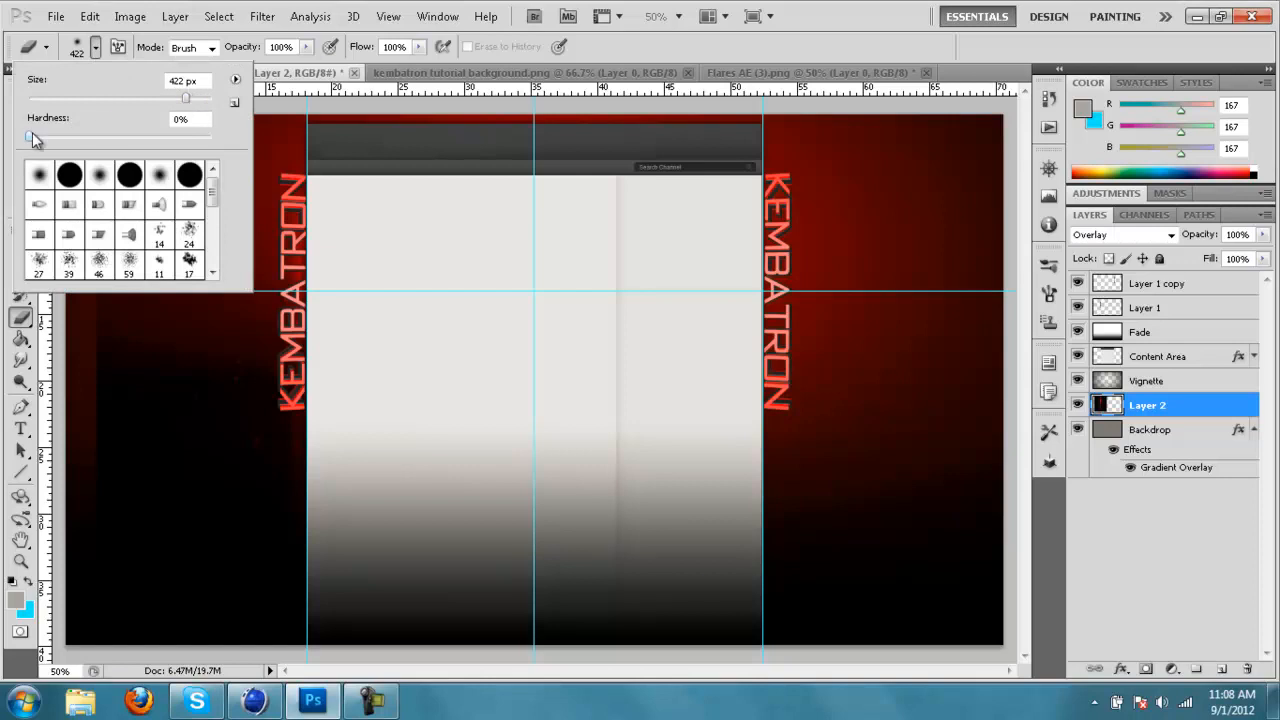
{"action": "left_click_drag", "start_coordinate": [31, 140], "coordinate": [25, 139]}
{"action": "left_click", "coordinate": [842, 20]}
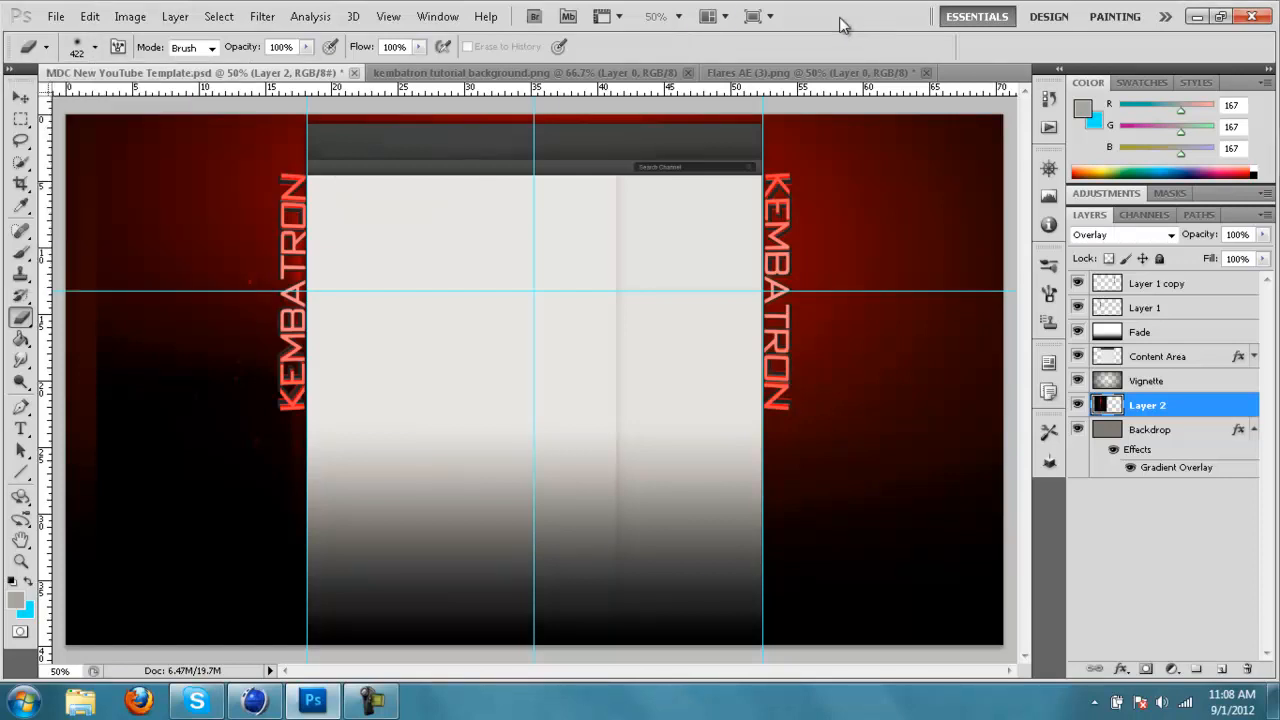
{"action": "mouse_move", "coordinate": [113, 180]}
{"action": "left_mouse_down"}
{"action": "mouse_move", "coordinate": [100, 543]}
{"action": "mouse_move", "coordinate": [214, 634]}
{"action": "mouse_move", "coordinate": [143, 634]}
{"action": "mouse_move", "coordinate": [205, 571]}
{"action": "mouse_move", "coordinate": [129, 571]}
{"action": "mouse_move", "coordinate": [109, 434]}
{"action": "mouse_move", "coordinate": [114, 200]}
{"action": "mouse_move", "coordinate": [149, 268]}
{"action": "mouse_move", "coordinate": [149, 216]}
{"action": "mouse_move", "coordinate": [205, 112]}
{"action": "mouse_move", "coordinate": [134, 392]}
{"action": "mouse_move", "coordinate": [237, 535]}
{"action": "left_mouse_up"}
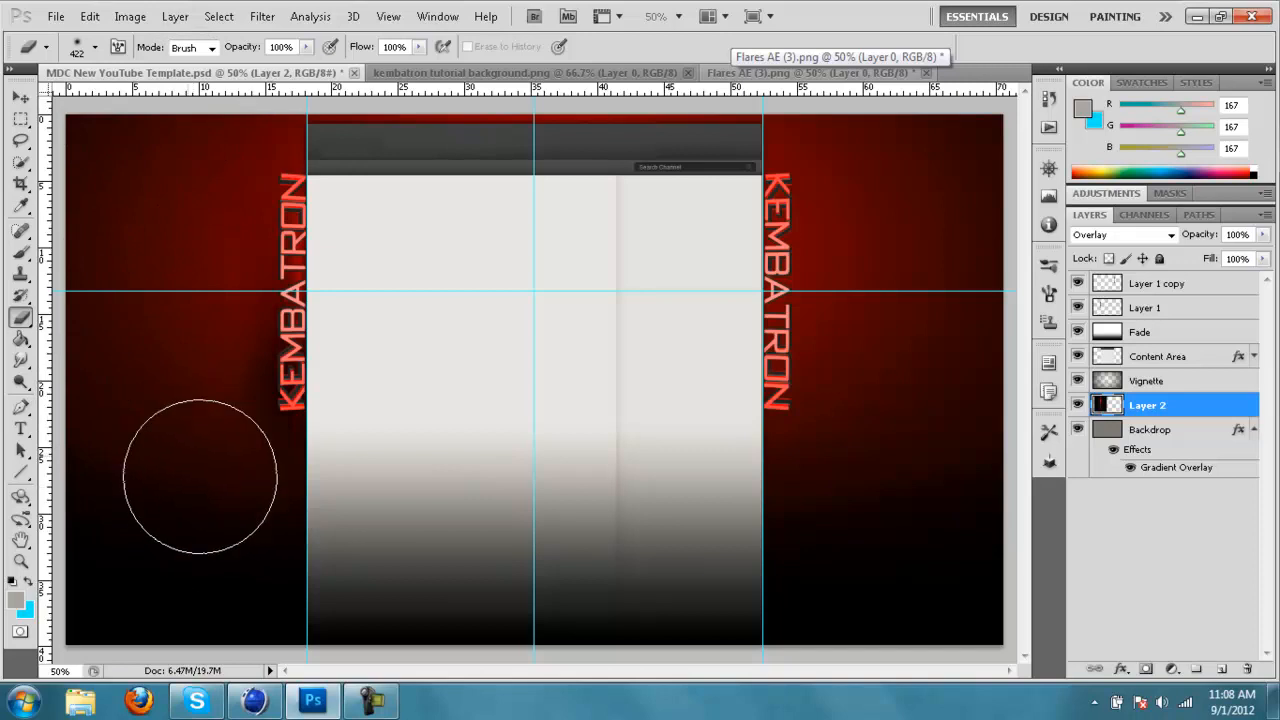
Duplicate the erased flare layer, rotate the copy 180°, and place it behind the right Kembatron text.
{"action": "left_click", "coordinate": [20, 97]}
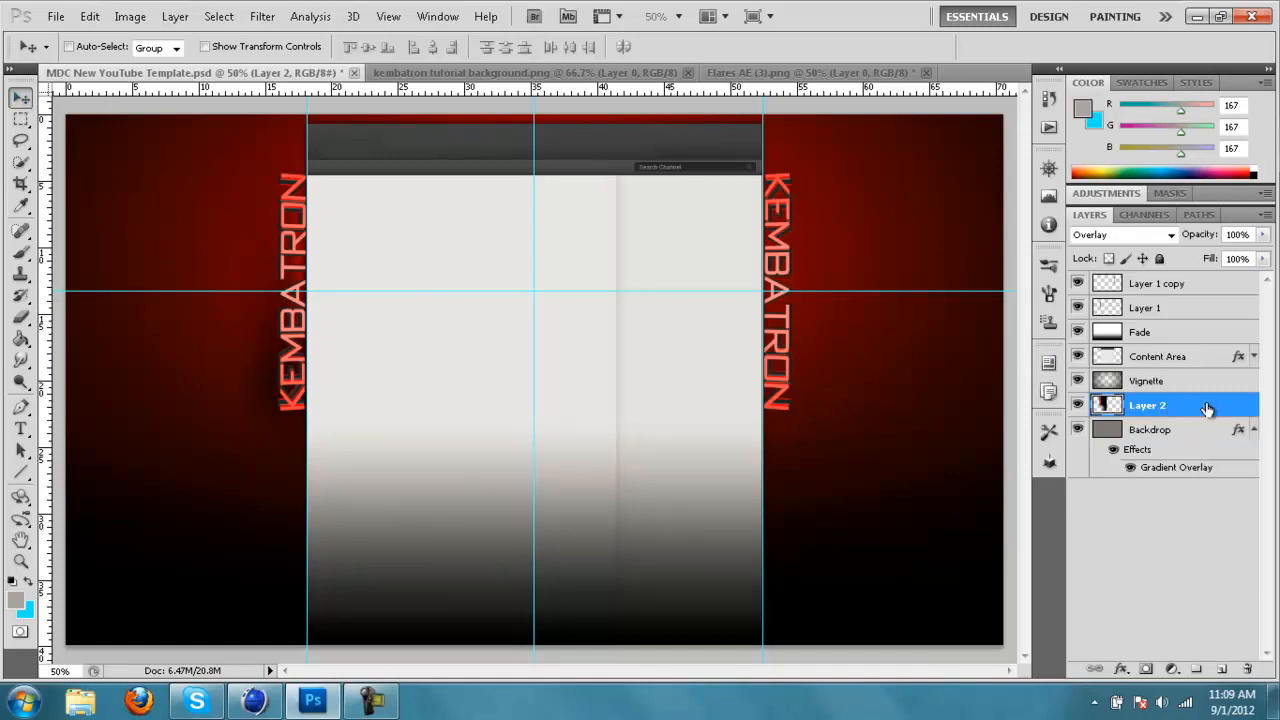
{"action": "key", "text": "ctrl+j"}
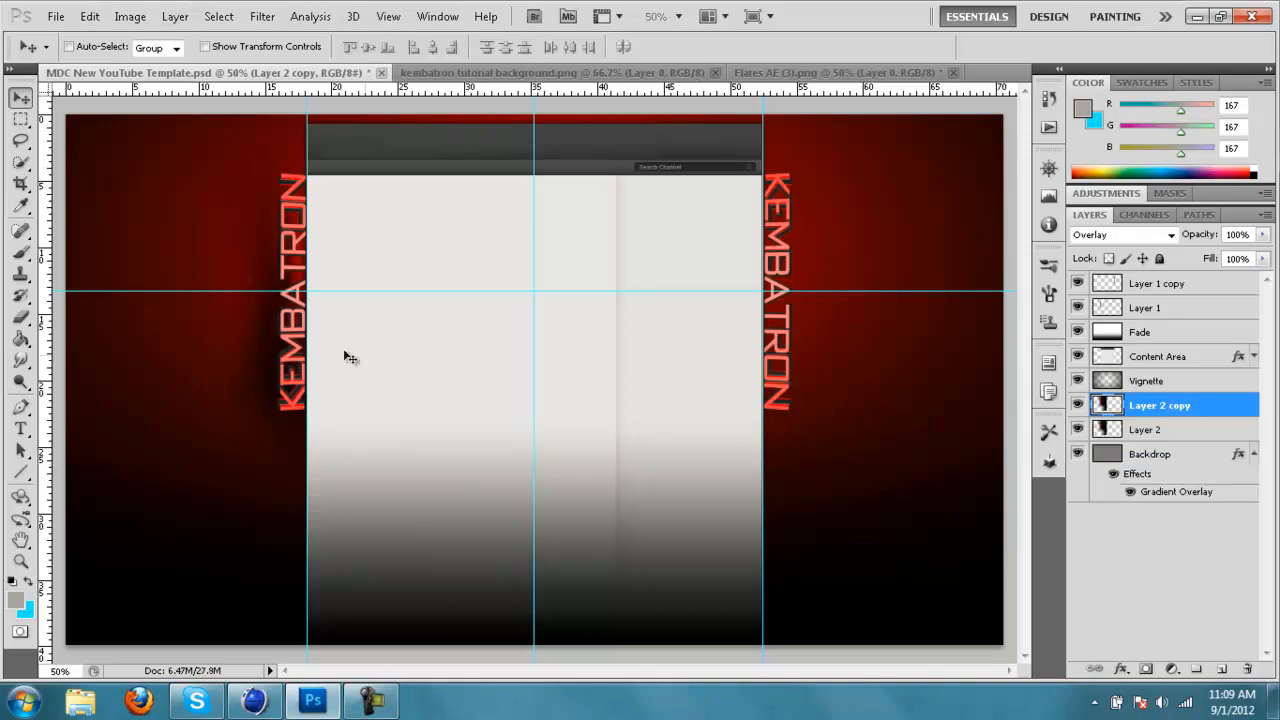
{"action": "left_click", "coordinate": [89, 16]}
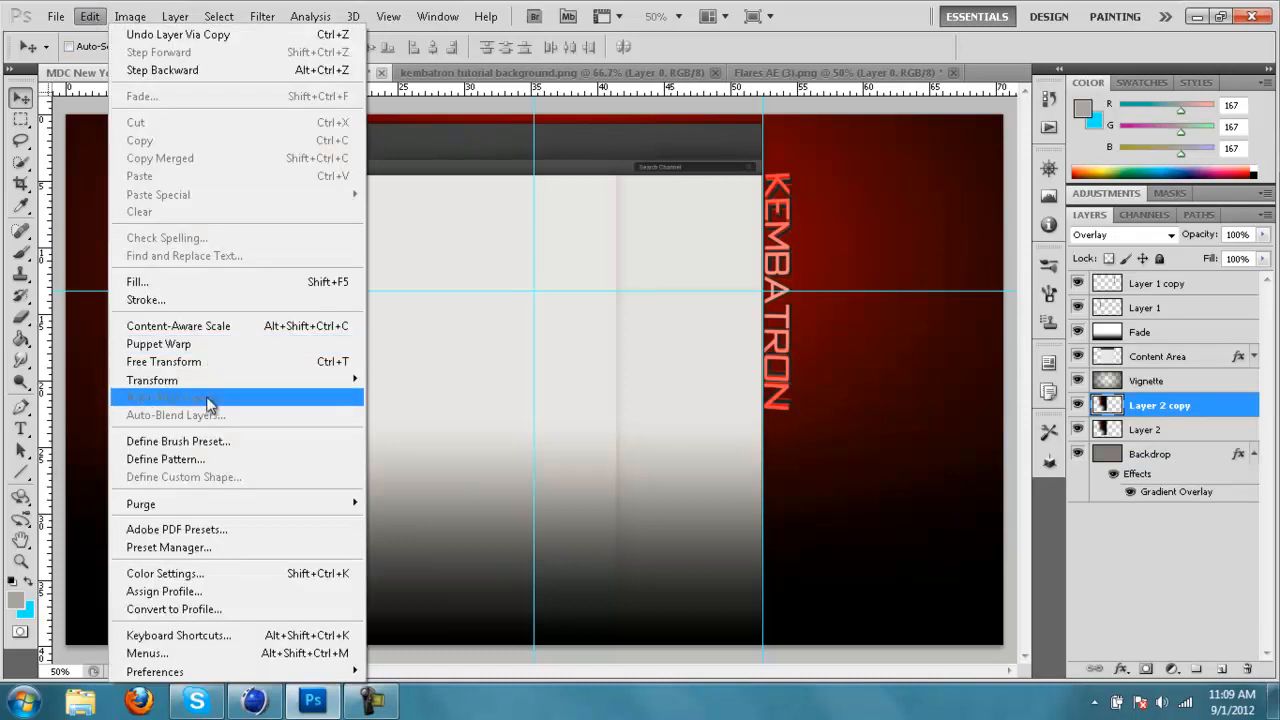
{"action": "mouse_move", "coordinate": [210, 382]}
{"action": "left_click", "coordinate": [407, 521]}
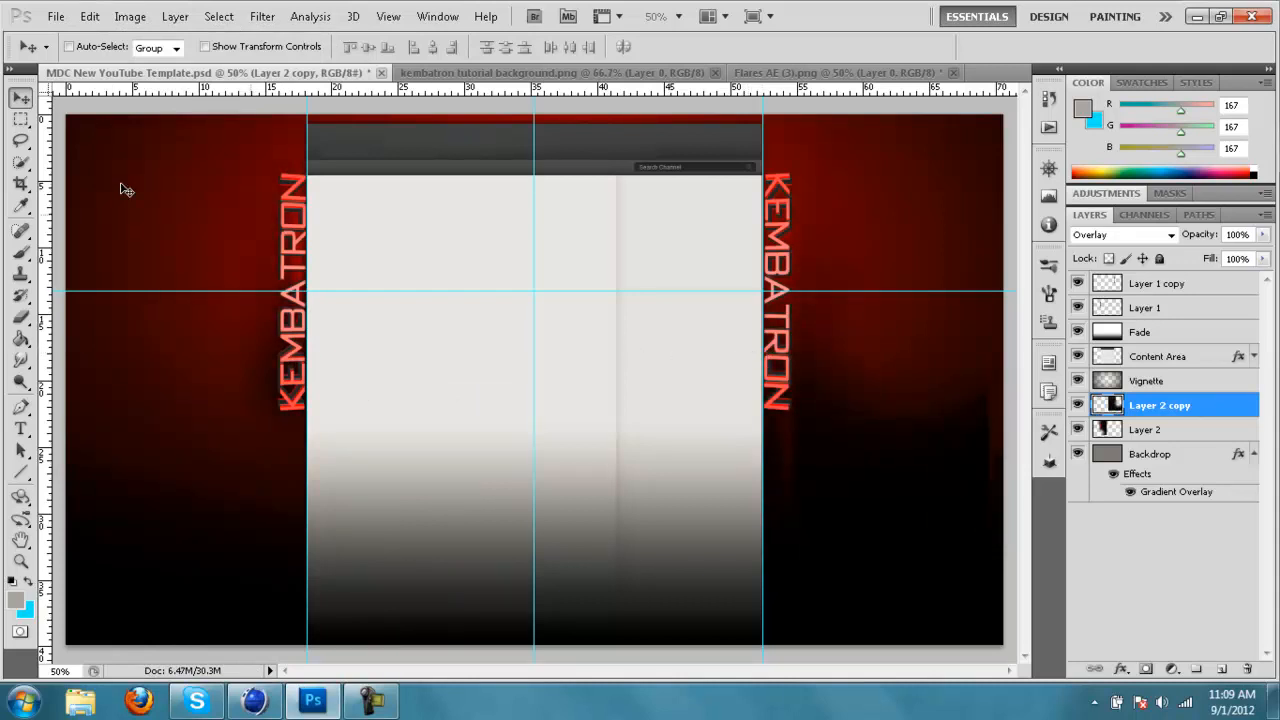
Erase the hard edges of the flare copy on the right side with the soft 422 px Eraser.
{"action": "key", "text": "e"}
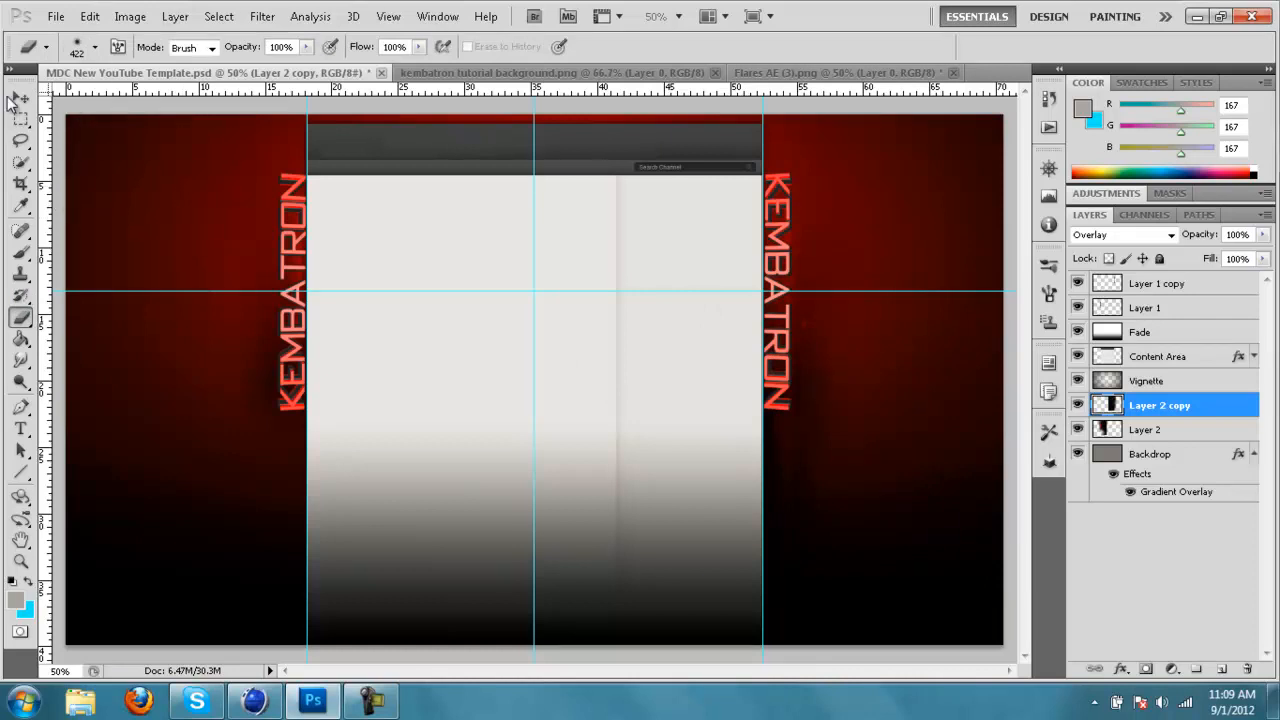
{"action": "key", "text": "v"}
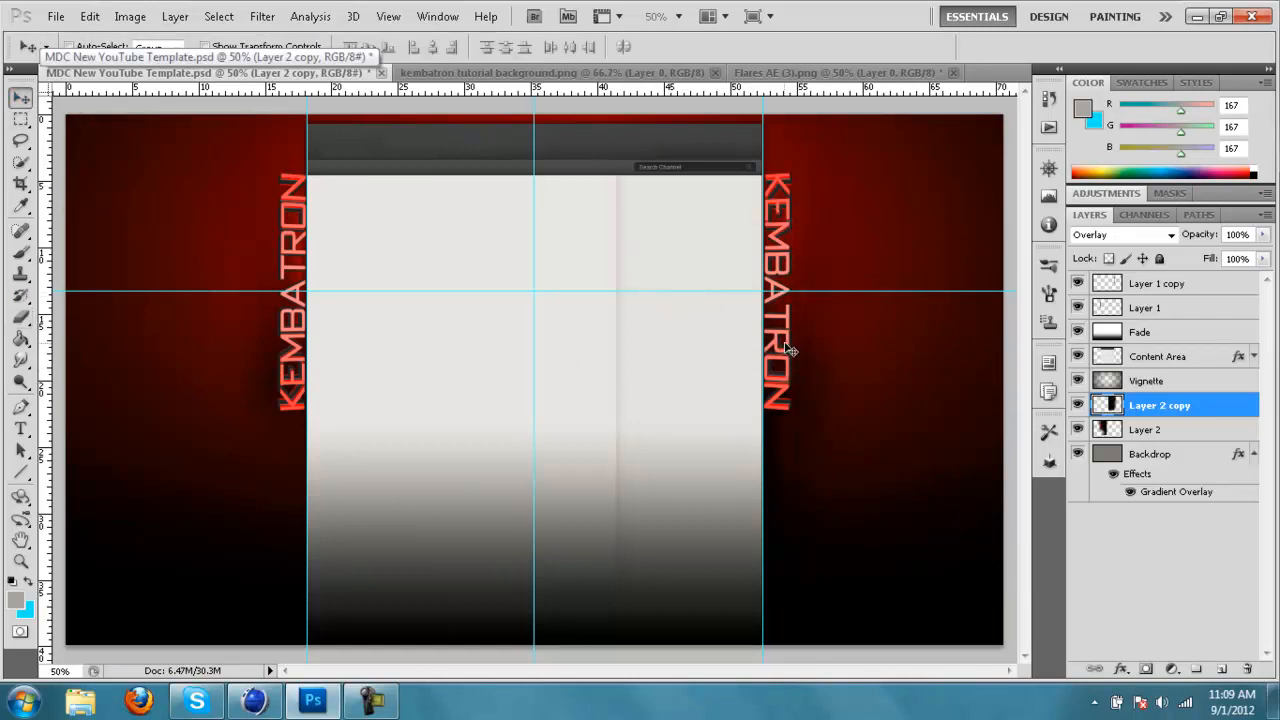
Return to the Flares Download folder for opening and preview the flare images up to Flares AE (5).
{"action": "left_click", "coordinate": [55, 16]}
{"action": "left_click", "coordinate": [65, 56]}
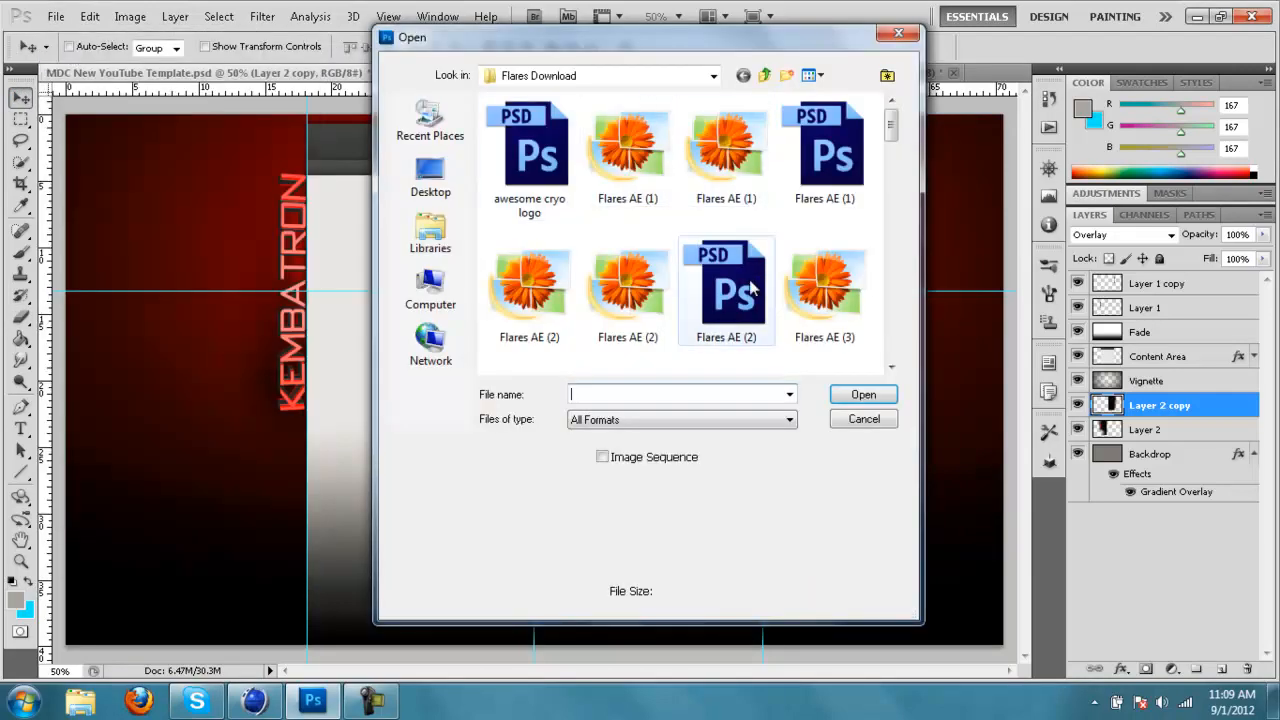
{"action": "left_click", "coordinate": [824, 290]}
{"action": "scroll", "coordinate": [824, 290], "scroll_direction": "down", "scroll_amount": 1}
{"action": "left_click", "coordinate": [824, 300]}
{"action": "left_click", "coordinate": [731, 288]}
{"action": "left_click", "coordinate": [537, 285]}
{"action": "scroll", "coordinate": [537, 284], "scroll_direction": "down", "scroll_amount": 2}
{"action": "scroll", "coordinate": [540, 284], "scroll_direction": "up", "scroll_amount": 1}
{"action": "left_click", "coordinate": [743, 302]}
{"action": "left_click", "coordinate": [623, 299]}
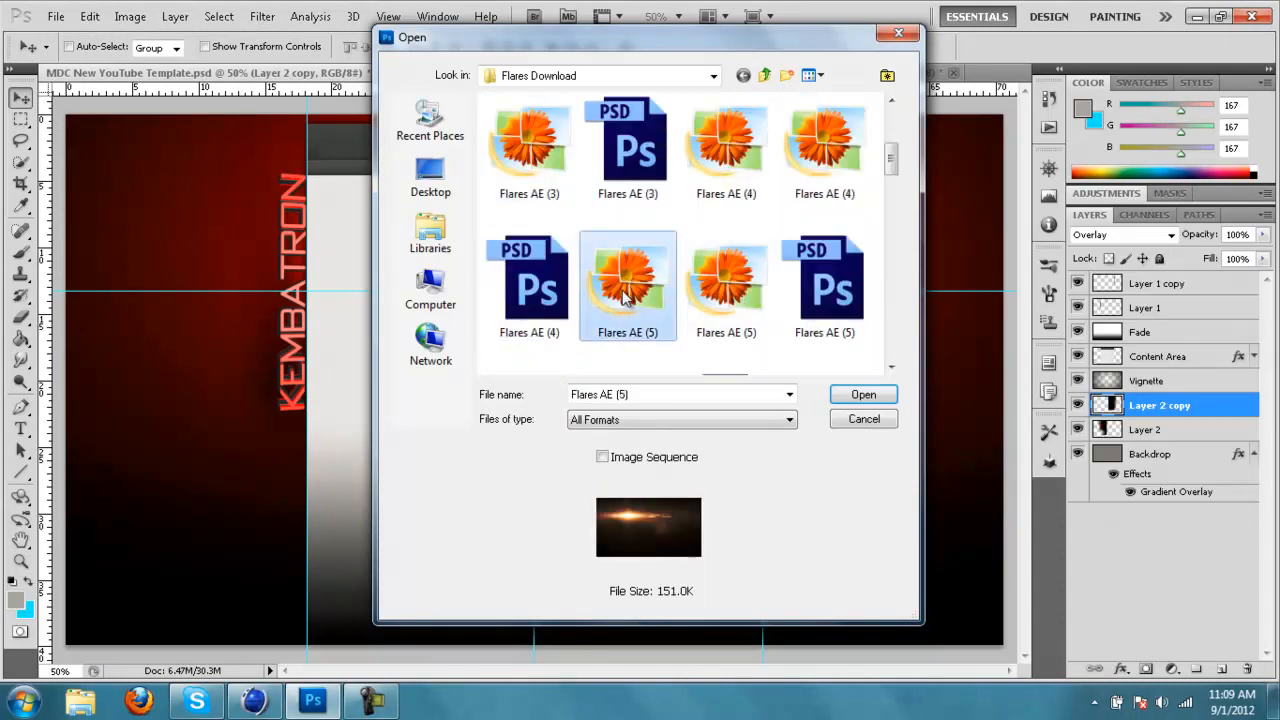
Look further through the flare images and open the orange lens flare, Flares AE (11).png.
{"action": "scroll", "coordinate": [623, 290], "scroll_direction": "down", "scroll_amount": 1}
{"action": "scroll", "coordinate": [666, 171], "scroll_direction": "down", "scroll_amount": 3}
{"action": "left_click", "coordinate": [824, 285]}
{"action": "left_click", "coordinate": [699, 287]}
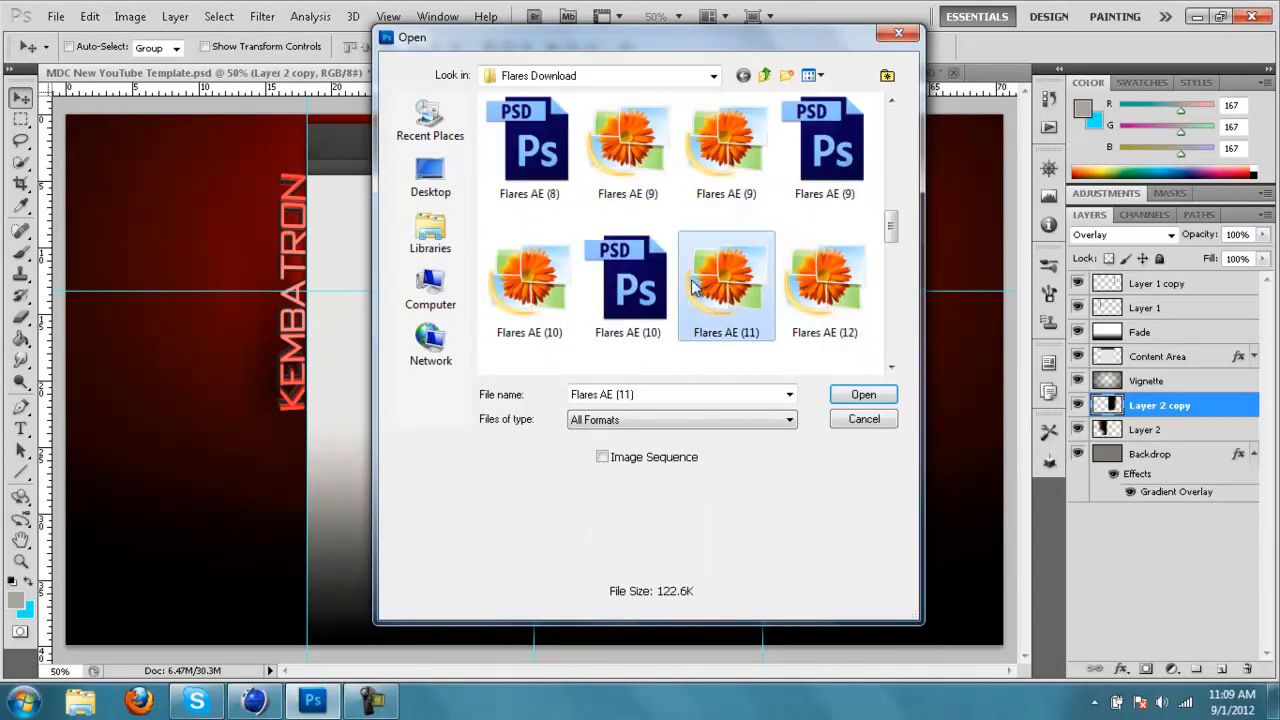
{"action": "double_click", "coordinate": [742, 286]}
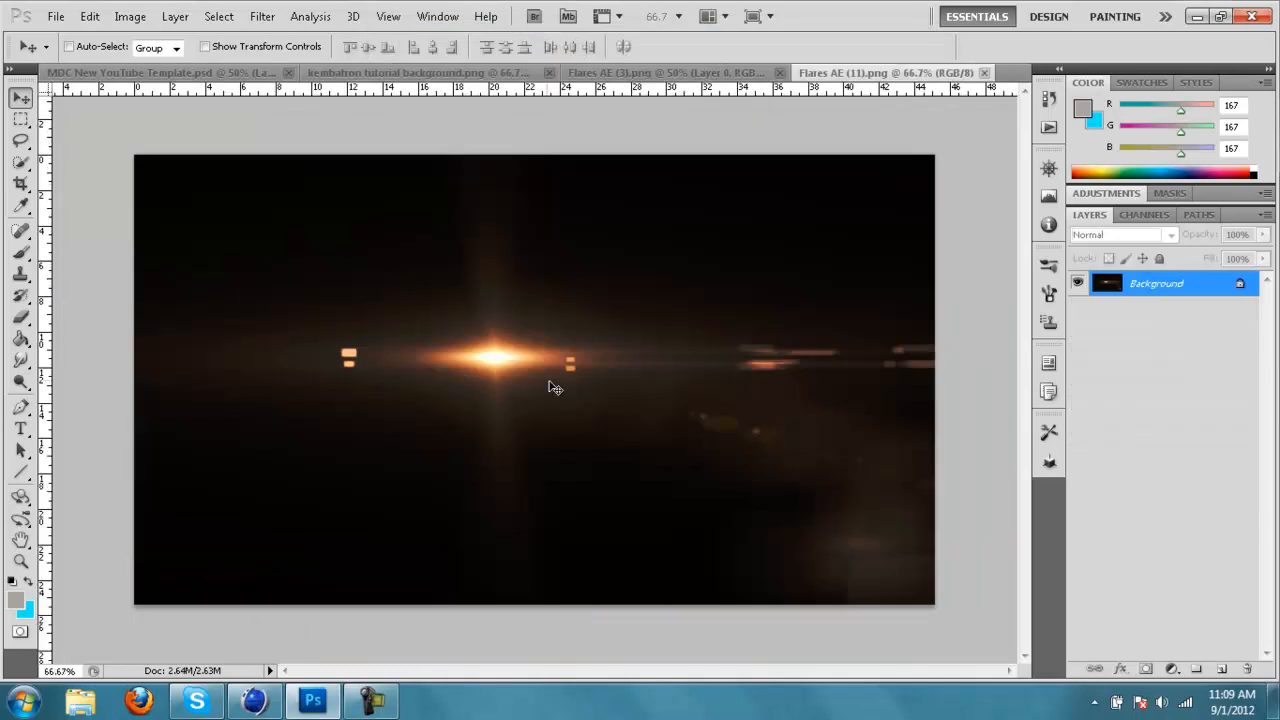
Browse the flare images in the Flares Download folder and open the purple lens flare, Flares AE (7).png.
{"action": "left_click", "coordinate": [56, 16]}
{"action": "left_click", "coordinate": [76, 52]}
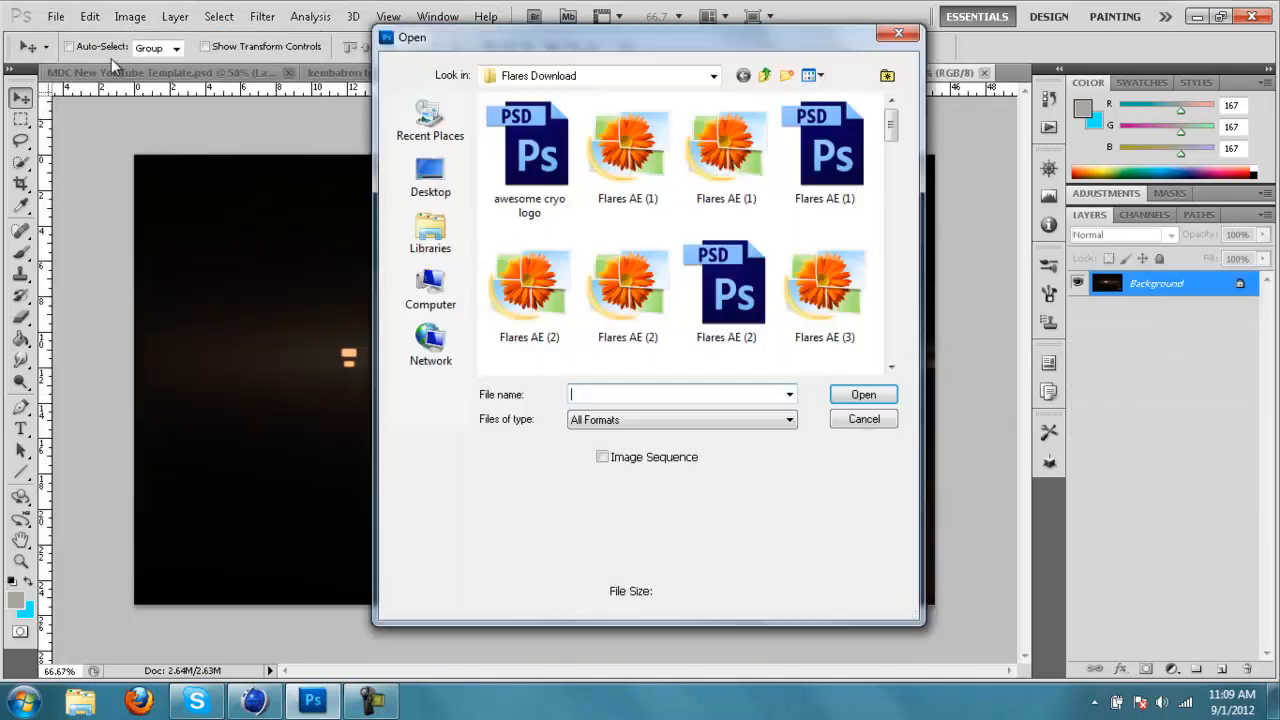
{"action": "left_click", "coordinate": [699, 172]}
{"action": "left_click", "coordinate": [618, 262]}
{"action": "left_click", "coordinate": [557, 280]}
{"action": "left_click", "coordinate": [820, 285]}
{"action": "scroll", "coordinate": [800, 270], "scroll_direction": "down", "scroll_amount": 1}
{"action": "left_click", "coordinate": [529, 280]}
{"action": "left_click", "coordinate": [760, 288]}
{"action": "left_click", "coordinate": [800, 290]}
{"action": "scroll", "coordinate": [795, 295], "scroll_direction": "down", "scroll_amount": 3}
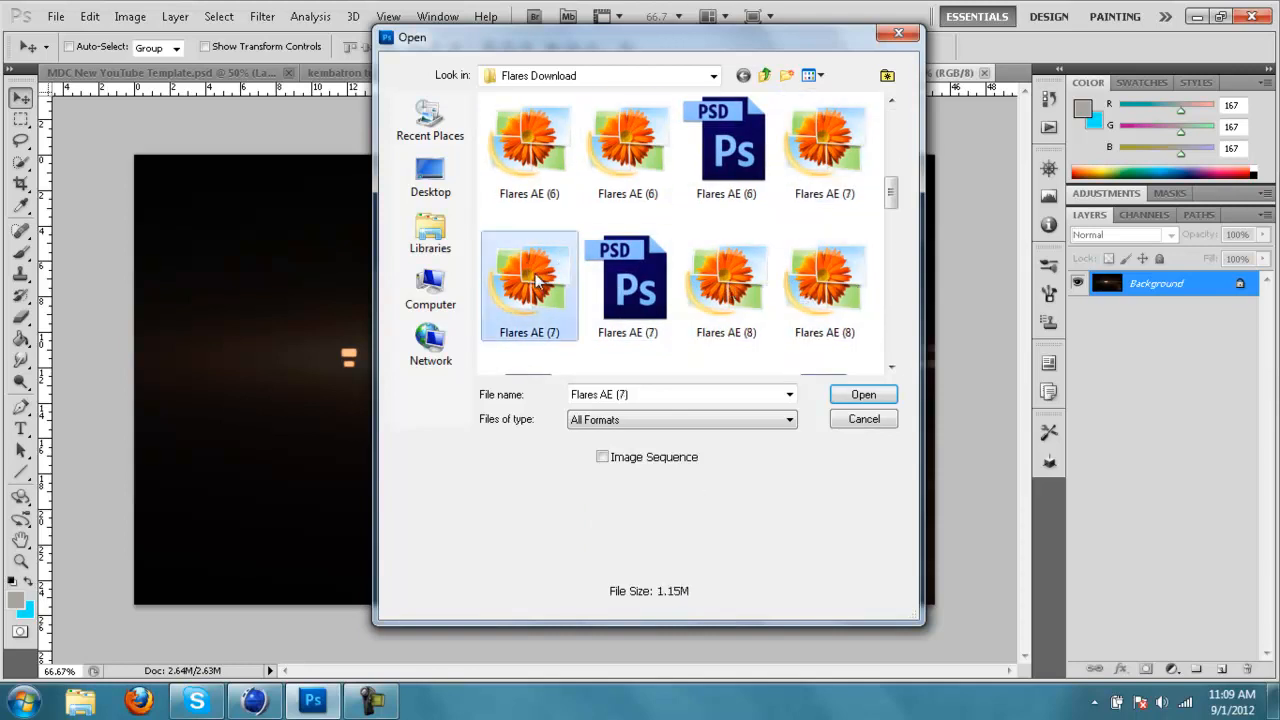
{"action": "left_click", "coordinate": [725, 285]}
{"action": "double_click", "coordinate": [529, 285]}
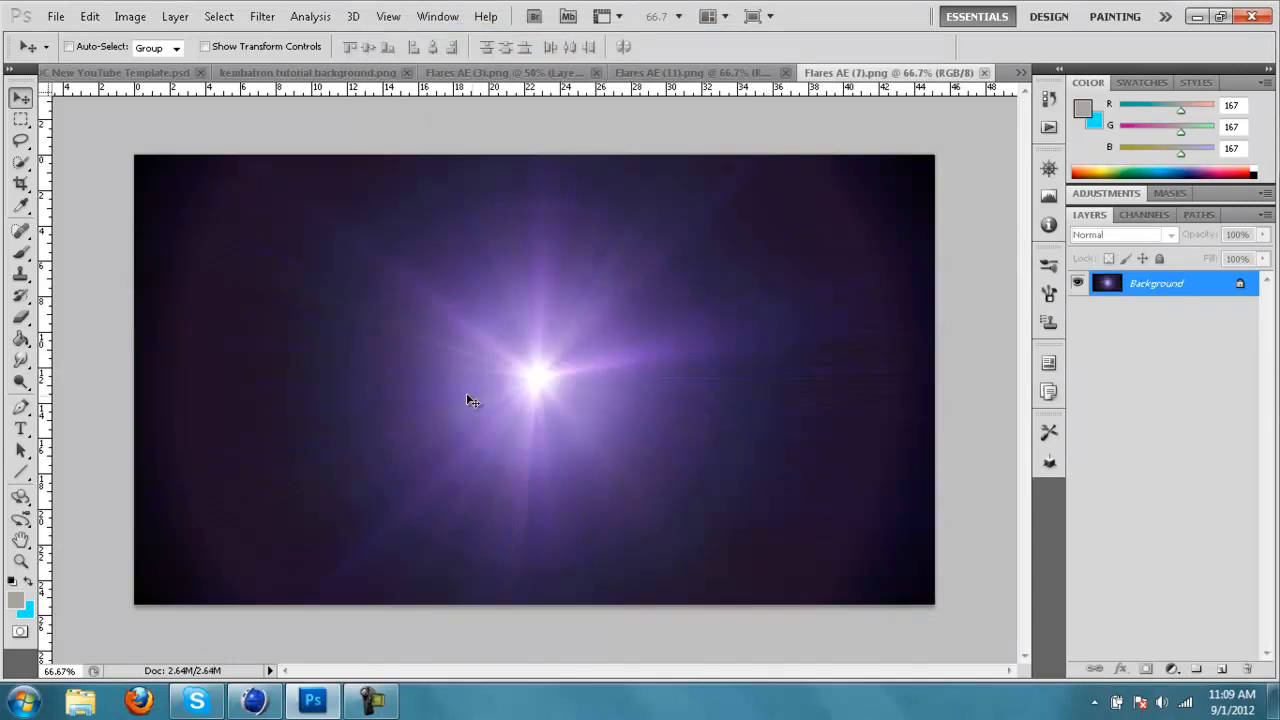
Bring the purple flare into the MDC New YouTube Template document and scale it proportionally to 157.26% to span the canvas width.
{"action": "left_click", "coordinate": [121, 73]}
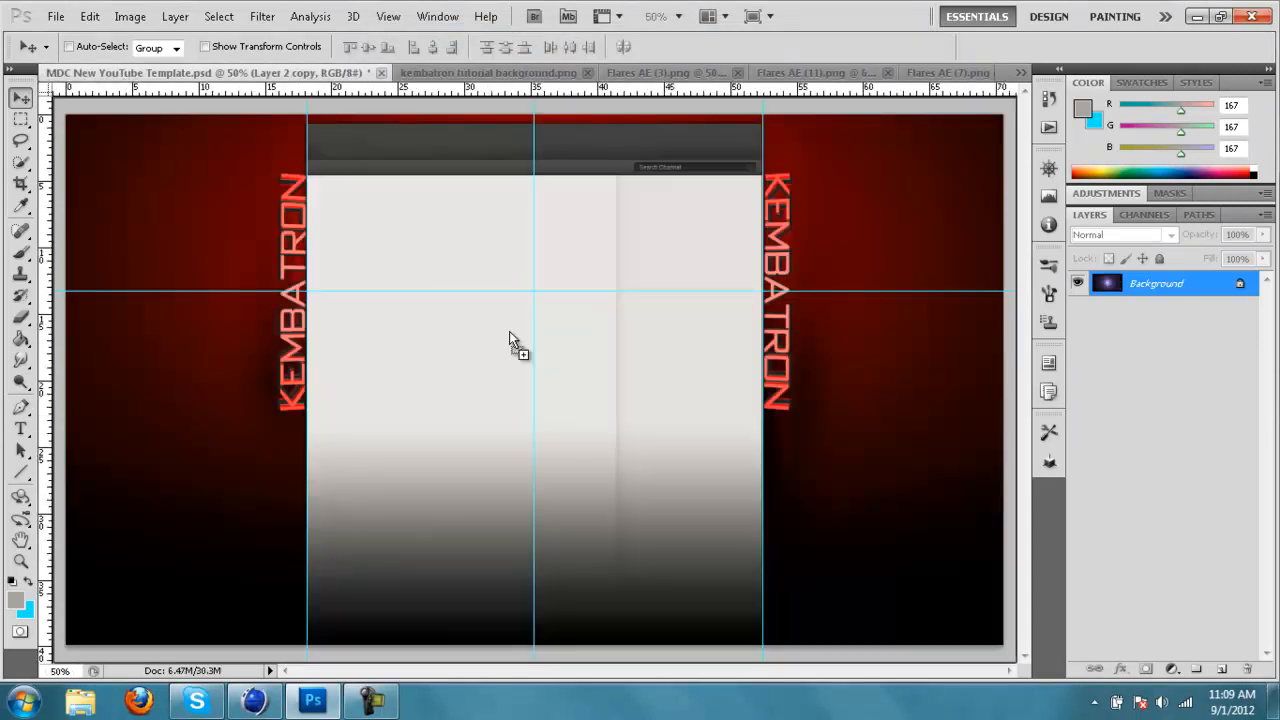
{"action": "left_click_drag", "start_coordinate": [375, 297], "coordinate": [290, 282]}
{"action": "key", "text": "ctrl+t"}
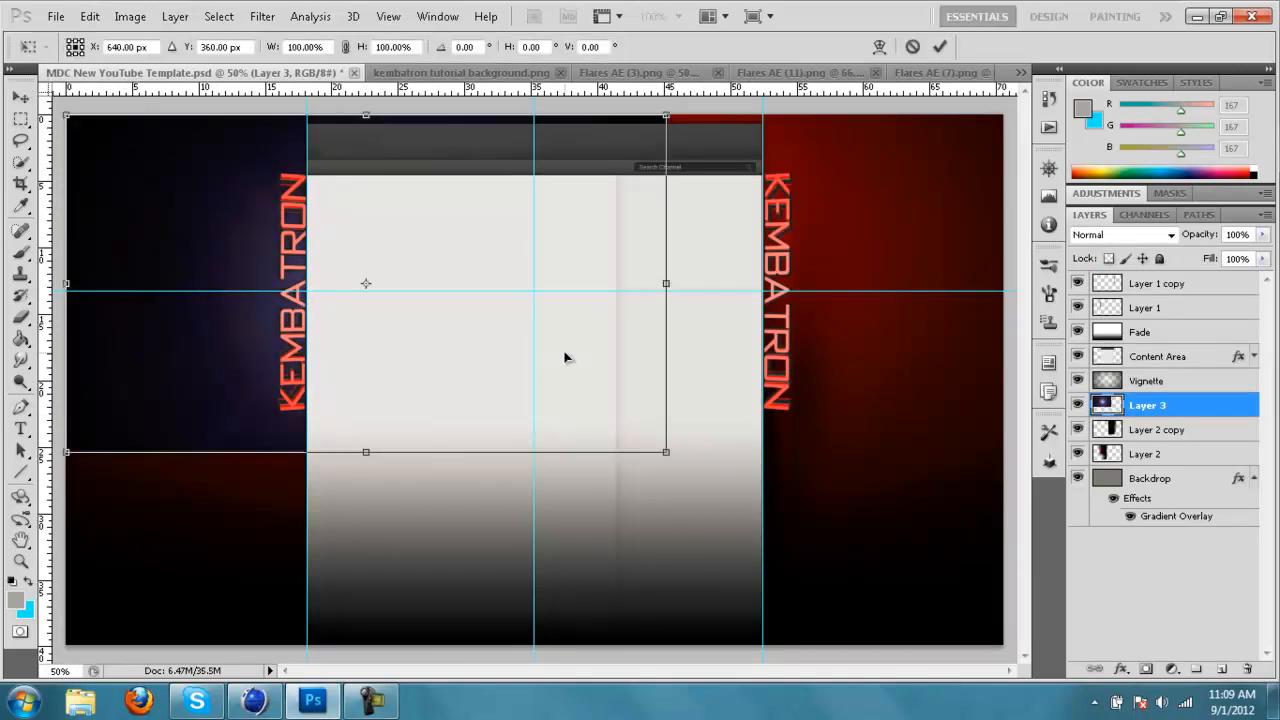
{"action": "left_click_drag", "start_coordinate": [667, 452], "coordinate": [1008, 645], "text": "shift"}
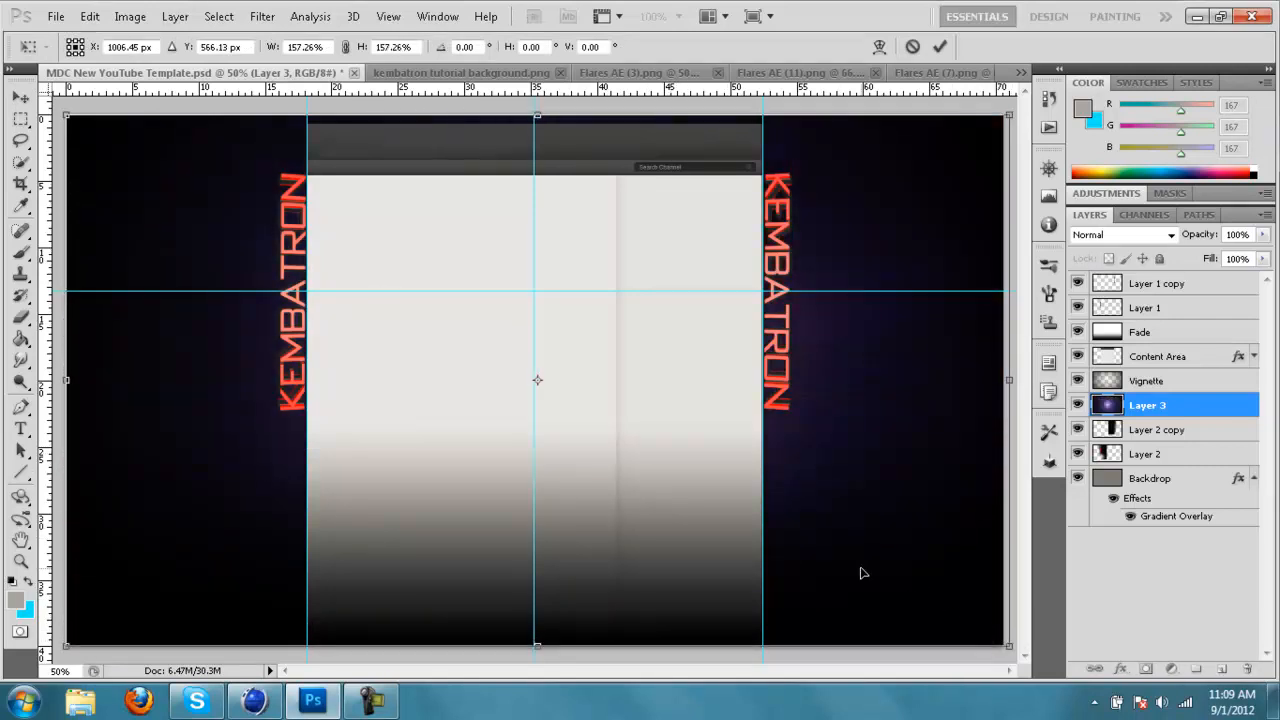
Centre the enlarged purple flare on the guide intersection at X 1000 px, Y 378.5 px and apply the transform.
{"action": "left_click_drag", "start_coordinate": [585, 483], "coordinate": [570, 460]}
{"action": "left_click_drag", "start_coordinate": [482, 407], "coordinate": [486, 370]}
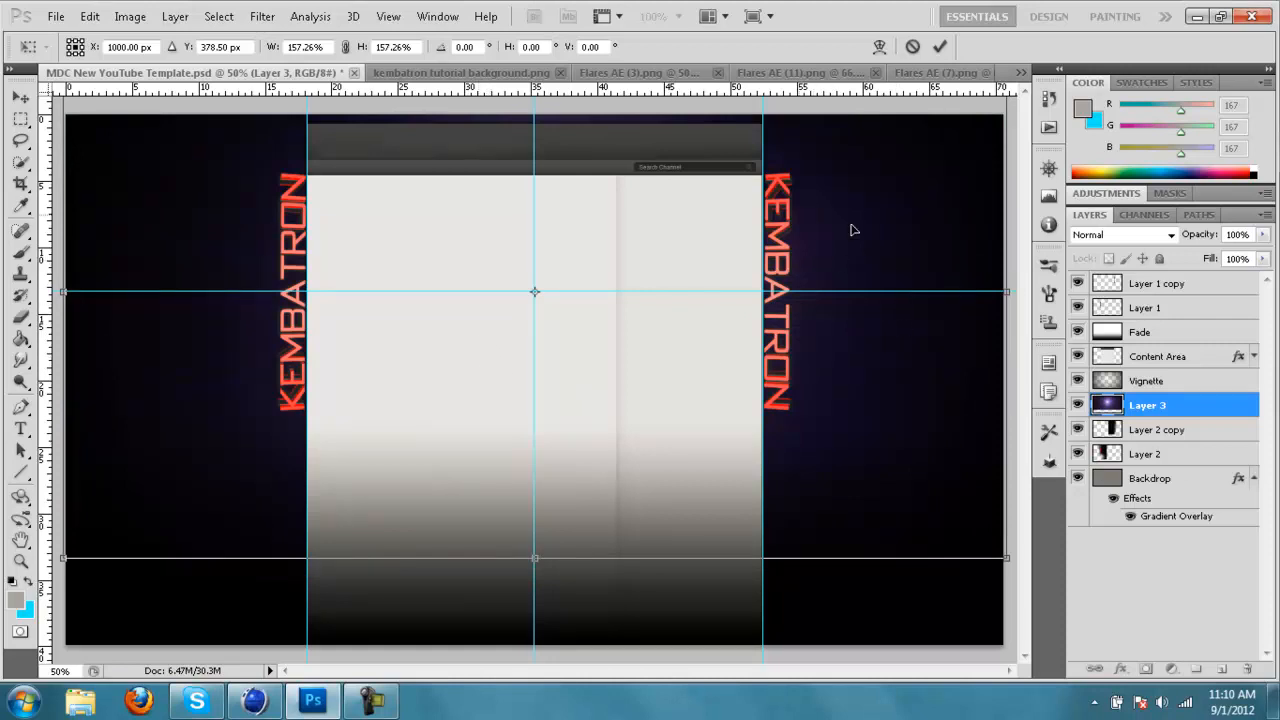
{"action": "left_click", "coordinate": [20, 97]}
{"action": "left_click", "coordinate": [540, 280]}
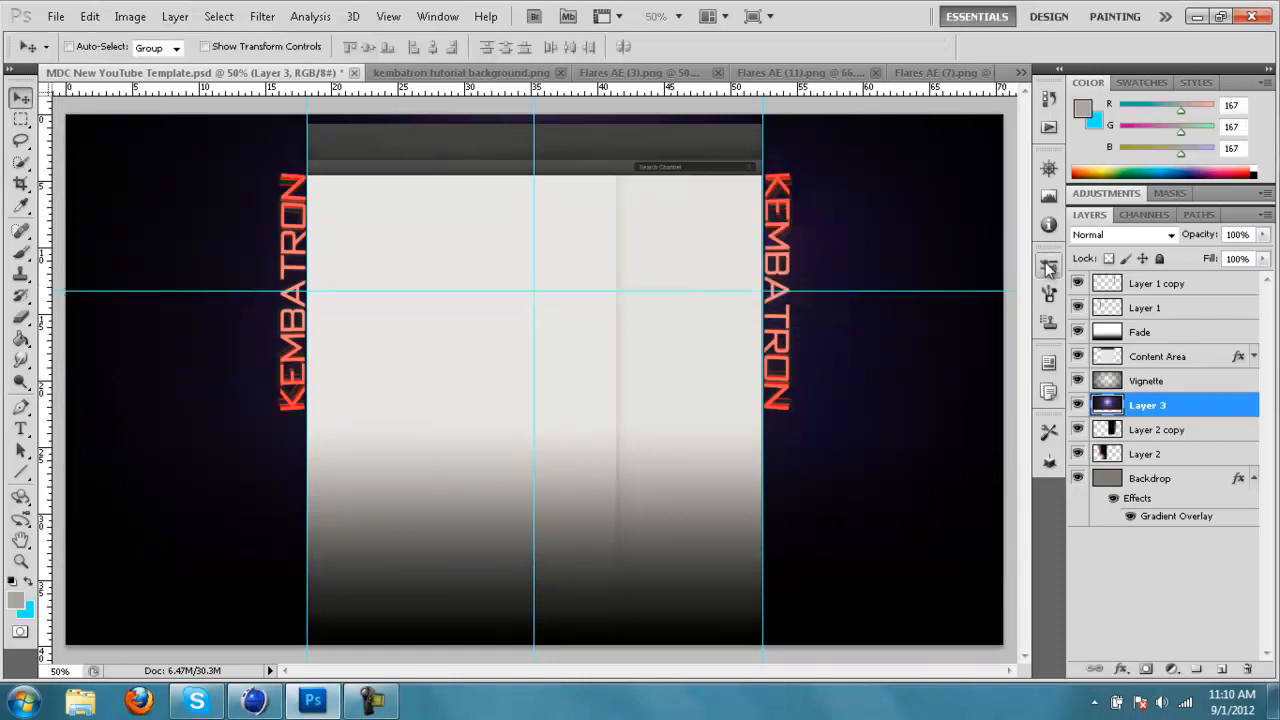
Try the Overlay blend mode on the purple flare layer, and settle on Screen.
{"action": "left_click", "coordinate": [1120, 234]}
{"action": "left_click", "coordinate": [1126, 242]}
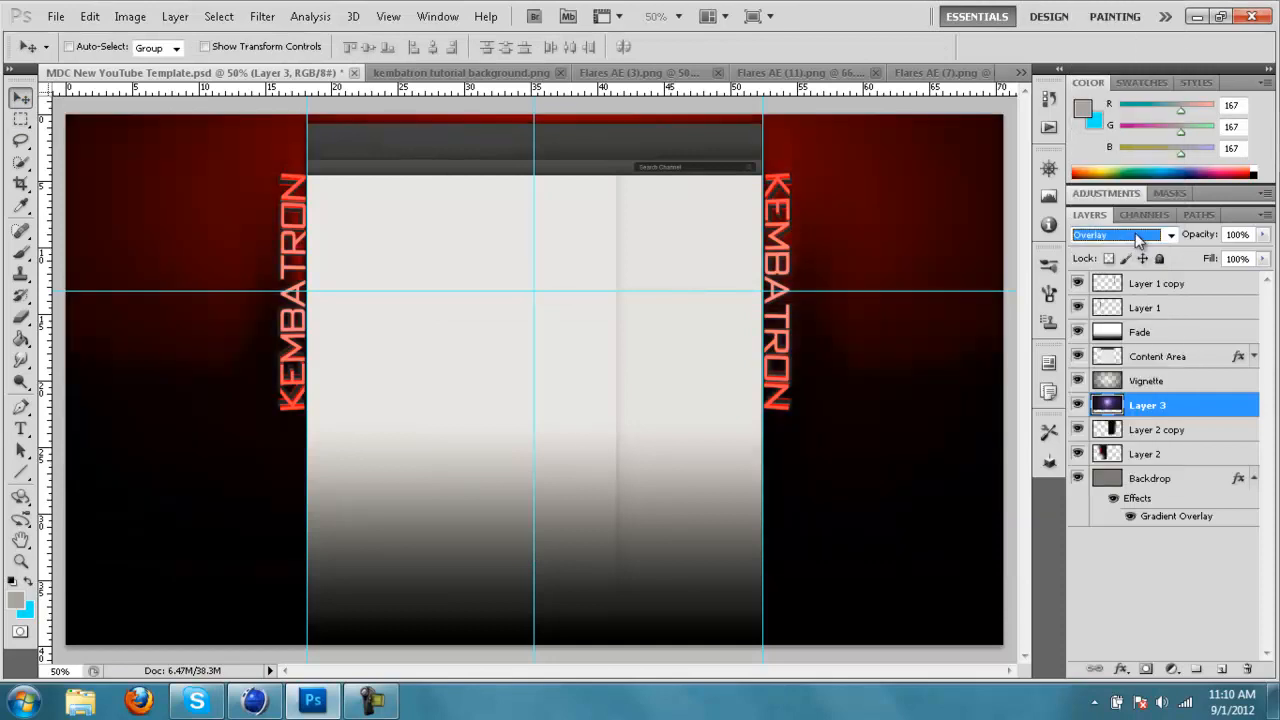
{"action": "left_click", "coordinate": [1136, 236]}
{"action": "left_click", "coordinate": [1122, 160]}
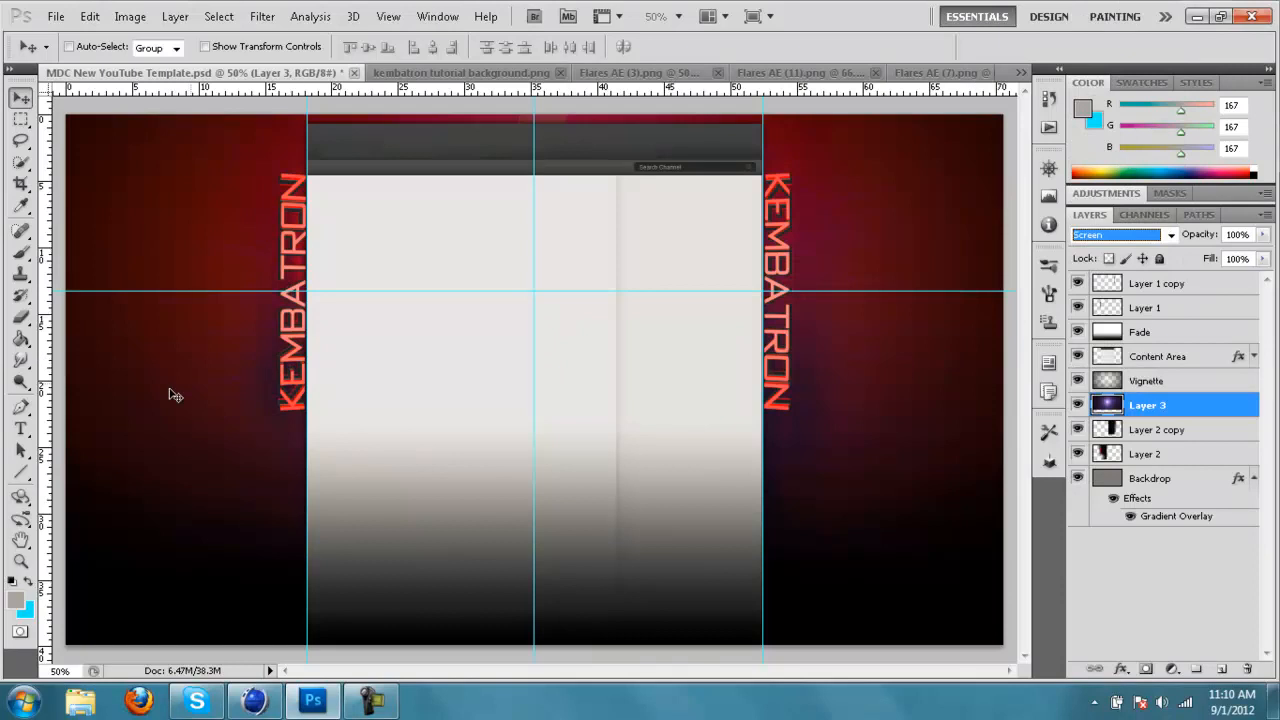
Soften the outer edges of the purple flare with the 422 px Eraser.
{"action": "left_click", "coordinate": [20, 296]}
{"action": "left_click", "coordinate": [20, 318]}
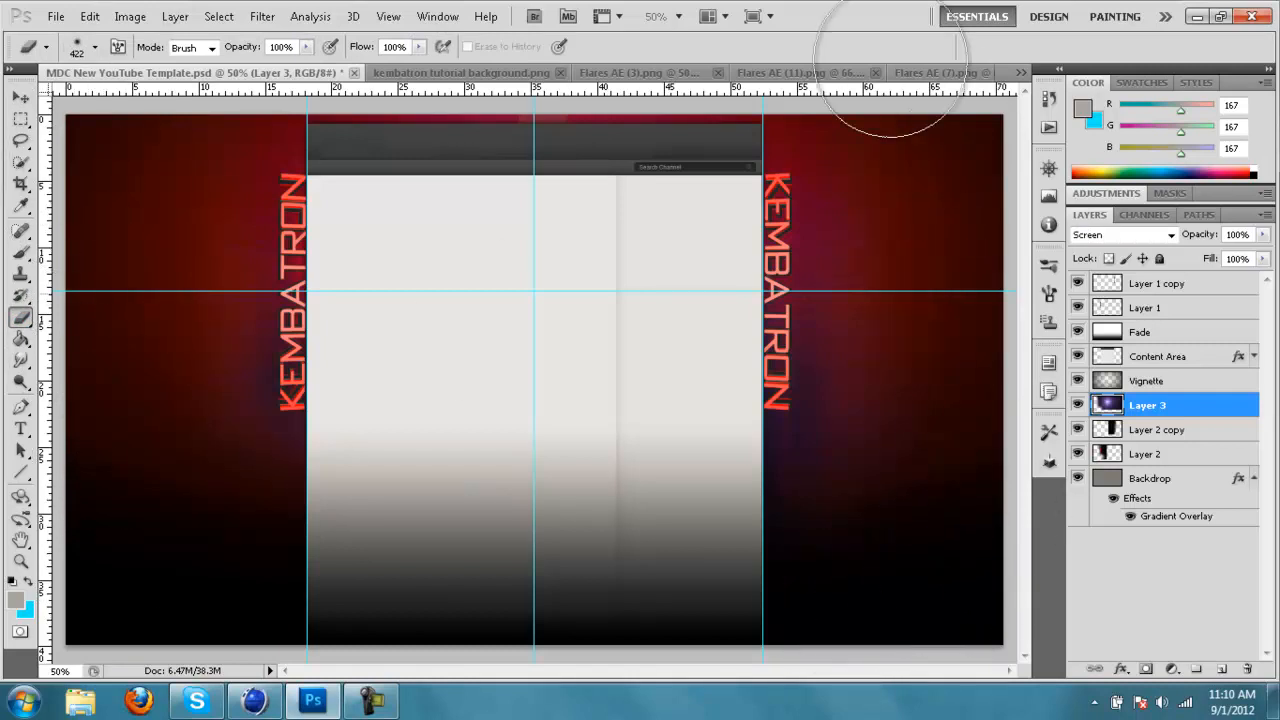
{"action": "left_click", "coordinate": [17, 99]}
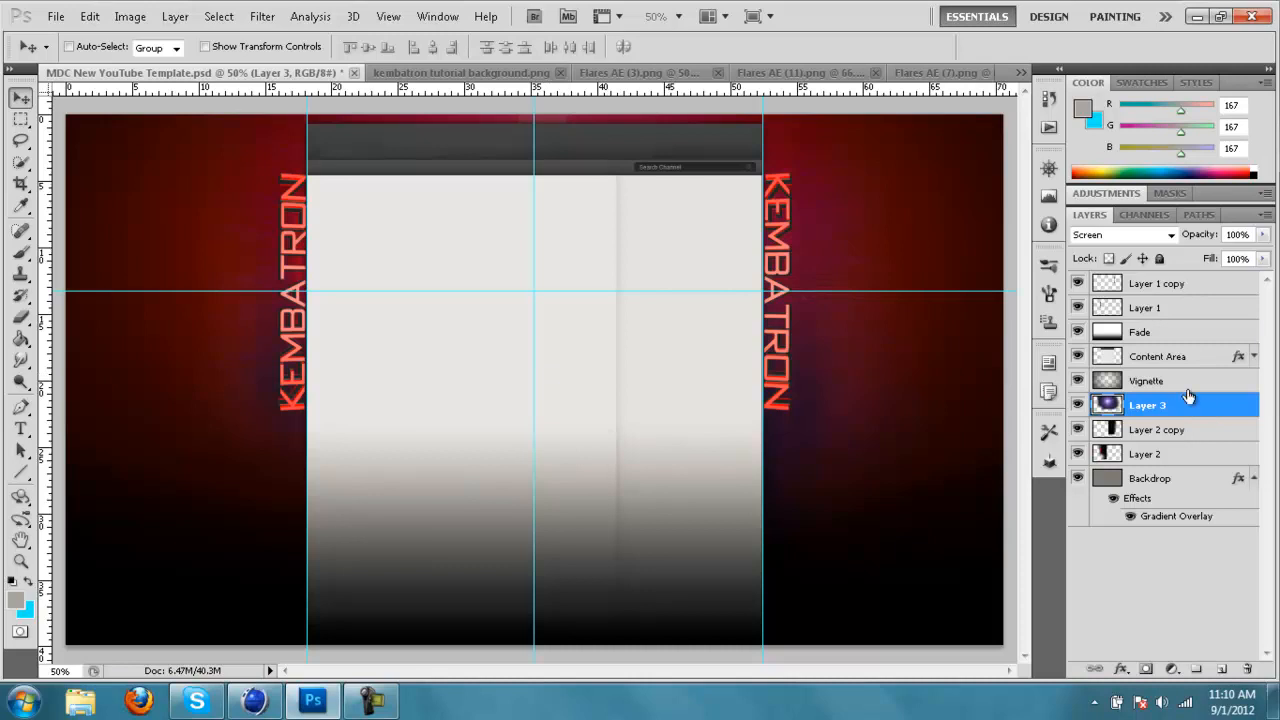
Add a Hue/Saturation adjustment layer above the purple flare with Colorize on, Hue 0 and Saturation 86.
{"action": "left_click", "coordinate": [1131, 198]}
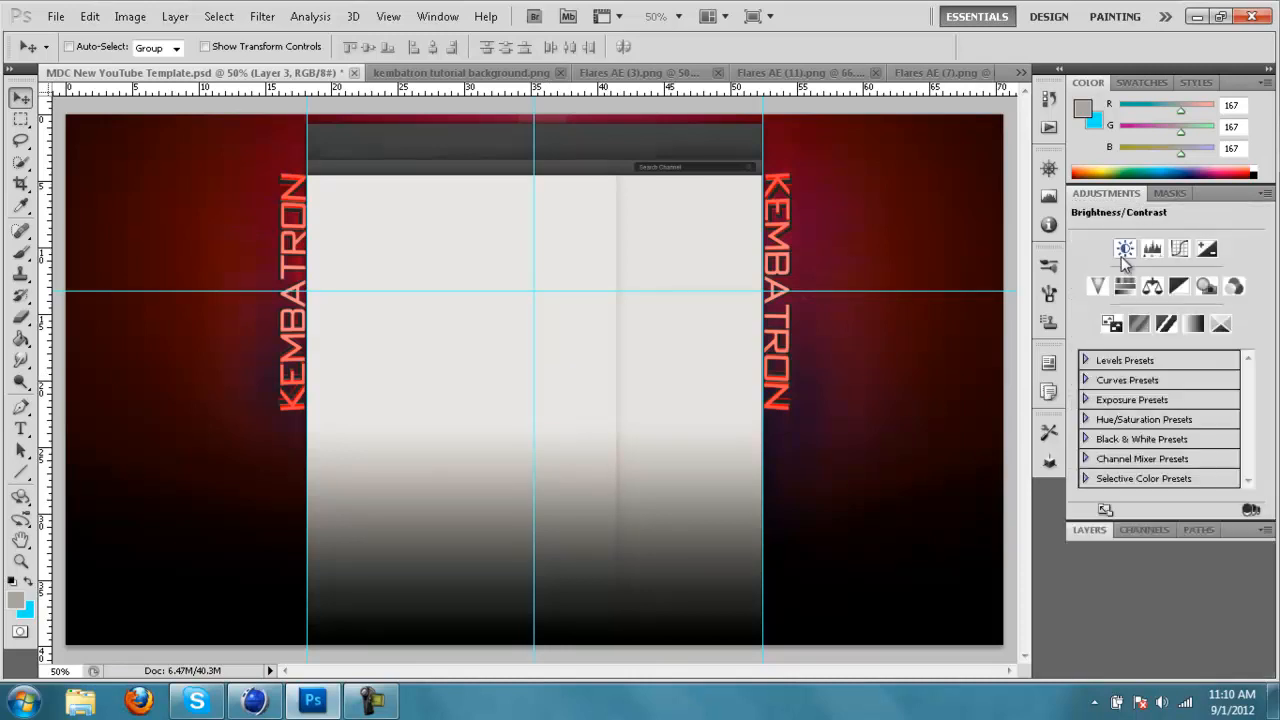
{"action": "left_click", "coordinate": [1123, 287]}
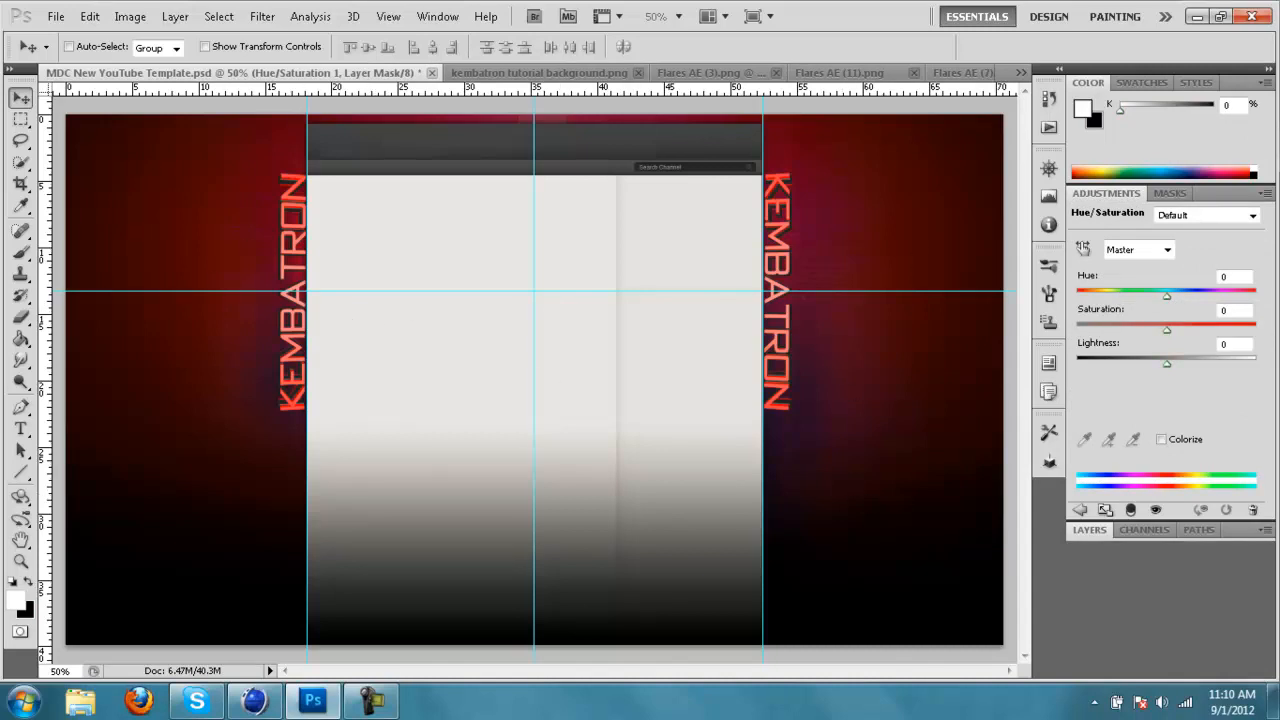
{"action": "left_click", "coordinate": [1162, 439]}
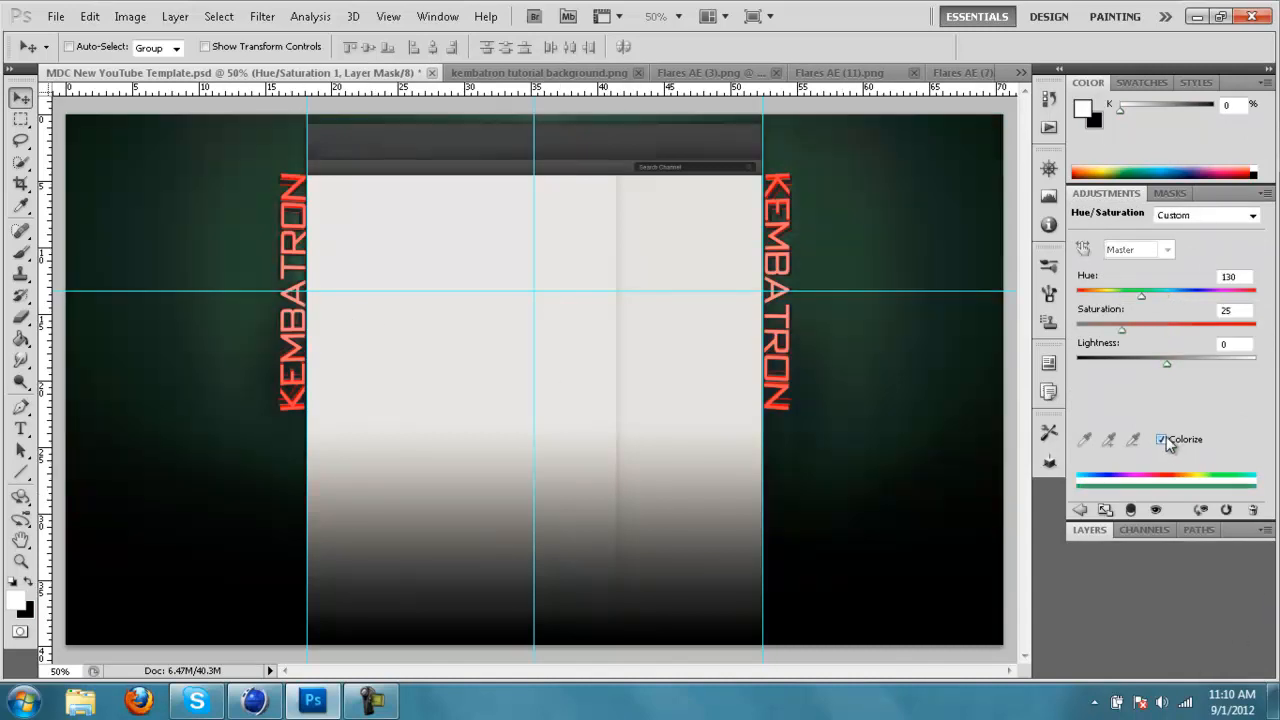
{"action": "left_click_drag", "start_coordinate": [1152, 294], "coordinate": [1262, 292]}
{"action": "left_click_drag", "start_coordinate": [1110, 310], "coordinate": [1172, 313]}
{"action": "left_click_drag", "start_coordinate": [1256, 294], "coordinate": [1078, 296]}
{"action": "left_click_drag", "start_coordinate": [1200, 328], "coordinate": [1236, 333]}
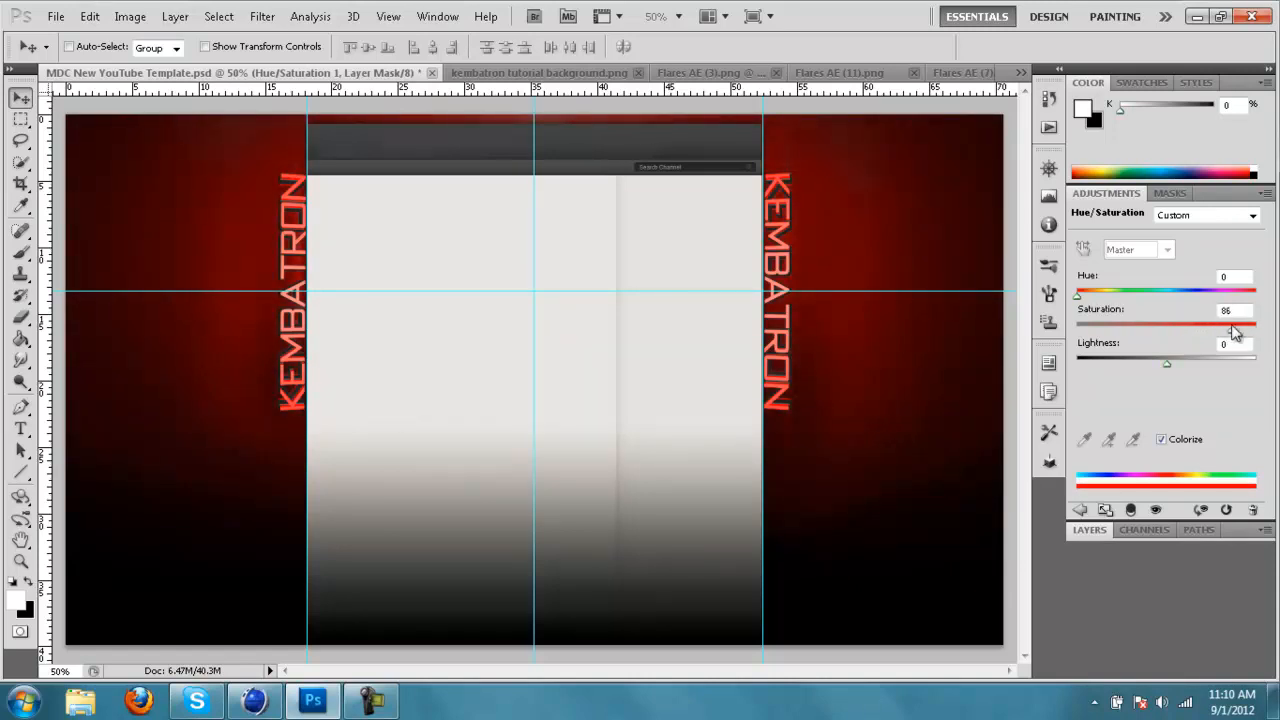
{"action": "left_click", "coordinate": [1089, 529]}
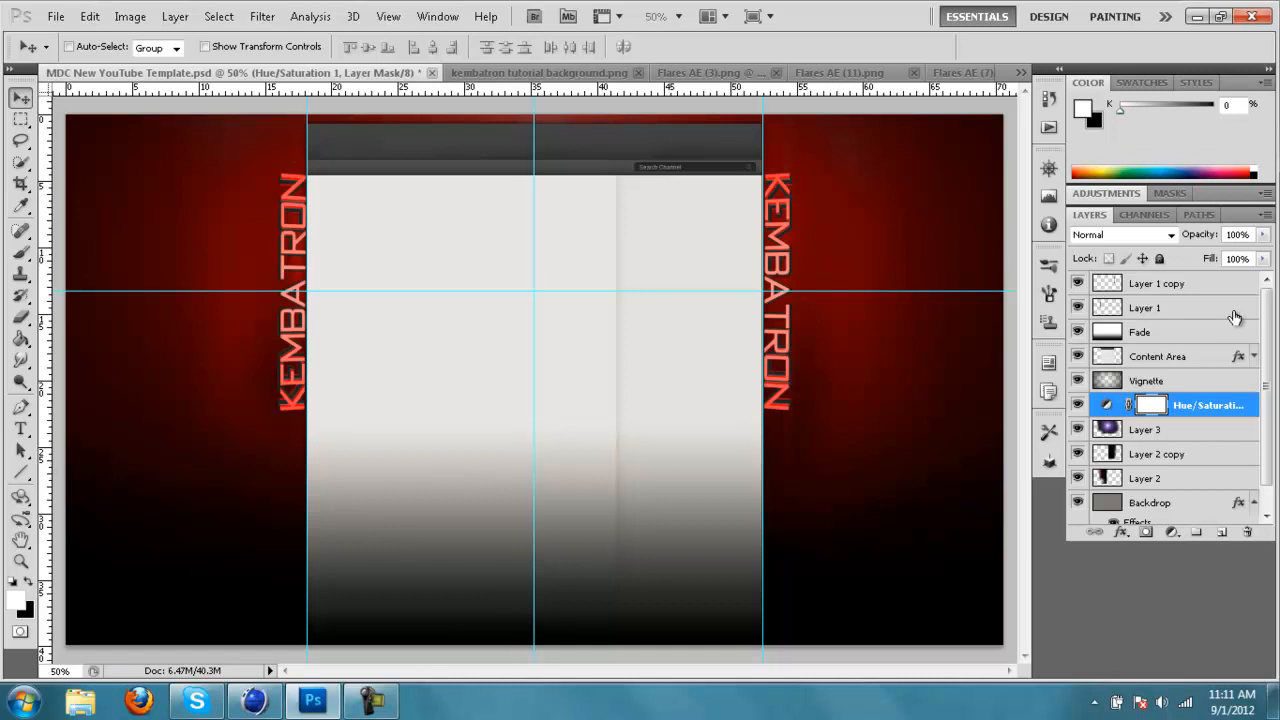
Save the document as a Photoshop file named "kembatron tutorial background" in the Backgrounds folder.
{"action": "left_click", "coordinate": [56, 16]}
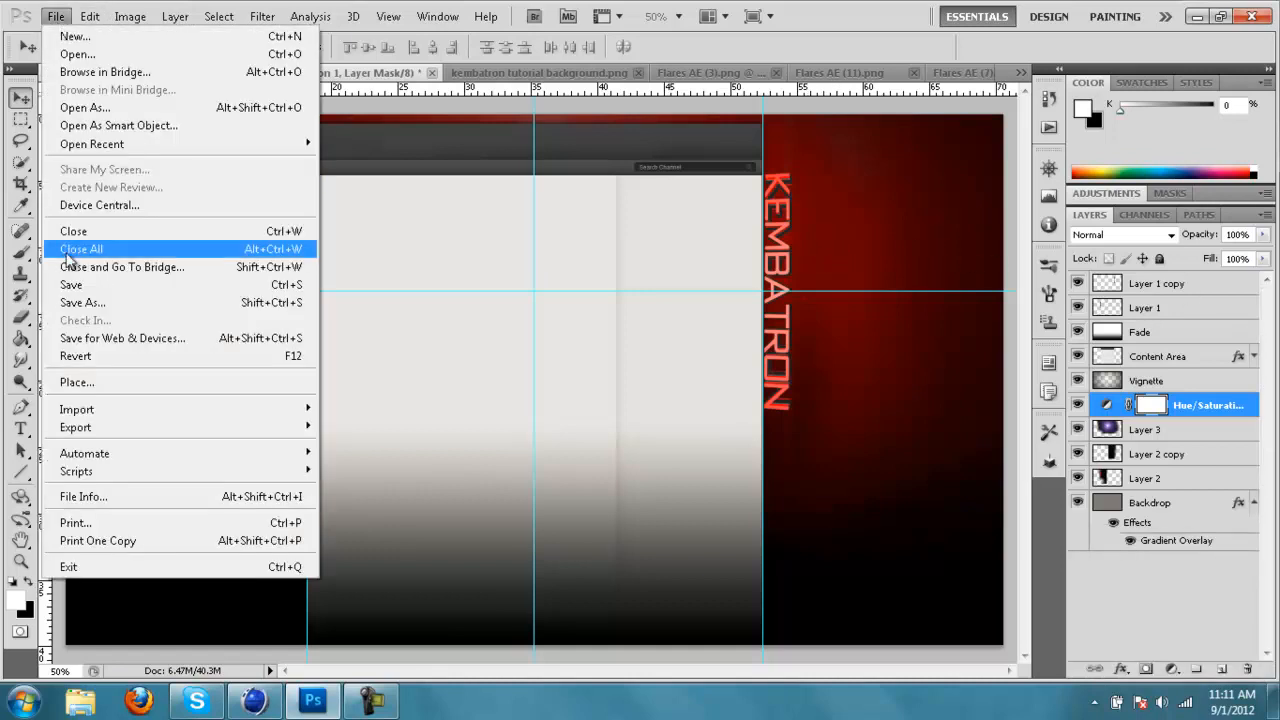
{"action": "left_click", "coordinate": [79, 302]}
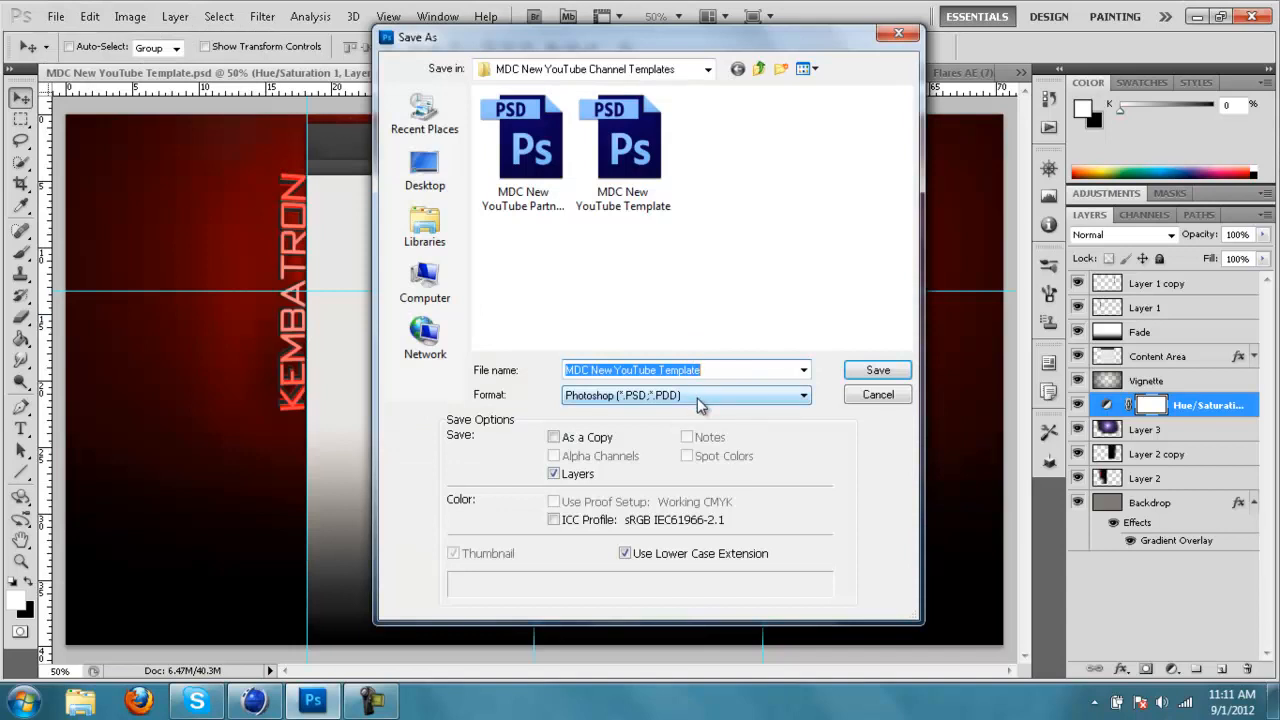
{"action": "left_click", "coordinate": [640, 69]}
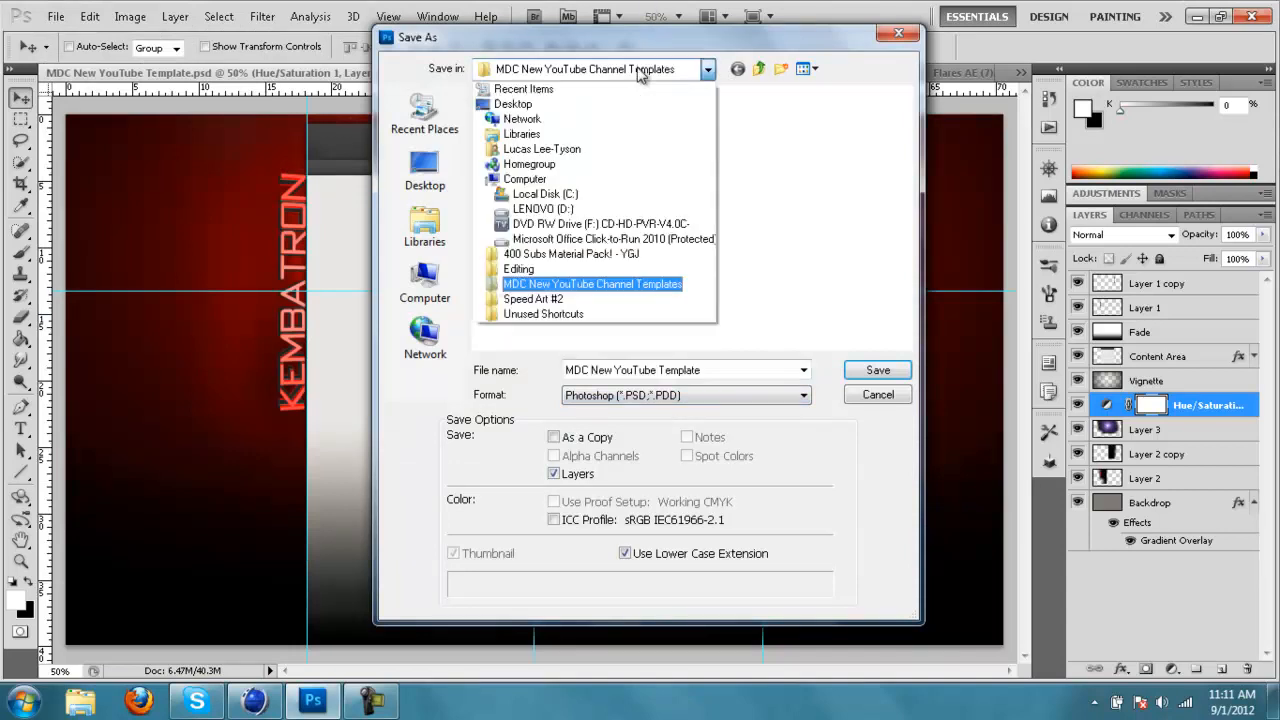
{"action": "left_click", "coordinate": [545, 266]}
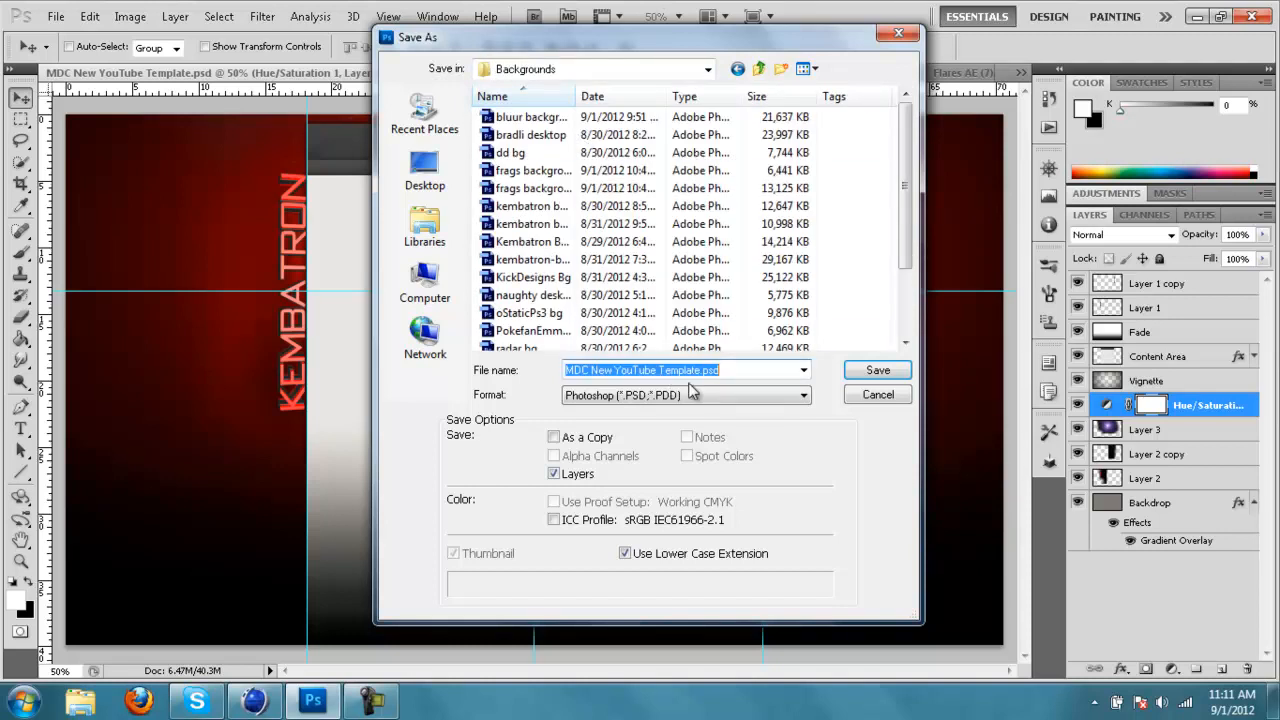
{"action": "type", "text": "kembatro"}
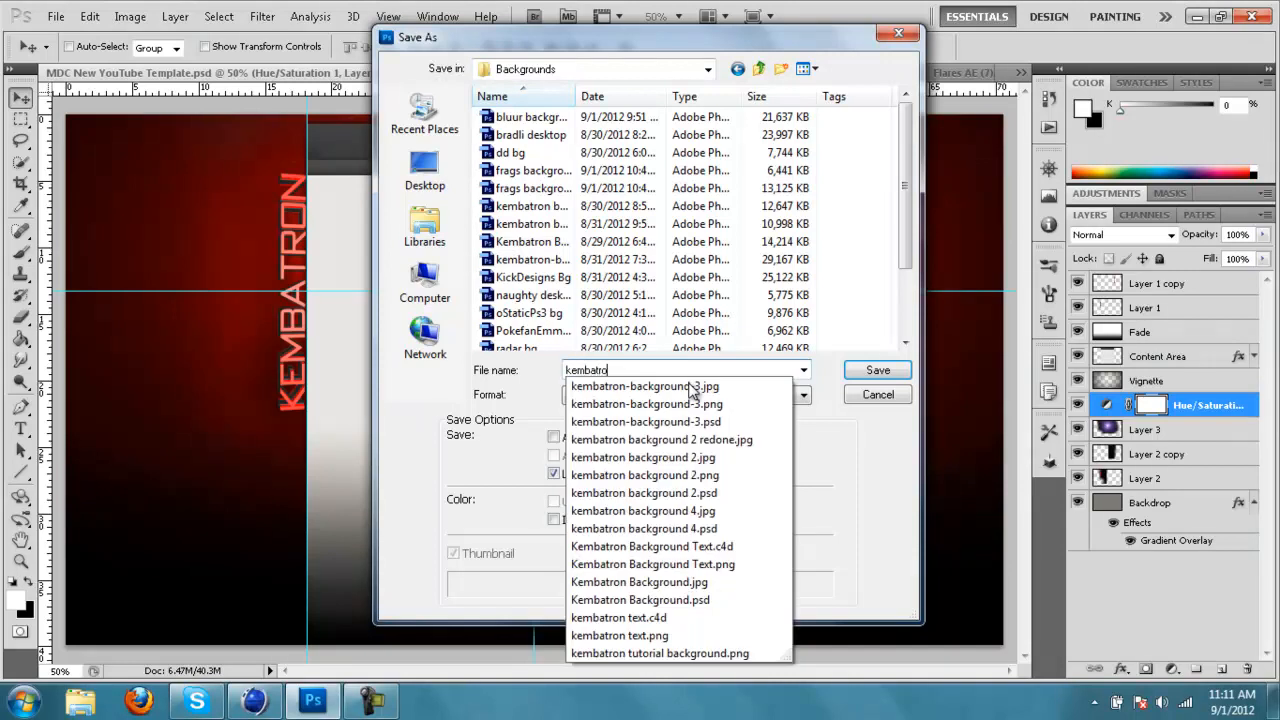
{"action": "type", "text": "n tutorial backgro"}
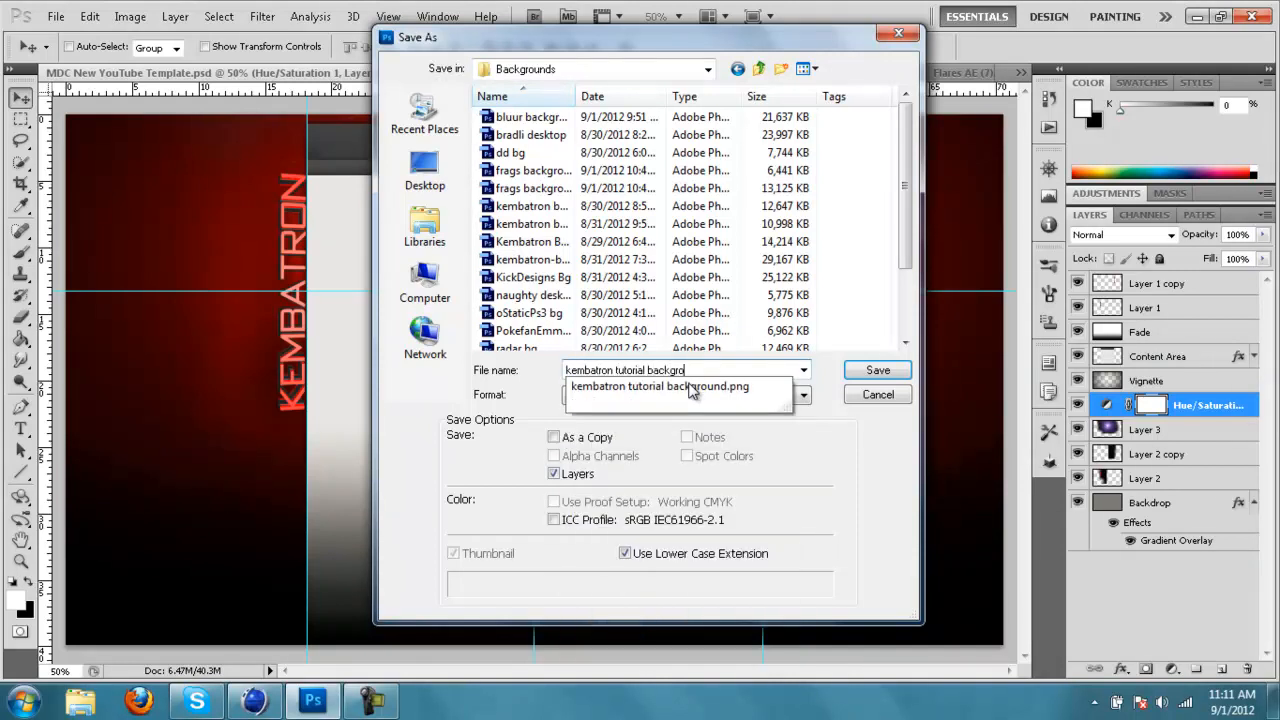
{"action": "type", "text": "und"}
{"action": "key", "text": "Return"}
{"action": "key", "text": "Return"}
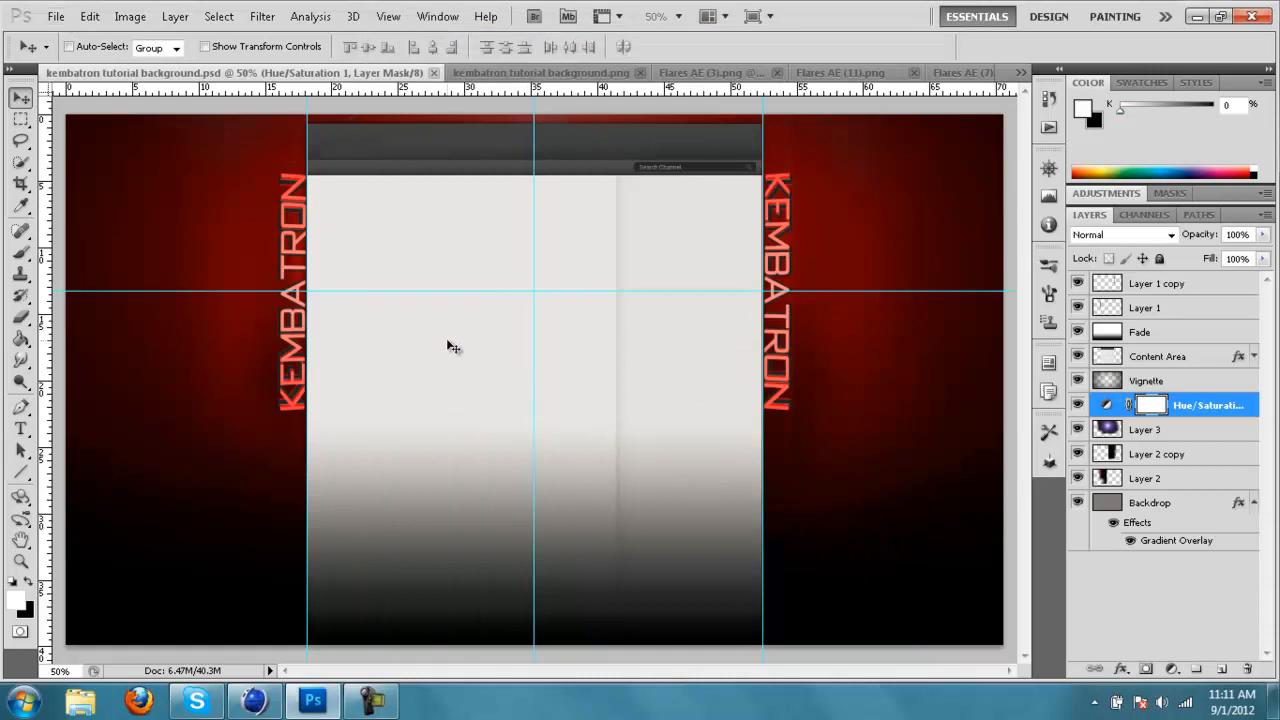
Save a JPEG copy of the background as "kembatron tutorial background.jpg" in the Backgrounds folder.
{"action": "left_click", "coordinate": [55, 17]}
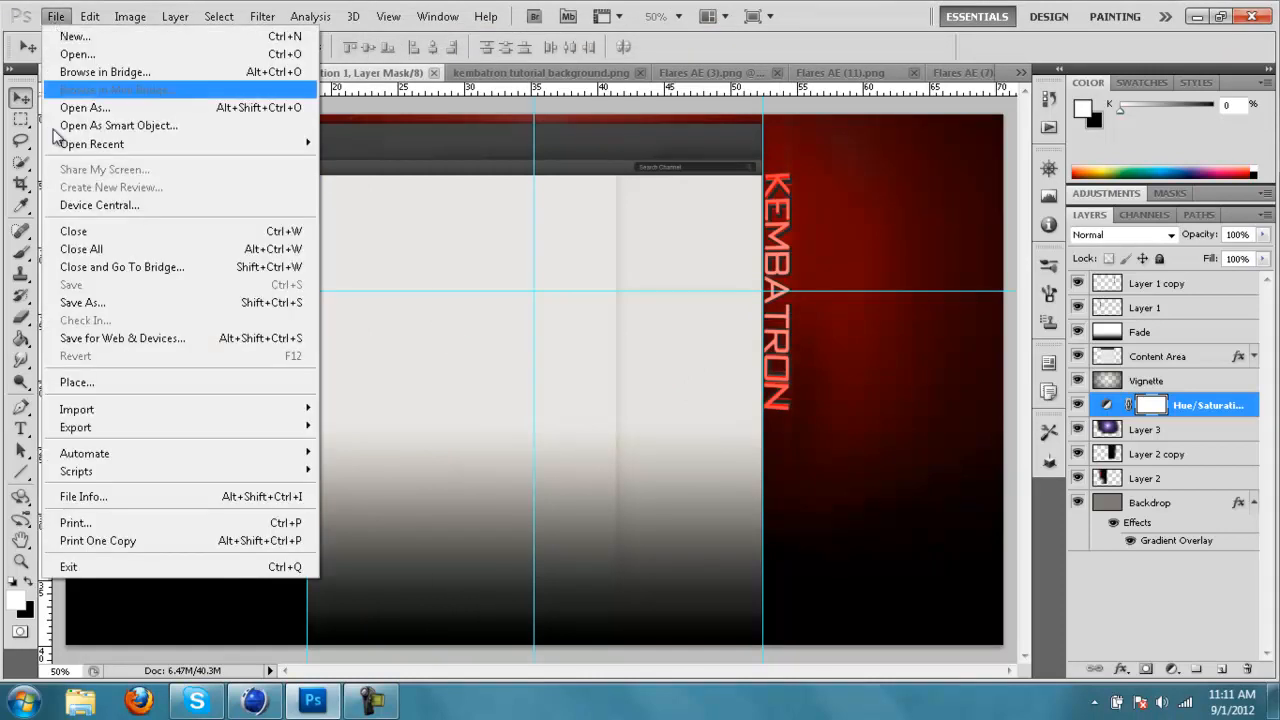
{"action": "left_click", "coordinate": [82, 302]}
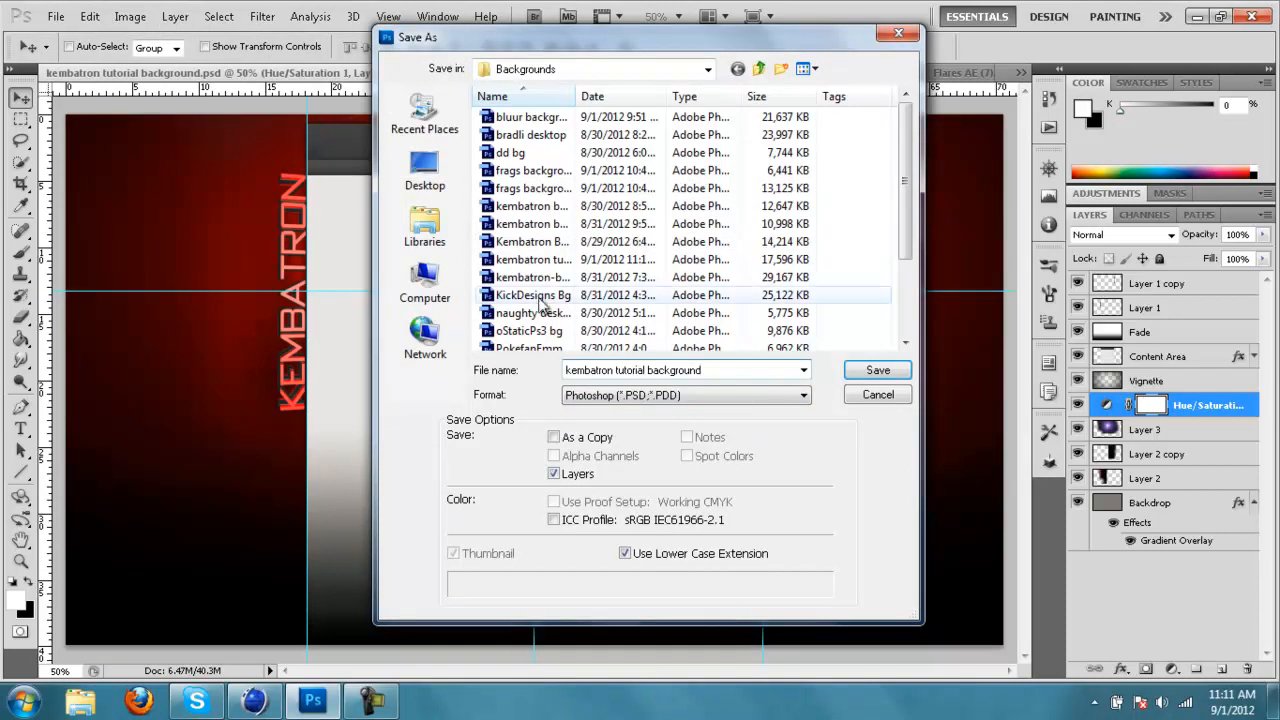
{"action": "left_click", "coordinate": [684, 404]}
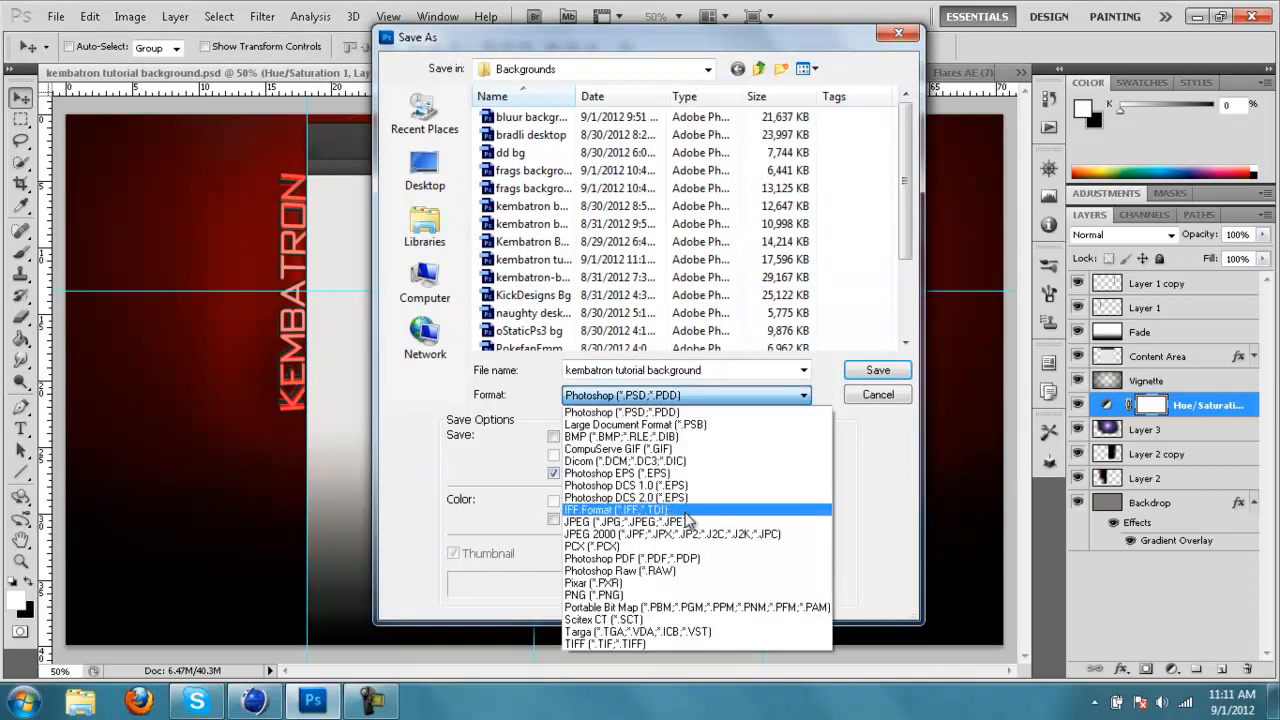
{"action": "left_click", "coordinate": [690, 520]}
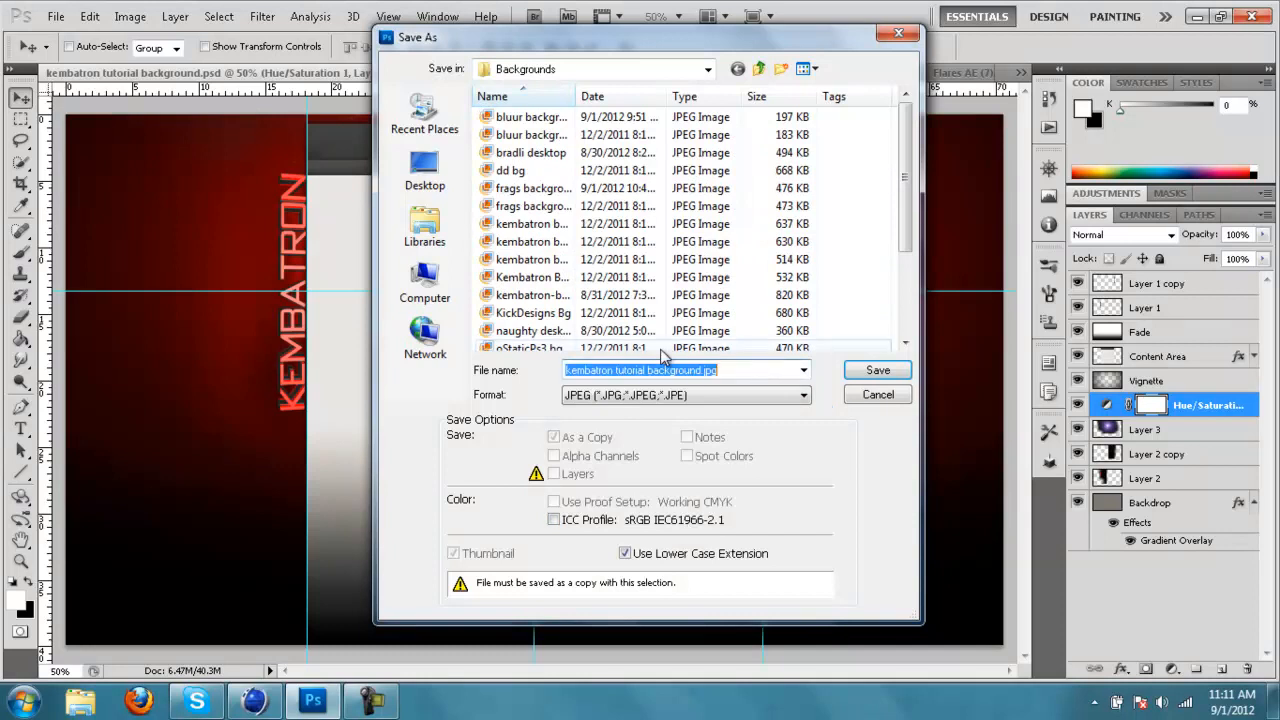
{"action": "left_click", "coordinate": [877, 371]}
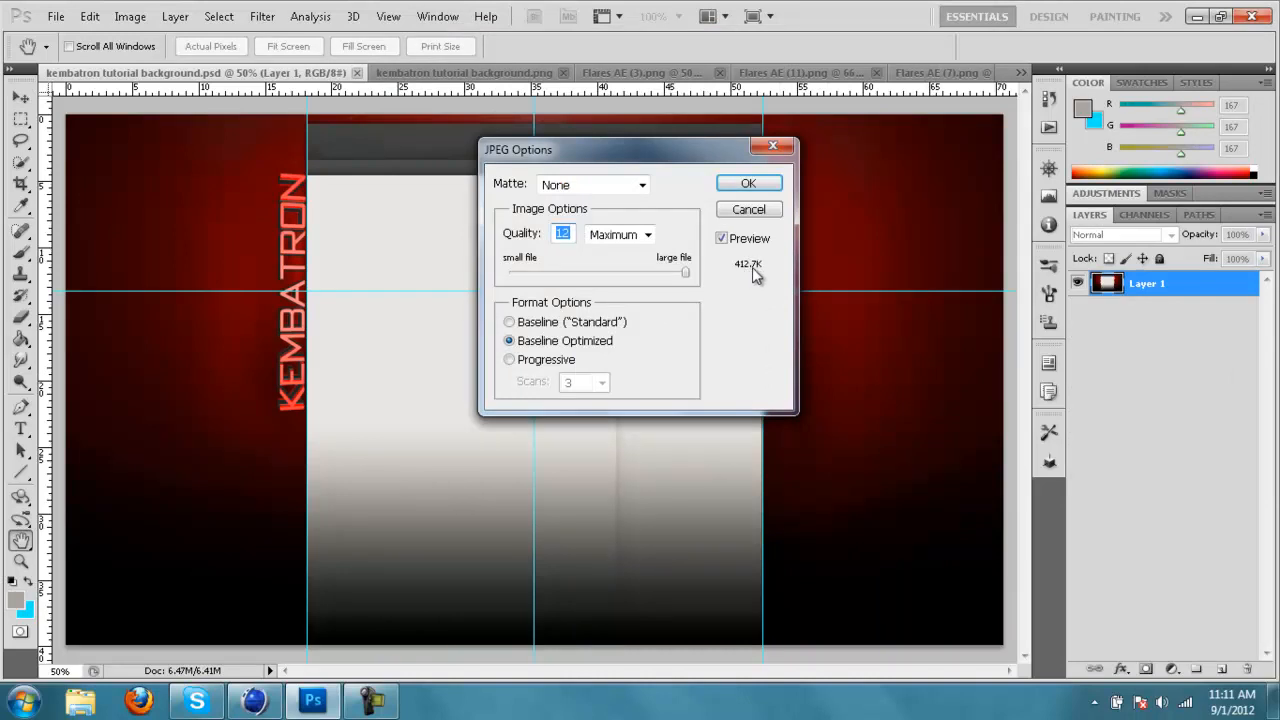
Set the JPEG quality to Maximum (12) with Baseline Optimized format and confirm the export.
{"action": "left_click_drag", "start_coordinate": [686, 272], "coordinate": [666, 274]}
{"action": "left_click", "coordinate": [647, 234]}
{"action": "left_click", "coordinate": [610, 297]}
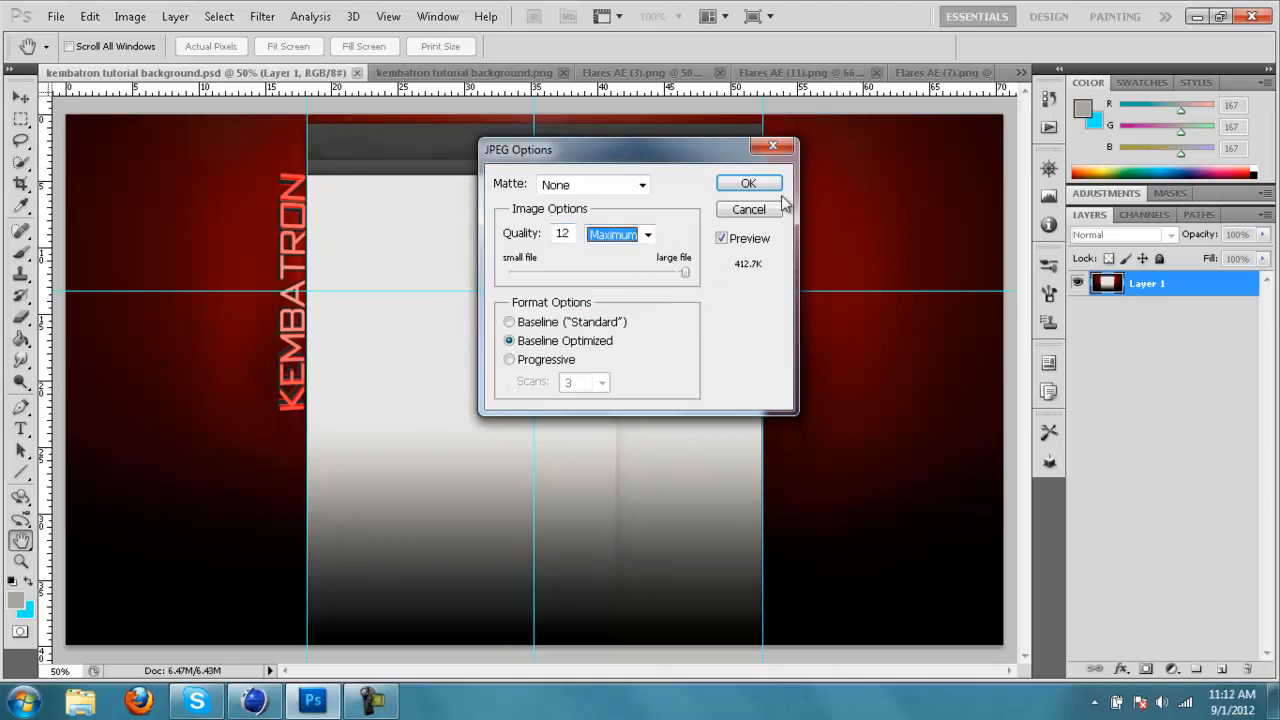
{"action": "left_click", "coordinate": [755, 183]}
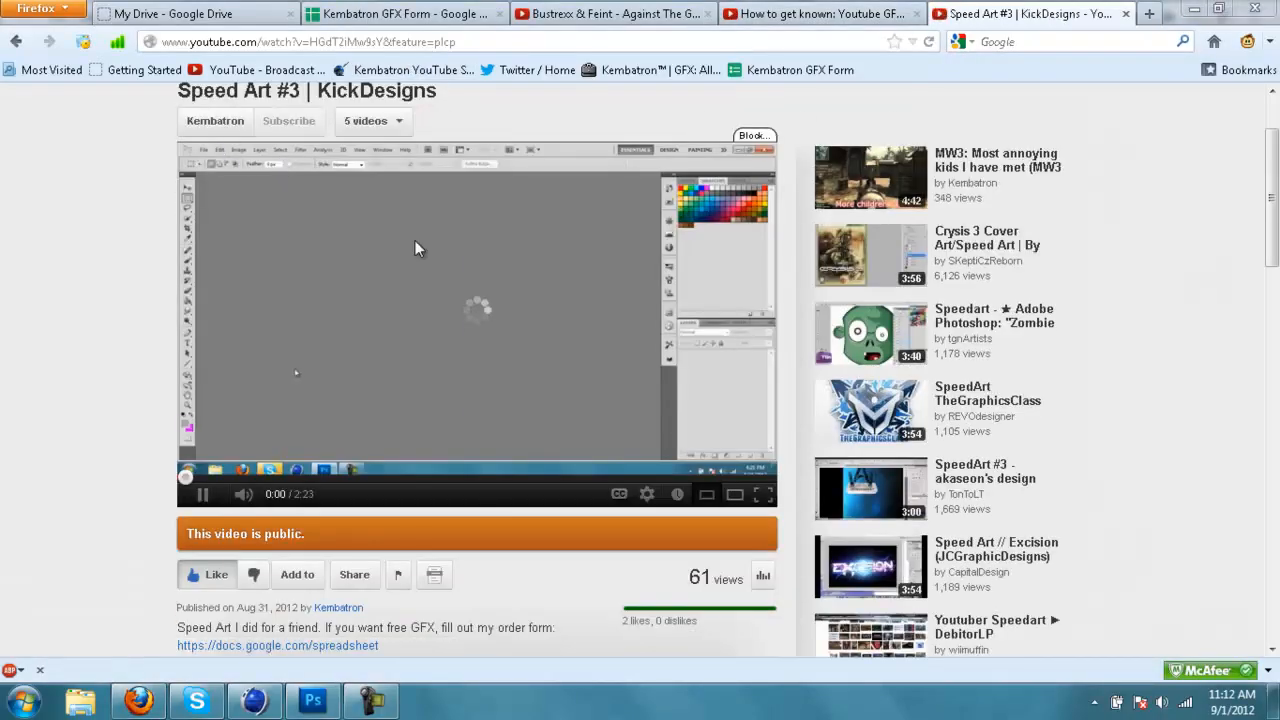
In Firefox, go to the Kembatron YouTube channel page, pause its featured video and open the channel settings.
{"action": "scroll", "coordinate": [640, 300], "scroll_direction": "up", "scroll_amount": 5}
{"action": "left_click", "coordinate": [1040, 108]}
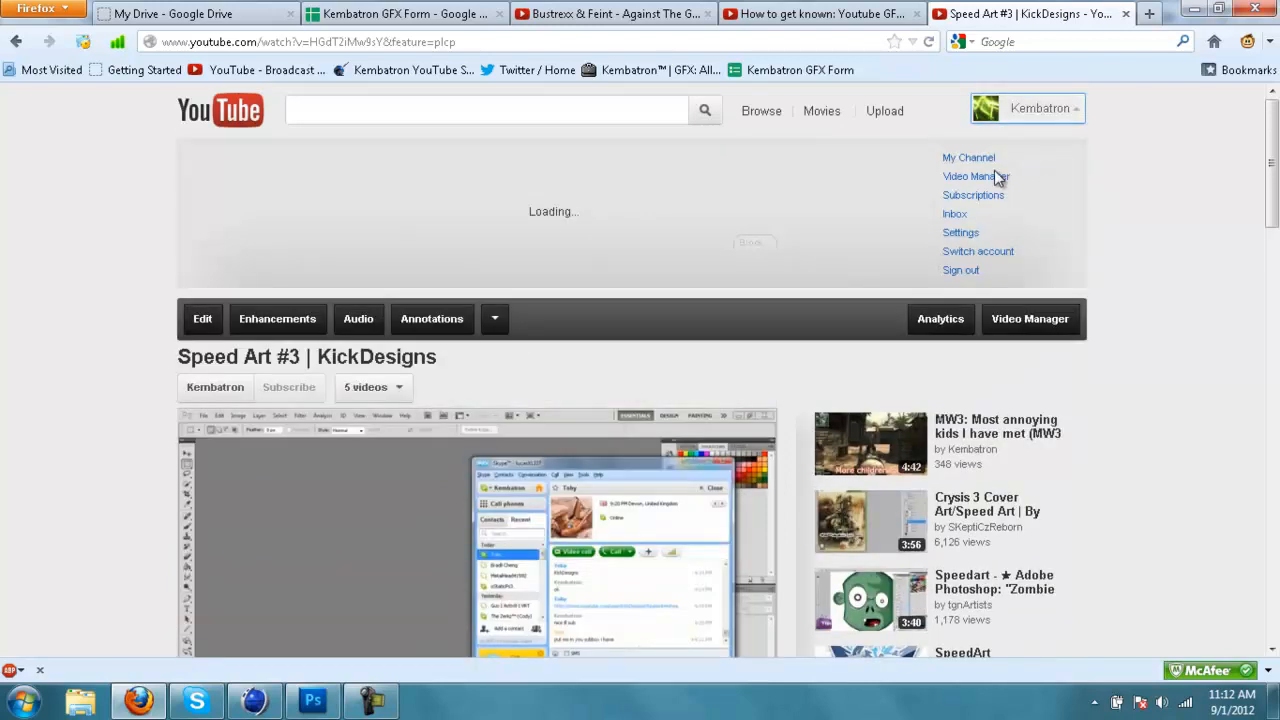
{"action": "left_click", "coordinate": [984, 162]}
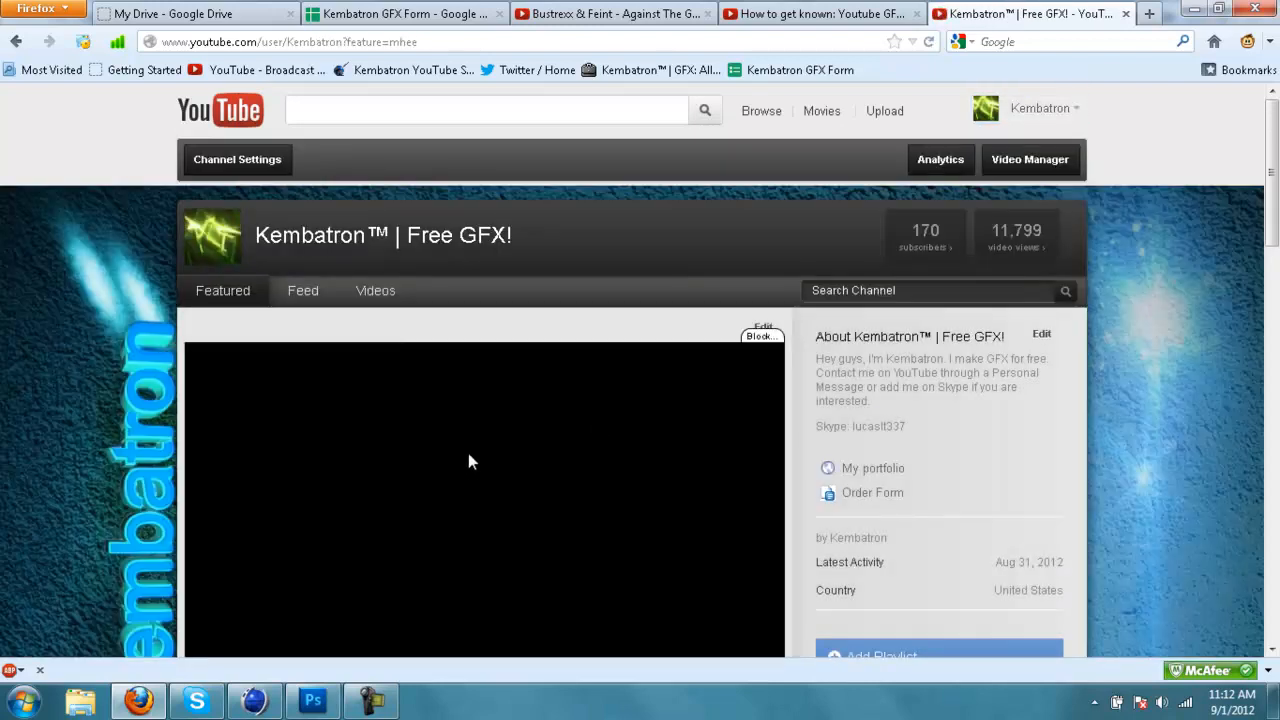
{"action": "left_click", "coordinate": [527, 441]}
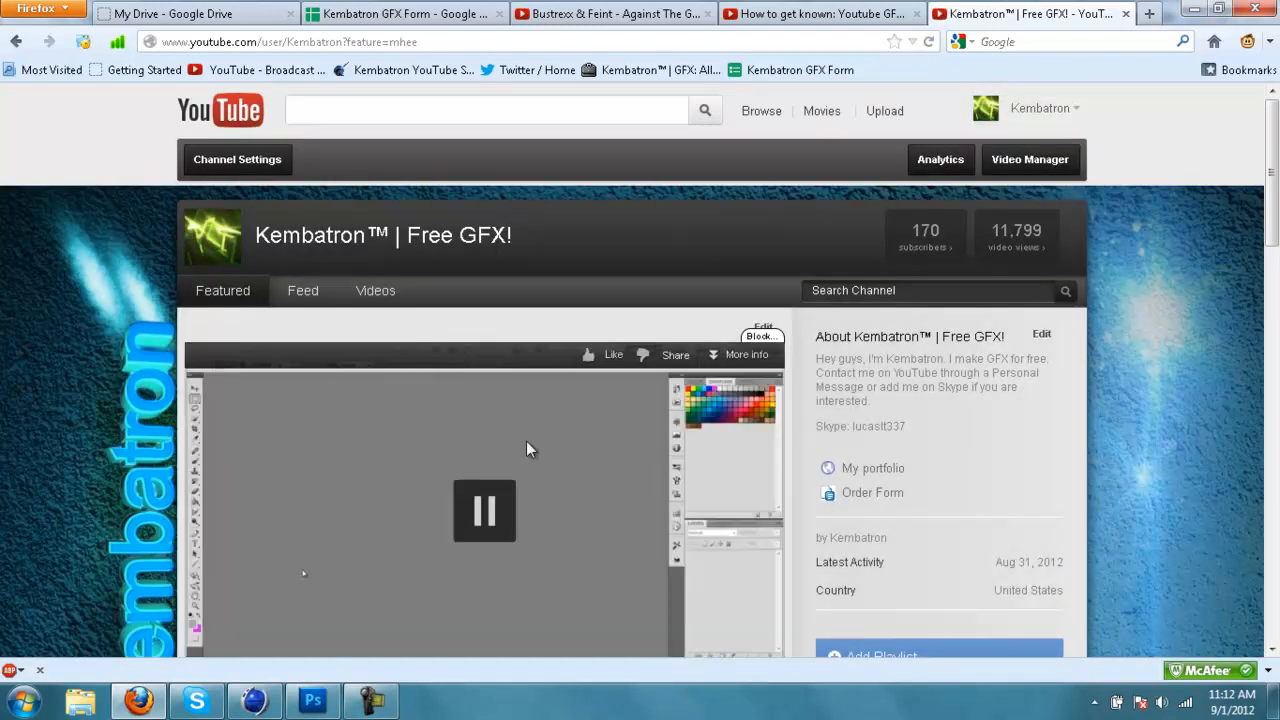
{"action": "left_click", "coordinate": [253, 170]}
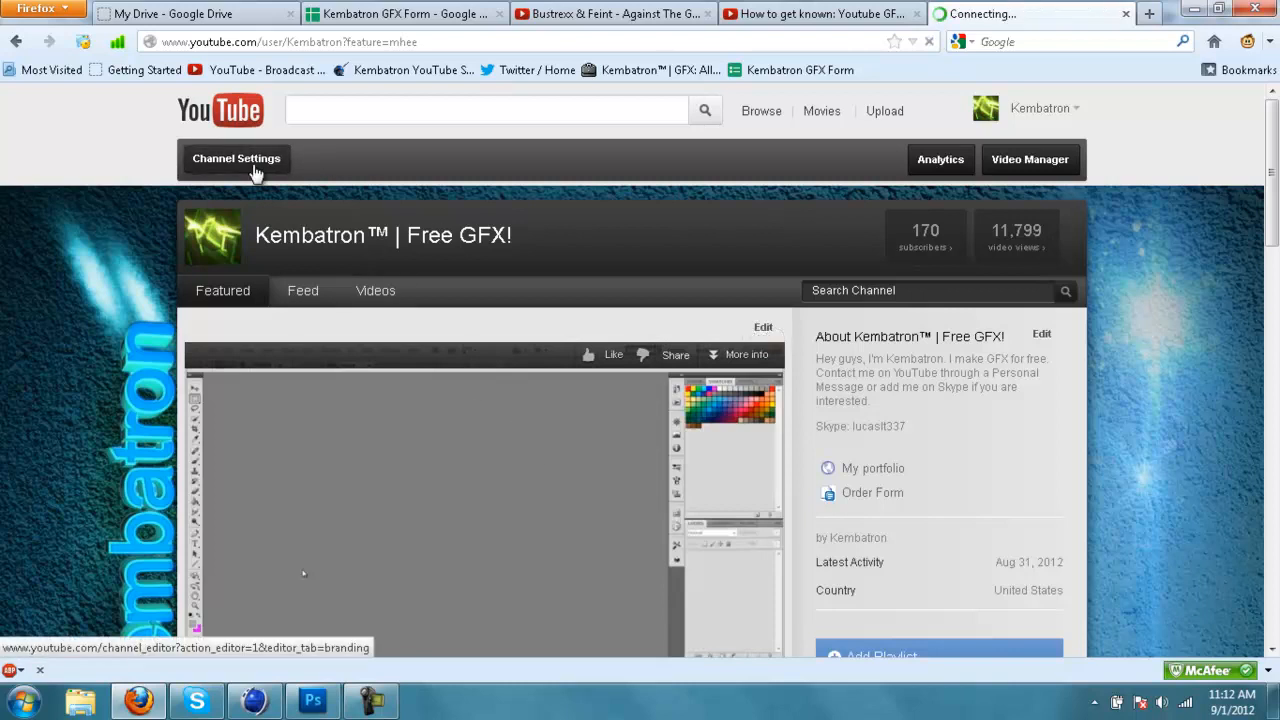
Remove the channel's current background image and browse to the Backgrounds folder inside Editing for a replacement file.
{"action": "scroll", "coordinate": [645, 310], "scroll_direction": "down", "scroll_amount": 2}
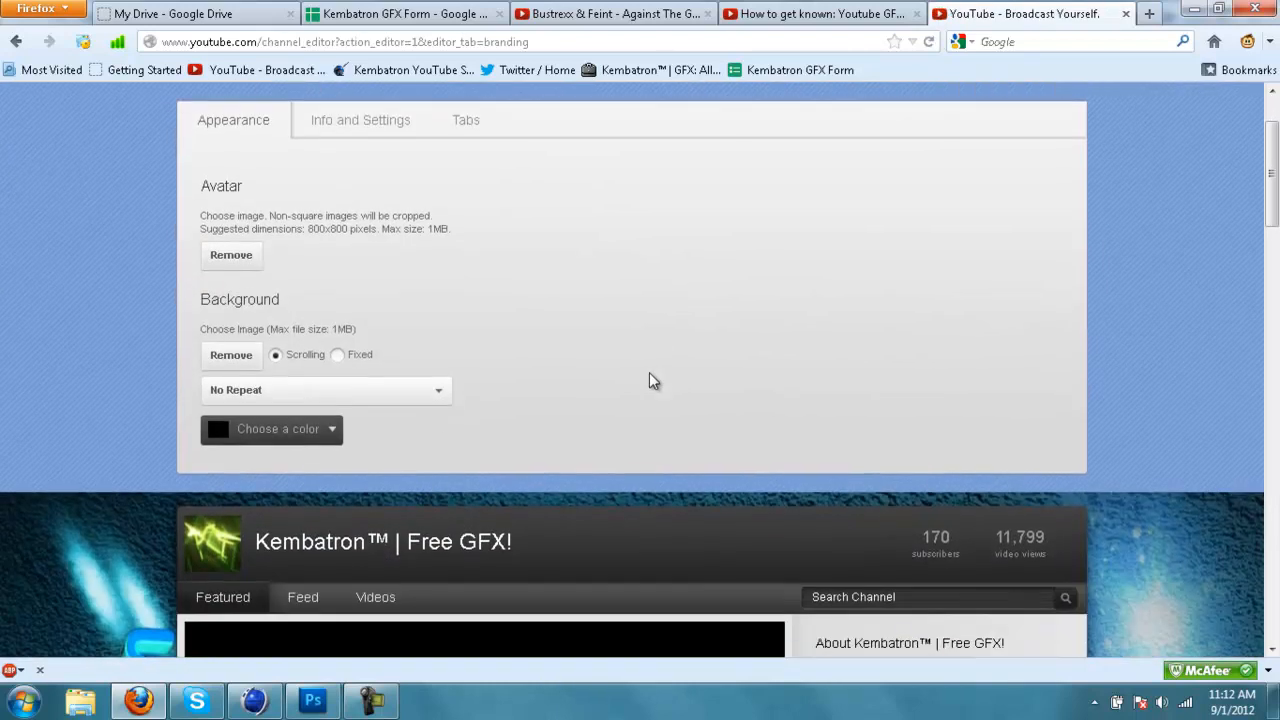
{"action": "left_click", "coordinate": [231, 356]}
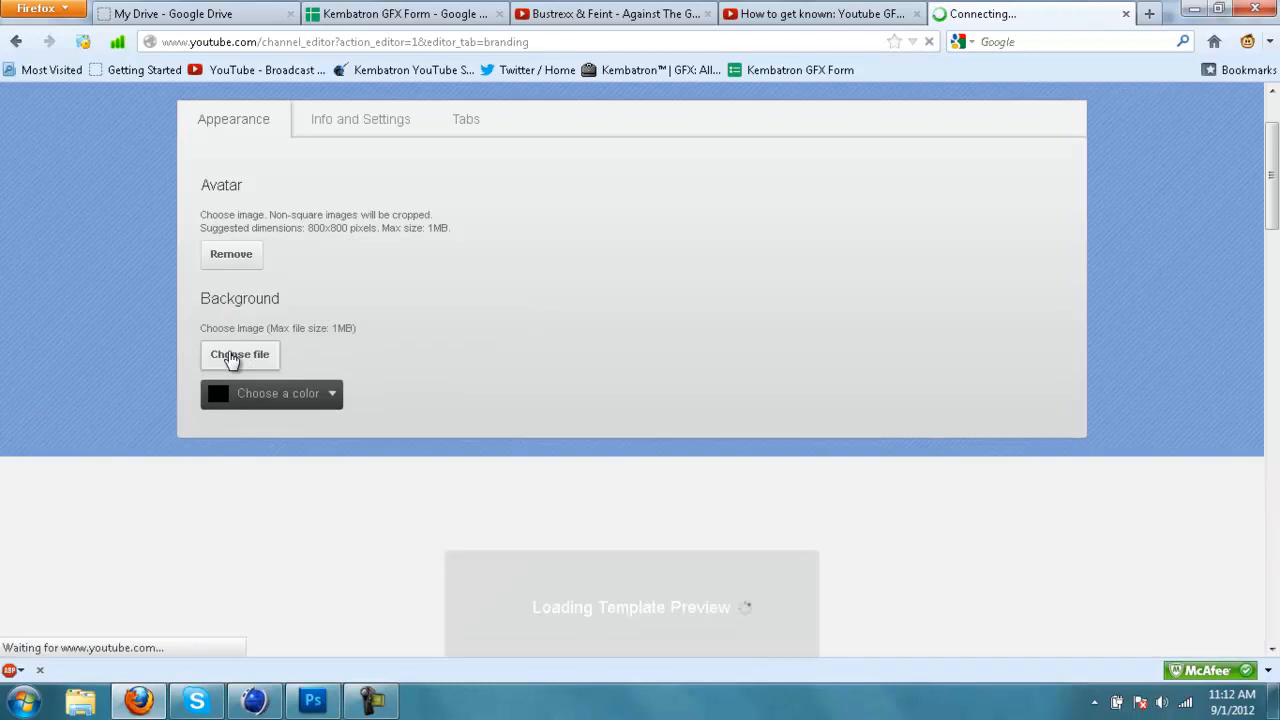
{"action": "left_click", "coordinate": [279, 362]}
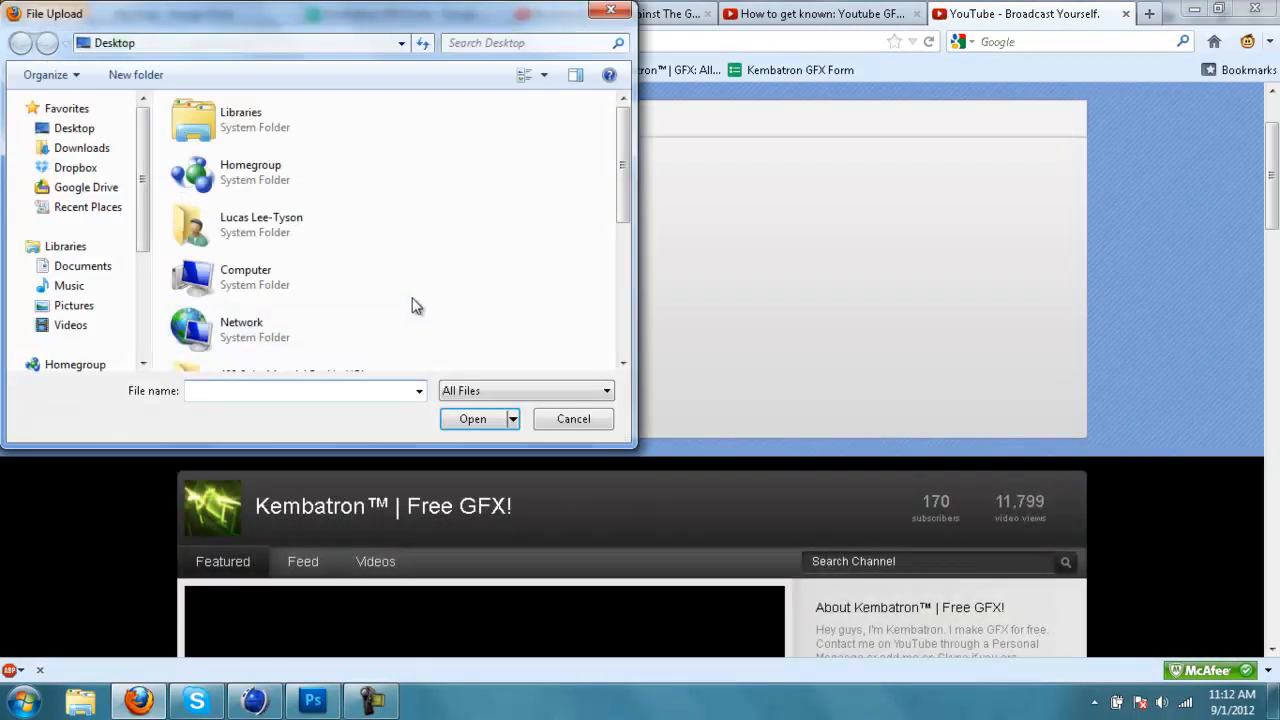
{"action": "left_click_drag", "start_coordinate": [623, 188], "coordinate": [623, 308]}
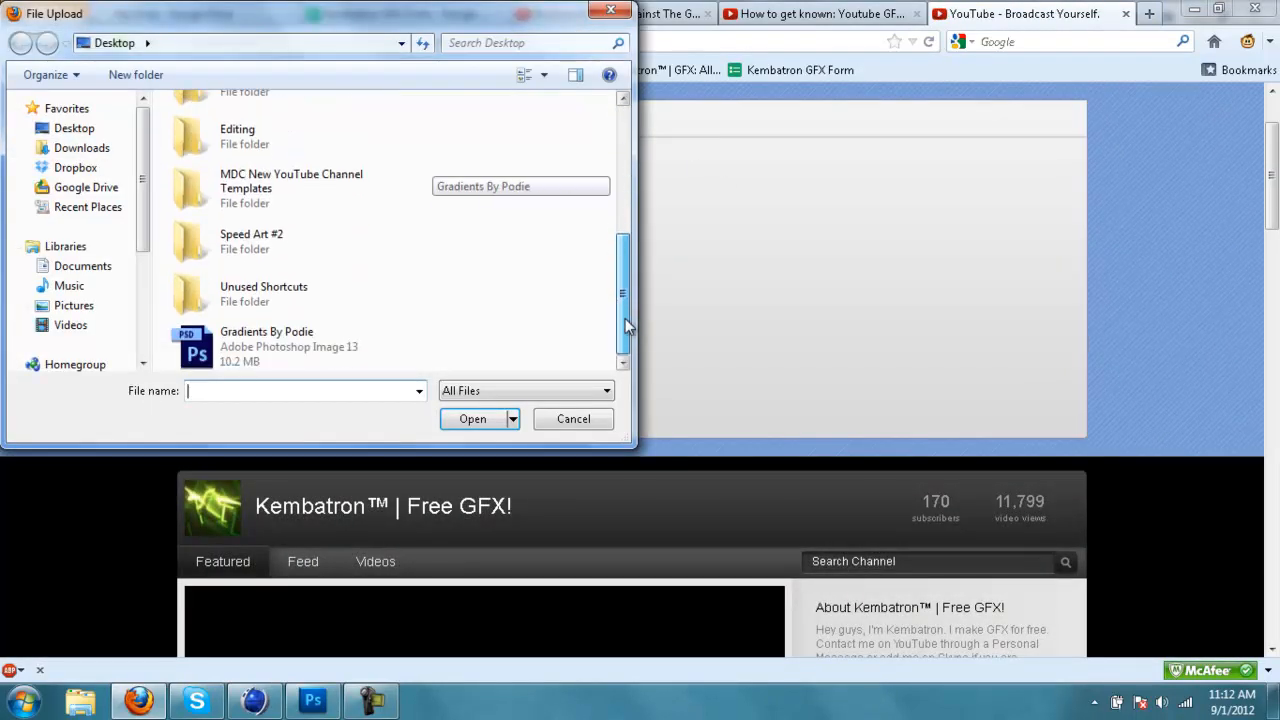
{"action": "double_click", "coordinate": [266, 146]}
{"action": "double_click", "coordinate": [257, 148]}
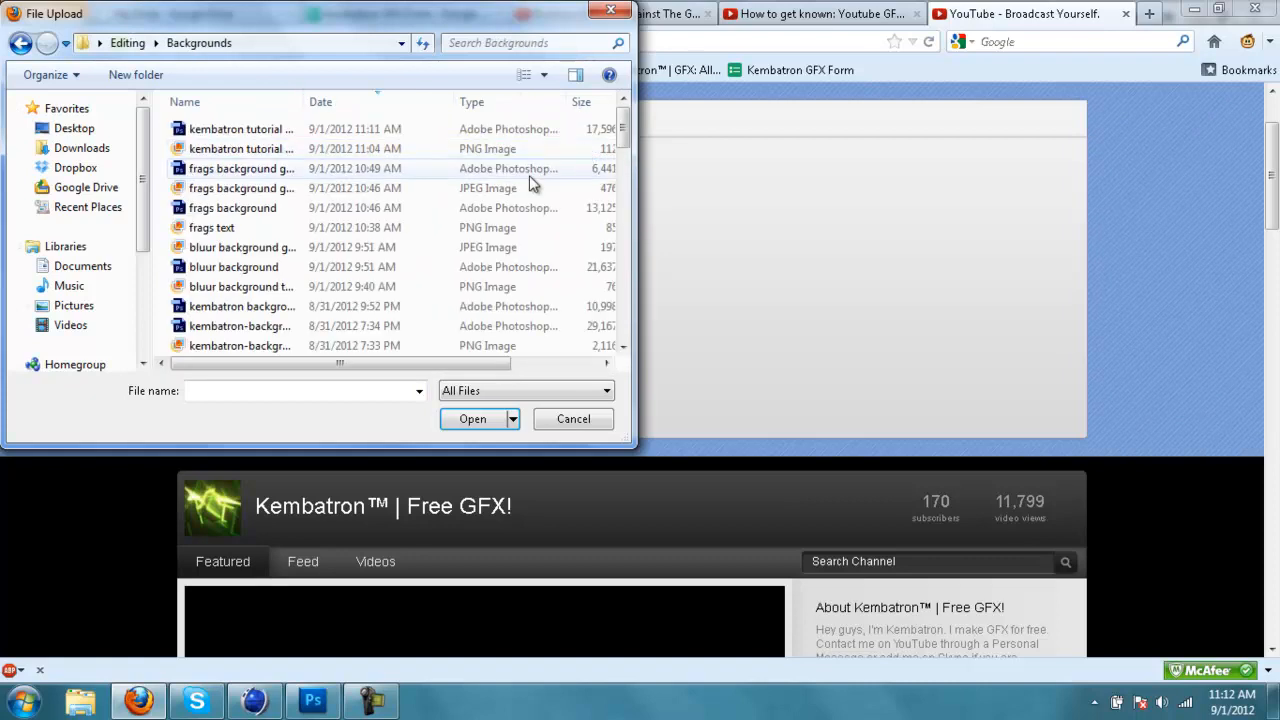
Upload the JPEG file "kembatron tutorial background" as the channel background and check it in the preview.
{"action": "left_click", "coordinate": [350, 95]}
{"action": "left_click", "coordinate": [331, 106]}
{"action": "left_click", "coordinate": [331, 108]}
{"action": "left_click", "coordinate": [335, 106]}
{"action": "left_click", "coordinate": [252, 152]}
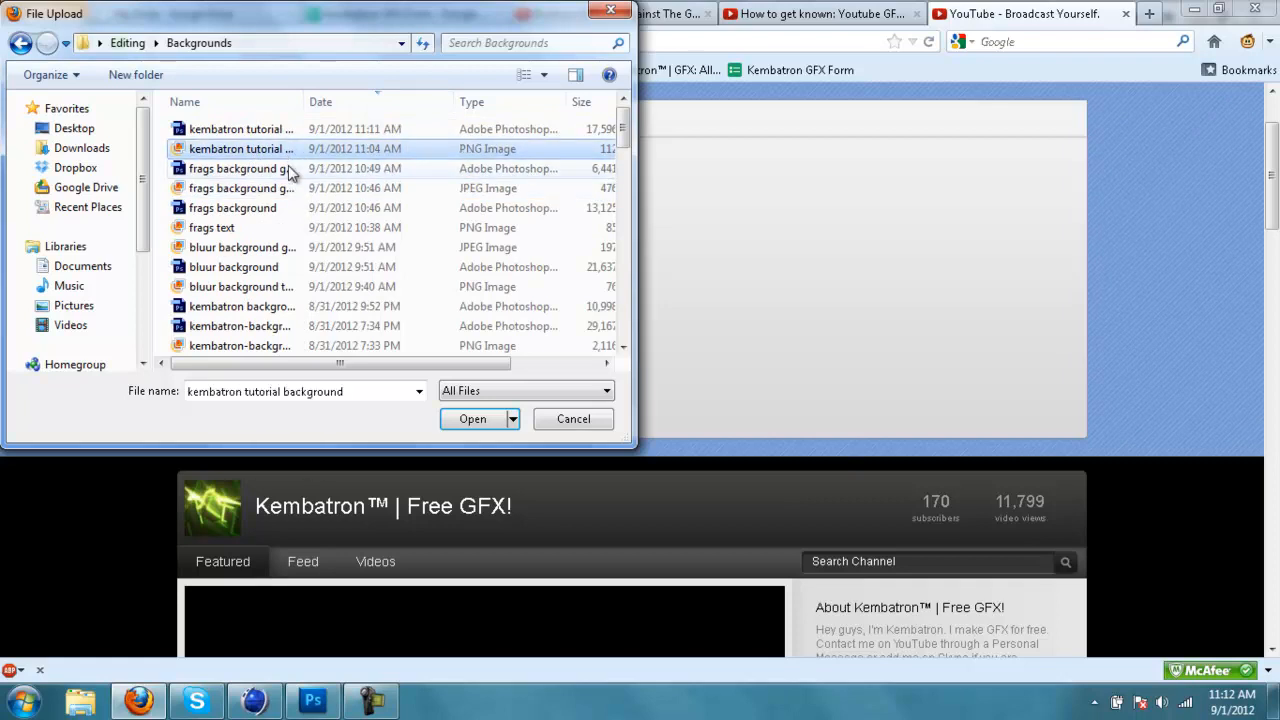
{"action": "left_click", "coordinate": [268, 130]}
{"action": "left_click", "coordinate": [262, 103]}
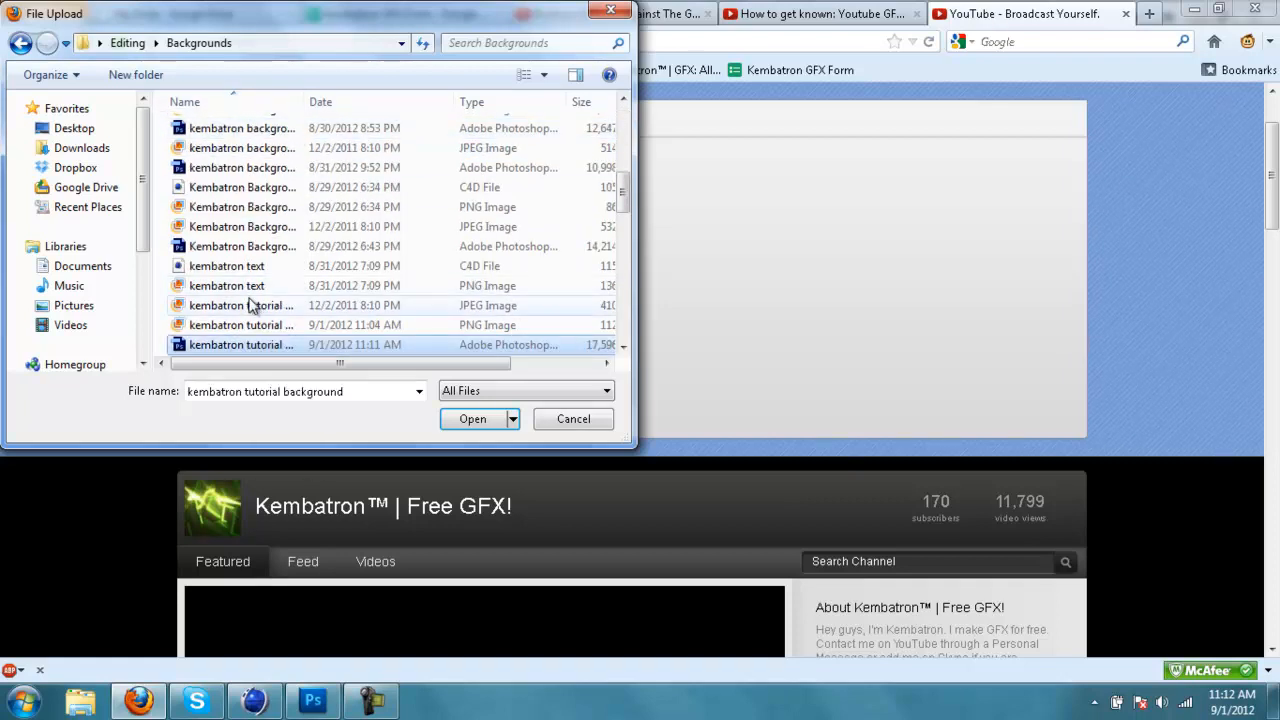
{"action": "left_click", "coordinate": [299, 326]}
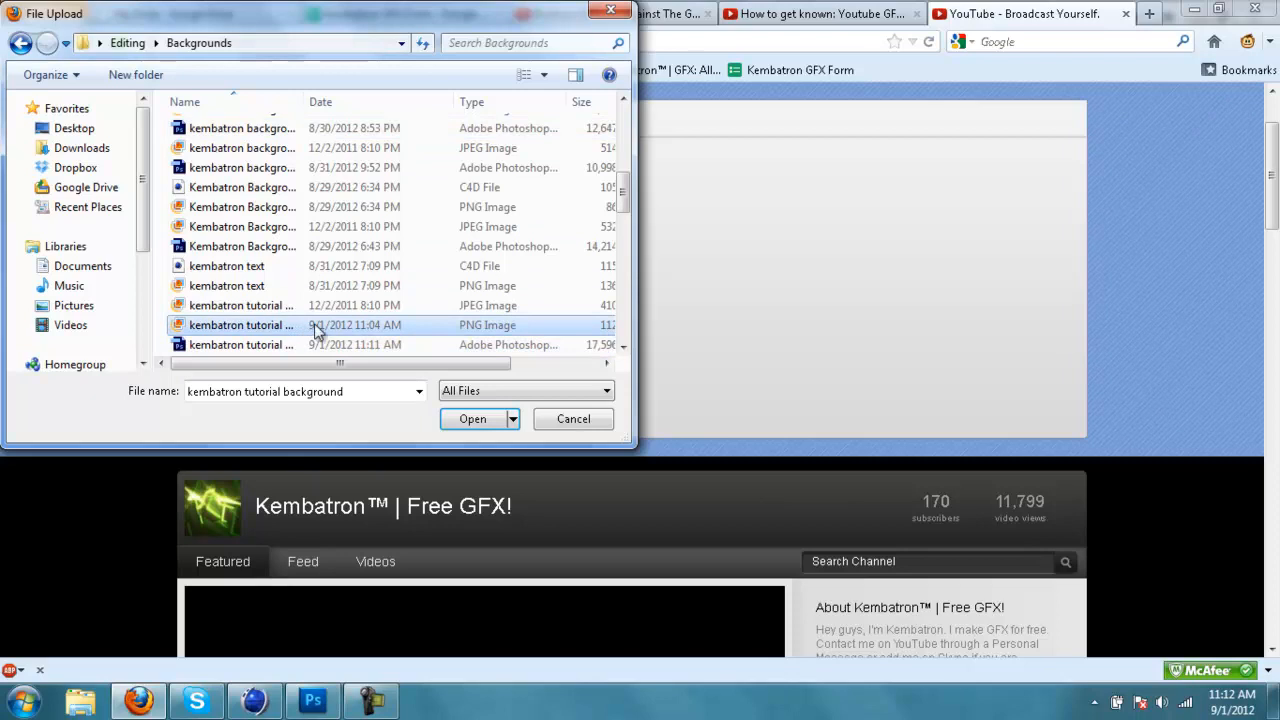
{"action": "left_click", "coordinate": [322, 307]}
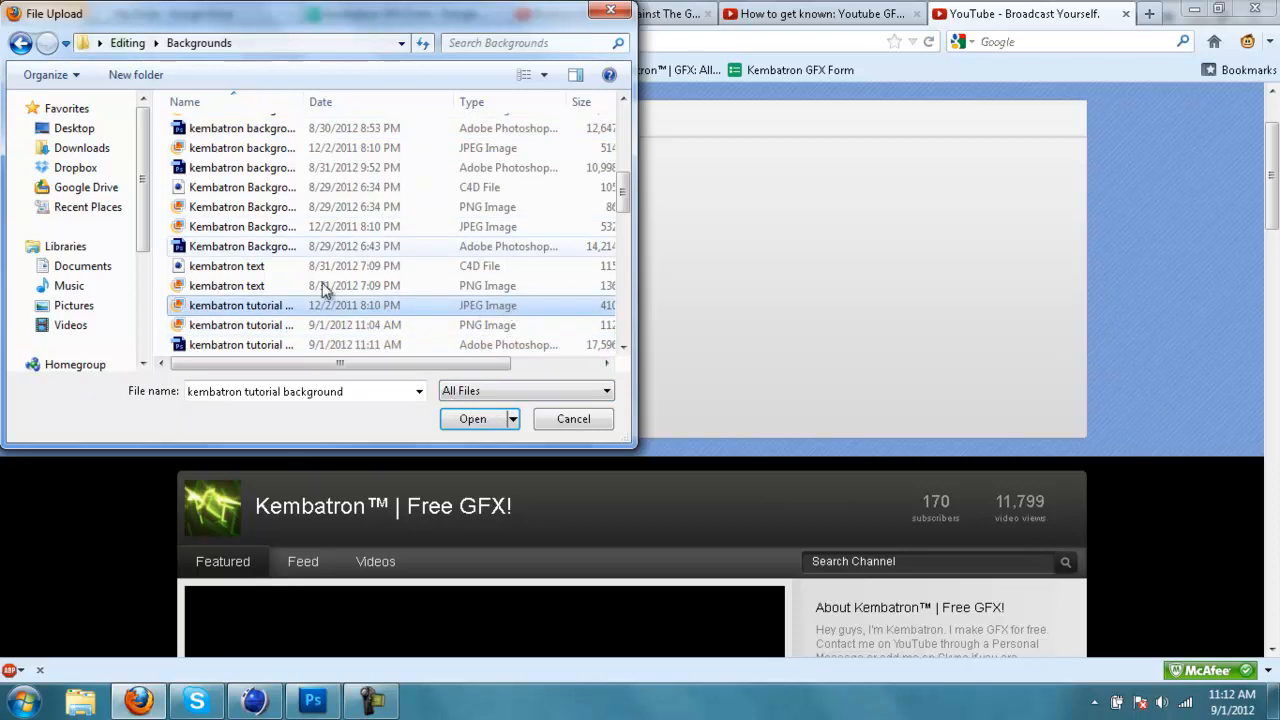
{"action": "left_click", "coordinate": [470, 419]}
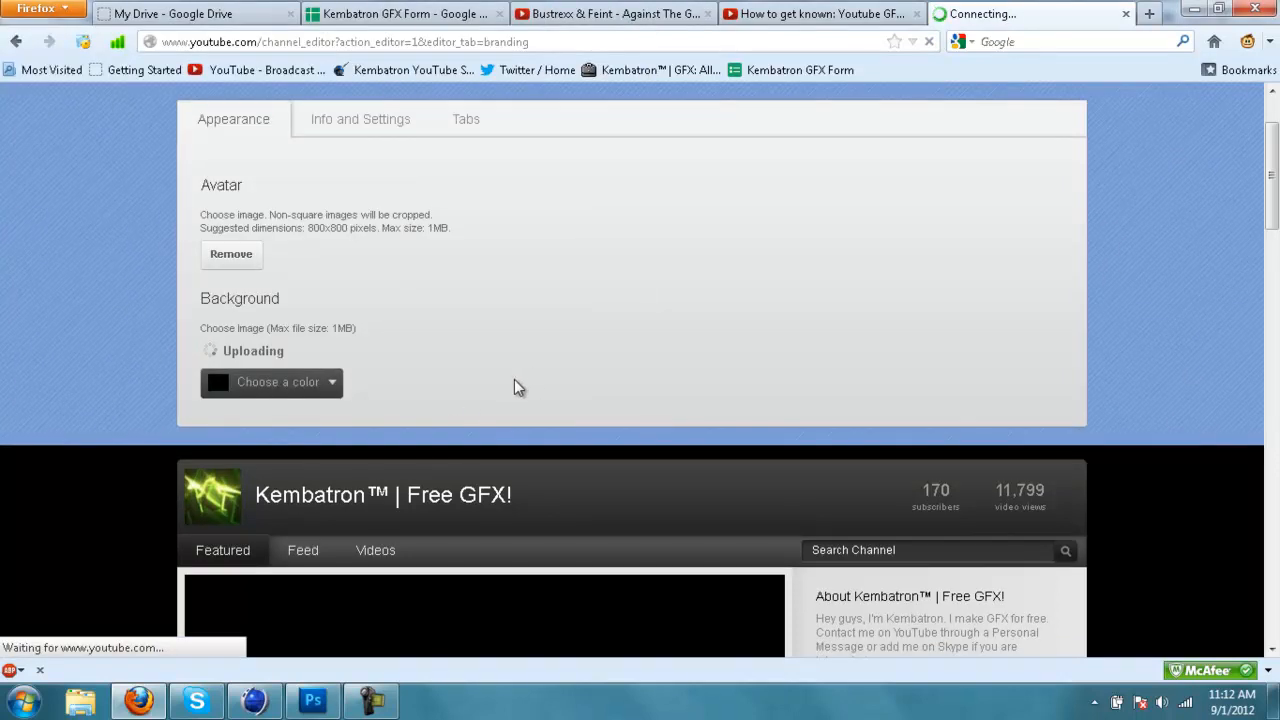
{"action": "scroll", "coordinate": [530, 348], "scroll_direction": "down", "scroll_amount": 6}
{"action": "scroll", "coordinate": [458, 348], "scroll_direction": "down", "scroll_amount": 1}
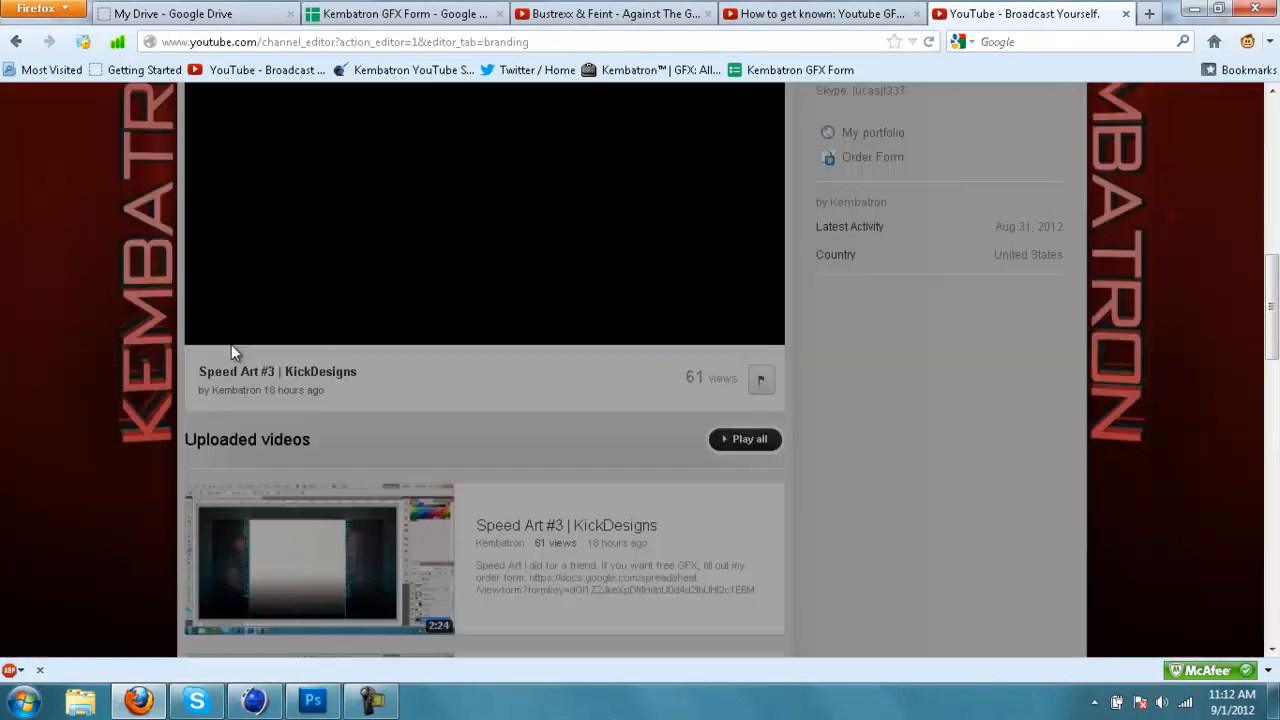
{"action": "scroll", "coordinate": [228, 394], "scroll_direction": "up", "scroll_amount": 8}
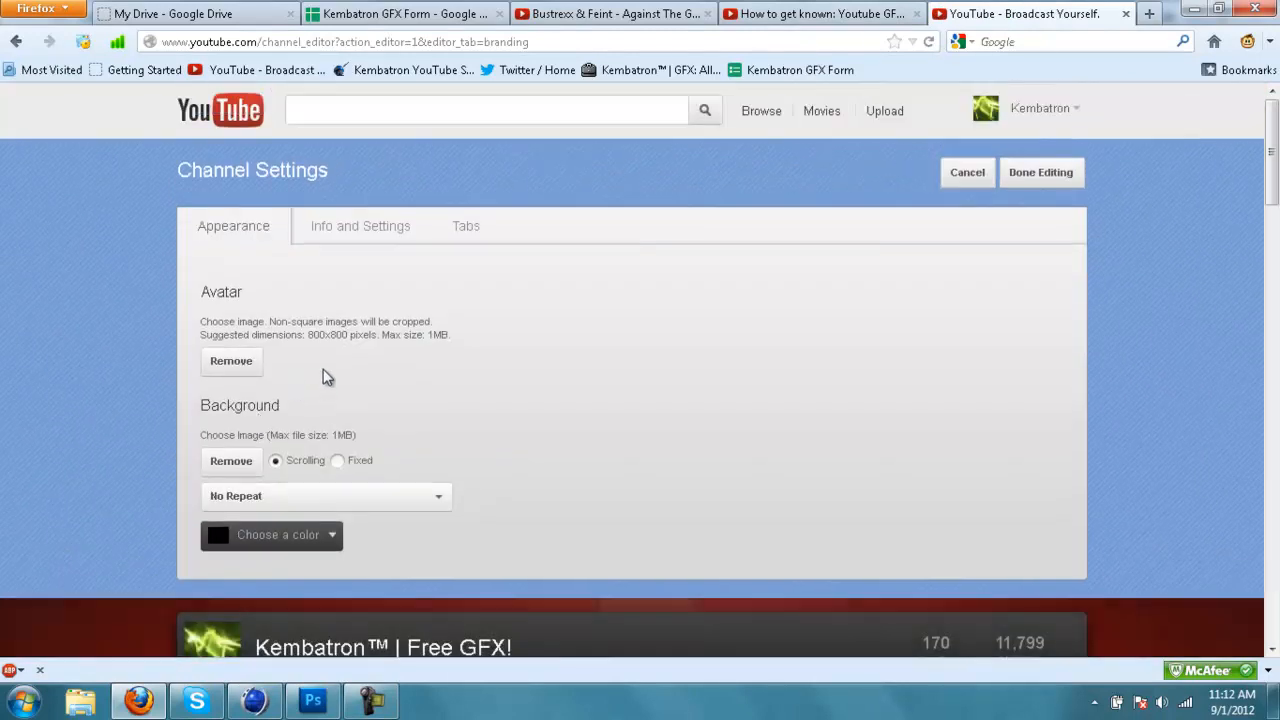
Try the Fixed option for the channel background, finish editing and review how it behaves on the channel page.
{"action": "left_click", "coordinate": [338, 461]}
{"action": "scroll", "coordinate": [657, 309], "scroll_direction": "down", "scroll_amount": 7}
{"action": "scroll", "coordinate": [594, 349], "scroll_direction": "up", "scroll_amount": 5}
{"action": "scroll", "coordinate": [557, 414], "scroll_direction": "up", "scroll_amount": 3}
{"action": "left_click", "coordinate": [1062, 182]}
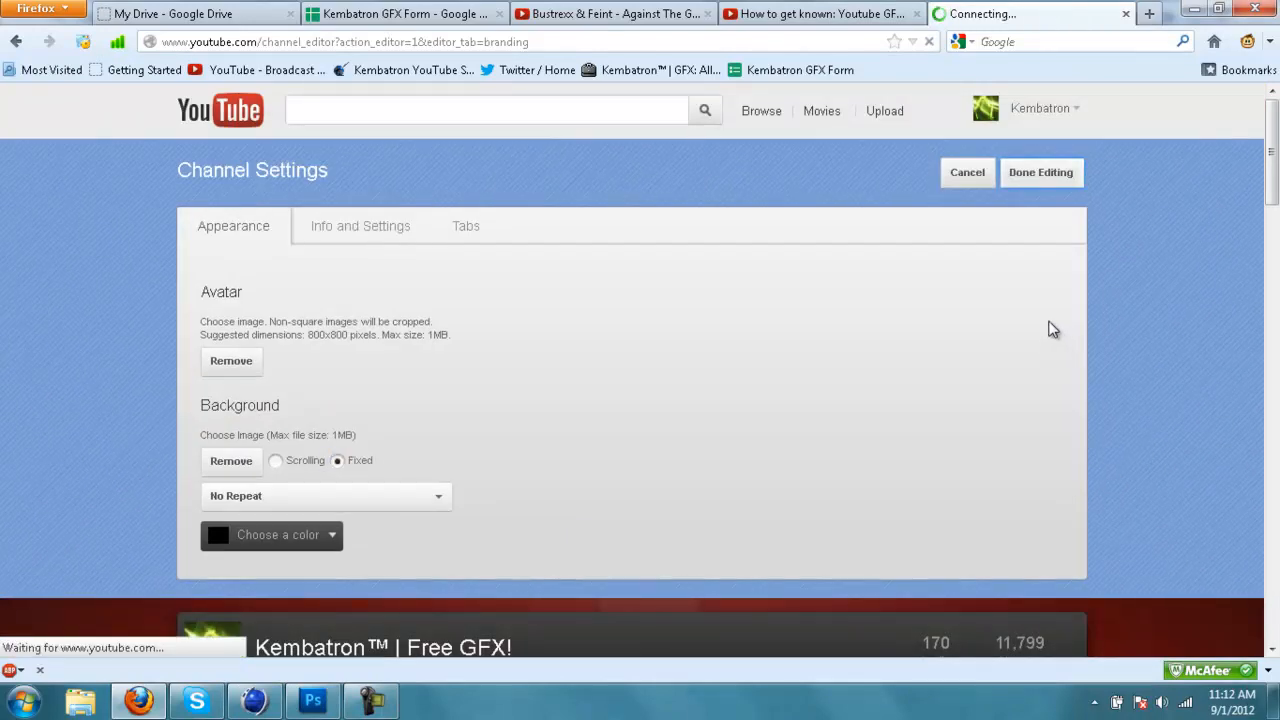
{"action": "scroll", "coordinate": [630, 395], "scroll_direction": "down", "scroll_amount": 5}
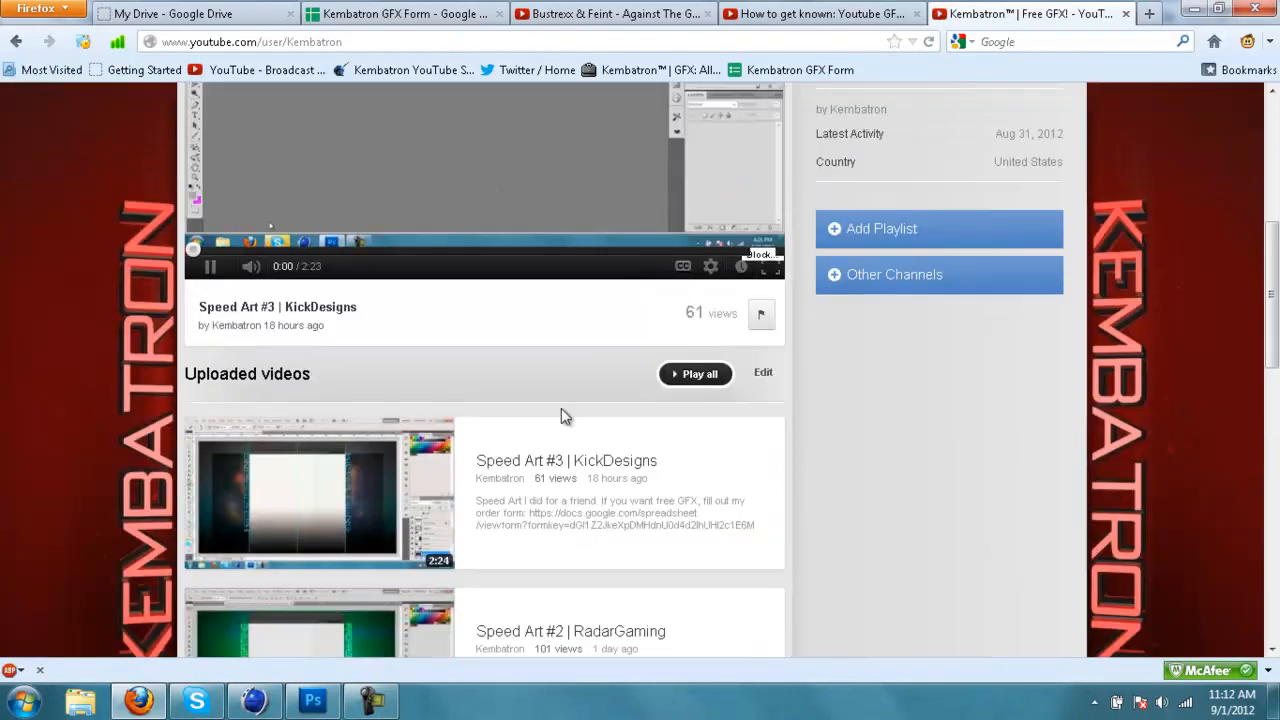
{"action": "scroll", "coordinate": [625, 400], "scroll_direction": "down", "scroll_amount": 3}
{"action": "scroll", "coordinate": [1051, 360], "scroll_direction": "up", "scroll_amount": 6}
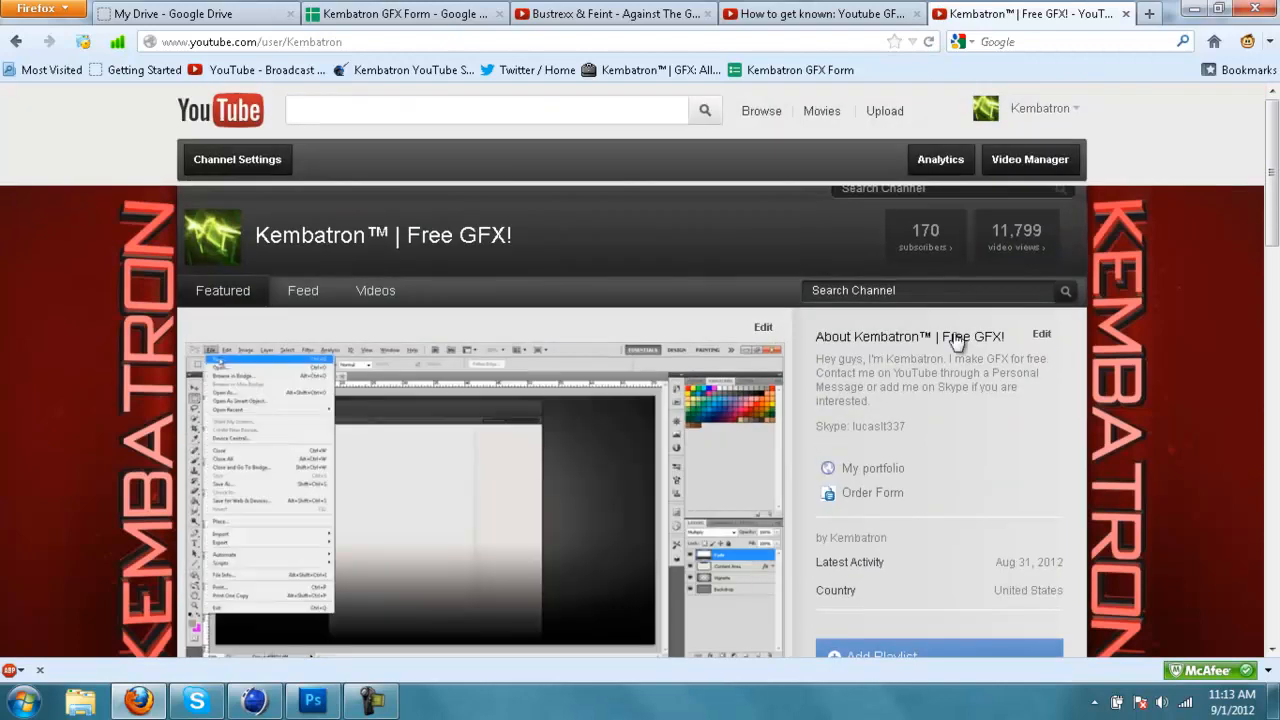
Reopen the channel settings, set the background to Scrolling, finish editing and review the channel page.
{"action": "left_click", "coordinate": [237, 159]}
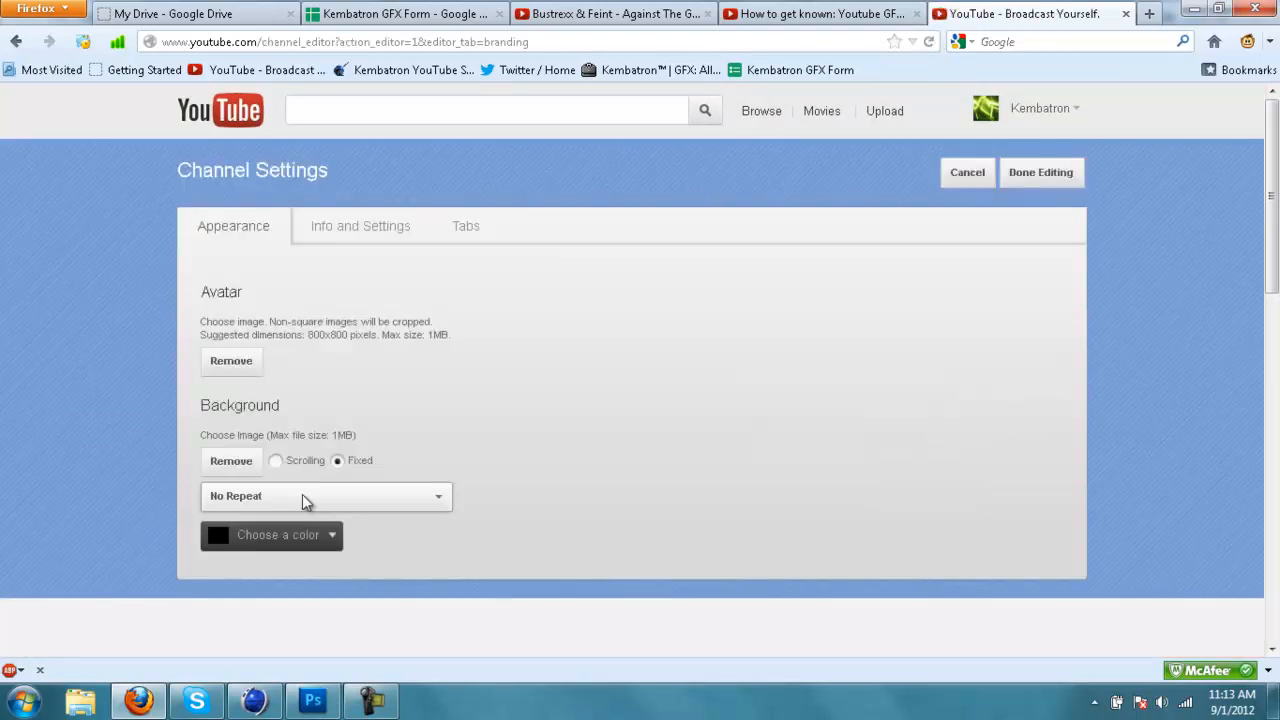
{"action": "left_click", "coordinate": [306, 464]}
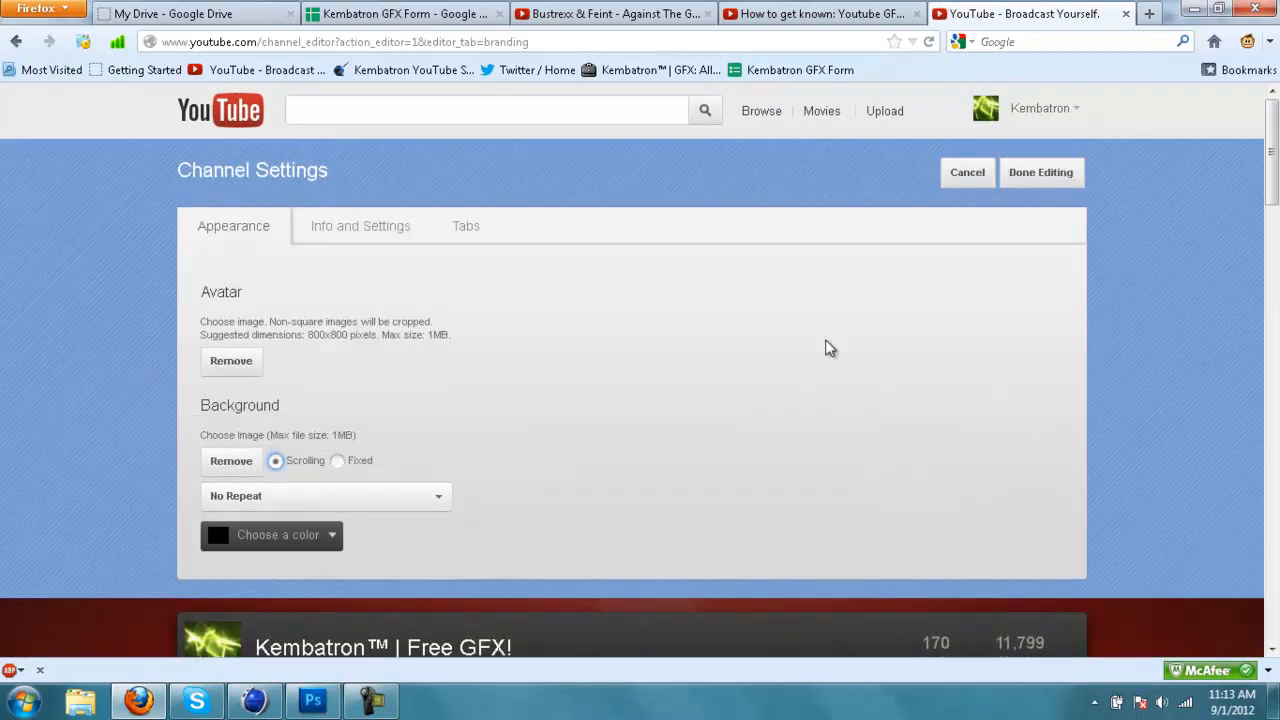
{"action": "left_click", "coordinate": [1053, 180]}
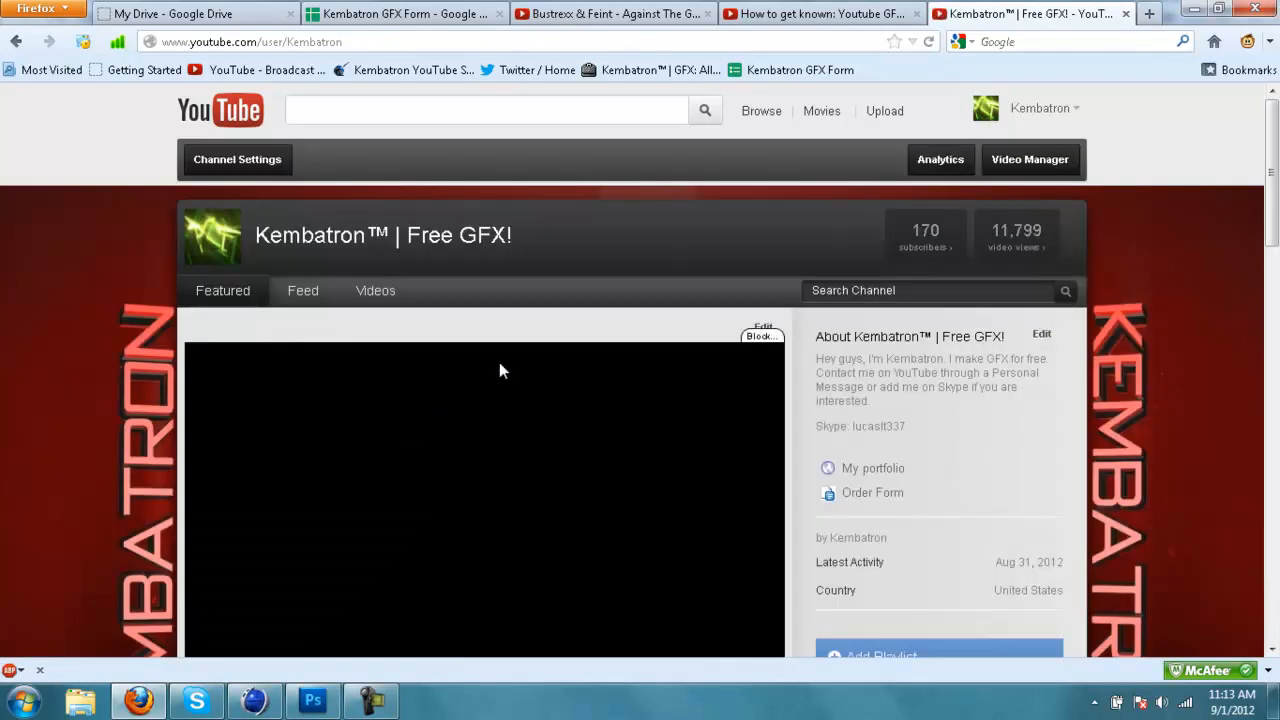
{"action": "scroll", "coordinate": [490, 372], "scroll_direction": "down", "scroll_amount": 2}
{"action": "scroll", "coordinate": [502, 362], "scroll_direction": "down", "scroll_amount": 6}
{"action": "scroll", "coordinate": [979, 458], "scroll_direction": "up", "scroll_amount": 7}
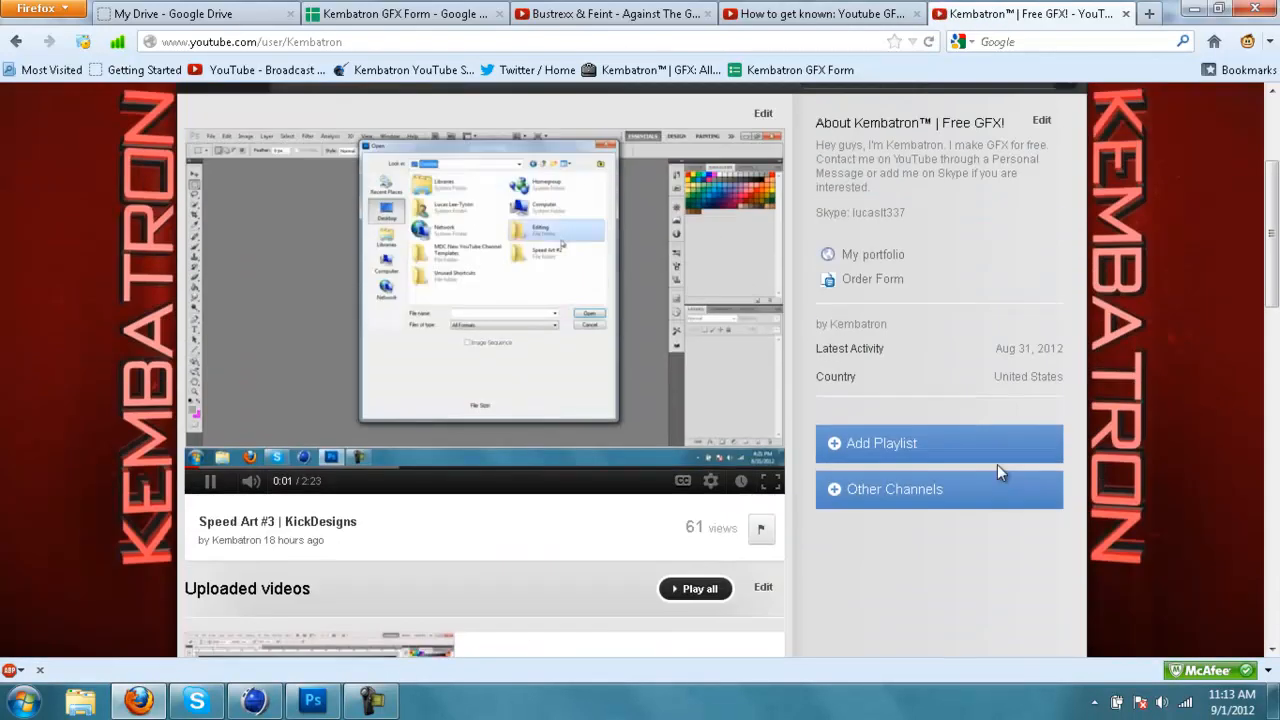
{"action": "left_click", "coordinate": [474, 508]}
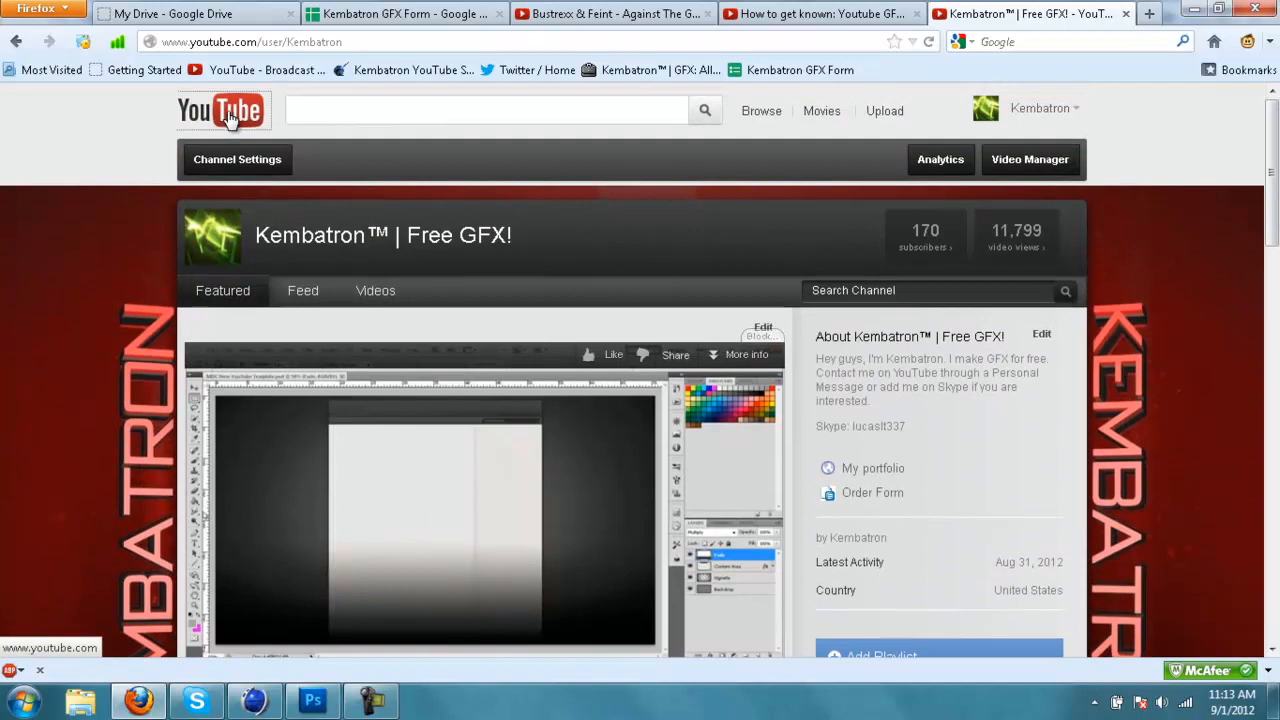